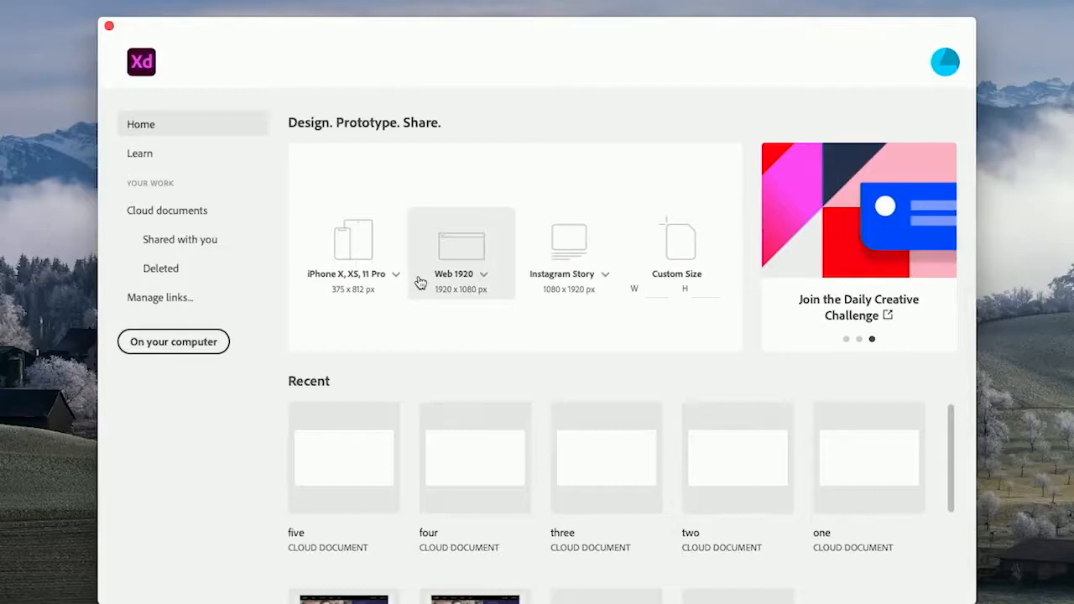
# - Create a new document from the Web 1920 (1920 × 1080) artboard preset
pyautogui.click(448, 277)
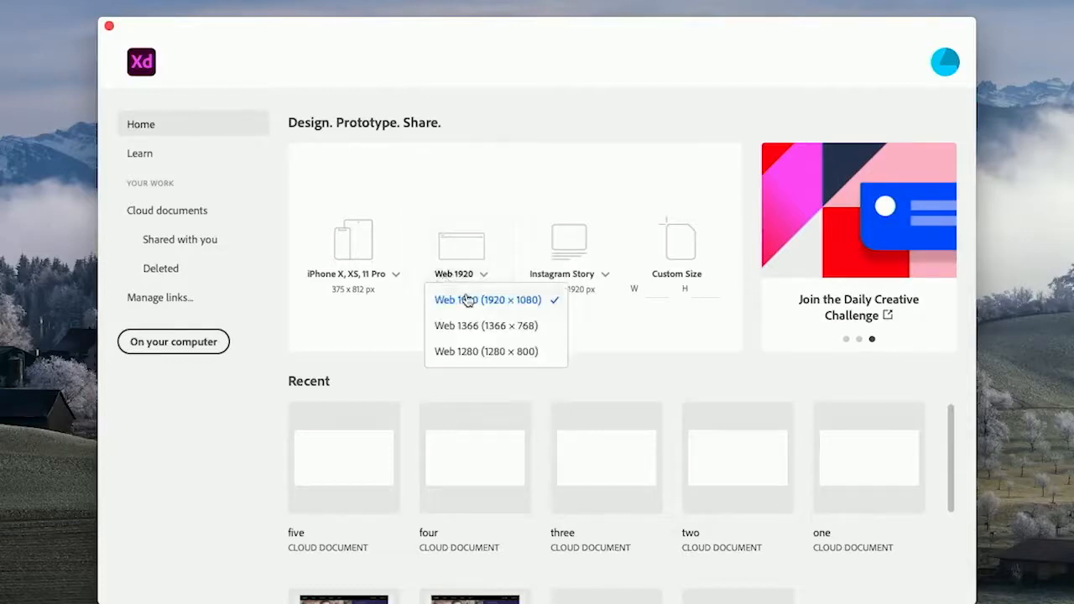
pyautogui.click(473, 244)
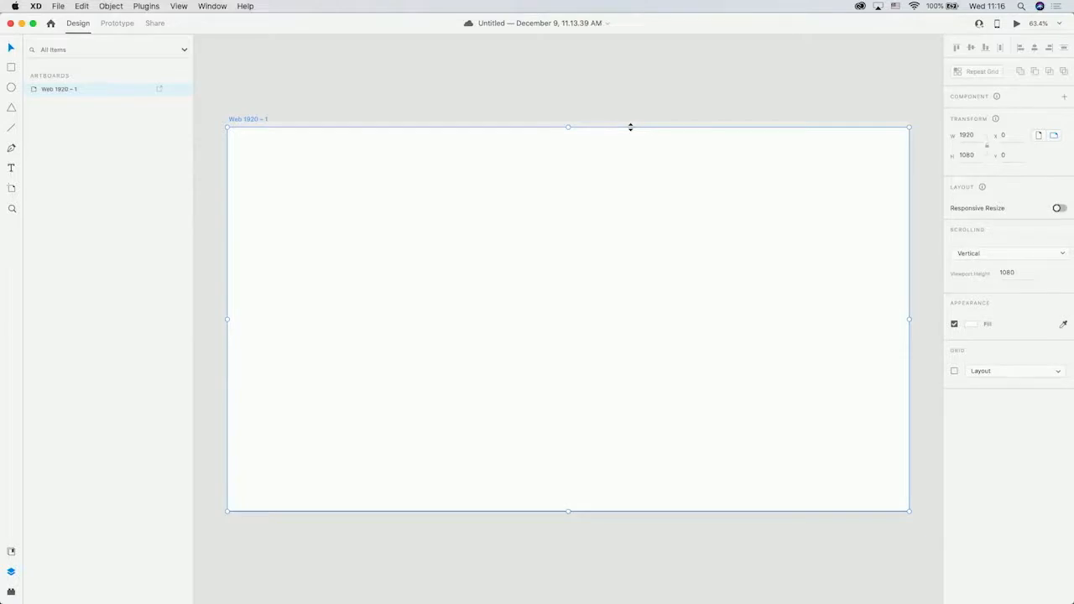
# - Add two more Web 1920 artboards, one beside the first and one directly below it
pyautogui.press('a')
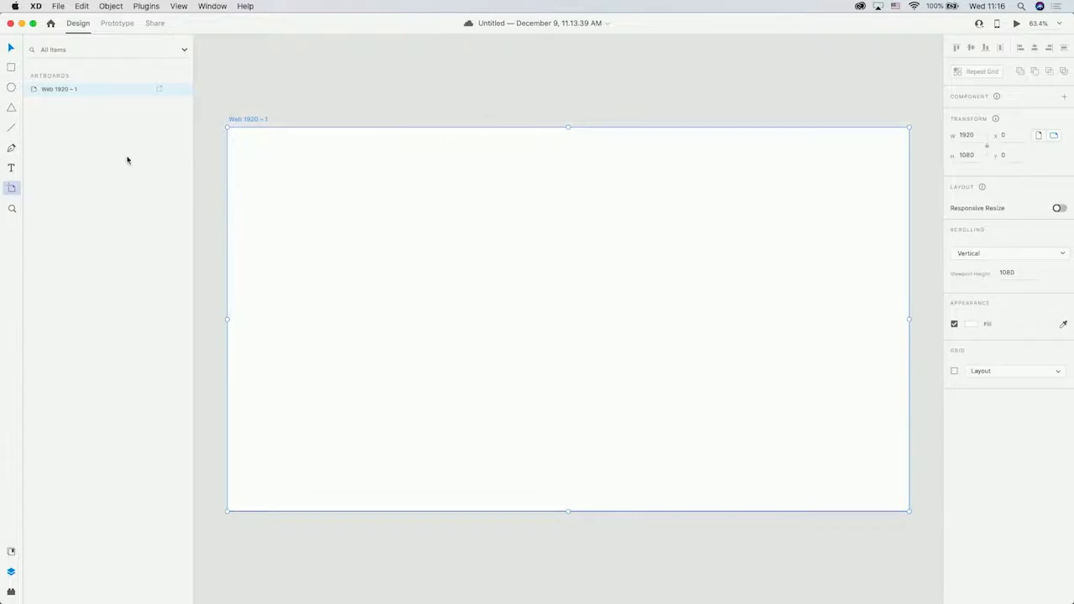
pyautogui.click(11, 190)
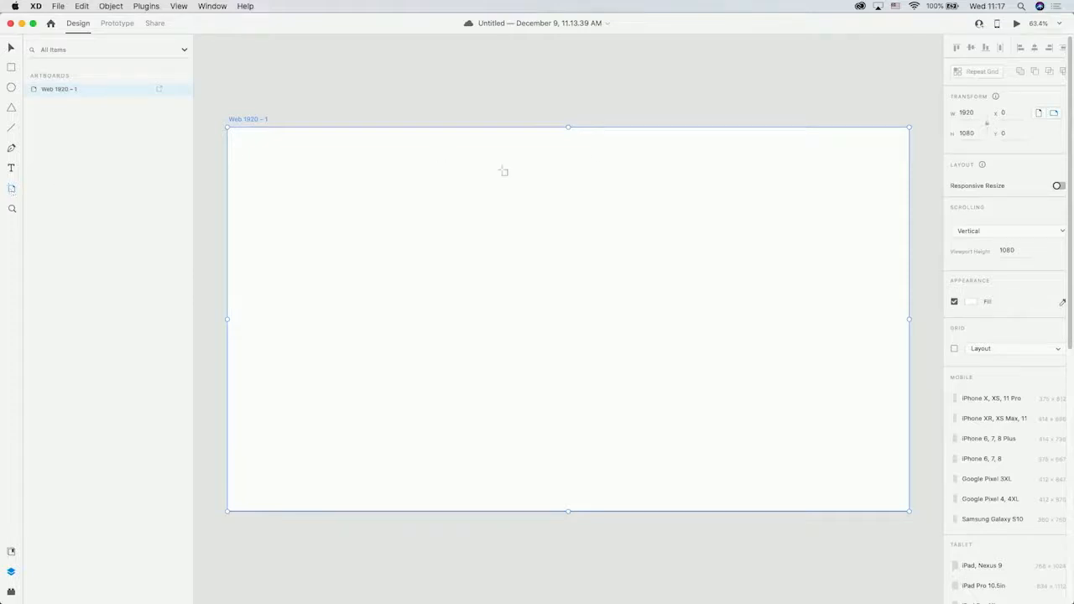
pyautogui.scroll(-2, 978, 475)
pyautogui.scroll(-10, 978, 475)
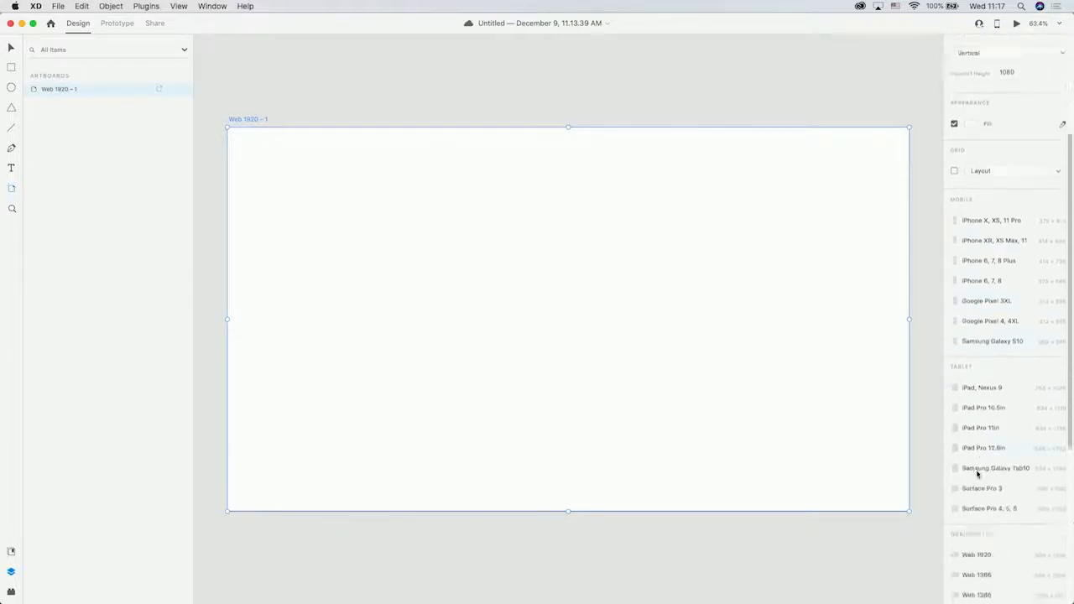
pyautogui.click(971, 444)
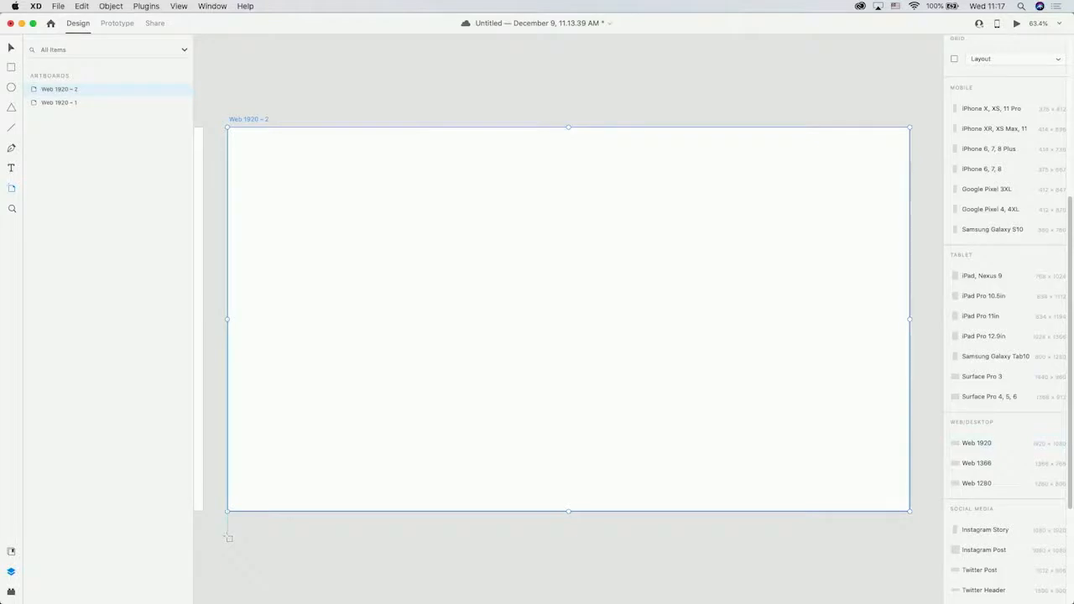
pyautogui.click(229, 539)
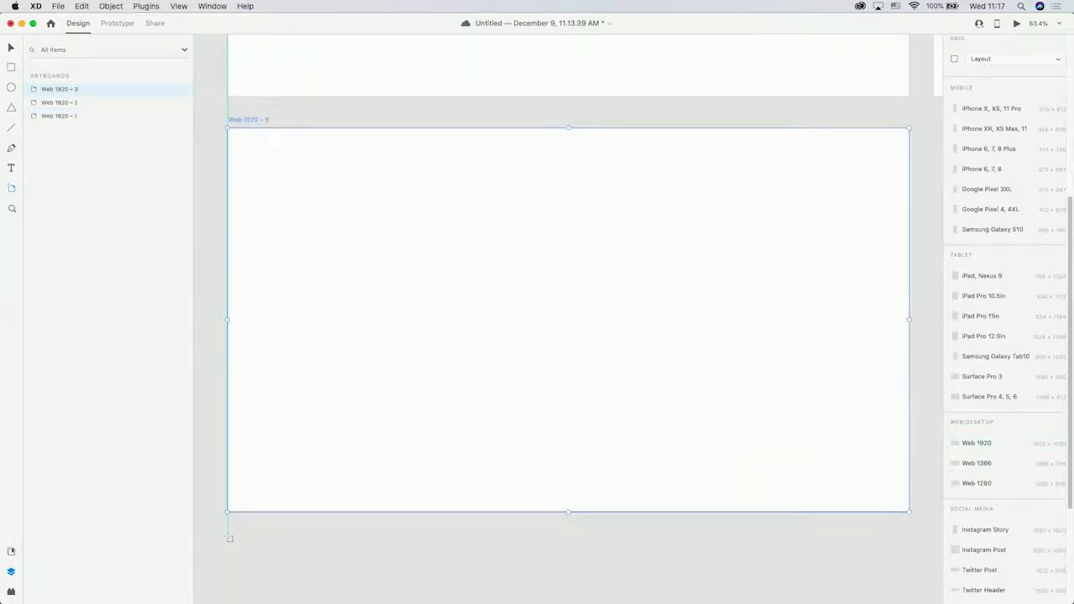
pyautogui.click(11, 49)
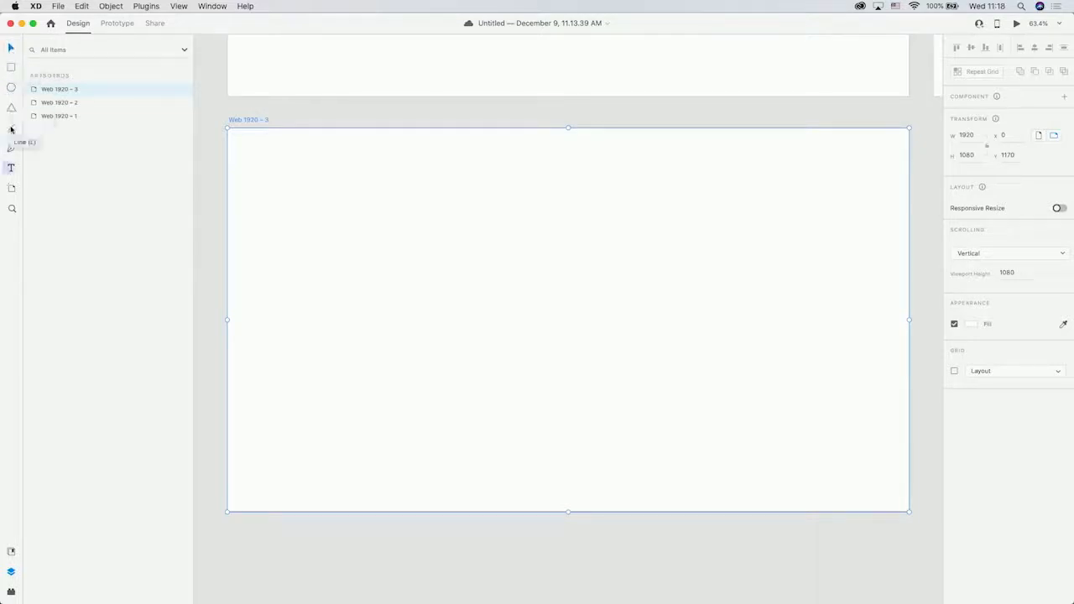
# - Add the text "Wisconsin County Library" near the upper-left corner of the Web 1920 – 3 artboard
pyautogui.click(13, 209)
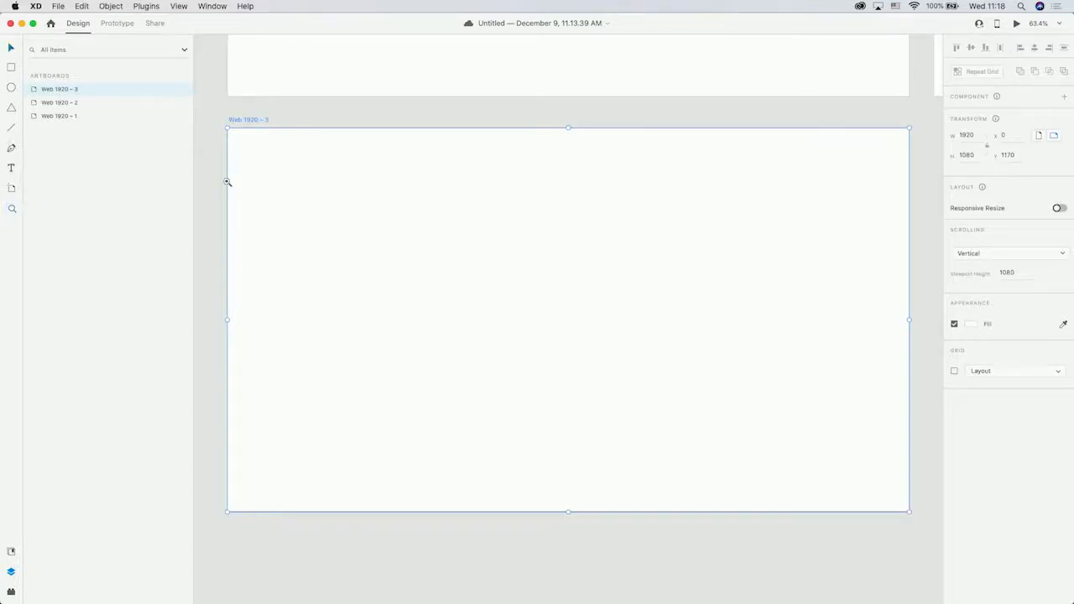
pyautogui.click(267, 167)
pyautogui.click(267, 167)
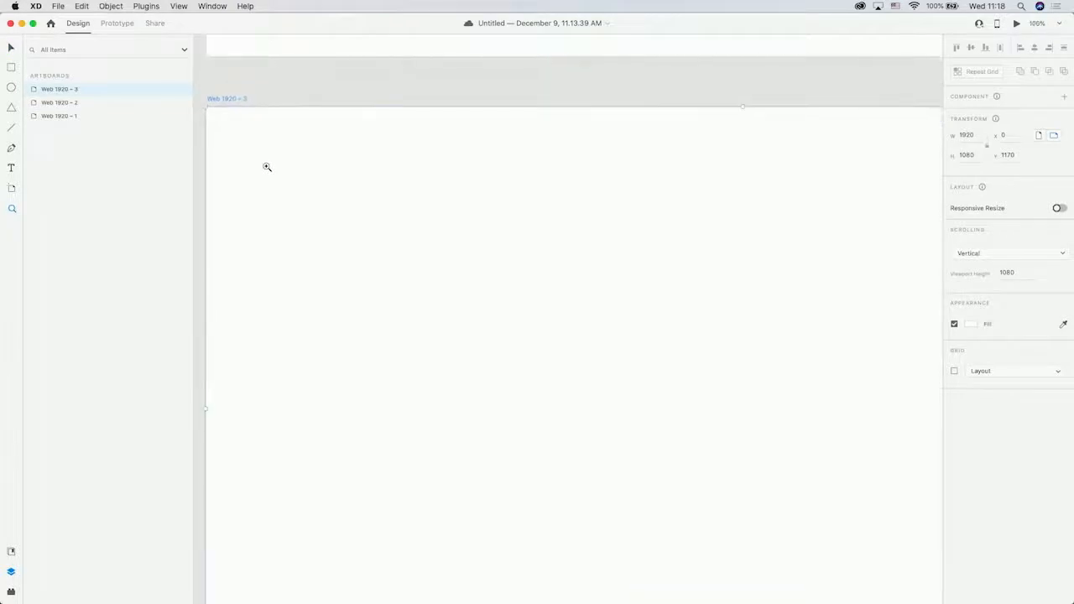
pyautogui.click(10, 169)
pyautogui.click(253, 179)
pyautogui.write('Wisconsin County Library')
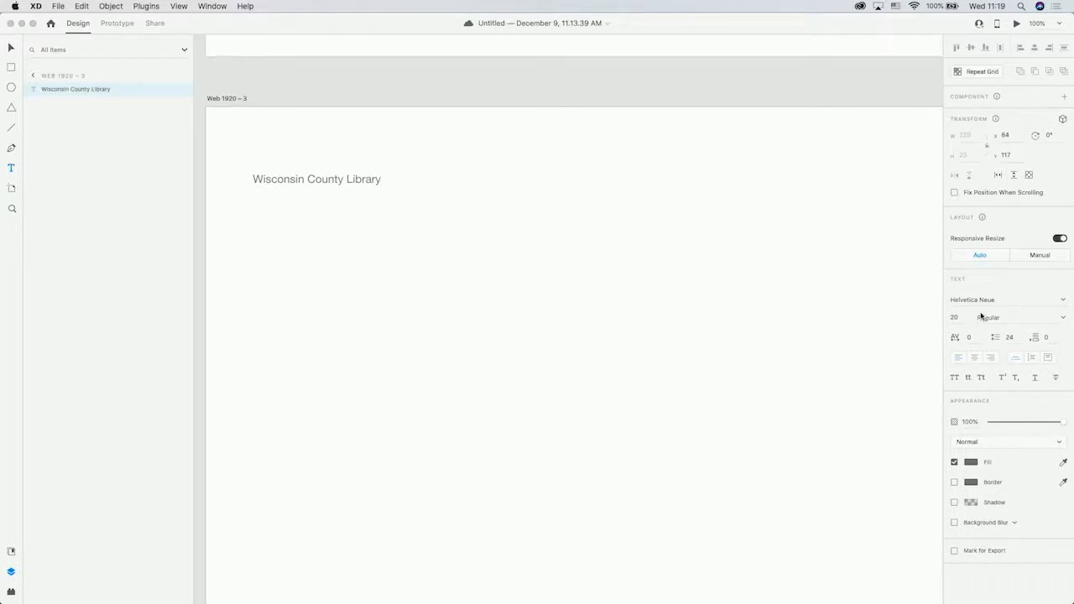
# - Set the library title's font size to 100 and move it against the artboard's top edge at about X 114
pyautogui.click(962, 318)
pyautogui.write('1')
pyautogui.write('00')
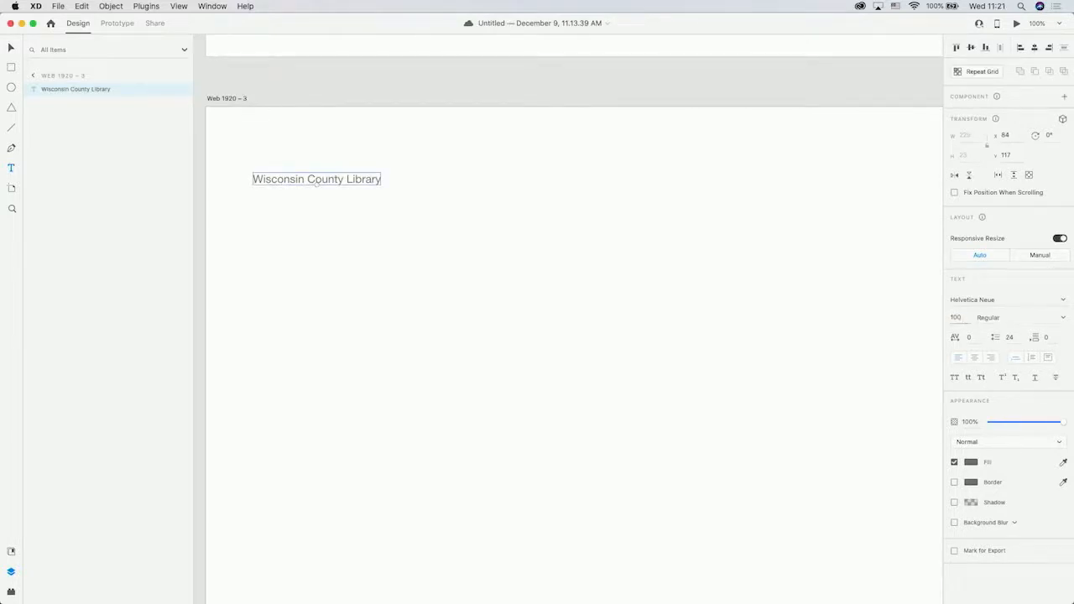
pyautogui.press('Return')
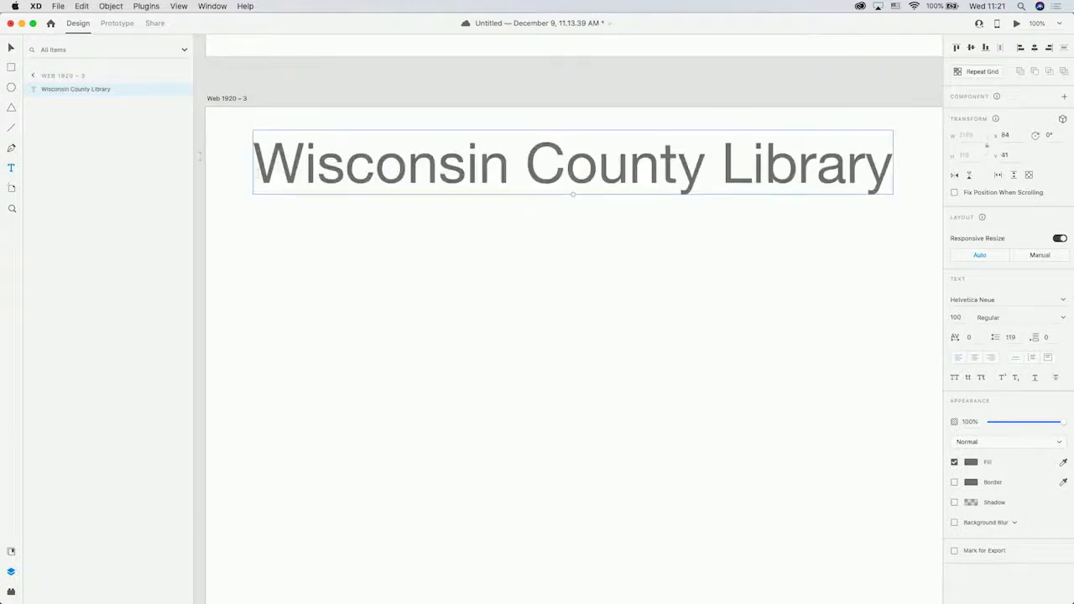
pyautogui.click(11, 49)
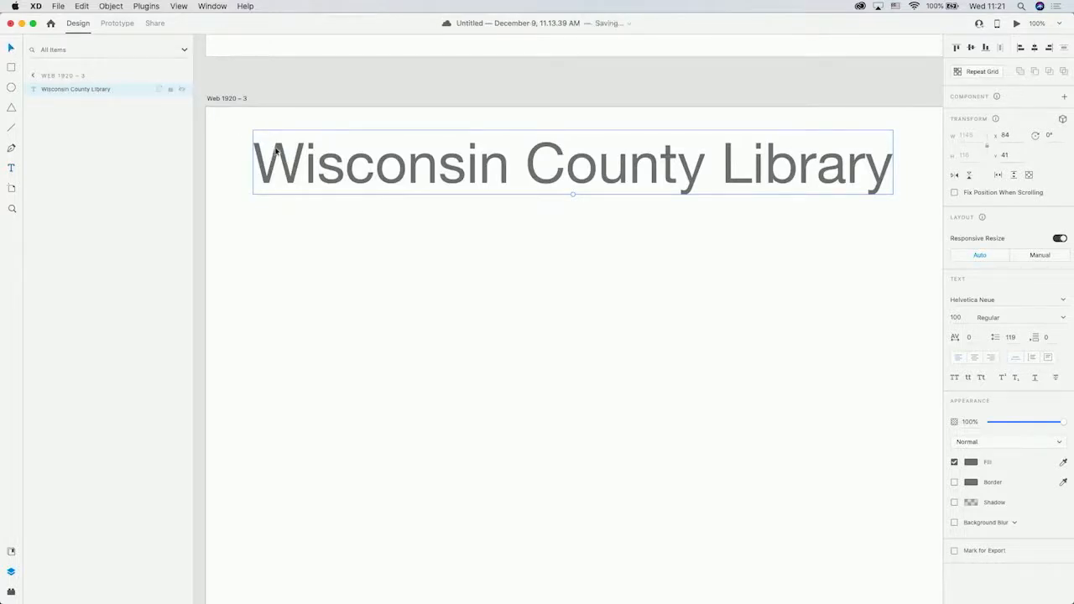
pyautogui.moveTo(277, 150); pyautogui.dragTo(292, 125)
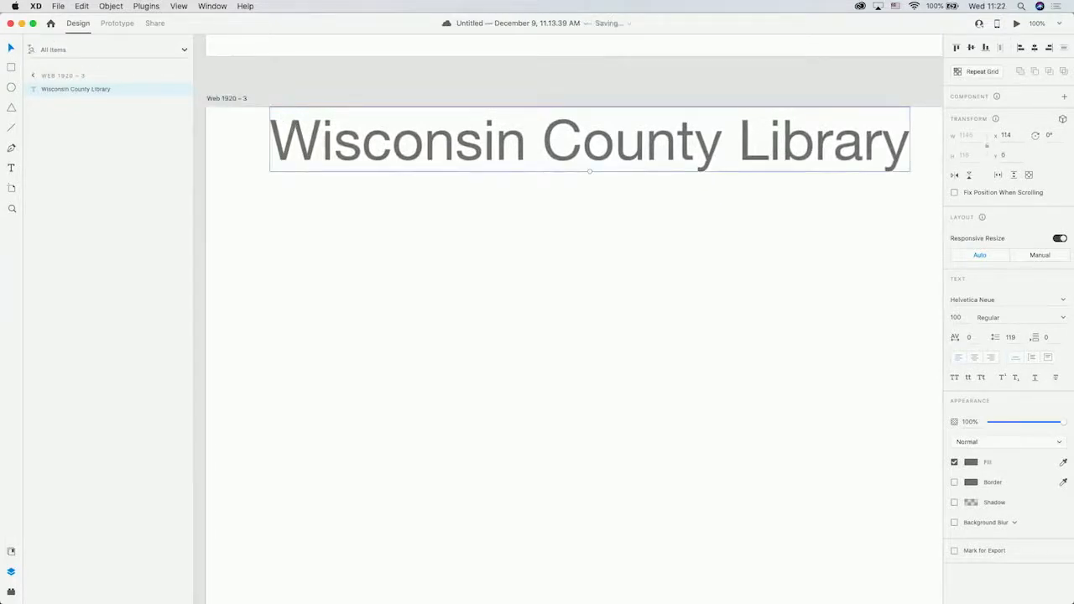
# - Draw a square about 59 × 59 just before the title and a rectangle about 123 × 152 below it
pyautogui.click(11, 69)
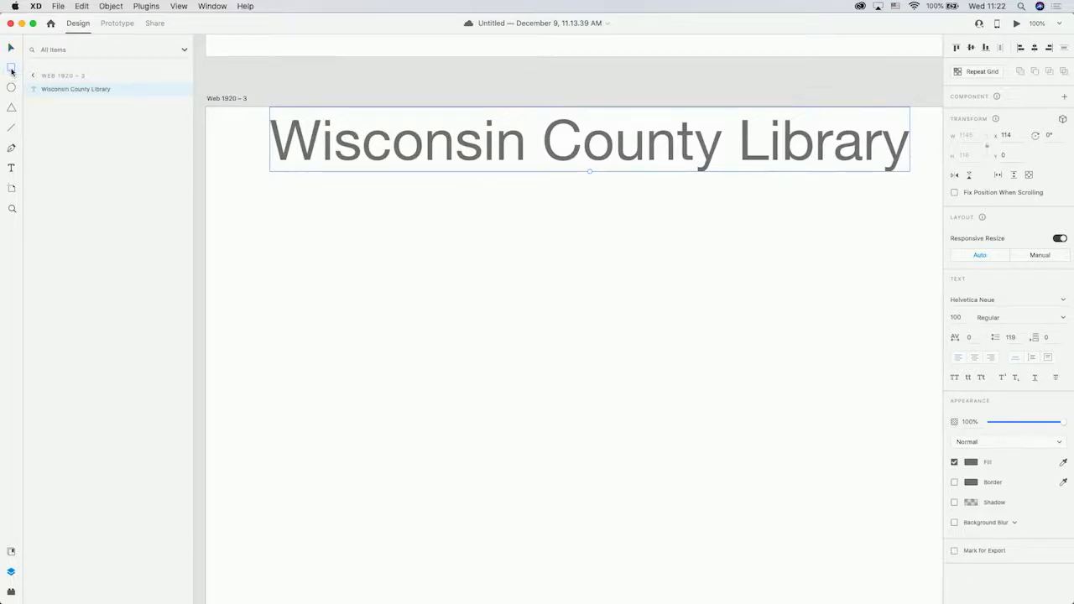
pyautogui.click(11, 69)
pyautogui.moveTo(219, 117); pyautogui.dragTo(252, 149)
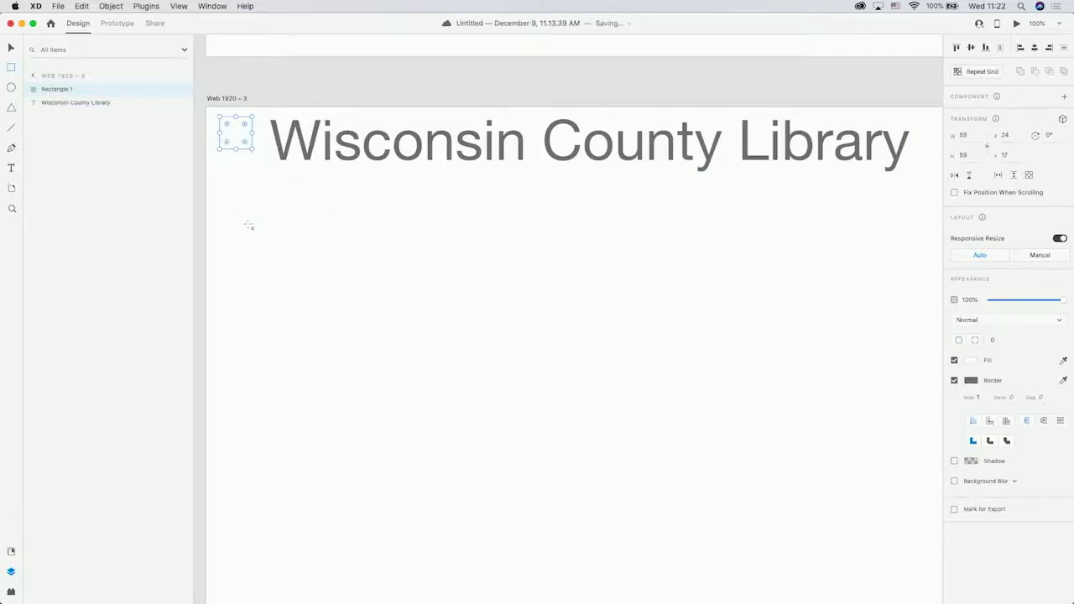
pyautogui.moveTo(248, 225); pyautogui.dragTo(315, 309)
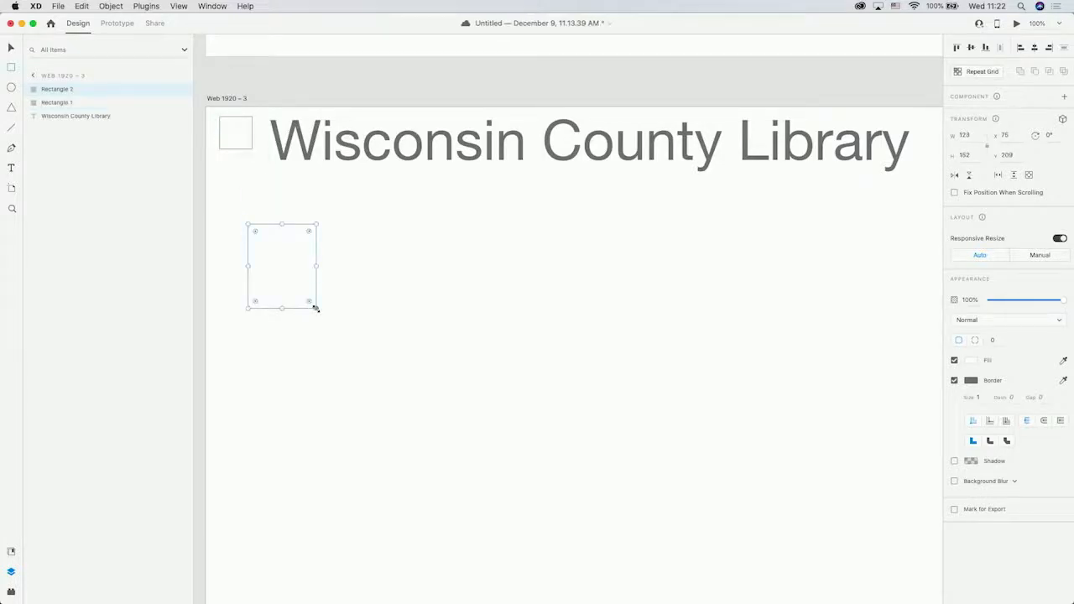
# - Add the caption "Book title" under the larger rectangle at font size 20
pyautogui.click(12, 169)
pyautogui.click(248, 328)
pyautogui.write('Book title')
pyautogui.press('Escape')
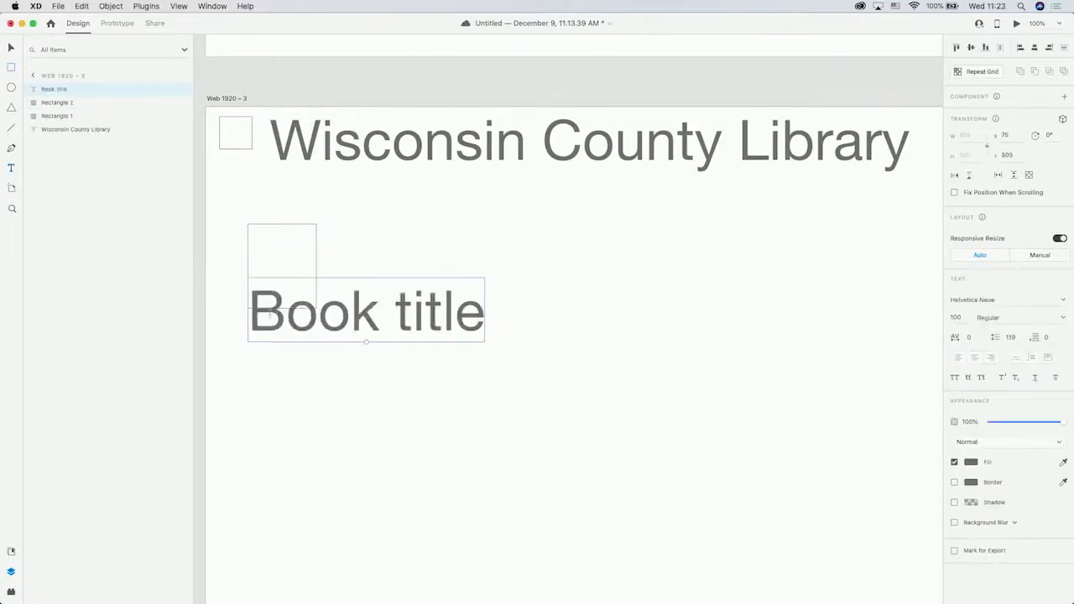
pyautogui.write('20')
pyautogui.press('Return')
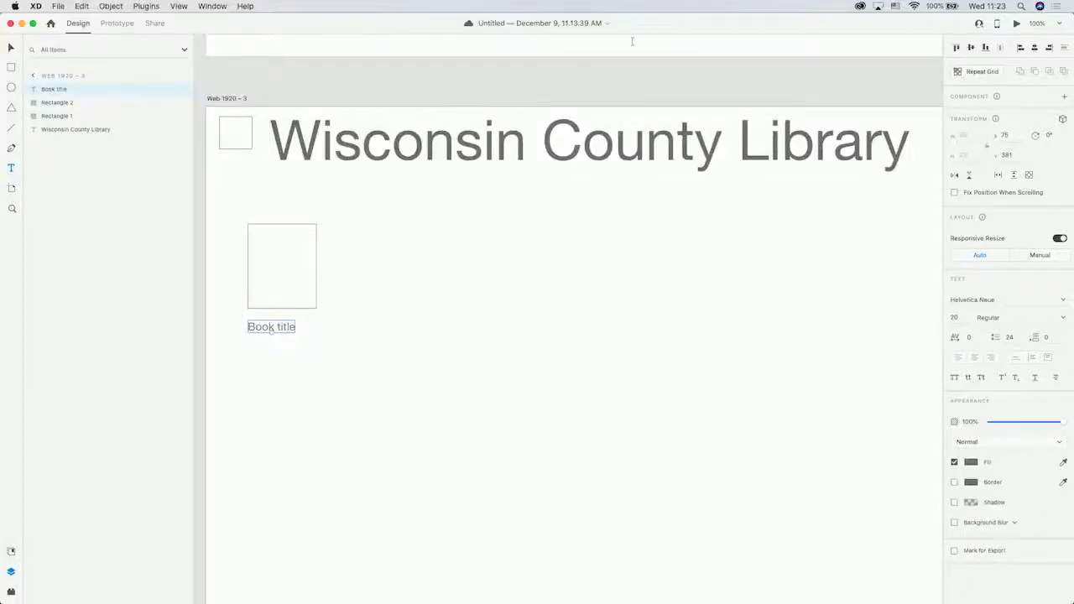
# - Turn on the layout grid for the Web 1920 – 3 artboard
pyautogui.click(12, 50)
pyautogui.click(234, 100)
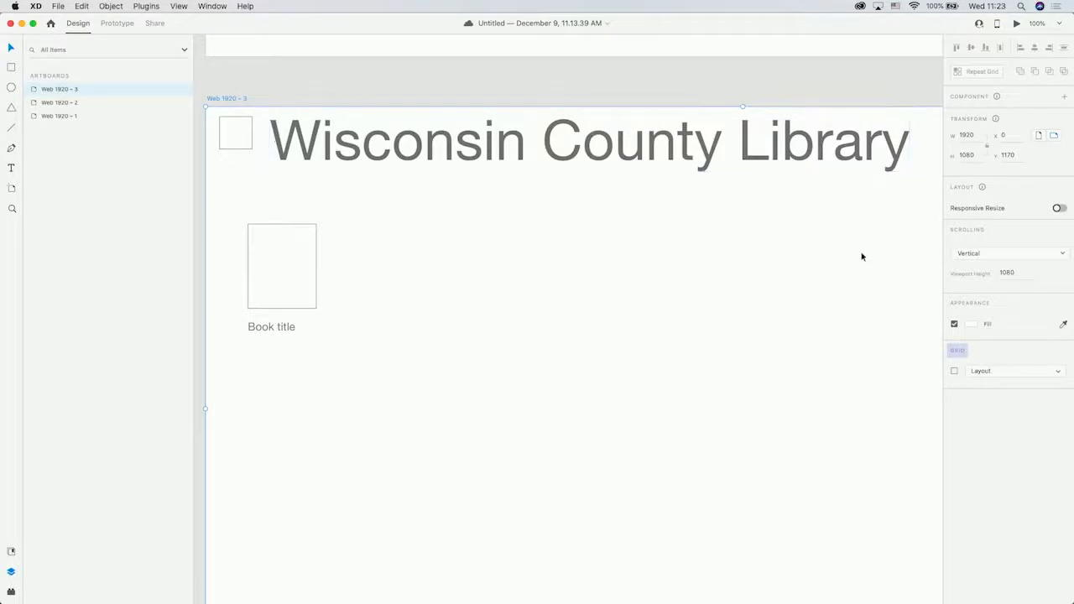
pyautogui.click(954, 371)
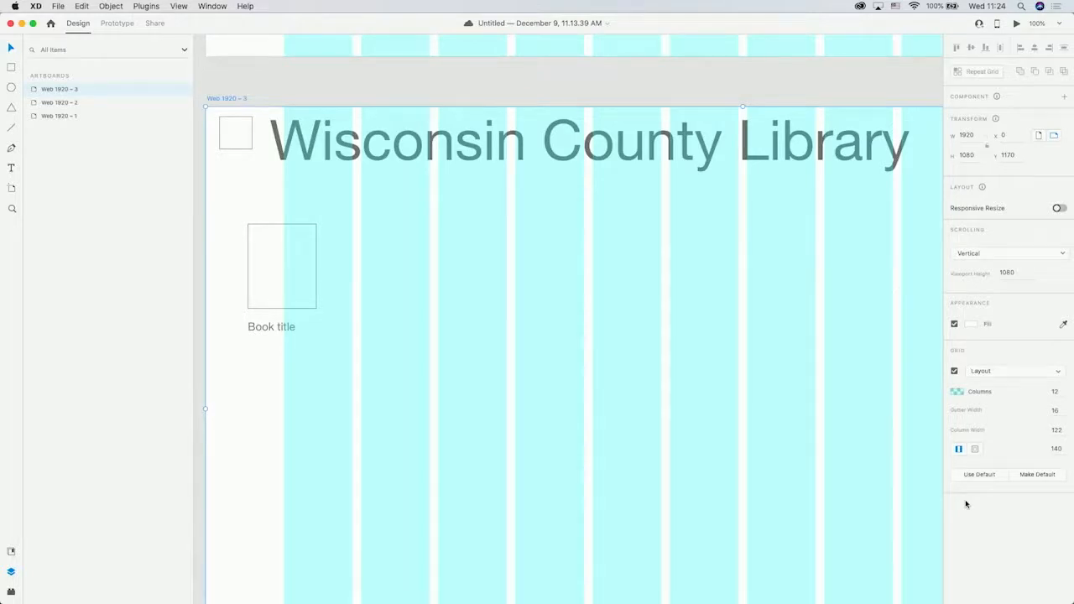
# - Change the colour of the artboard's layout grid columns to magenta
pyautogui.click(959, 394)
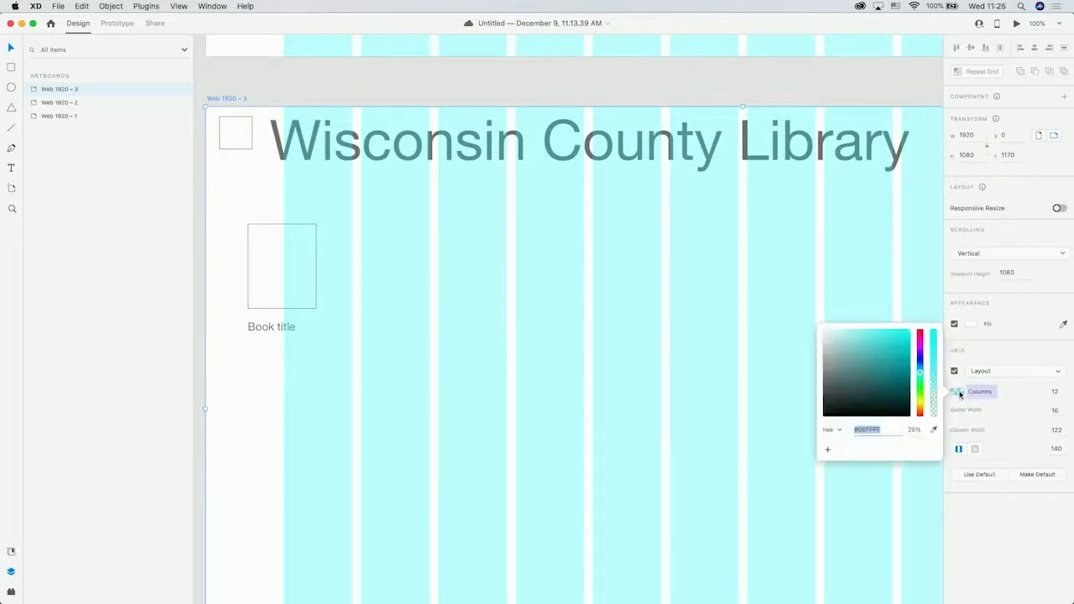
pyautogui.click(921, 346)
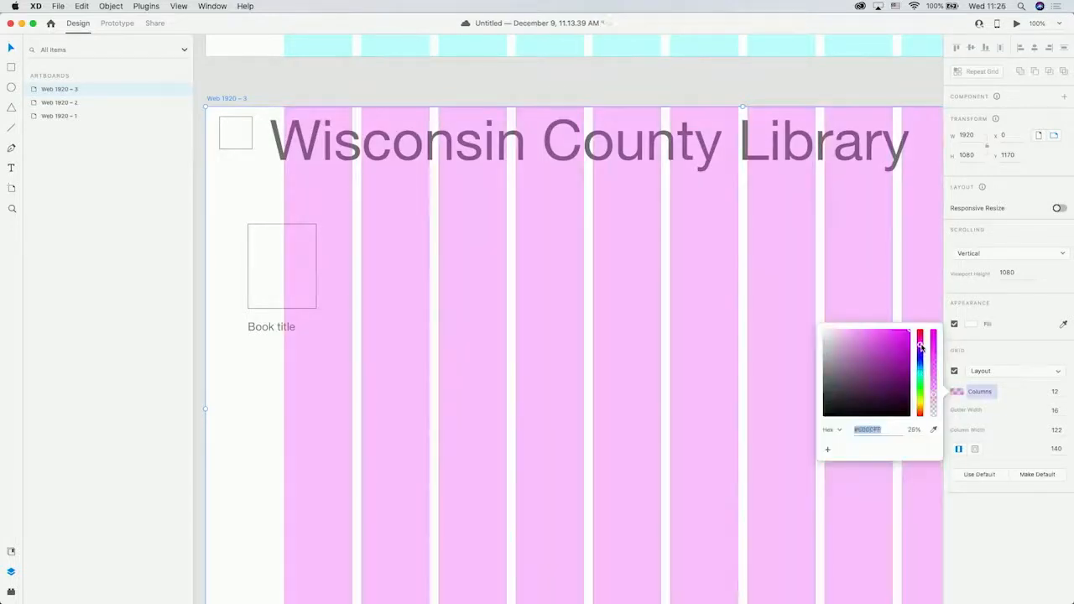
pyautogui.click(917, 299)
pyautogui.click(917, 299)
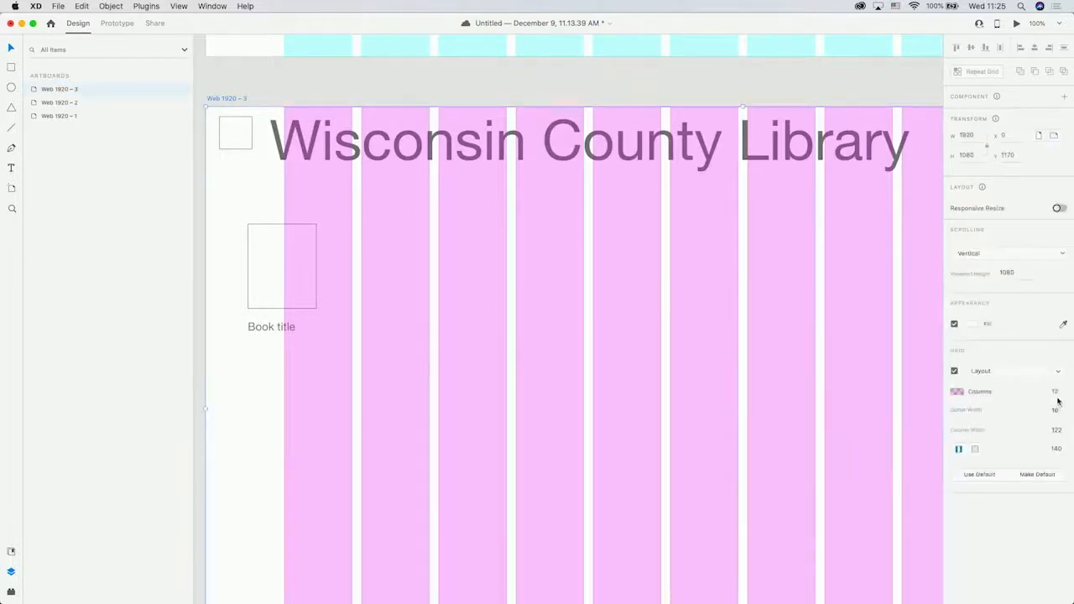
# - Set the layout grid to 14 columns with a gutter width of 10
pyautogui.write('1')
pyautogui.press('Return')
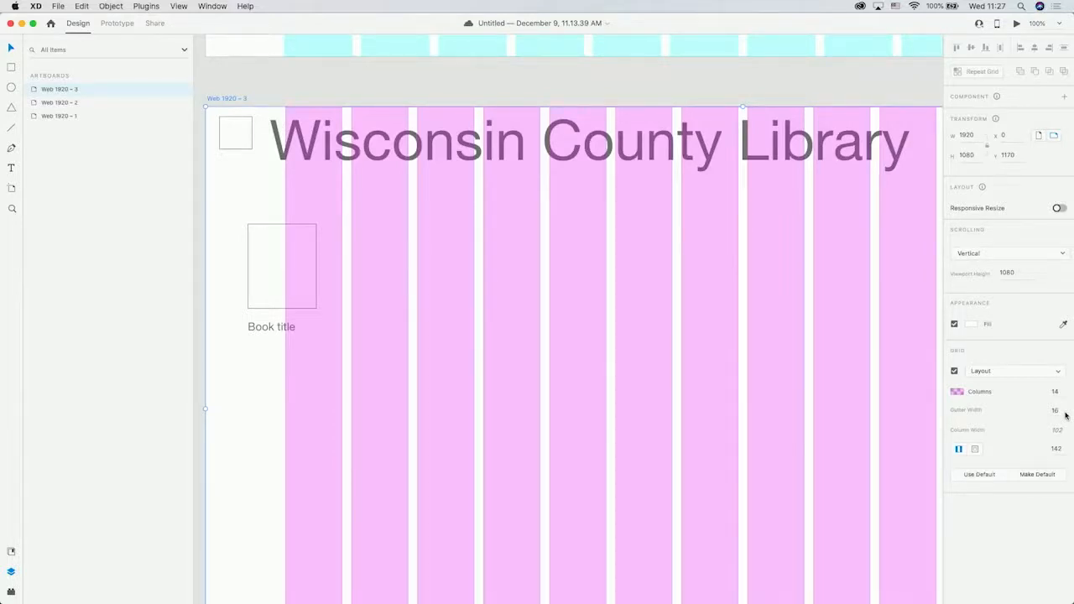
pyautogui.click(1062, 411)
pyautogui.write('10')
pyautogui.press('Return')
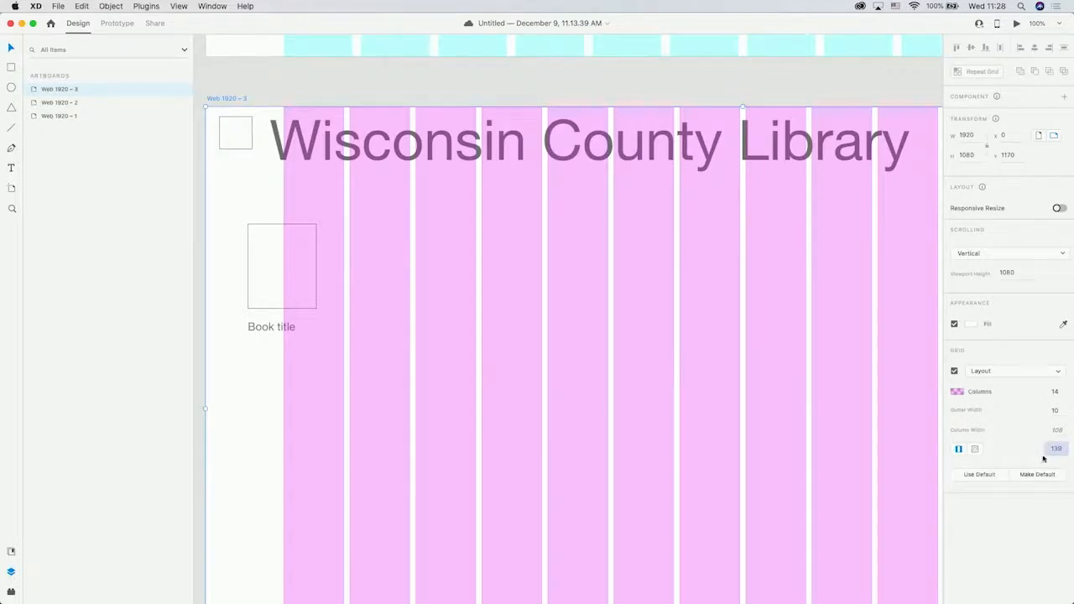
# - Give the layout grid individual side margins of 250 on the left and right, and restore the default grid settings
pyautogui.click(1045, 452)
pyautogui.click(976, 450)
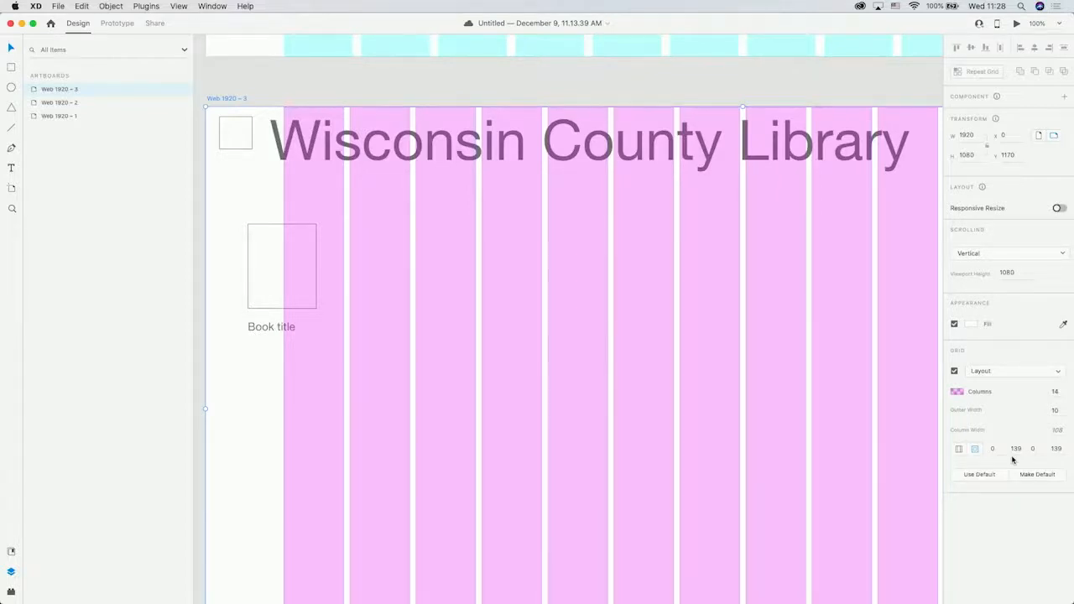
pyautogui.click(1018, 449)
pyautogui.write('250')
pyautogui.press('Return')
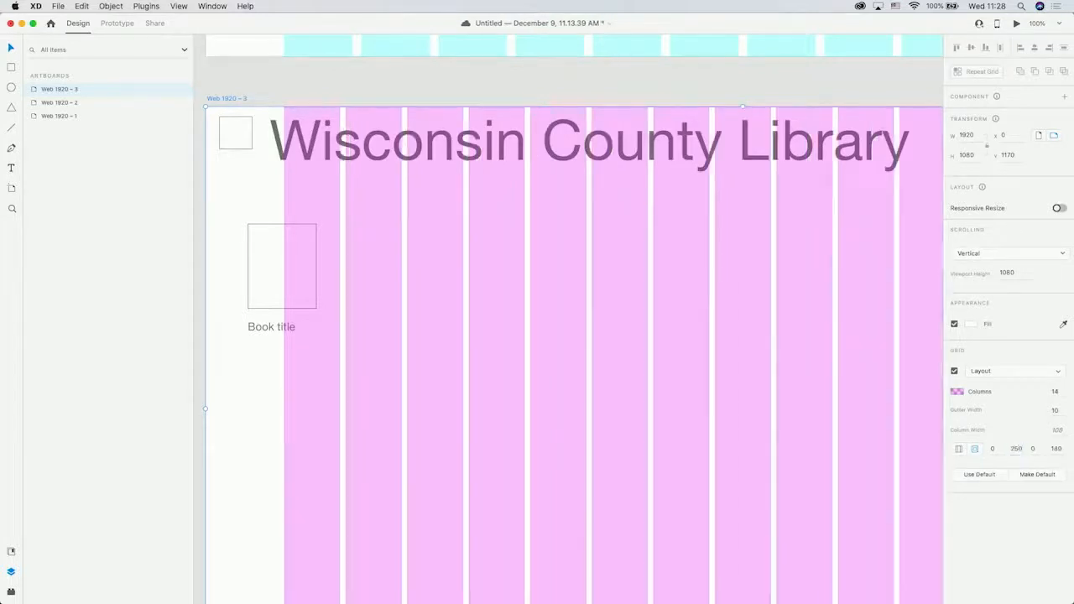
pyautogui.click(1059, 450)
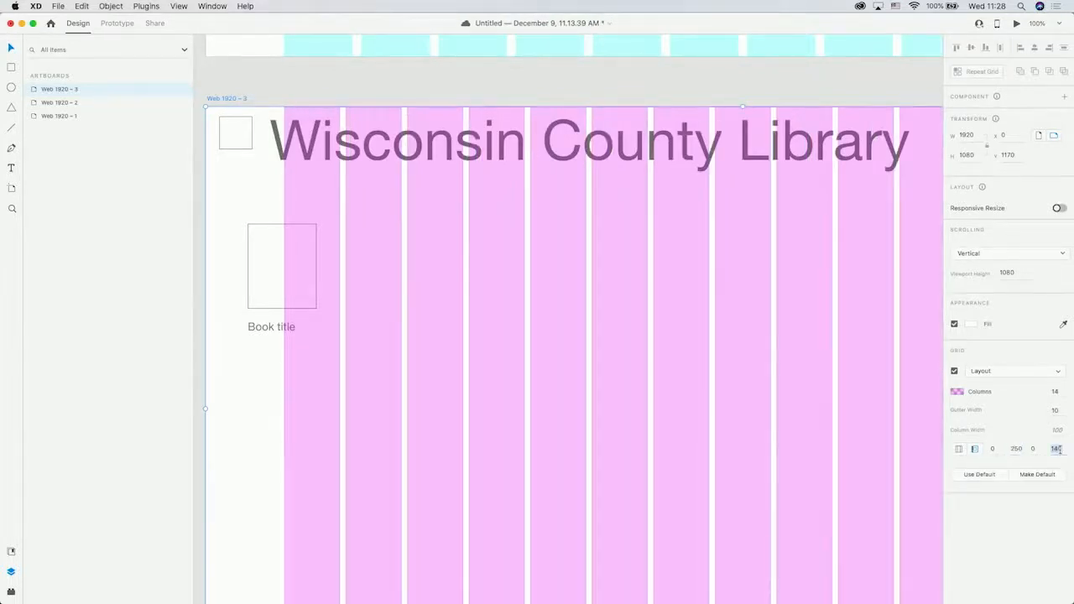
pyautogui.write('250')
pyautogui.press('Return')
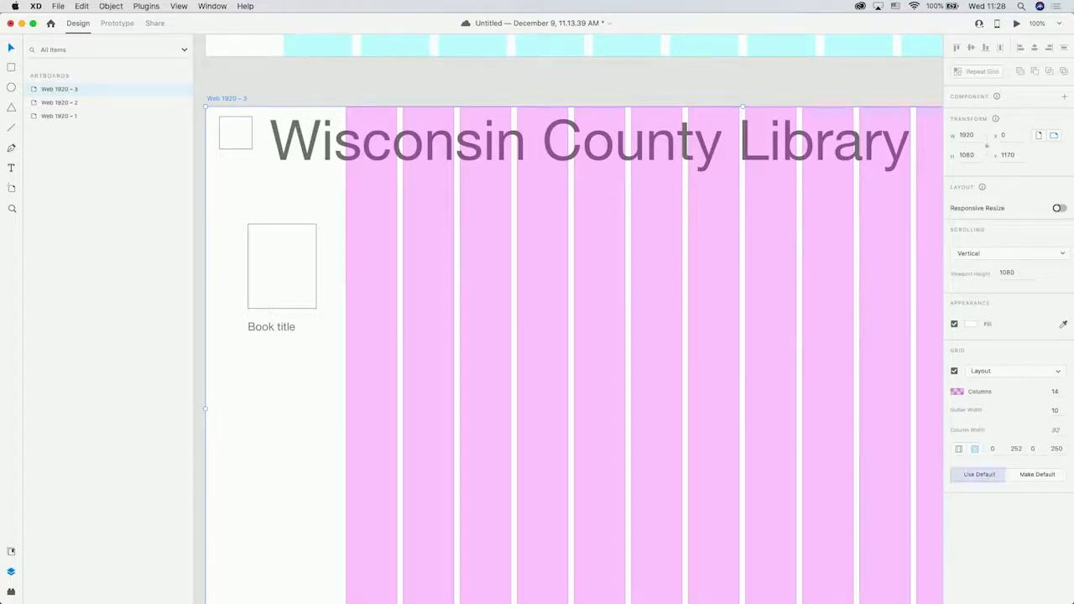
pyautogui.click(978, 475)
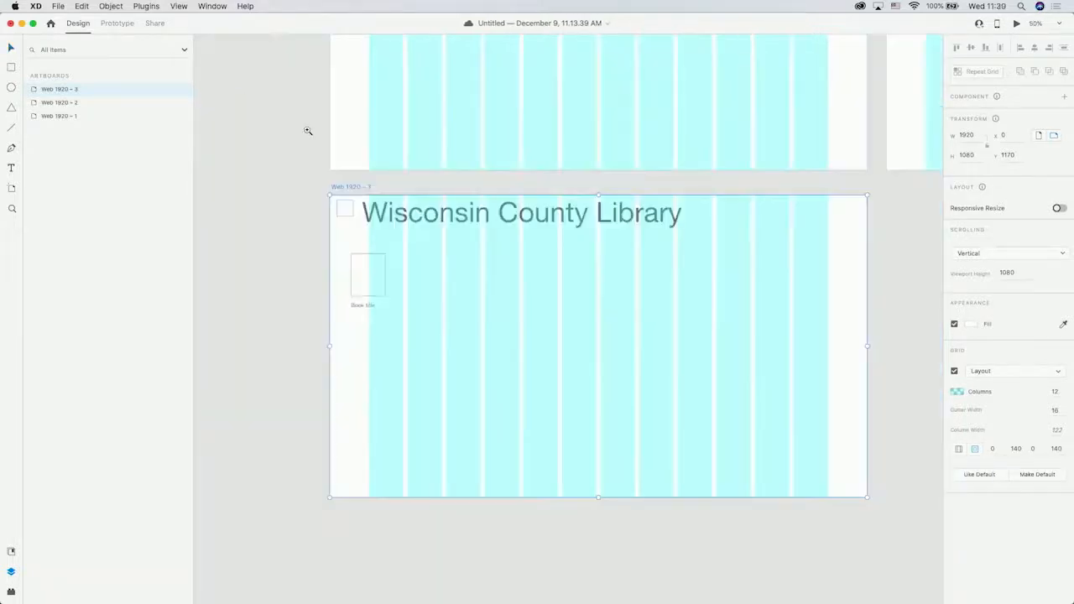
# - Centre the library title horizontally on the artboard and move the book rectangle with its caption to the centre beneath it
pyautogui.click(12, 48)
pyautogui.moveTo(464, 219); pyautogui.dragTo(542, 220)
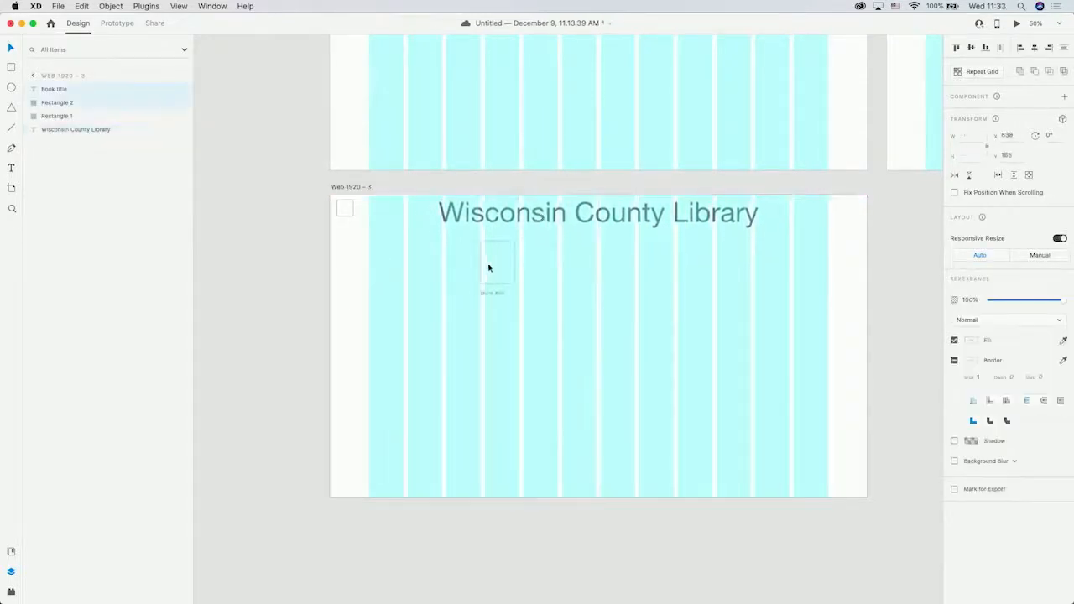
pyautogui.moveTo(487, 266); pyautogui.dragTo(590, 270)
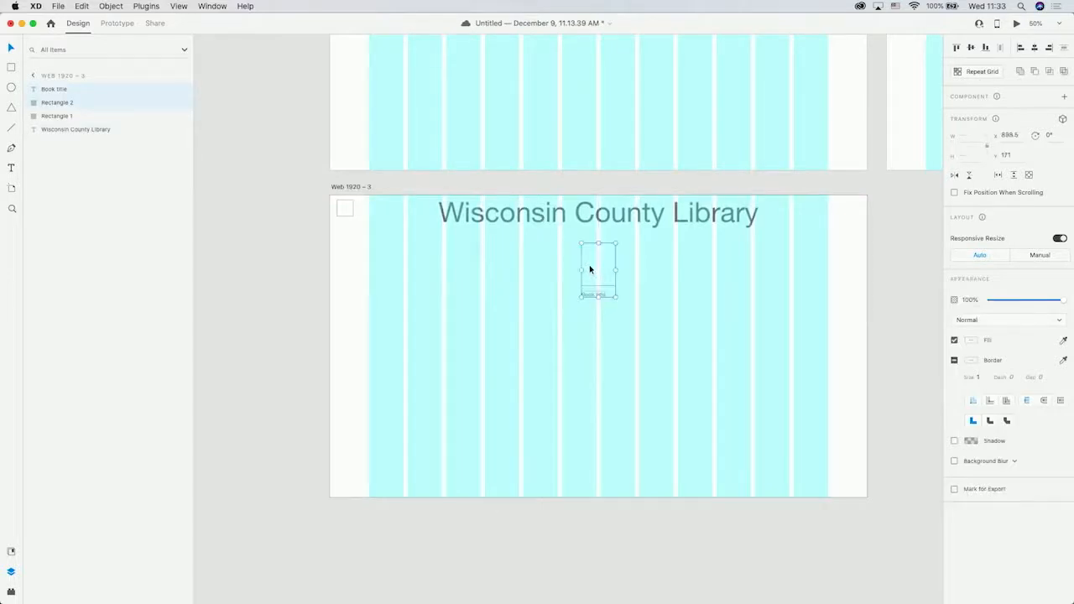
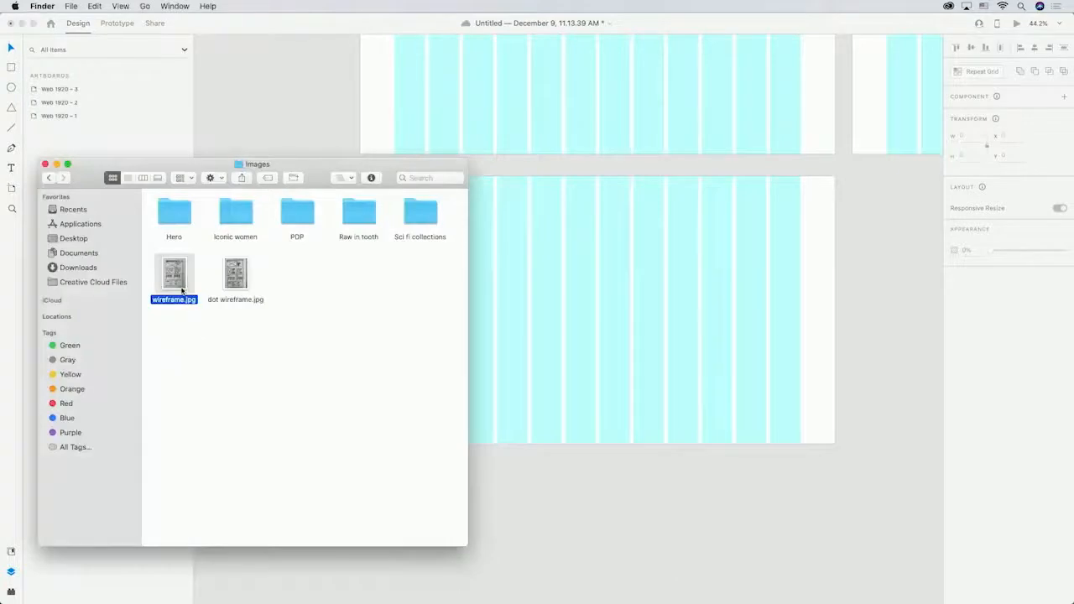
# - Import wireframe.jpg from the Images folder, scale it down to about 553 by 737, and place it on the pasteboard beside Web 1920 – 3
pyautogui.moveTo(180, 284); pyautogui.dragTo(266, 132)
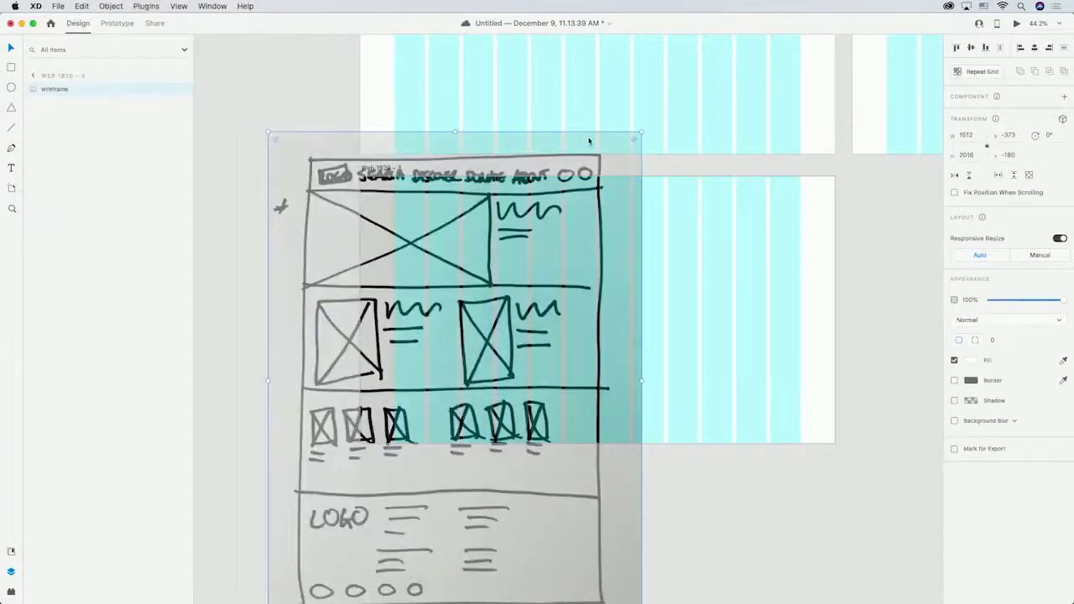
pyautogui.moveTo(642, 132); pyautogui.dragTo(403, 322)
pyautogui.moveTo(361, 488); pyautogui.dragTo(308, 228)
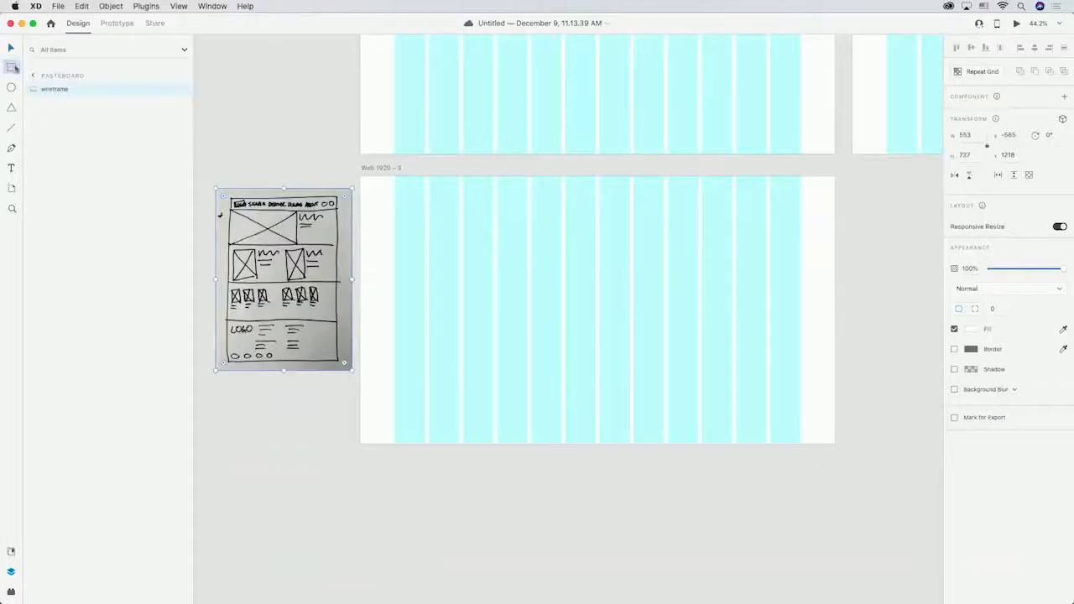
# - Draw four stacked section rectangles about 1683 wide on Web 1920 – 3, from a 124-high header down to a 240-high lowest section
pyautogui.click(13, 68)
pyautogui.moveTo(392, 181)
pyautogui.mouseDown()
pyautogui.moveTo(621, 235)
pyautogui.moveTo(804, 207)
pyautogui.mouseUp()
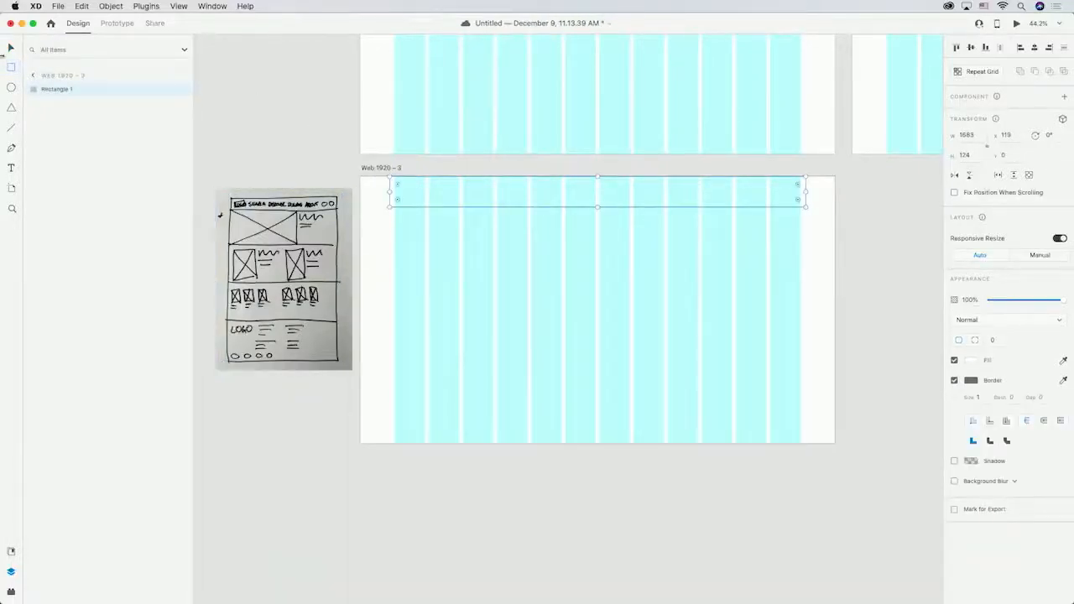
pyautogui.moveTo(389, 295)
pyautogui.mouseDown()
pyautogui.moveTo(806, 224)
pyautogui.moveTo(805, 207)
pyautogui.mouseUp()
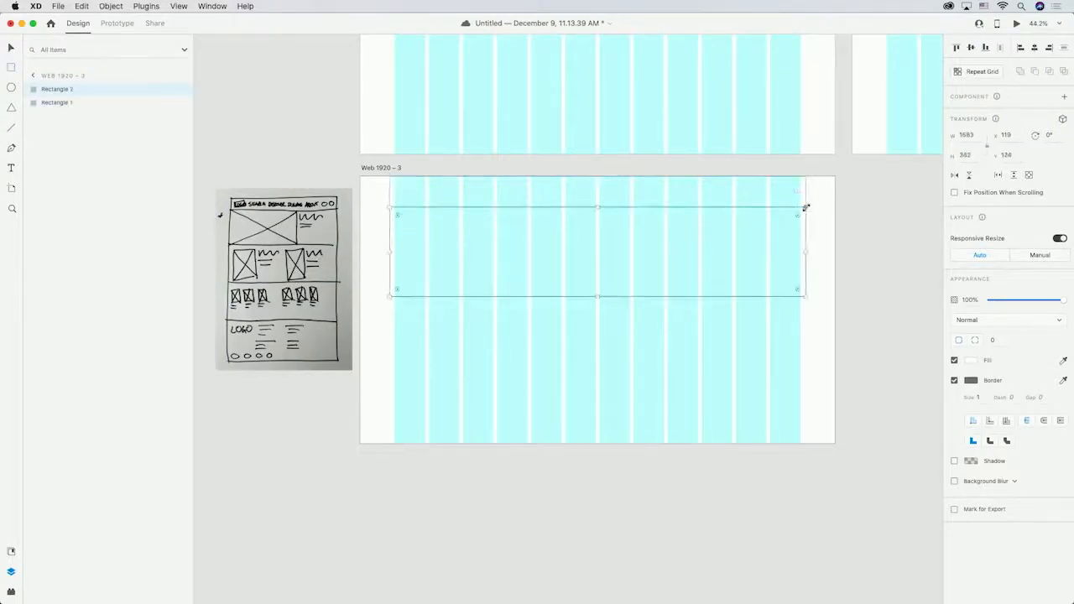
pyautogui.moveTo(389, 367); pyautogui.dragTo(806, 297)
pyautogui.moveTo(390, 424); pyautogui.dragTo(809, 368)
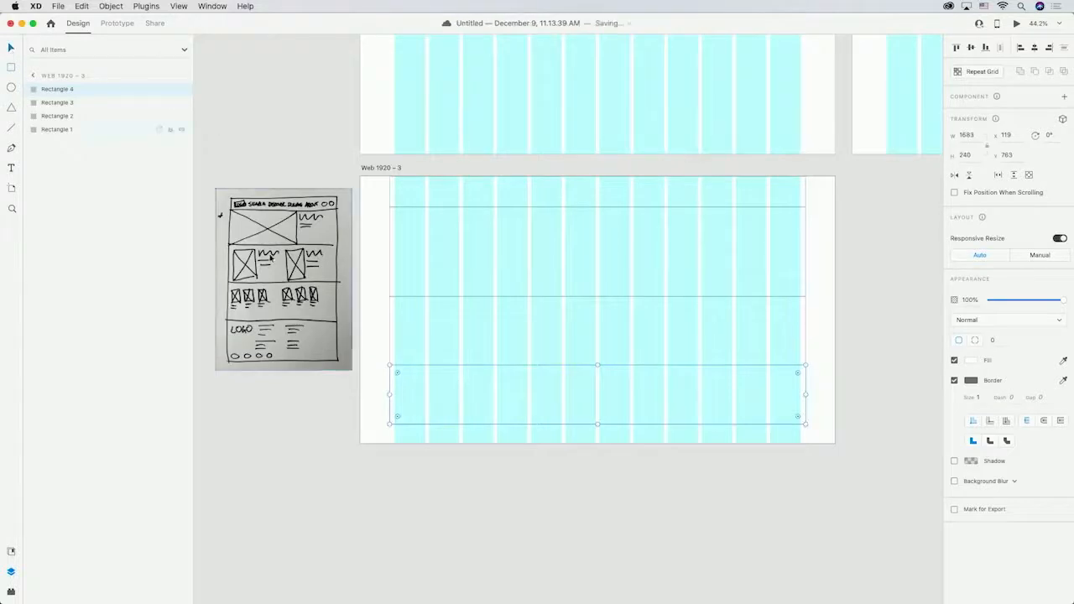
# - Fill the lowest section rectangle and the hero section rectangle below the header with light grey
pyautogui.click(971, 361)
pyautogui.click(846, 319)
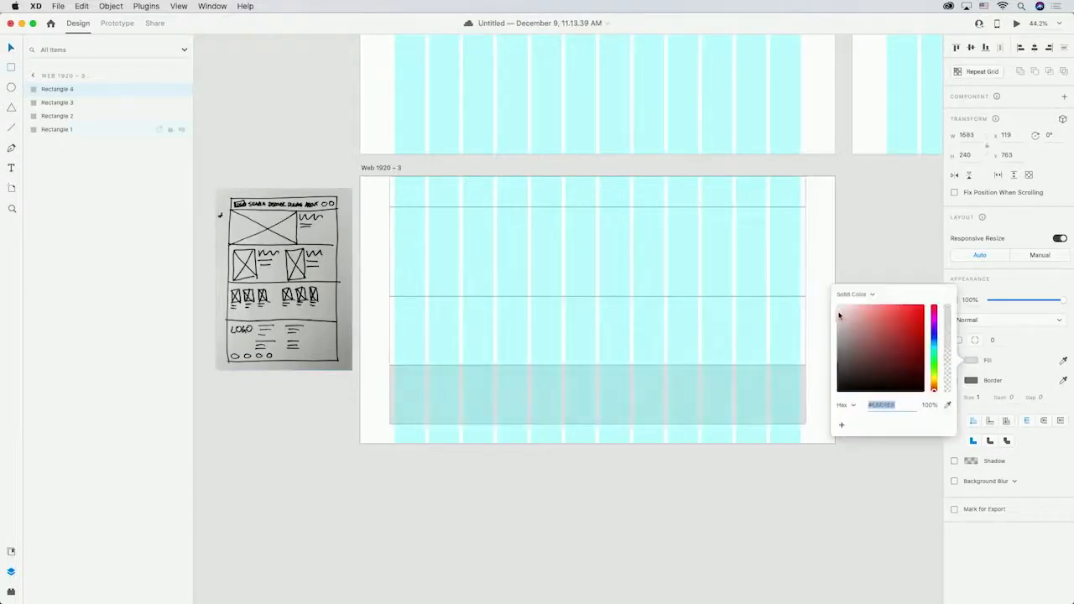
pyautogui.click(757, 264)
pyautogui.click(971, 361)
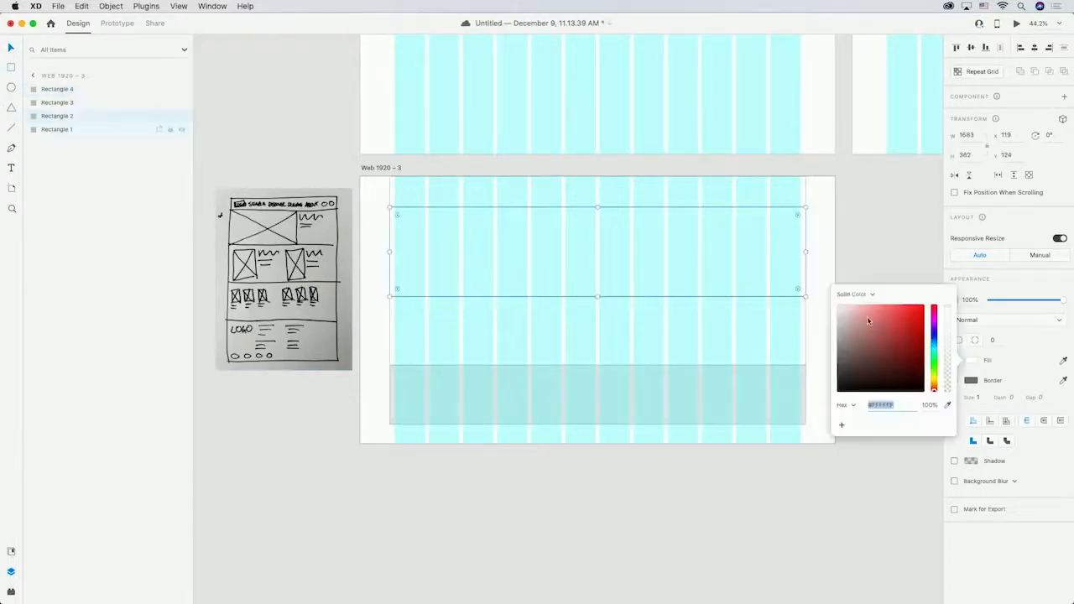
pyautogui.click(844, 319)
pyautogui.click(859, 244)
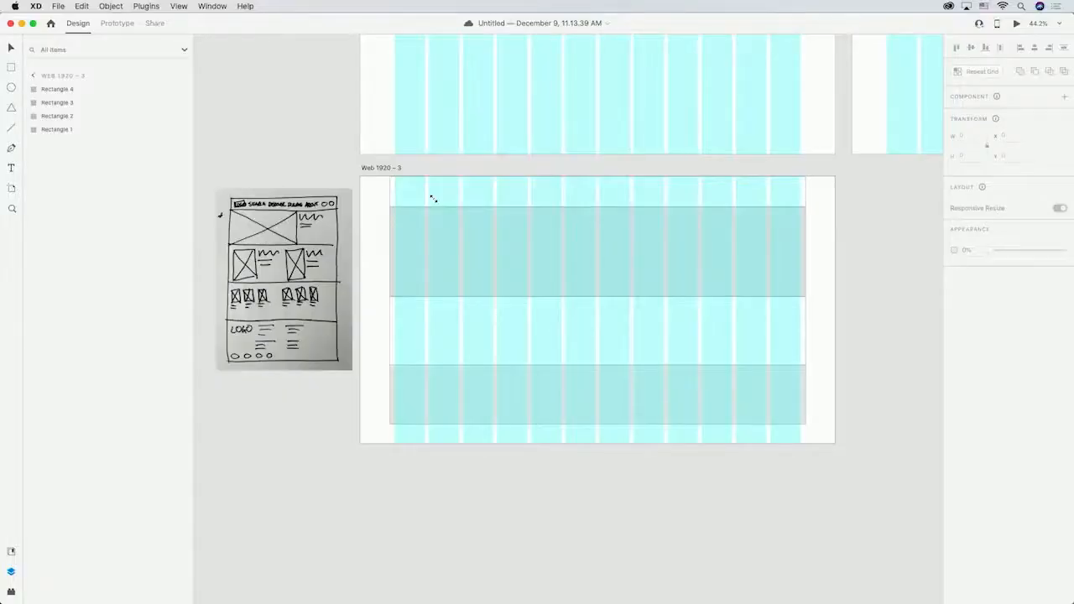
# - Draw a logo placeholder rectangle about 157 by 56 at the header's left end and fill it with black #000000
pyautogui.press('r')
pyautogui.moveTo(392, 185); pyautogui.dragTo(434, 198)
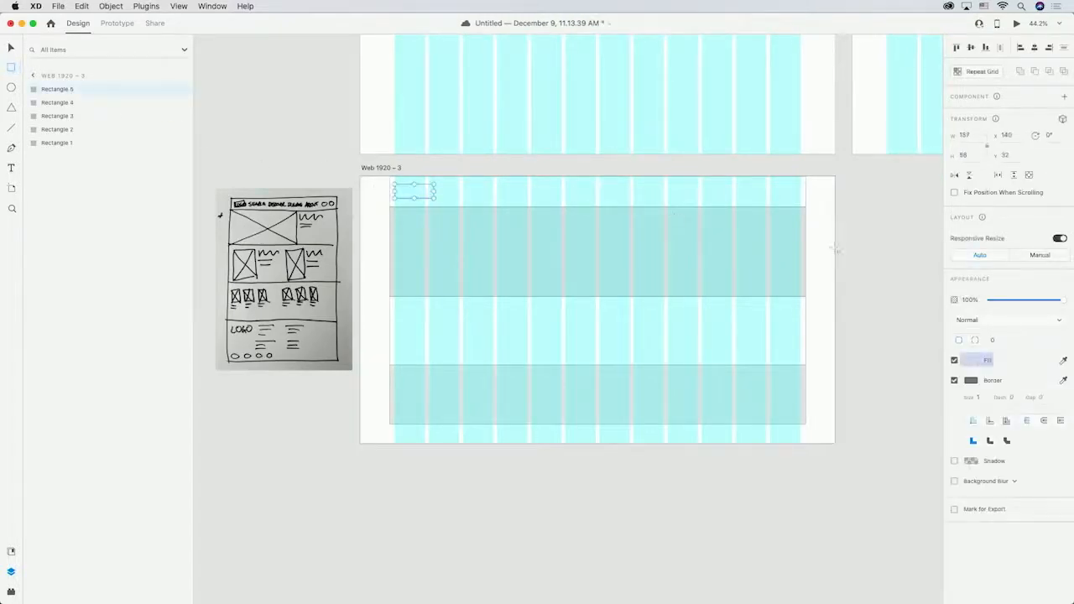
pyautogui.click(971, 360)
pyautogui.click(870, 370)
pyautogui.moveTo(869, 369); pyautogui.dragTo(818, 412)
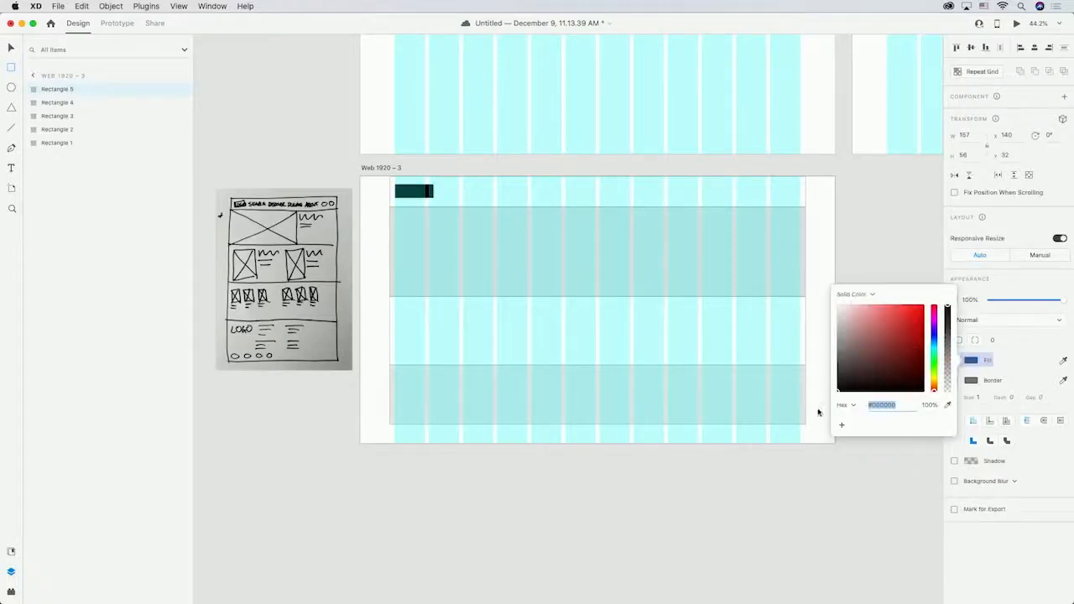
pyautogui.click(492, 166)
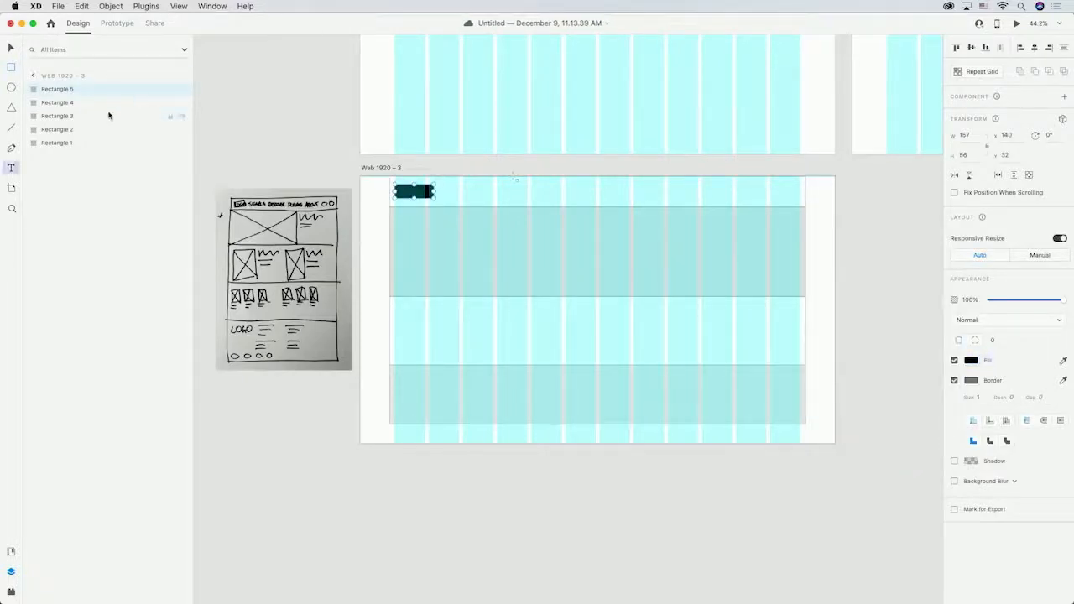
# - Add the text labels SEARCH, DISCOVER, DONATE and ABOUT in a row beside the logo placeholder in the header
pyautogui.click(447, 190)
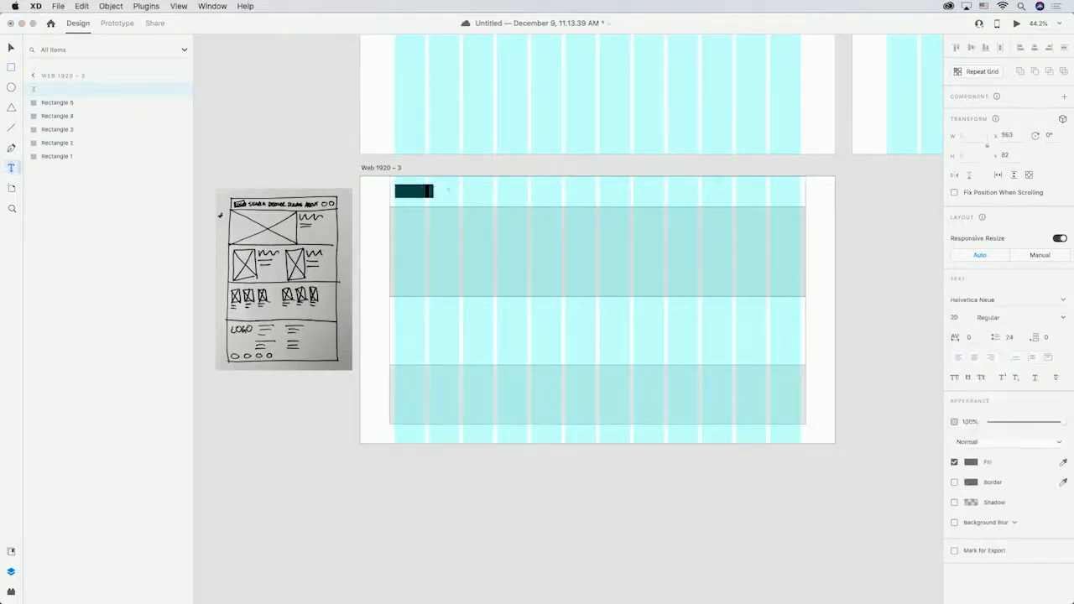
pyautogui.click(495, 190)
pyautogui.write('DISCOVER')
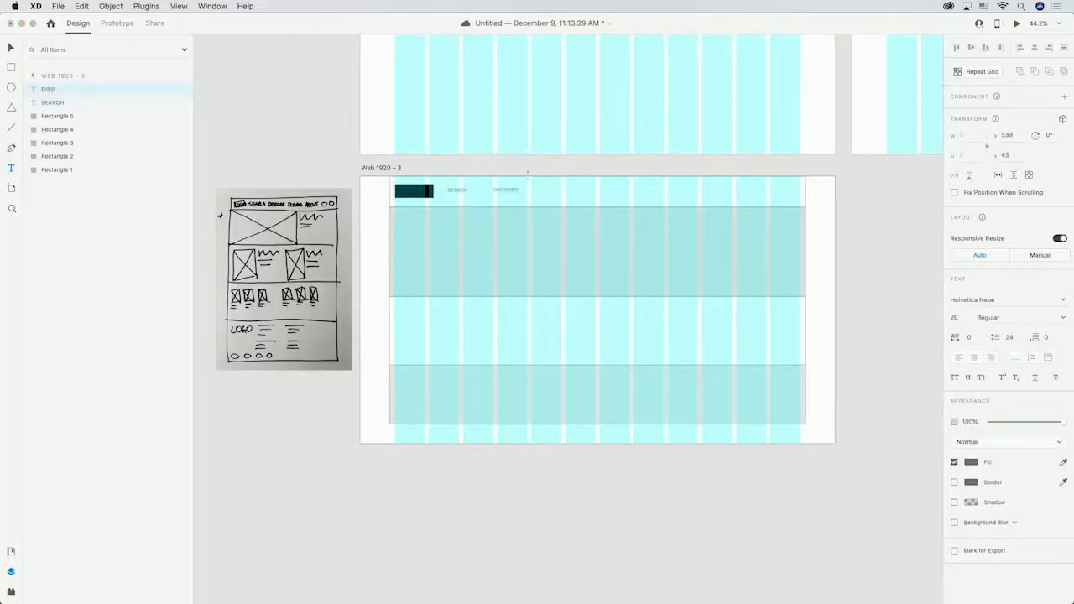
pyautogui.click(536, 193)
pyautogui.press('Escape')
pyautogui.click(583, 192)
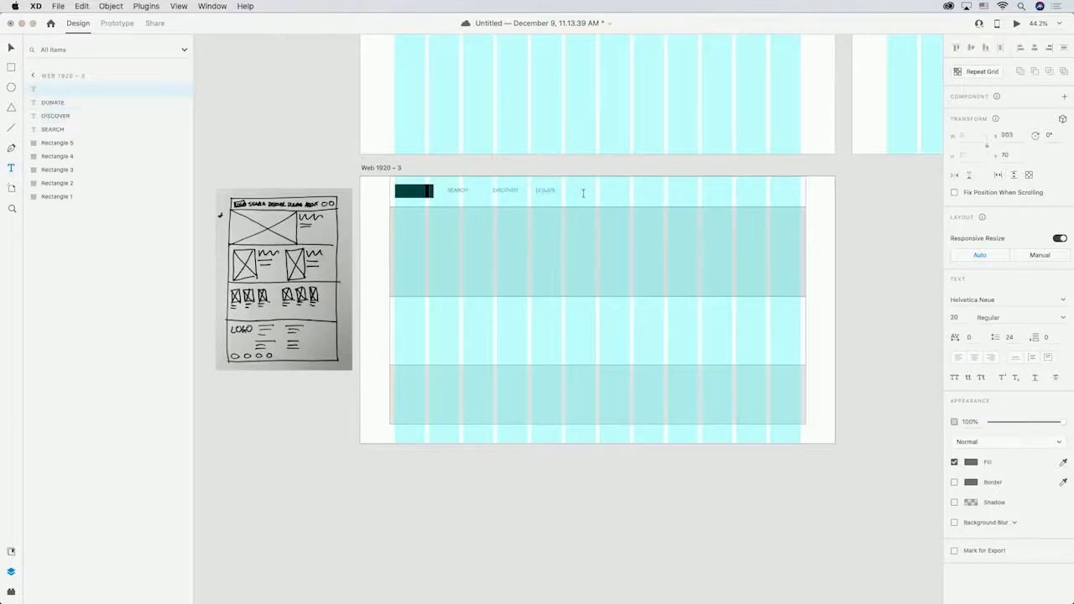
pyautogui.press('Escape')
# - Align the four navigation labels along their top edges and space them evenly
pyautogui.moveTo(444, 170); pyautogui.dragTo(608, 200)
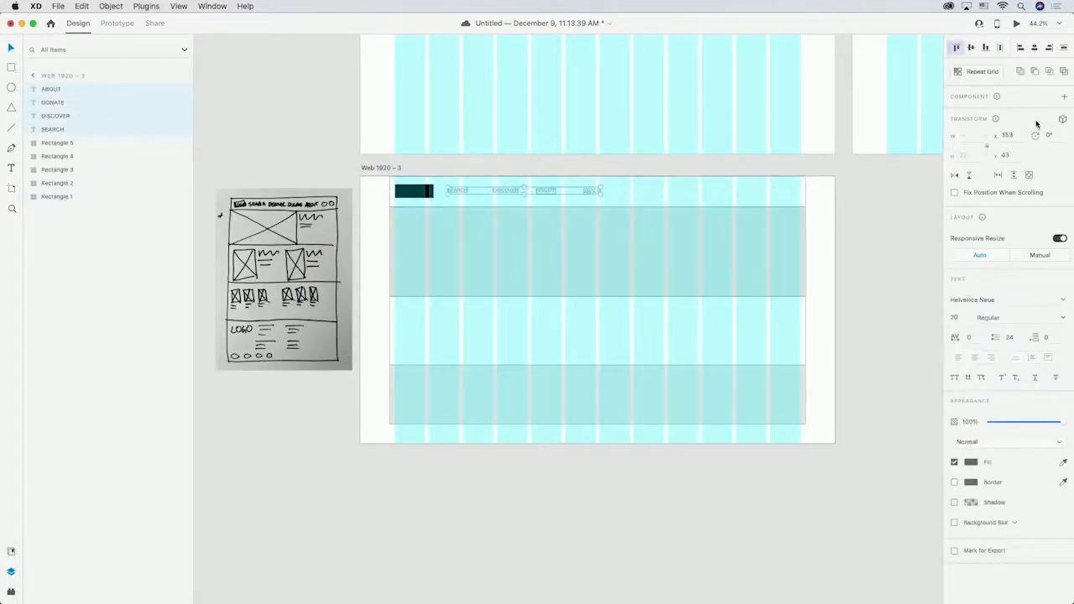
pyautogui.click(958, 48)
pyautogui.click(300, 147)
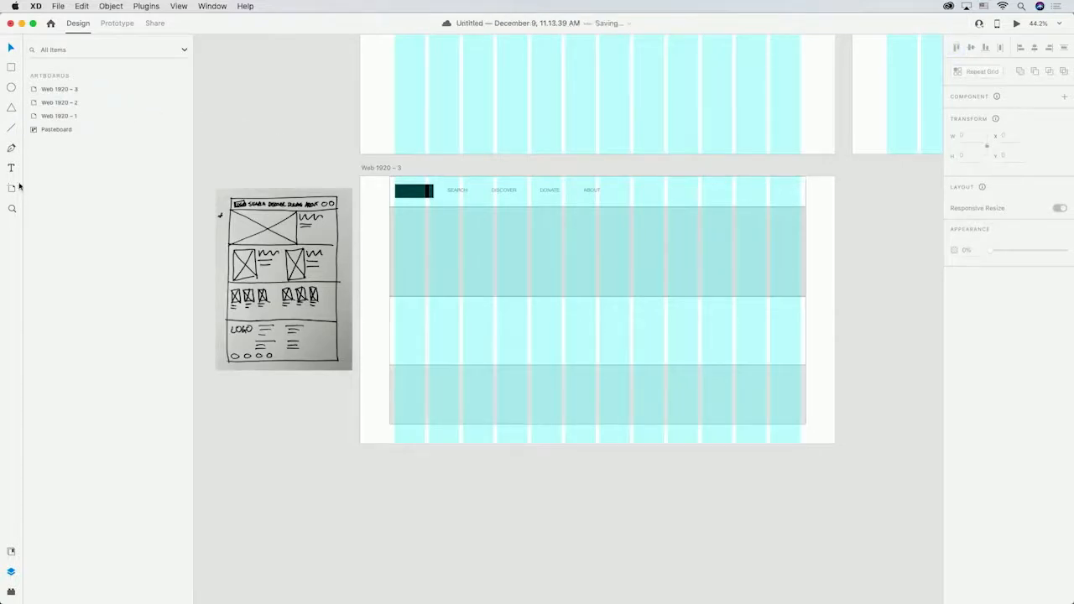
# - Add the text labels ACCOUNT and BASKET (3) at the header's right end and align them in one row
pyautogui.click(718, 192)
pyautogui.write('ACCOUNT')
pyautogui.press('Escape')
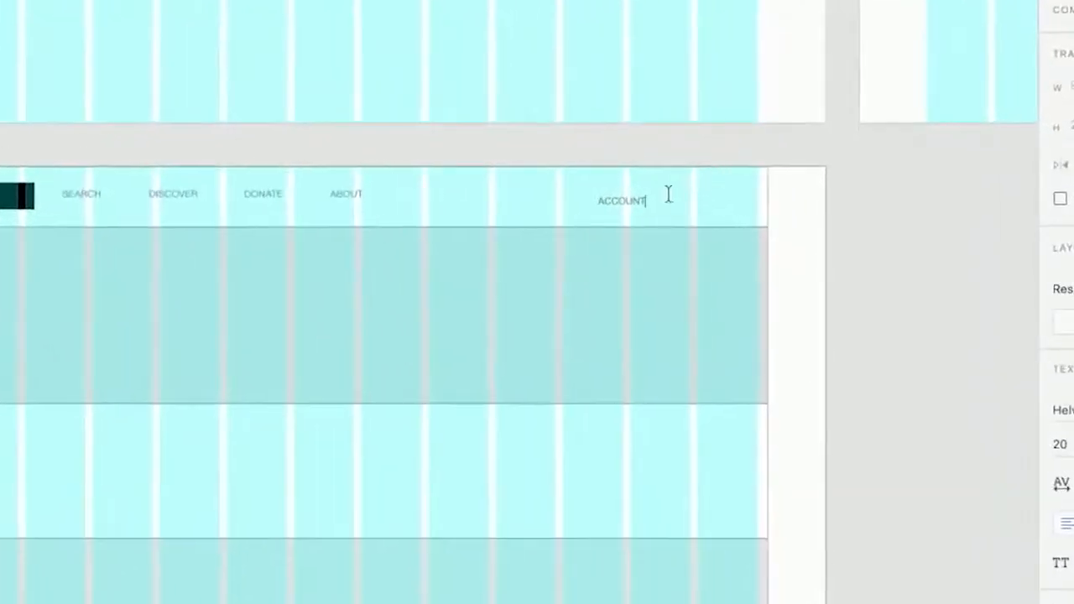
pyautogui.click(682, 198)
pyautogui.write('BASKET')
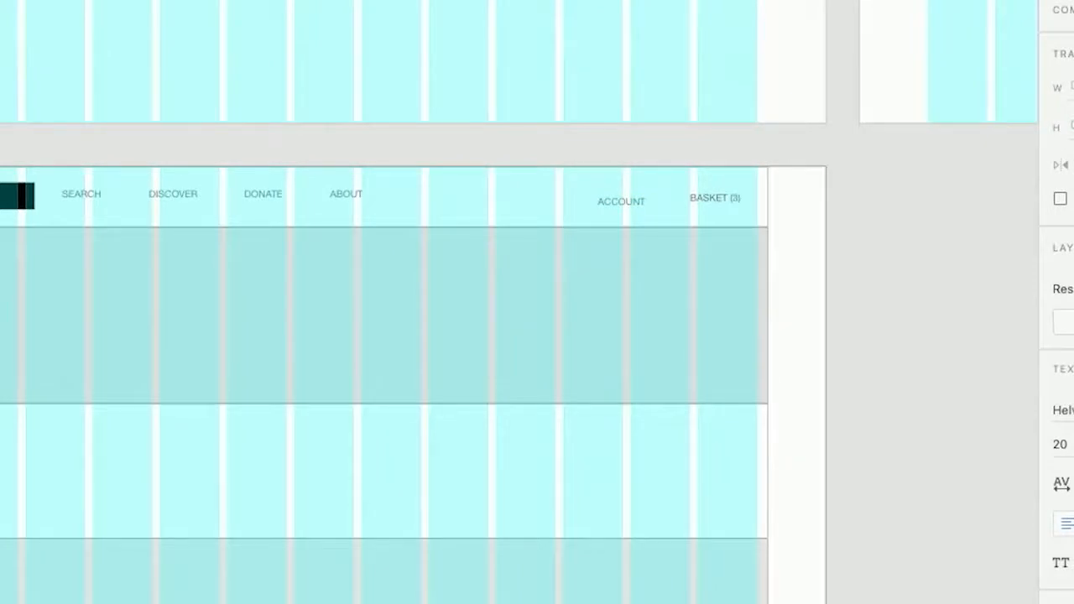
pyautogui.keyDown('shift'); pyautogui.click(622, 202); pyautogui.keyUp('shift')
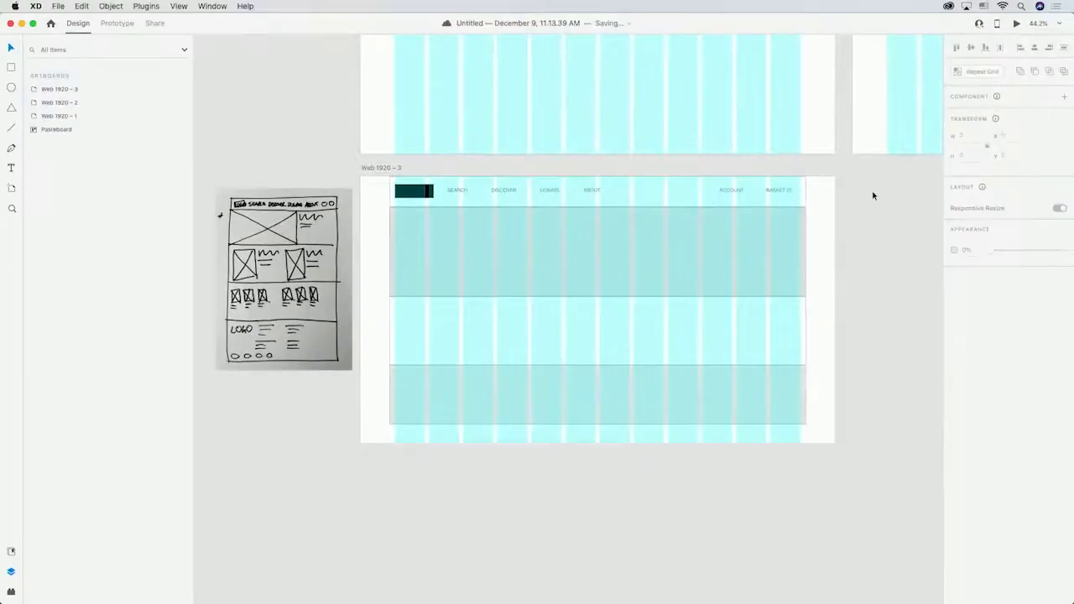
# - Divide the hero section into a rectangle about 971 by 362 on the left and one about 712 by 362 on the right
pyautogui.click(11, 68)
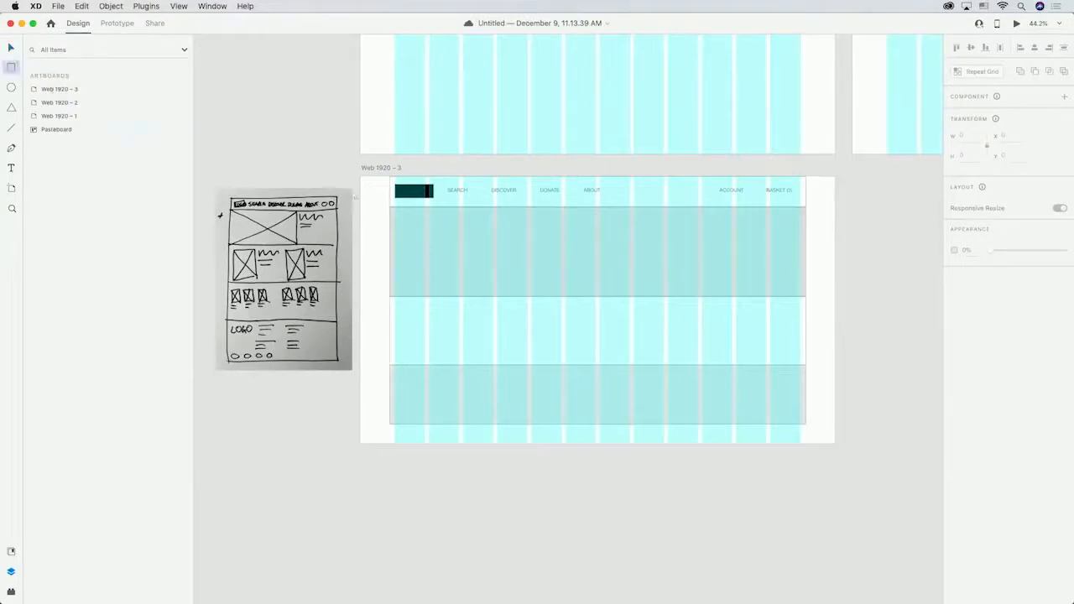
pyautogui.moveTo(389, 206); pyautogui.dragTo(630, 298)
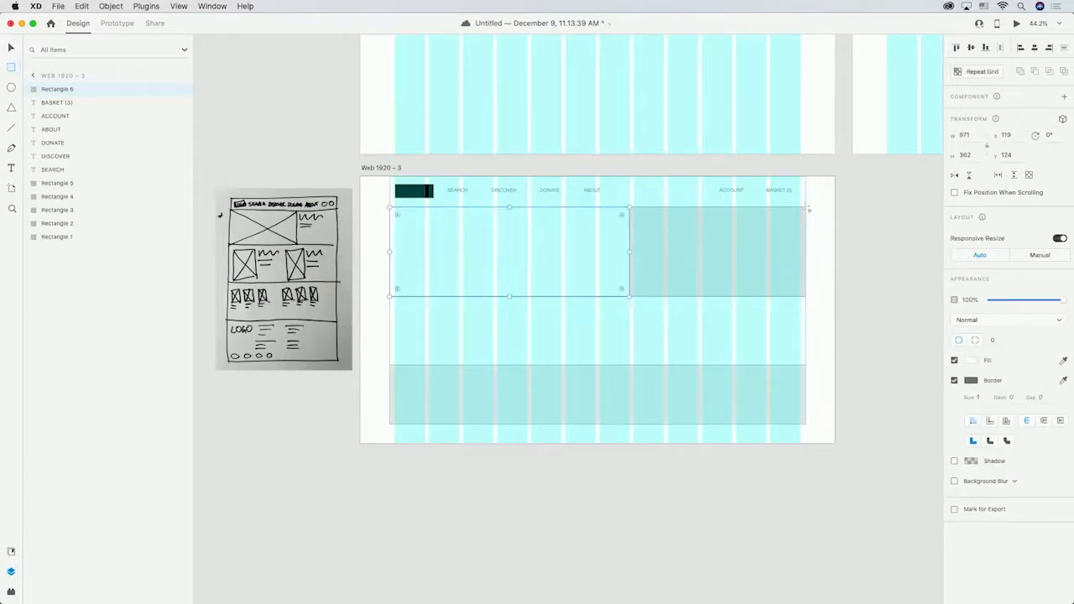
pyautogui.moveTo(808, 209); pyautogui.dragTo(630, 297)
# - Fill the right rectangle of the hero section with light grey
pyautogui.click(972, 360)
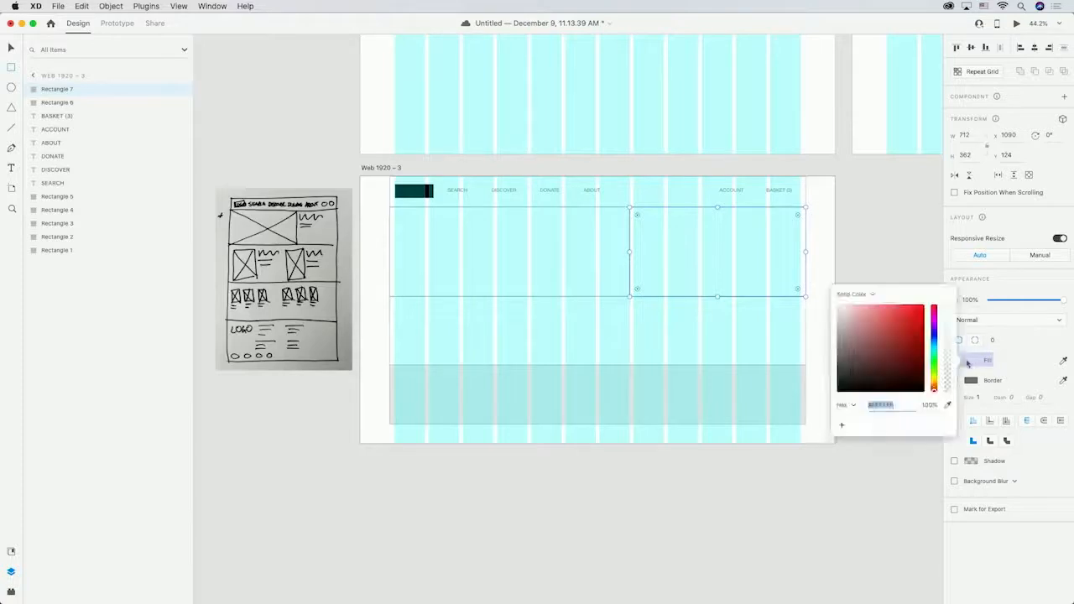
pyautogui.moveTo(845, 314); pyautogui.dragTo(837, 308)
pyautogui.click(844, 248)
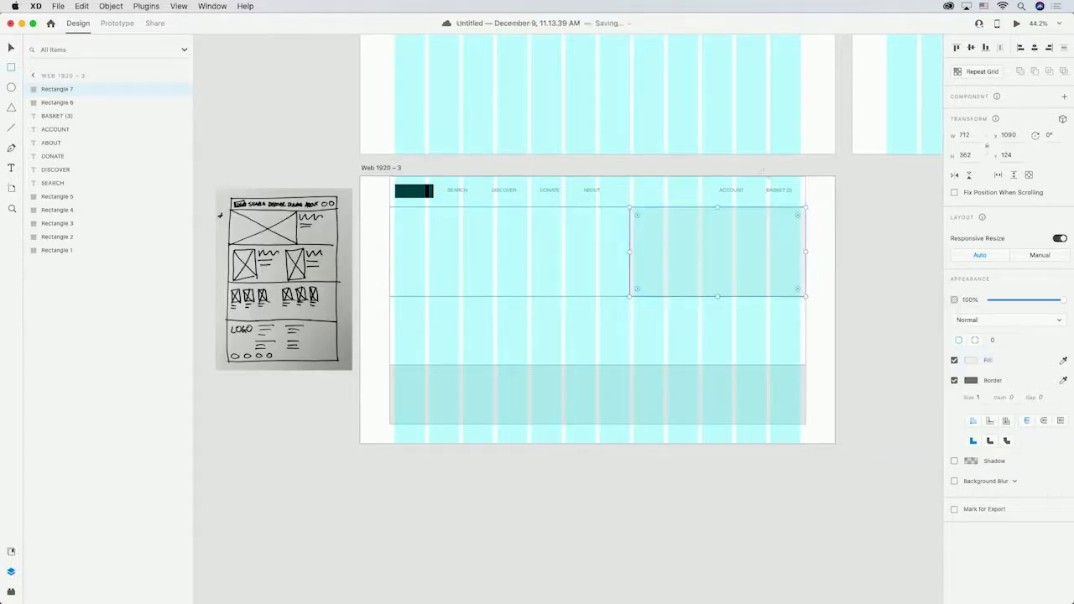
# - Add a 603-wide "Lorem ipsum" text box in the grey hero panel and a second "Lorem ipsum" line beneath it
pyautogui.click(11, 168)
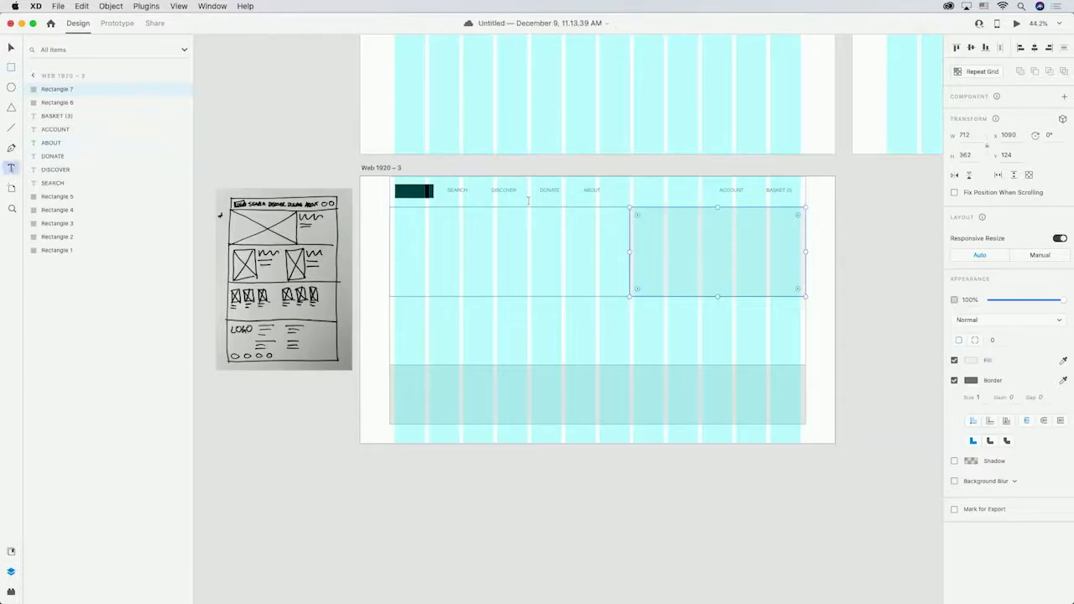
pyautogui.moveTo(642, 225); pyautogui.dragTo(790, 250)
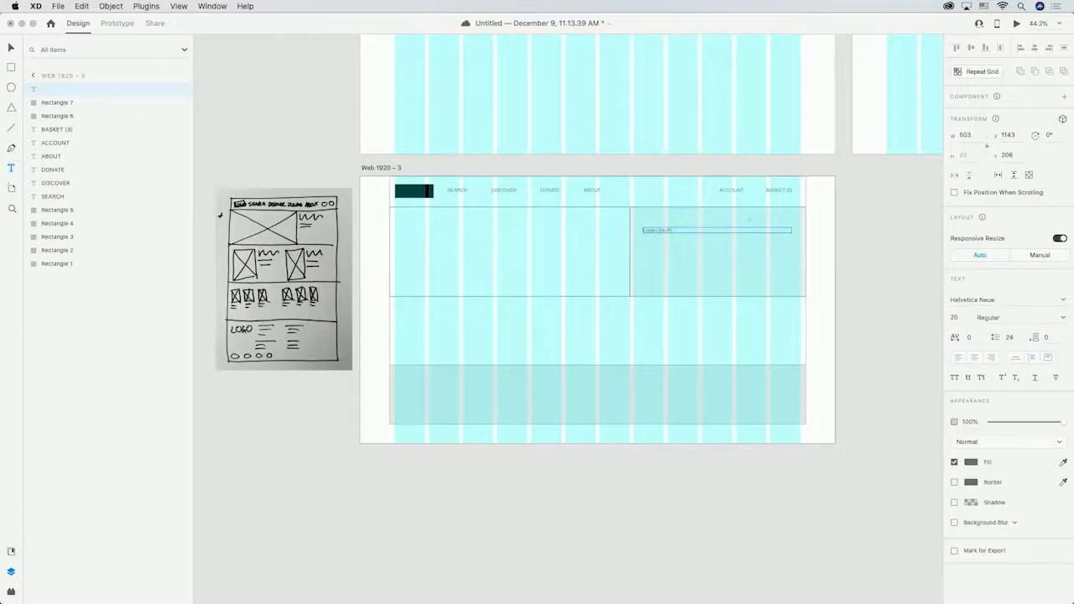
pyautogui.click(14, 162)
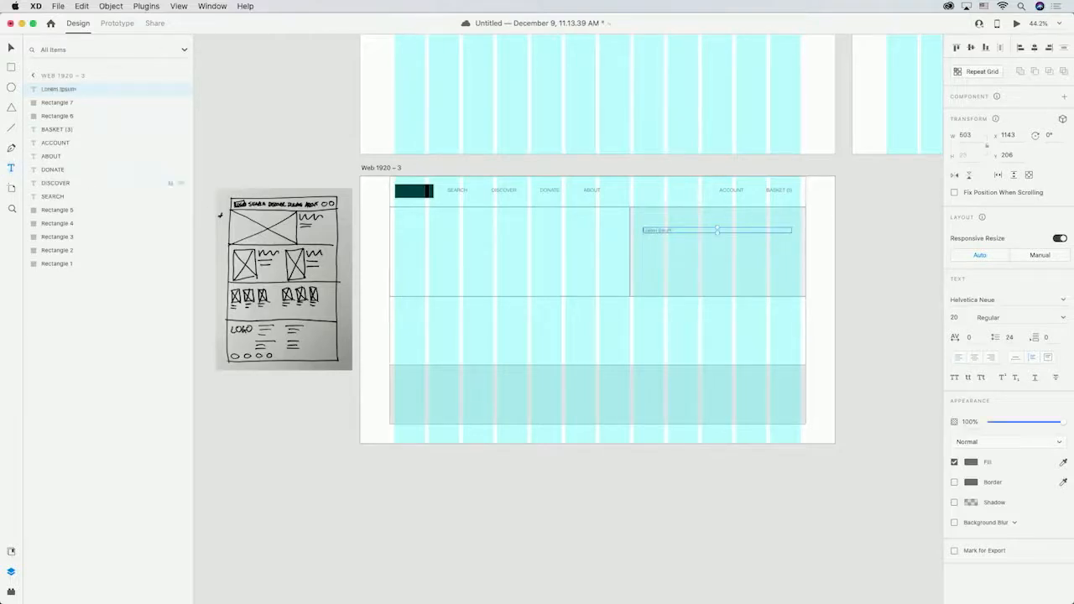
pyautogui.click(642, 244)
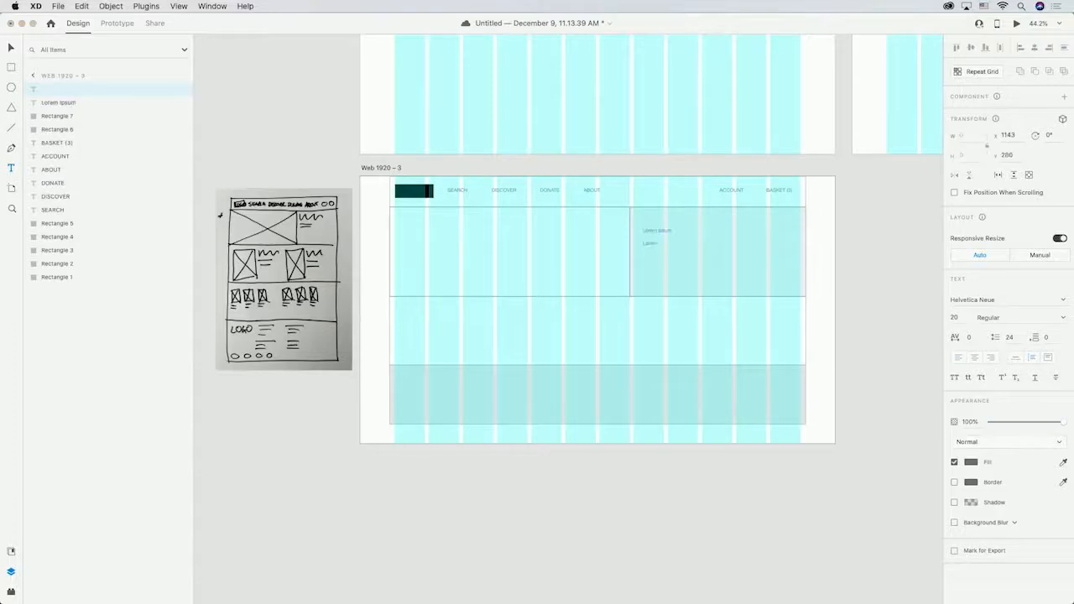
pyautogui.write('Lorem Ipsum')
# - Set the font size of the upper "Lorem ipsum" text in the hero panel to 36
pyautogui.click(12, 49)
pyautogui.click(652, 230)
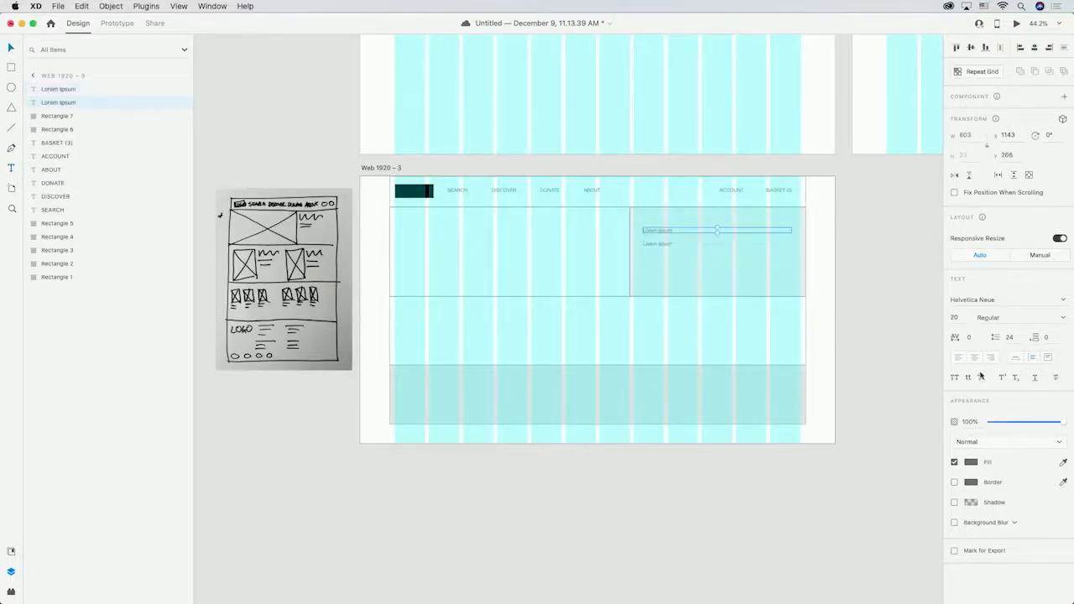
pyautogui.click(954, 317)
pyautogui.write('36')
pyautogui.press('Return')
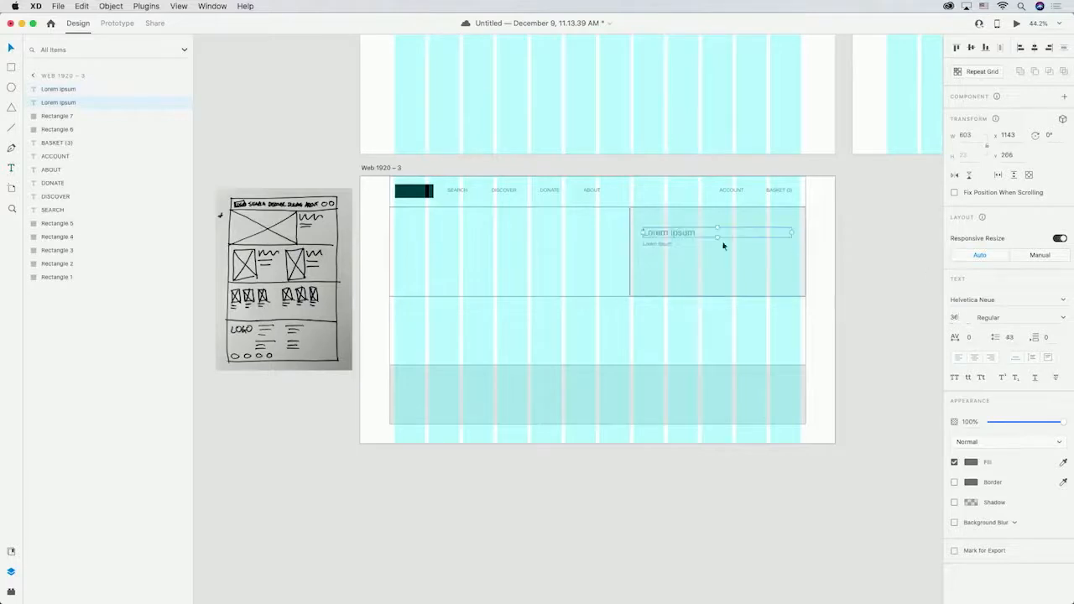
pyautogui.click(856, 266)
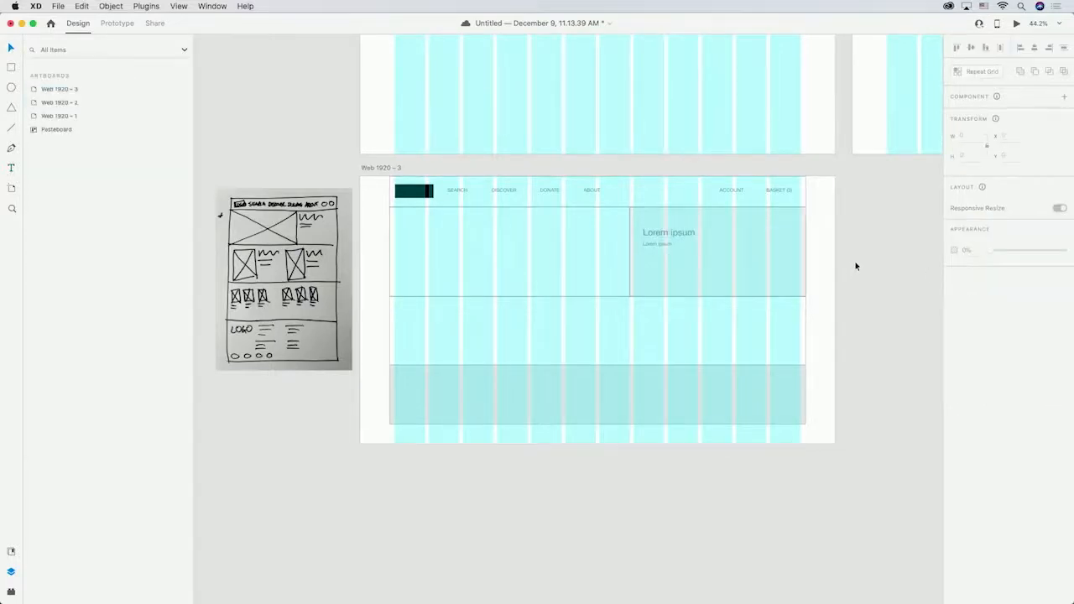
# - Add a "FEATURED AUTHOR" label above the "Lorem ipsum" heading and set its font size to 20
pyautogui.click(12, 167)
pyautogui.click(645, 215)
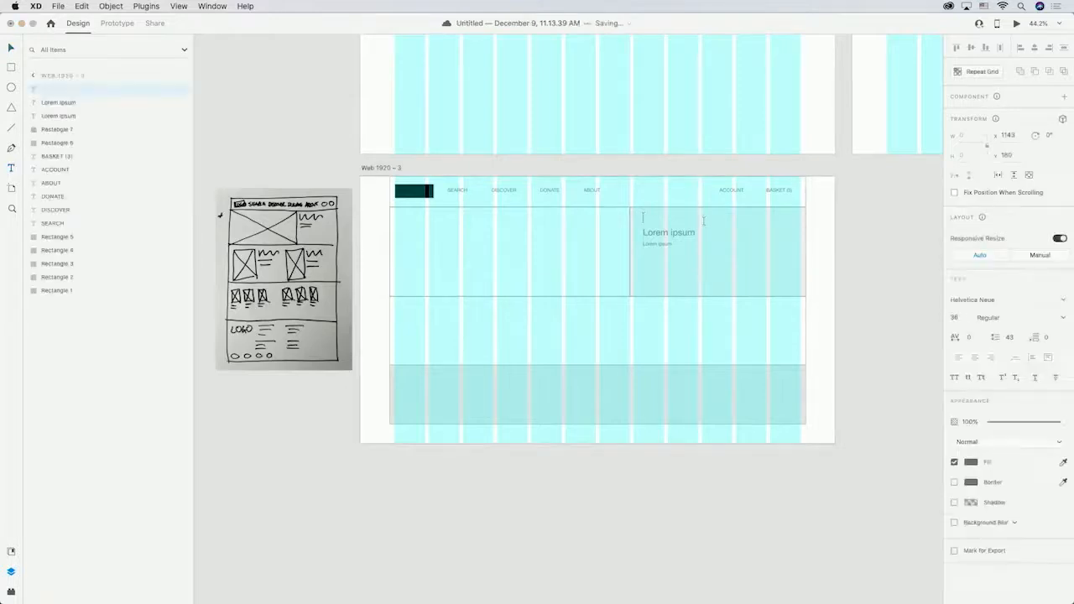
pyautogui.write('FEATURED AUTHOR')
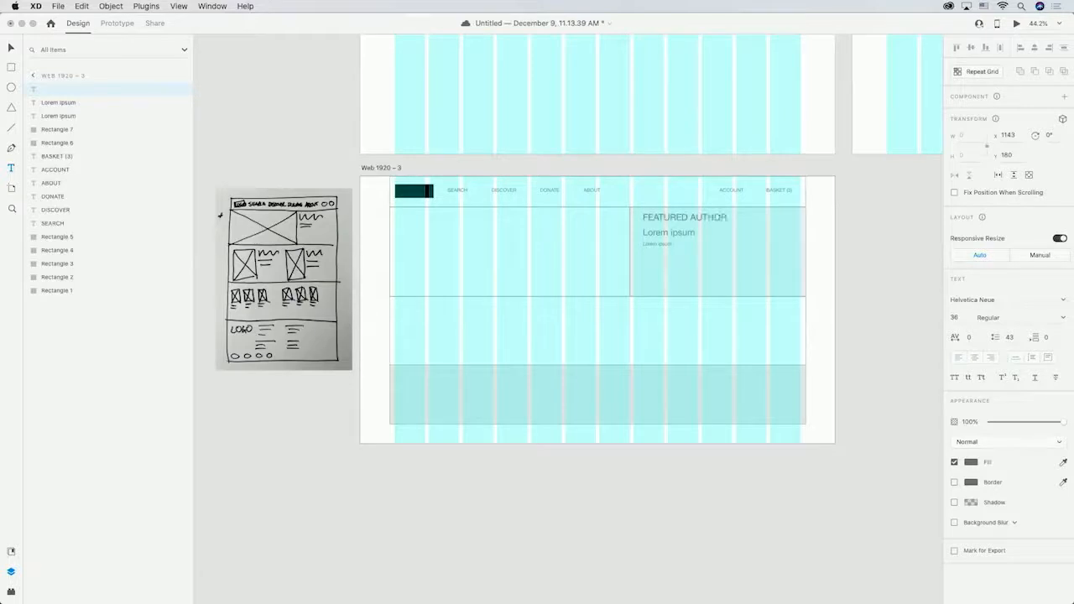
pyautogui.press('Escape')
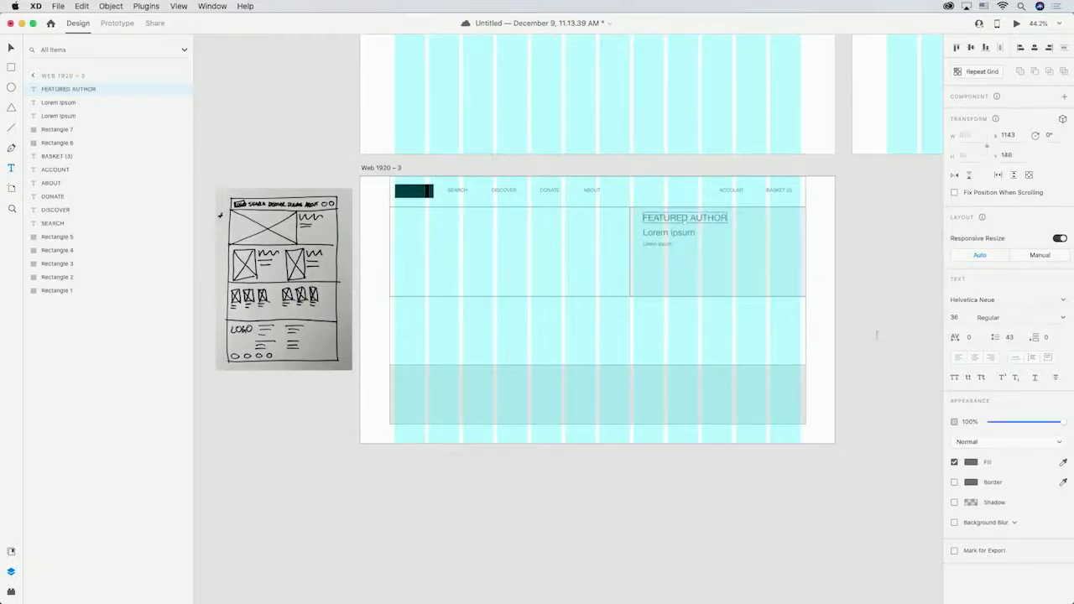
pyautogui.click(964, 318)
pyautogui.write('20')
pyautogui.press('Return')
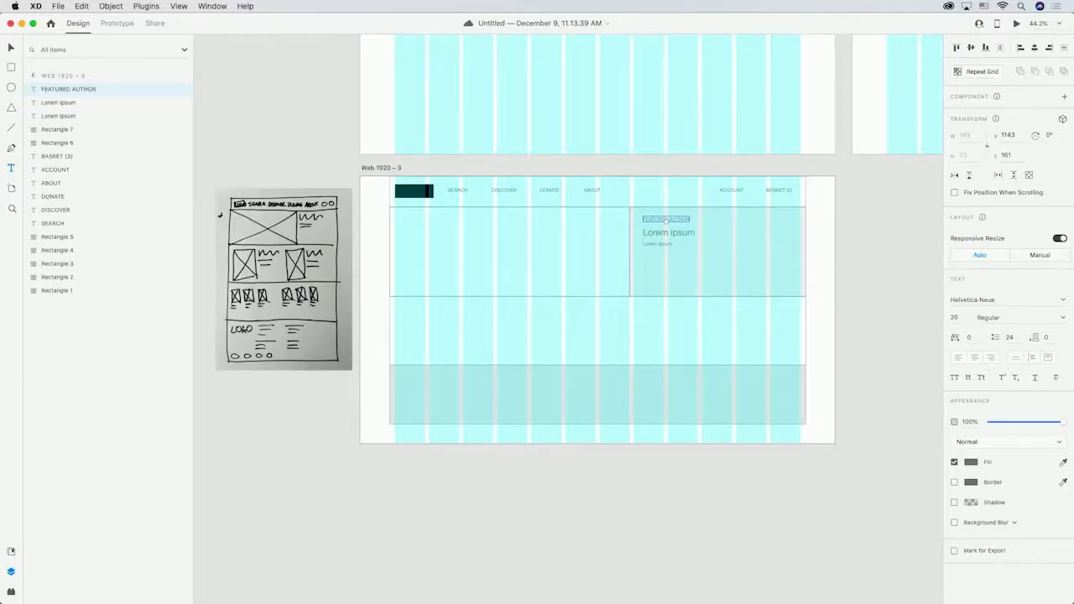
pyautogui.press('Escape')
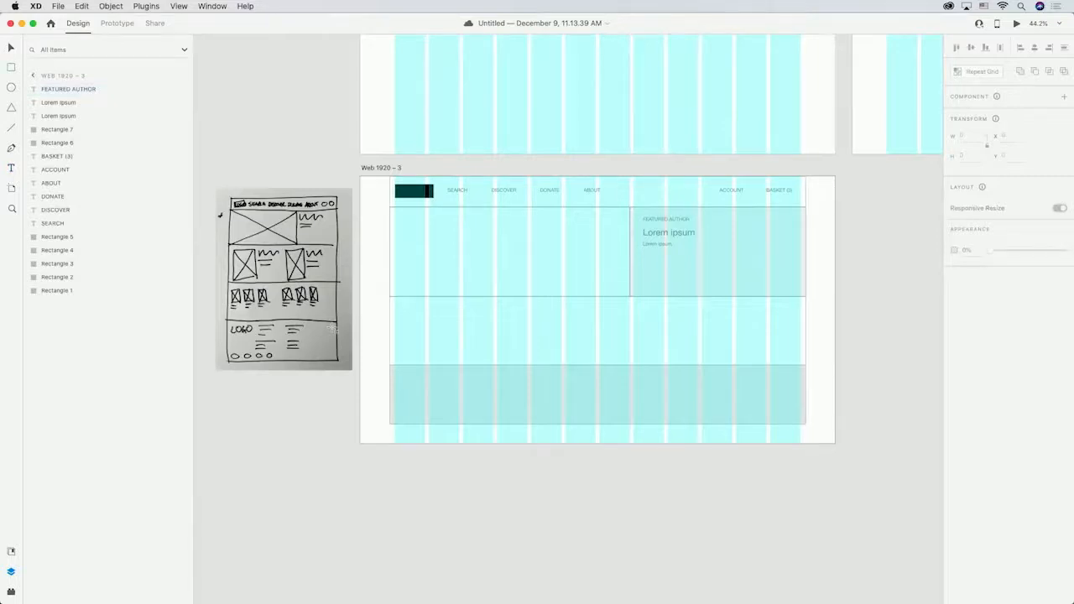
# - Extend the Web 1920 – 3 artboard downward to a height of about 1990
pyautogui.click(11, 48)
pyautogui.click(378, 169)
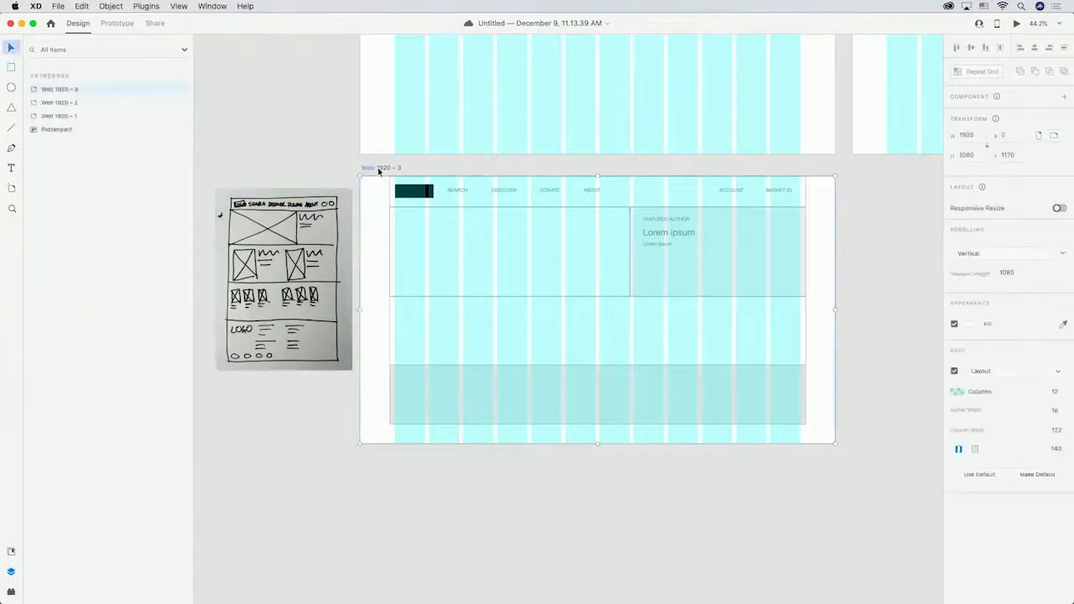
pyautogui.moveTo(598, 447); pyautogui.dragTo(606, 591)
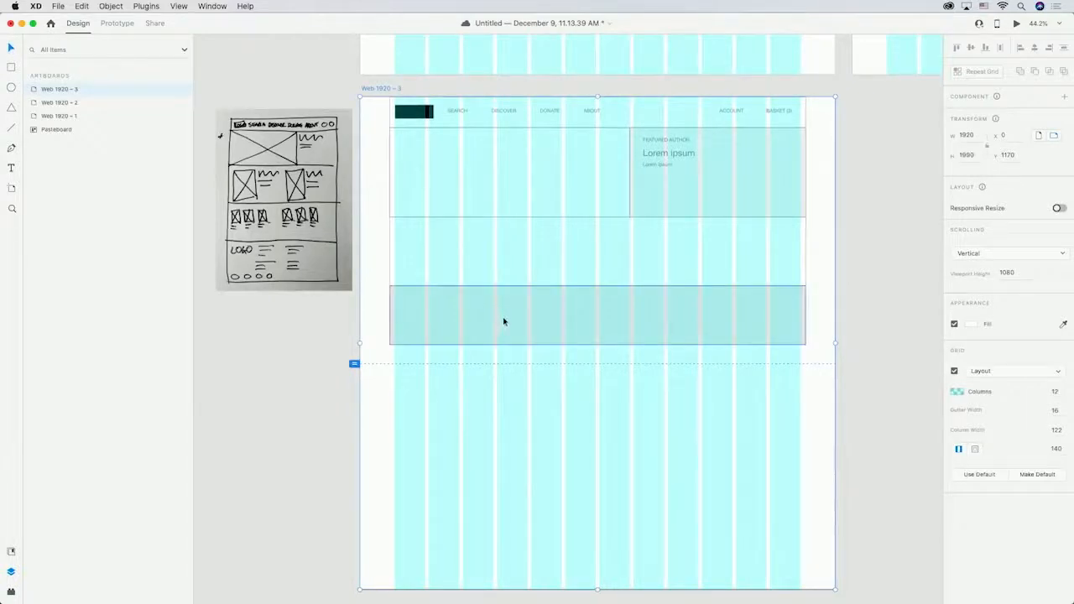
# - Move the grey band further down the artboard and stretch the empty section above it to about 493 high
pyautogui.click(526, 317)
pyautogui.moveTo(527, 315); pyautogui.dragTo(531, 396)
pyautogui.click(540, 282)
pyautogui.moveTo(598, 287); pyautogui.dragTo(596, 338)
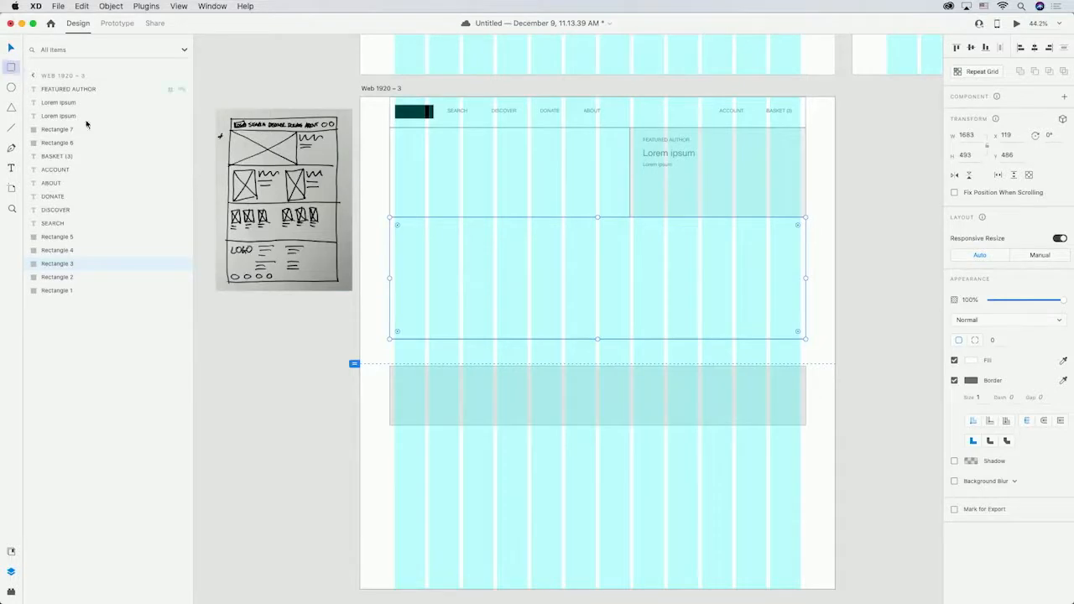
# - Draw a rectangle about 398 × 399 in the section below the hero and add a size 48 "Lorem ipsum" heading beside it
pyautogui.moveTo(398, 229)
pyautogui.mouseDown()
pyautogui.moveTo(797, 280)
pyautogui.moveTo(489, 319)
pyautogui.moveTo(494, 329)
pyautogui.mouseUp()
pyautogui.click(10, 168)
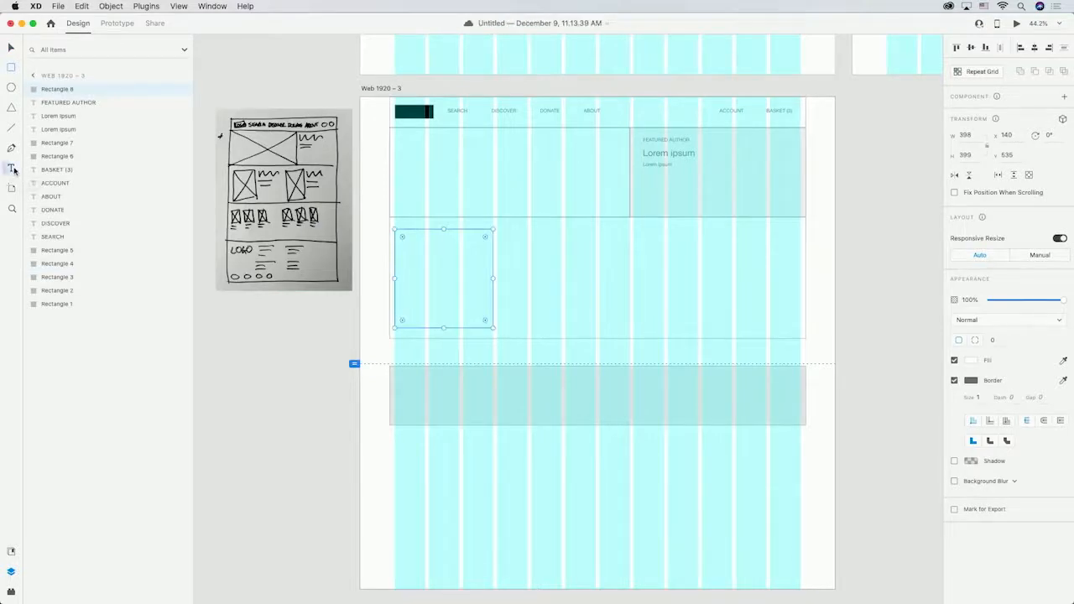
pyautogui.click(497, 241)
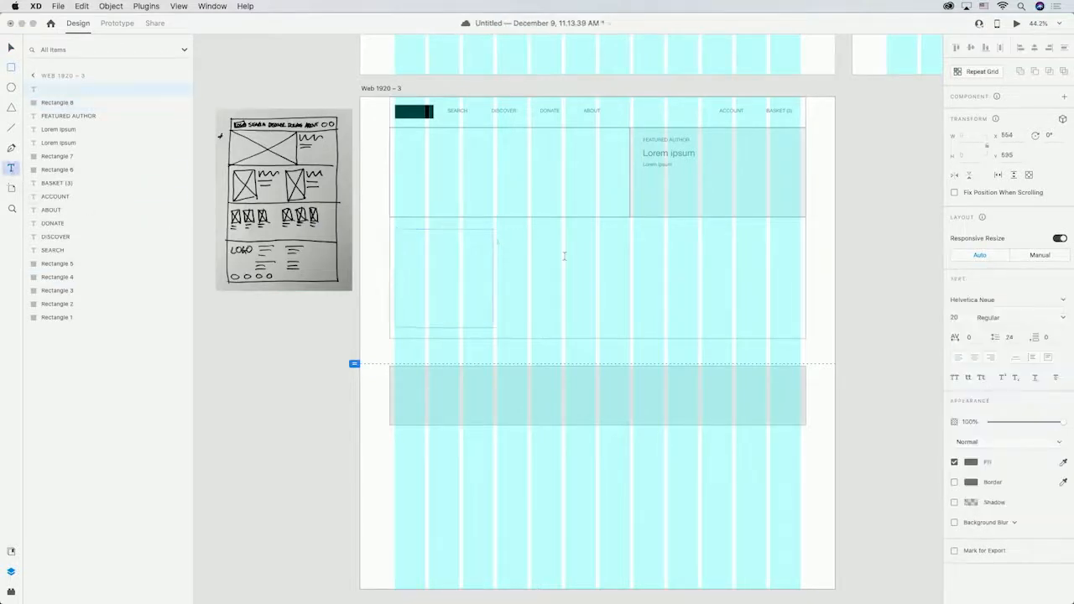
pyautogui.press('Escape')
pyautogui.write('48')
pyautogui.press('Return')
# - Add a second "Lorem ipsum" line beneath the heading and set its font size to 20
pyautogui.click(497, 258)
pyautogui.write('Lorem ipsum')
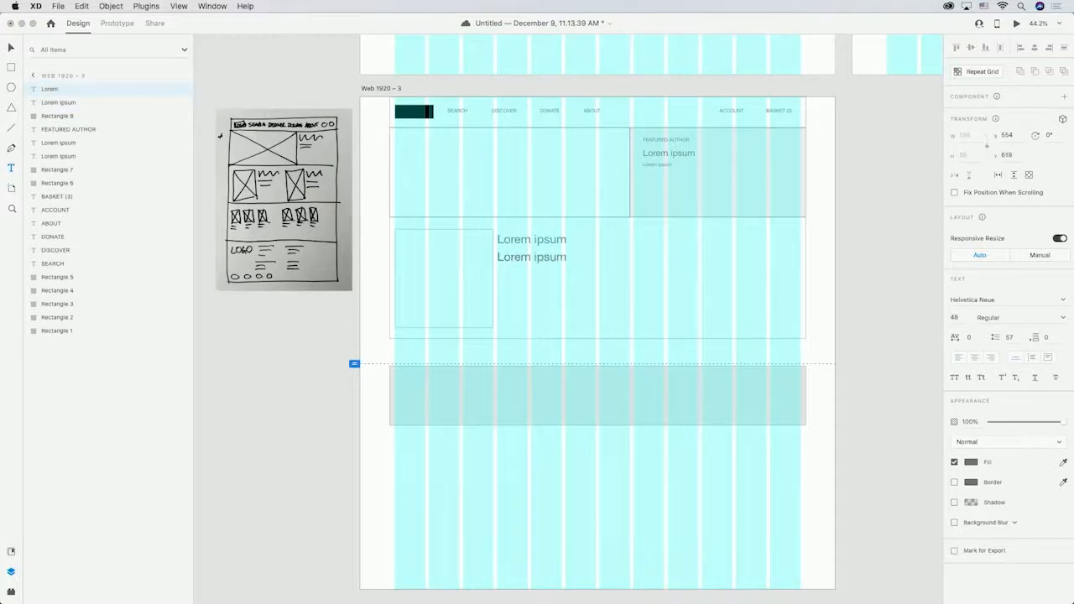
pyautogui.press('Escape')
pyautogui.click(962, 317)
pyautogui.write('20')
pyautogui.press('Return')
# - Add a 398-wide "Lorem ipsum" text box as a third line and position it just below the second
pyautogui.press('v')
pyautogui.moveTo(519, 261); pyautogui.dragTo(596, 323)
pyautogui.click(502, 271)
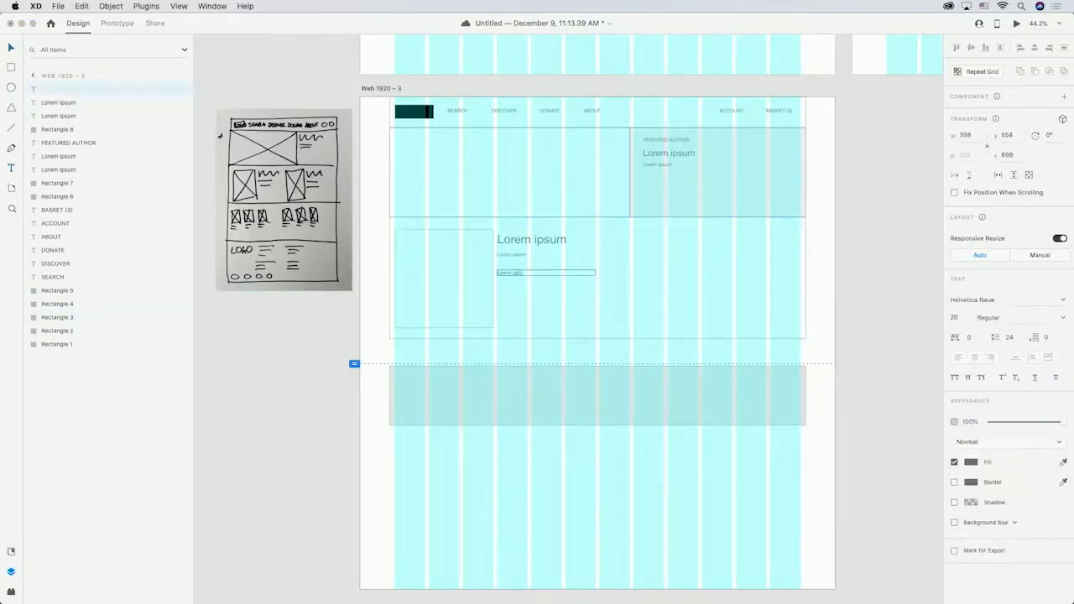
pyautogui.moveTo(499, 273); pyautogui.dragTo(508, 266)
pyautogui.click(549, 302)
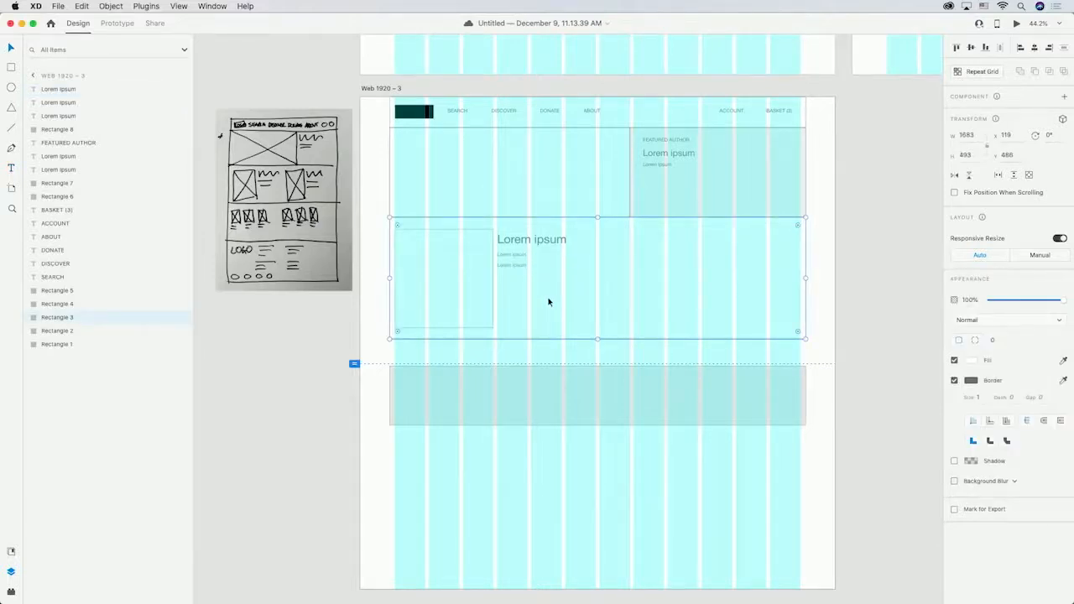
# - Turn the rectangle and its three text lines into a Repeat Grid and extend it to about 1640 wide for a second copy
pyautogui.click(460, 267)
pyautogui.keyDown('shift'); pyautogui.click(504, 243); pyautogui.keyUp('shift')
pyautogui.keyDown('shift'); pyautogui.click(510, 256); pyautogui.keyUp('shift')
pyautogui.keyDown('shift'); pyautogui.click(512, 265); pyautogui.keyUp('shift')
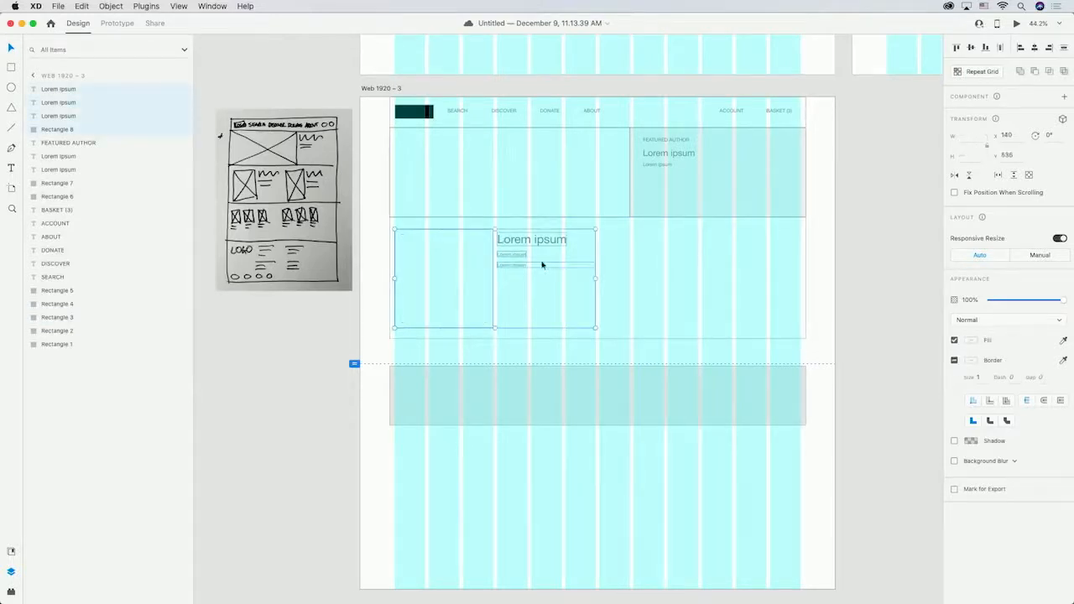
pyautogui.click(993, 75)
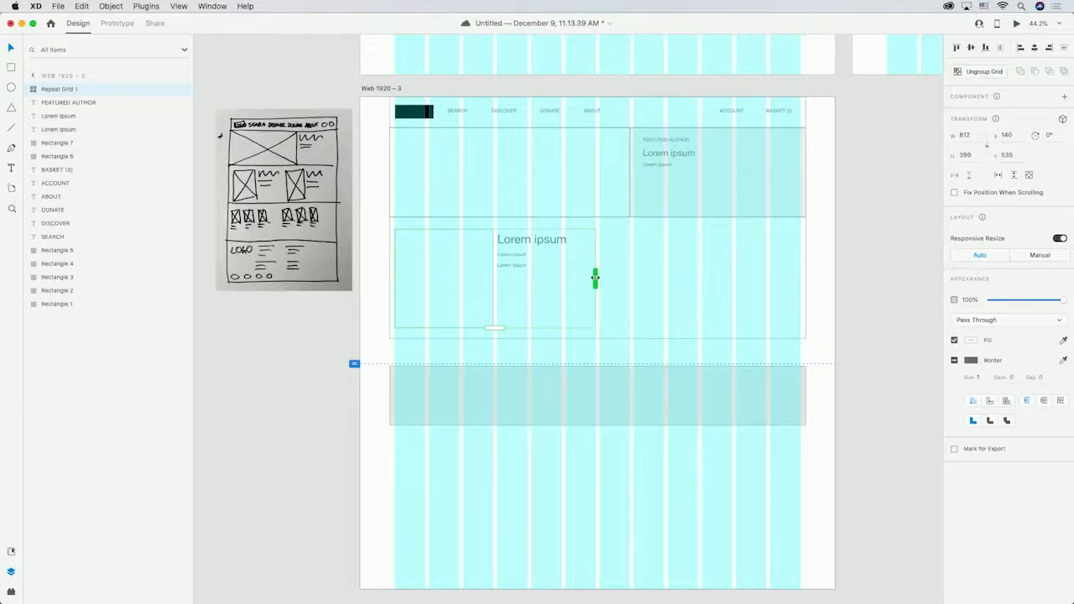
pyautogui.moveTo(596, 278); pyautogui.dragTo(799, 278)
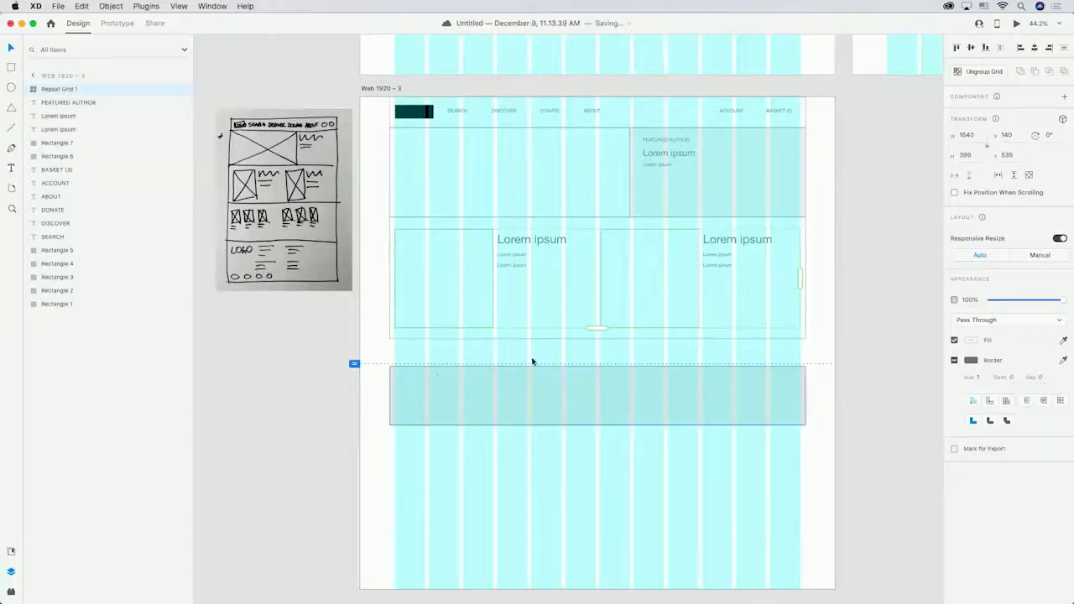
# - Enlarge the grey band upward to meet the section above and extend its lower edge downward
pyautogui.click(563, 372)
pyautogui.moveTo(597, 365); pyautogui.dragTo(600, 340)
pyautogui.moveTo(597, 425); pyautogui.dragTo(597, 449)
# - Draw three rectangles side by side in the grey band, each 122 wide and aligned to the first three grid columns
pyautogui.press('r')
pyautogui.moveTo(396, 371)
pyautogui.mouseDown()
pyautogui.moveTo(425, 412)
pyautogui.moveTo(428, 370)
pyautogui.mouseUp()
pyautogui.moveTo(462, 409); pyautogui.dragTo(493, 370)
# - Add two "Lorem ipsum" caption lines under the first small rectangle and duplicate them under the other two
pyautogui.click(11, 168)
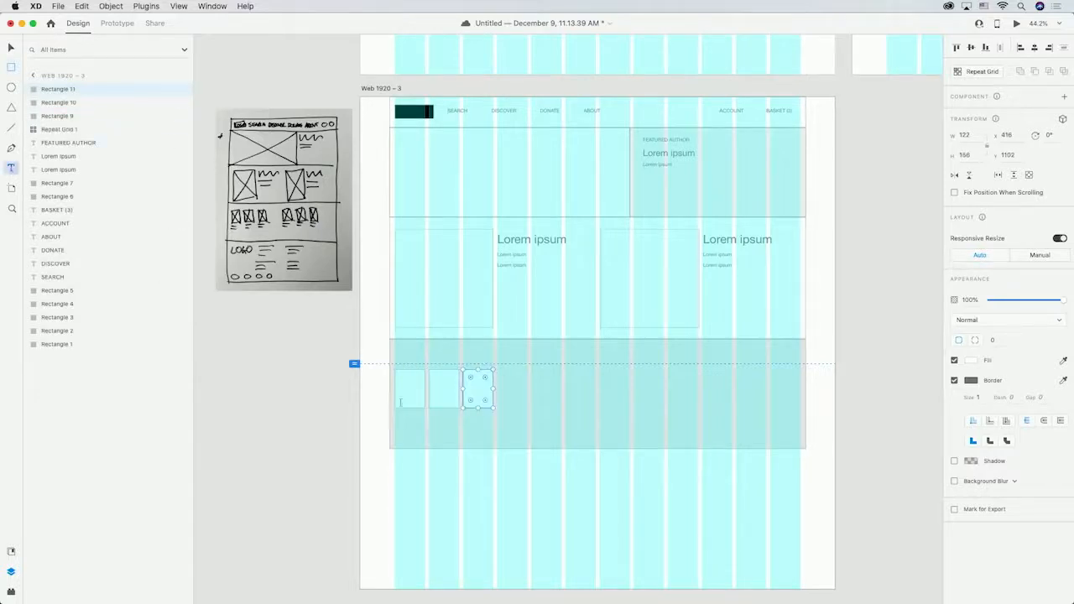
pyautogui.click(397, 421)
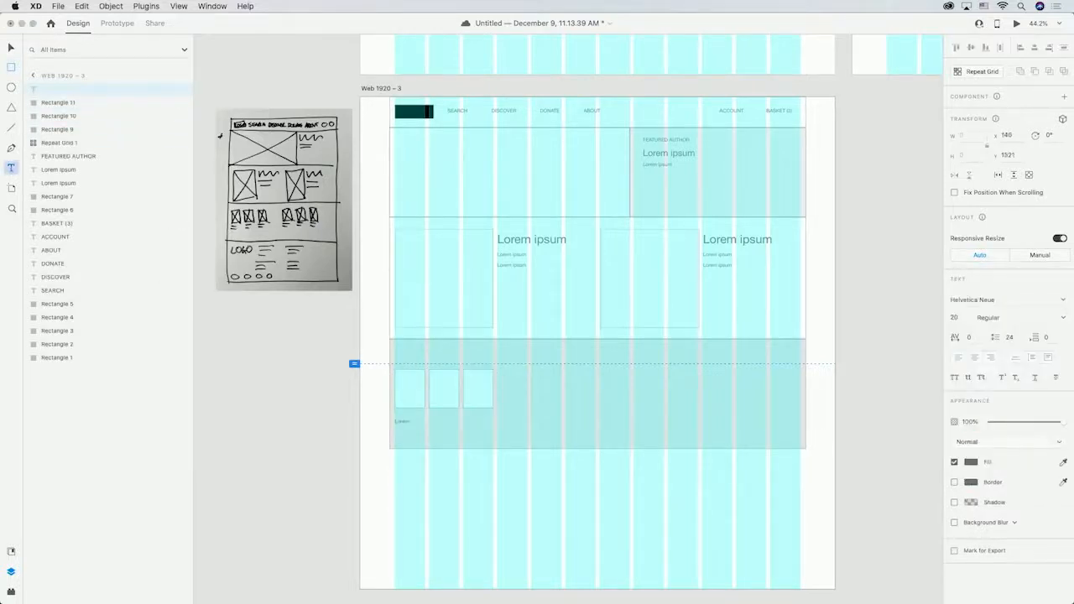
pyautogui.press('Escape')
pyautogui.moveTo(410, 423); pyautogui.dragTo(420, 415)
pyautogui.click(395, 432)
pyautogui.press('Escape')
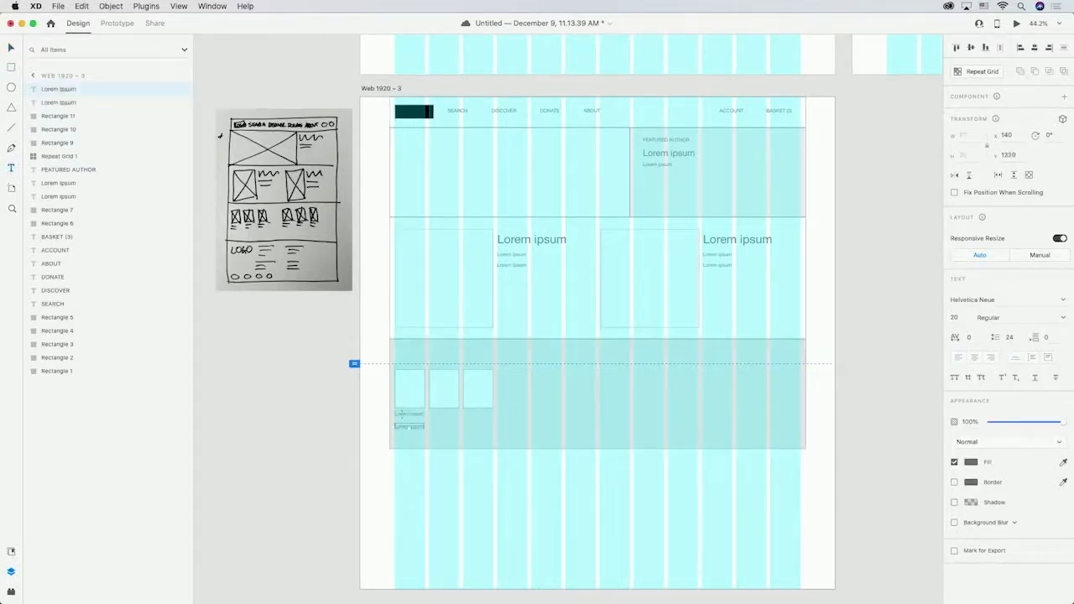
pyautogui.moveTo(420, 427); pyautogui.dragTo(481, 420)
pyautogui.keyDown('shift'); pyautogui.click(420, 417); pyautogui.keyUp('shift')
pyautogui.press('super+d')
pyautogui.press('super+d')
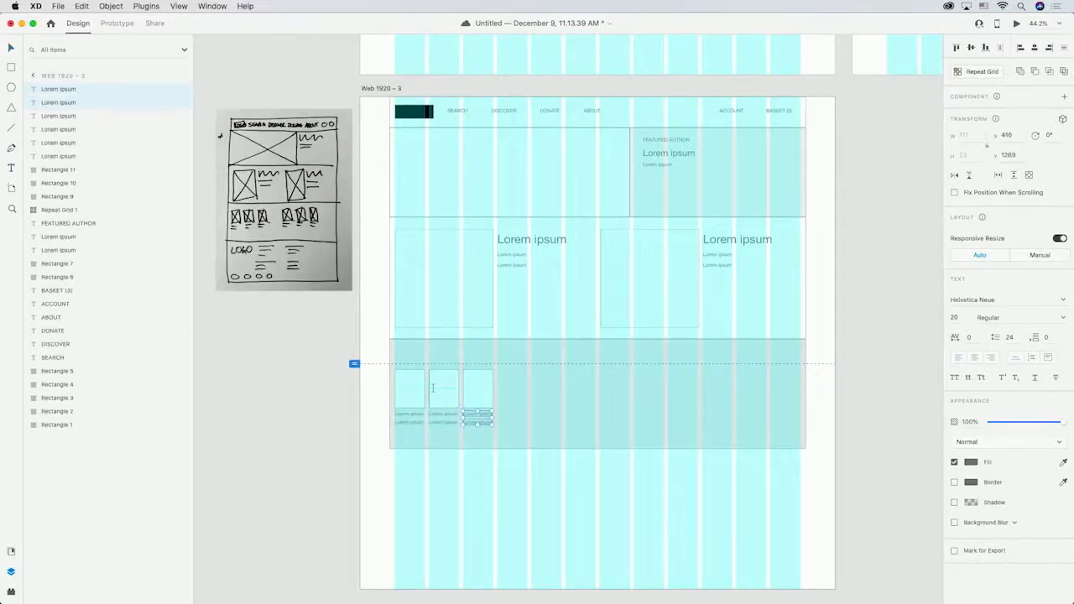
# - Add a "FEATURED BOOKS" label above the three small rectangles in the grey band
pyautogui.click(401, 361)
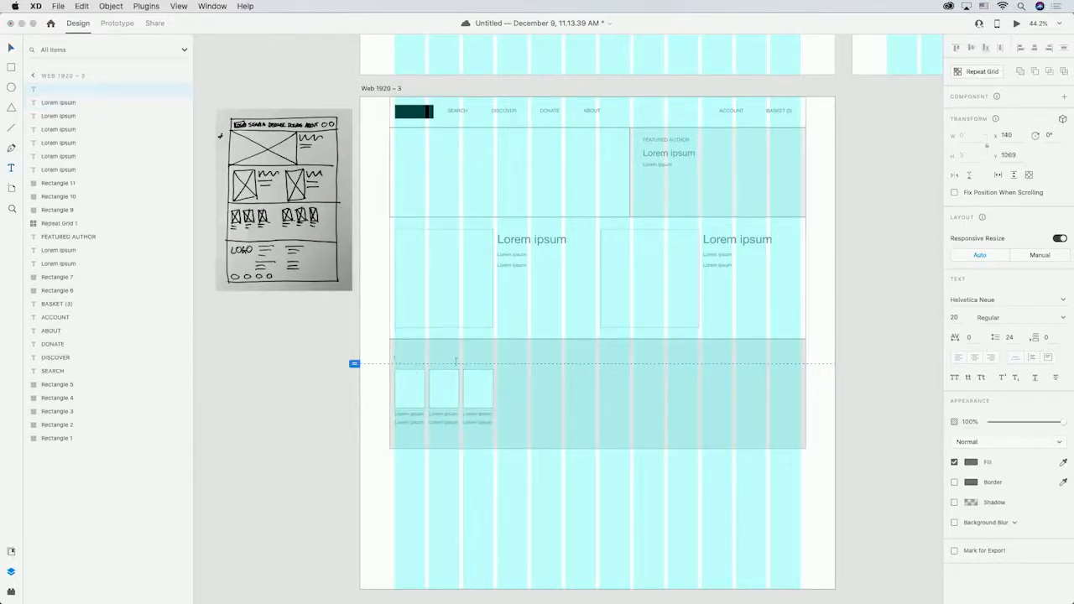
pyautogui.press('Escape')
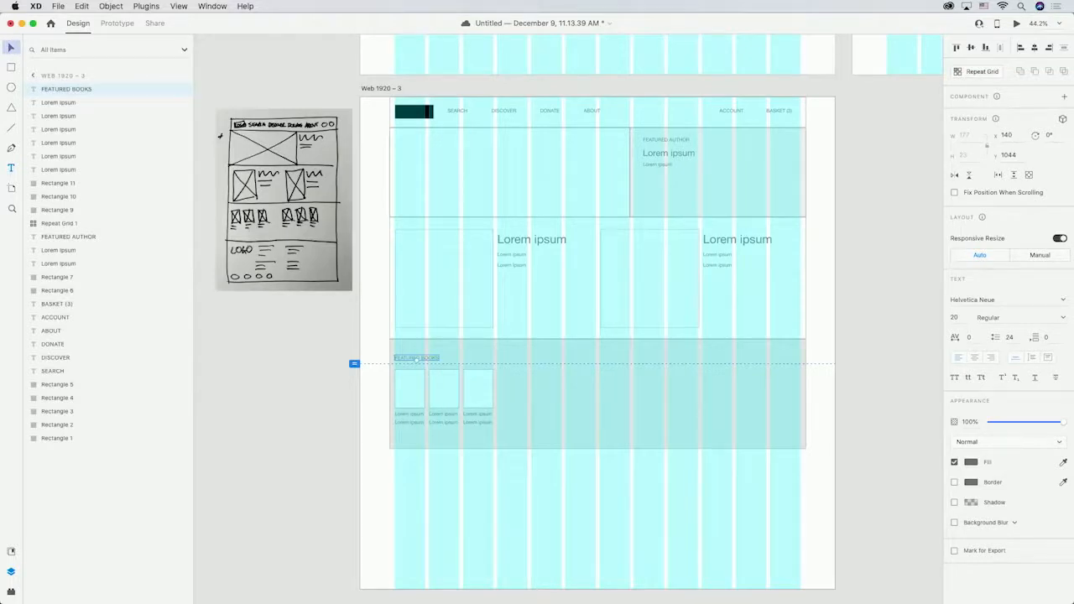
pyautogui.click(12, 48)
# - Turn the three small rectangles and captions into a Repeat Grid across the grey band and widen the gap between the groups
pyautogui.doubleClick(412, 388)
pyautogui.keyDown('shift'); pyautogui.click(469, 396); pyautogui.keyUp('shift')
pyautogui.keyDown('shift'); pyautogui.click(475, 415); pyautogui.keyUp('shift')
pyautogui.keyDown('shift'); pyautogui.click(475, 422); pyautogui.keyUp('shift')
pyautogui.keyDown('shift'); pyautogui.click(454, 414); pyautogui.keyUp('shift')
pyautogui.keyDown('shift'); pyautogui.click(455, 423); pyautogui.keyUp('shift')
pyautogui.keyDown('shift'); pyautogui.click(403, 415); pyautogui.keyUp('shift')
pyautogui.keyDown('shift'); pyautogui.click(403, 422); pyautogui.keyUp('shift')
pyautogui.click(982, 72)
pyautogui.moveTo(493, 396); pyautogui.dragTo(807, 392)
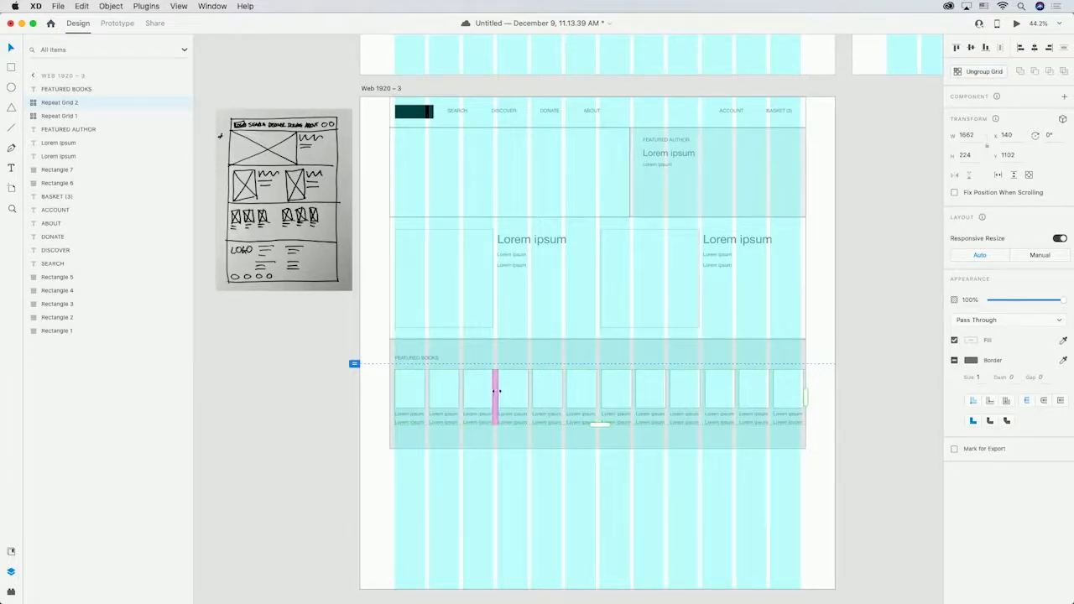
pyautogui.moveTo(495, 391); pyautogui.dragTo(545, 389)
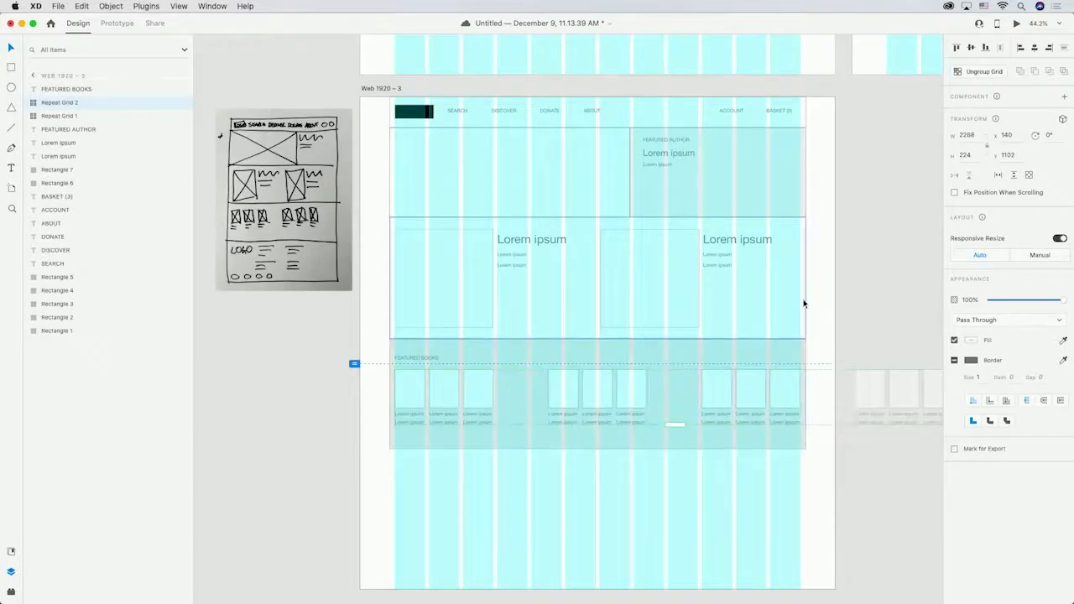
pyautogui.click(840, 288)
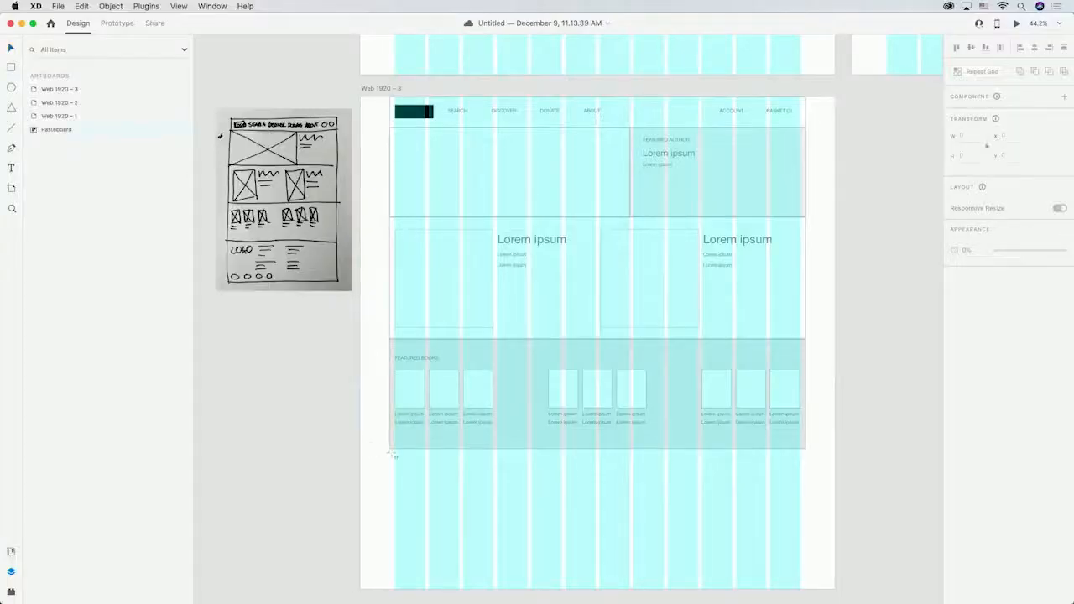
# - Draw a footer rectangle about 1683 × 431 below the grey band and place a black 177 × 71 logo block inside it
pyautogui.moveTo(391, 452)
pyautogui.mouseDown()
pyautogui.moveTo(781, 559)
pyautogui.moveTo(806, 555)
pyautogui.mouseUp()
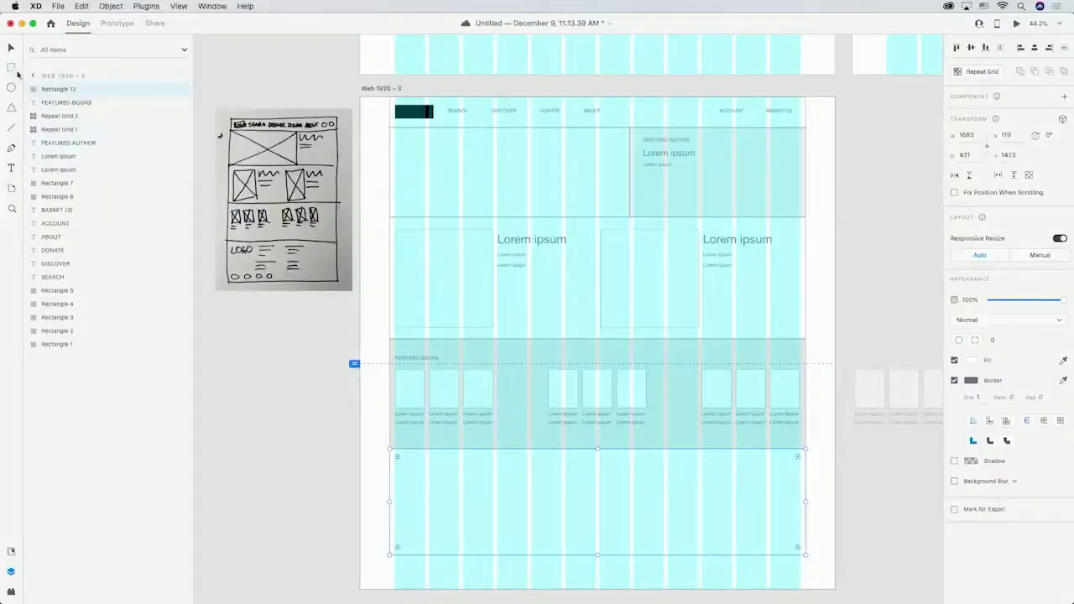
pyautogui.press('r')
pyautogui.moveTo(395, 458)
pyautogui.mouseDown()
pyautogui.moveTo(445, 469)
pyautogui.moveTo(440, 476)
pyautogui.mouseUp()
pyautogui.click(972, 366)
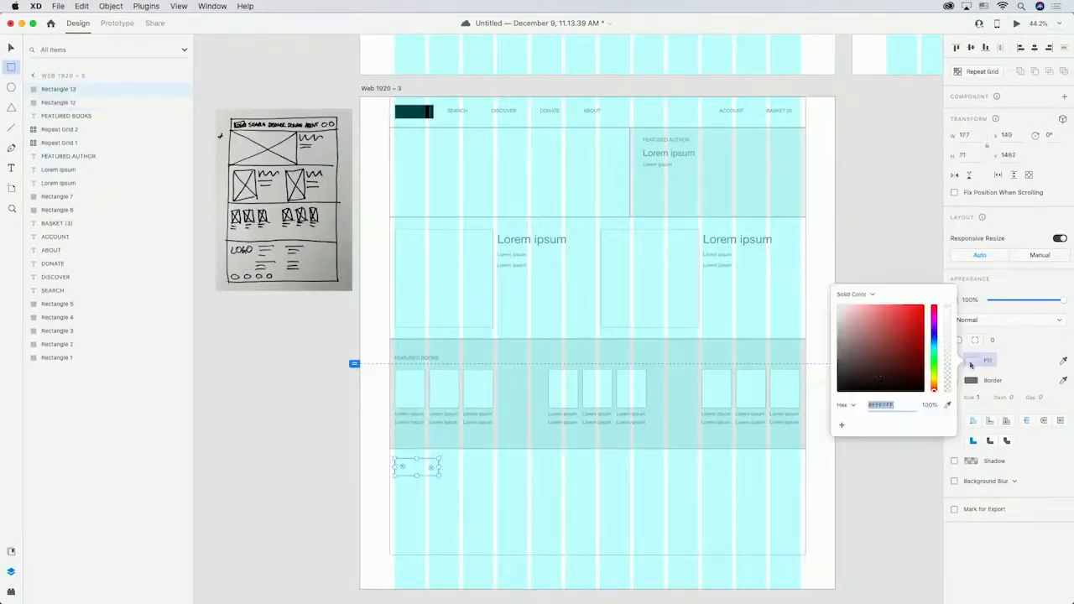
pyautogui.click(892, 366)
pyautogui.click(821, 479)
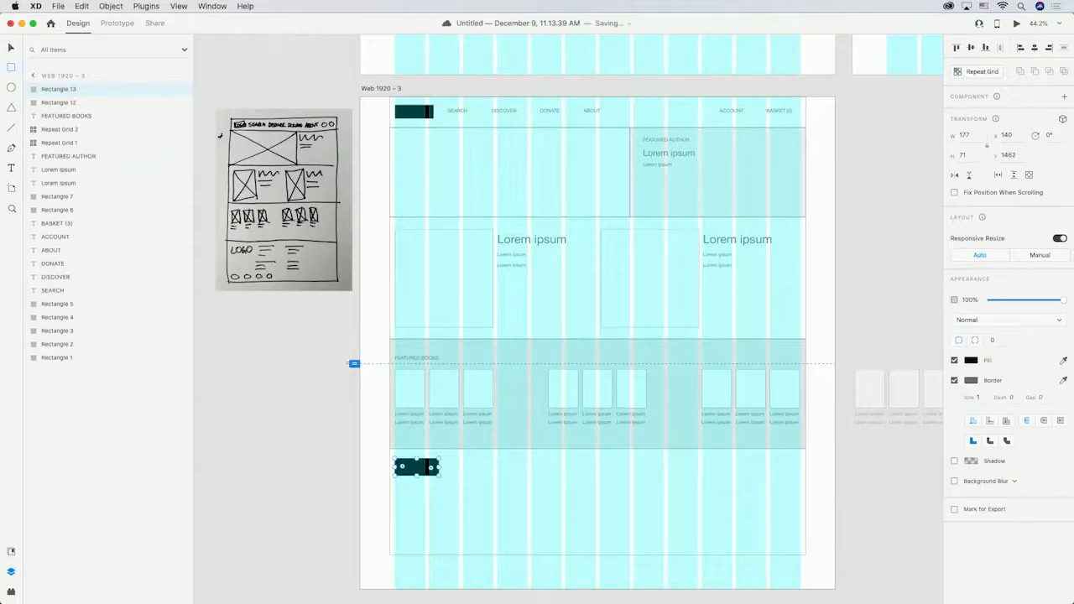
# - Draw a row of four small squares, about 73 wide, near the footer's lower edge below the logo block
pyautogui.moveTo(396, 530)
pyautogui.mouseDown()
pyautogui.moveTo(415, 550)
pyautogui.moveTo(426, 534)
pyautogui.moveTo(495, 543)
pyautogui.mouseUp()
pyautogui.press('super+d')
pyautogui.press('super+d')
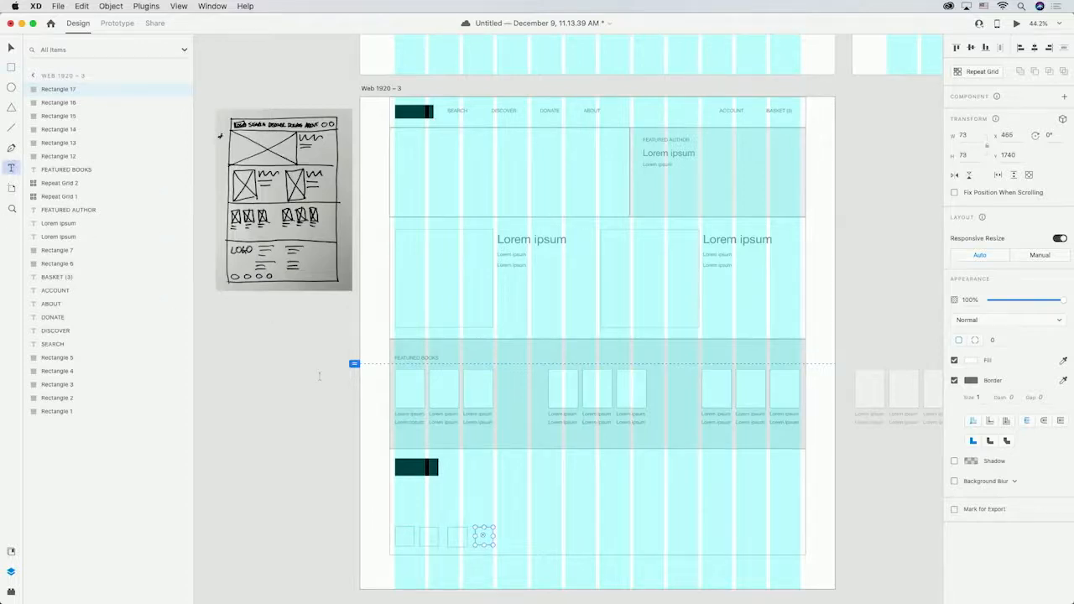
# - Add two stacked "Lorem ipsum" text lines in the footer beside the logo block
pyautogui.click(531, 465)
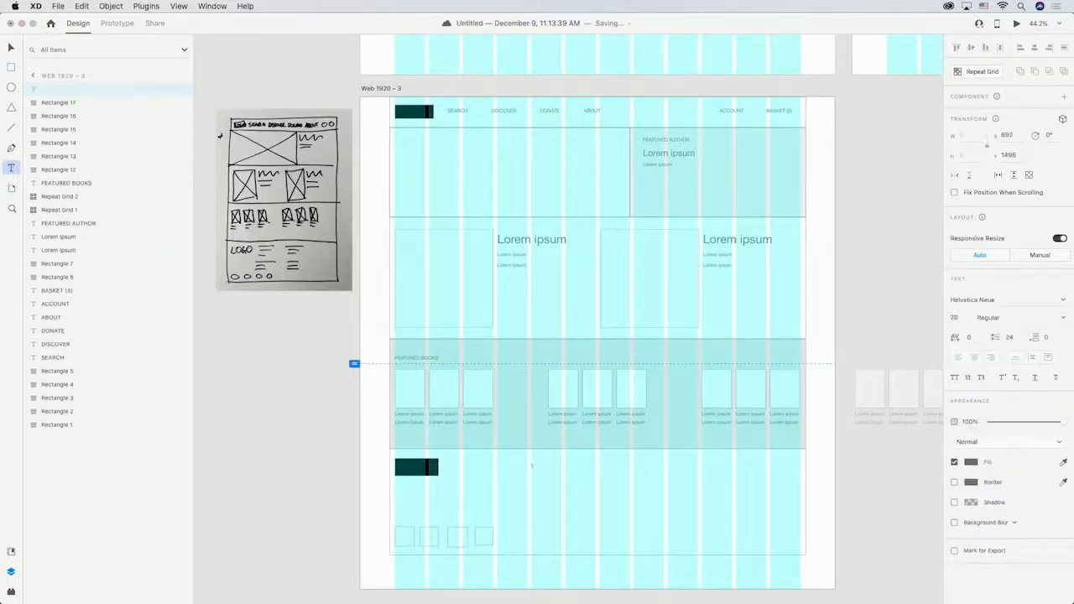
pyautogui.press('Escape')
pyautogui.click(531, 478)
pyautogui.press('Escape')
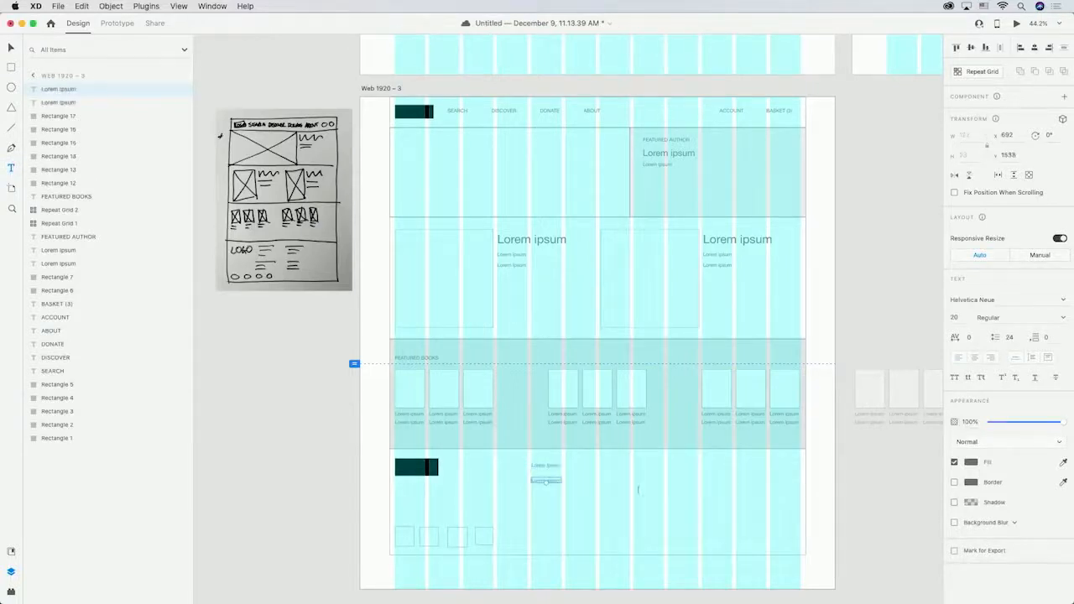
pyautogui.click(307, 388)
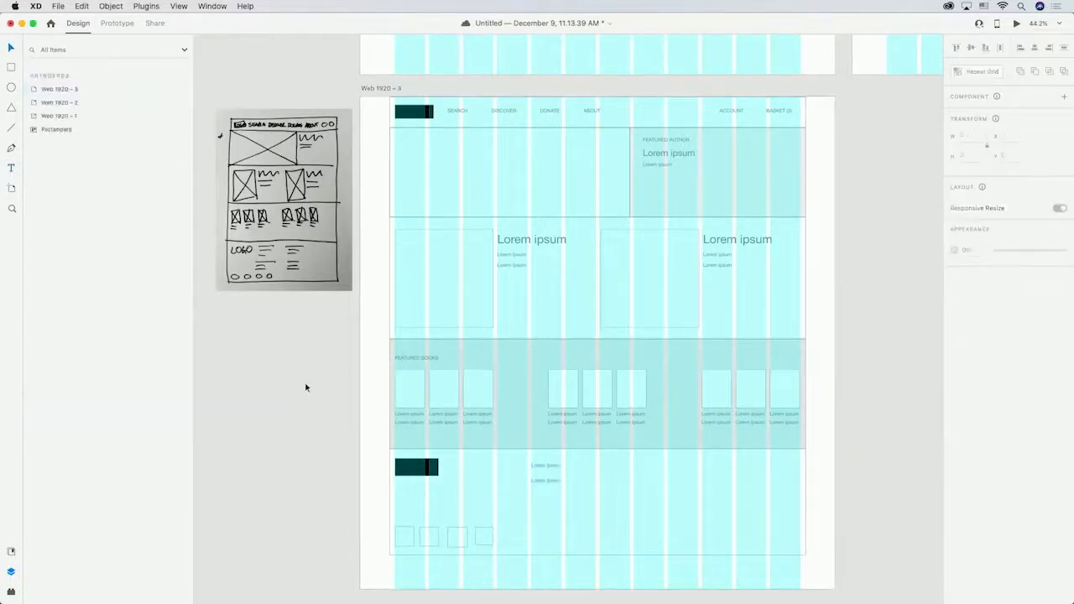
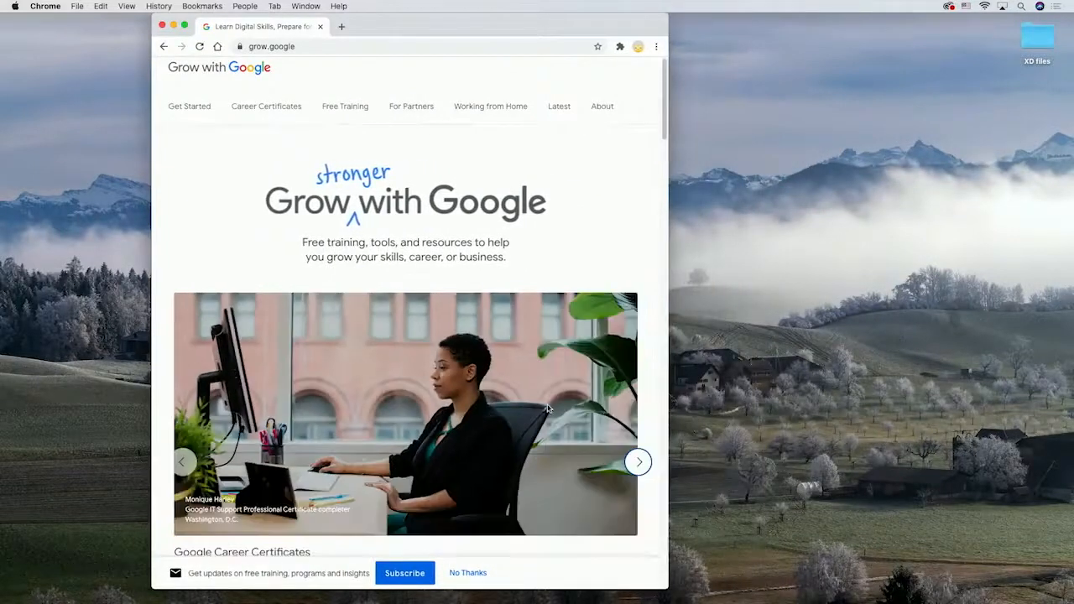
pyautogui.scroll(-4, 548, 409)
pyautogui.scroll(4, 547, 408)
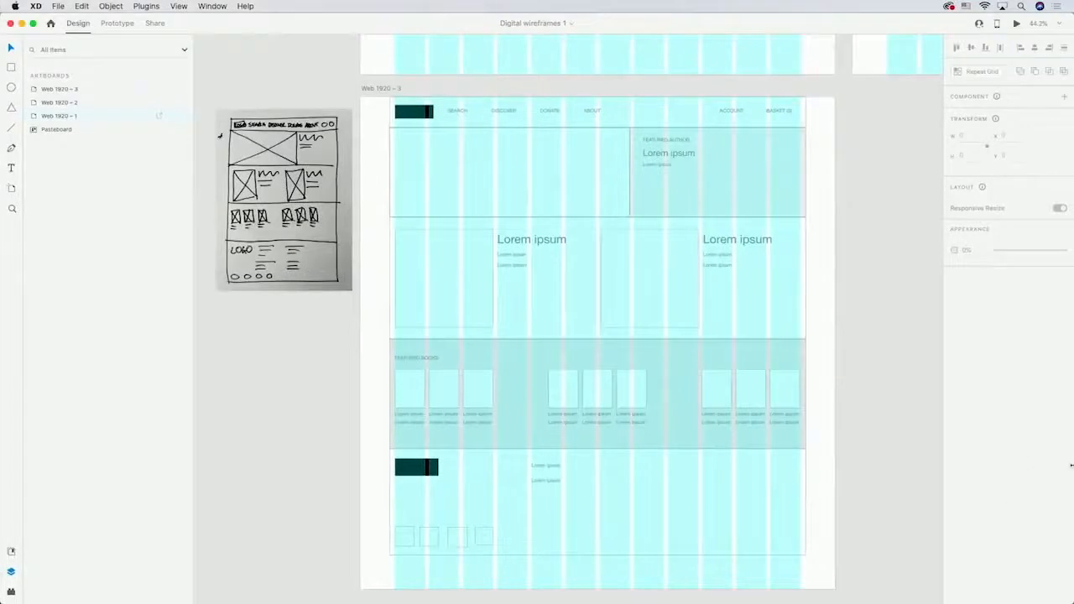
# - Add a Google Pixel 4, 4XL artboard, placing it beside the desktop wireframe and extending its height downward
pyautogui.moveTo(908, 258); pyautogui.dragTo(599, 270)
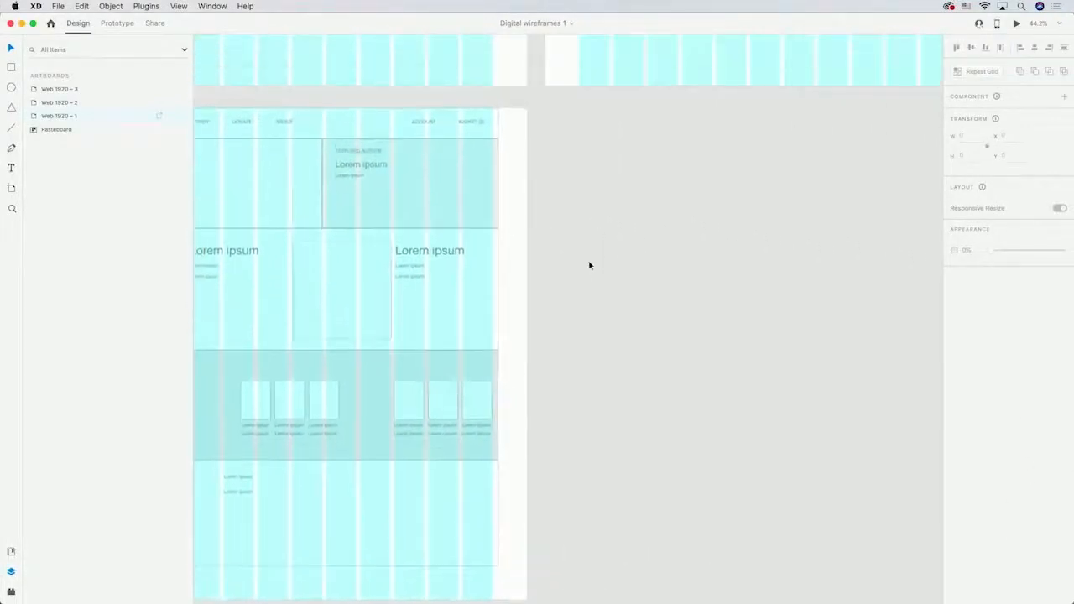
pyautogui.click(11, 188)
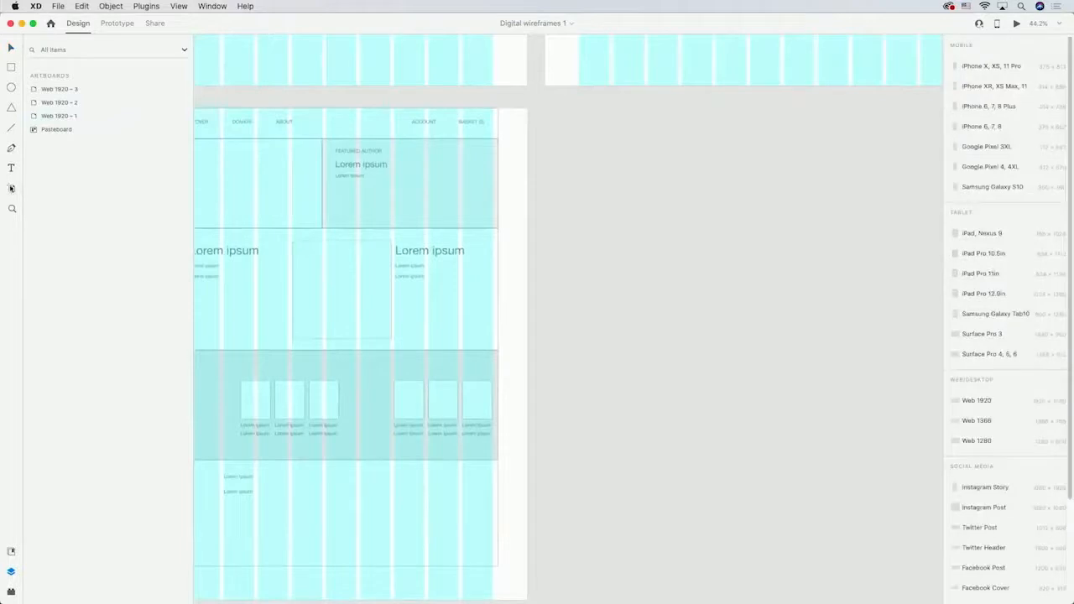
pyautogui.click(991, 166)
pyautogui.hscroll(-5, 567, 160)
pyautogui.scroll(-3, 567, 159)
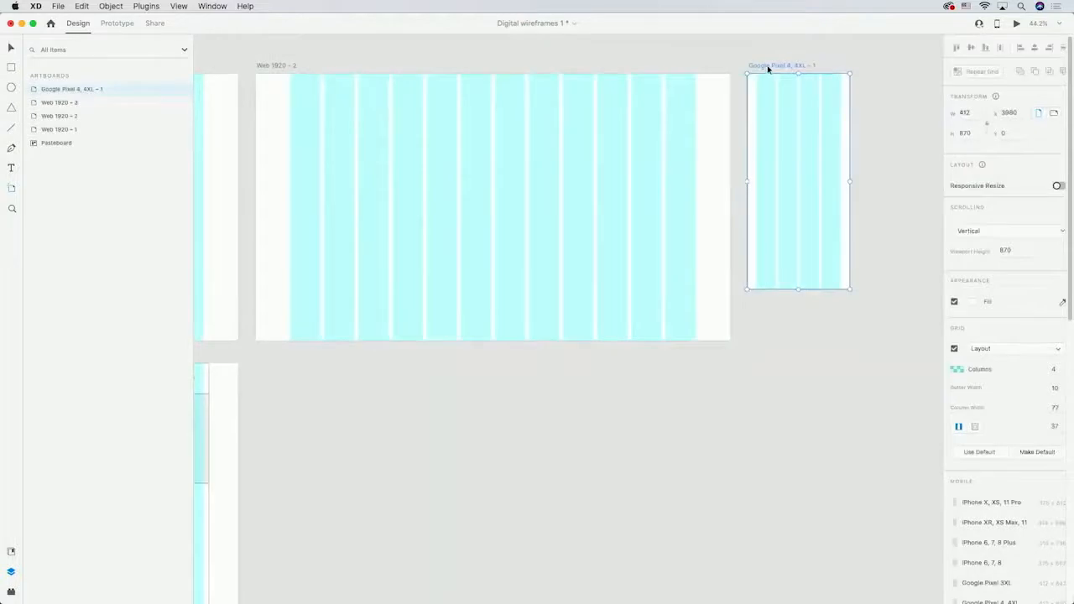
pyautogui.moveTo(792, 67); pyautogui.dragTo(727, 113)
pyautogui.moveTo(722, 293); pyautogui.dragTo(735, 574)
pyautogui.click(806, 98)
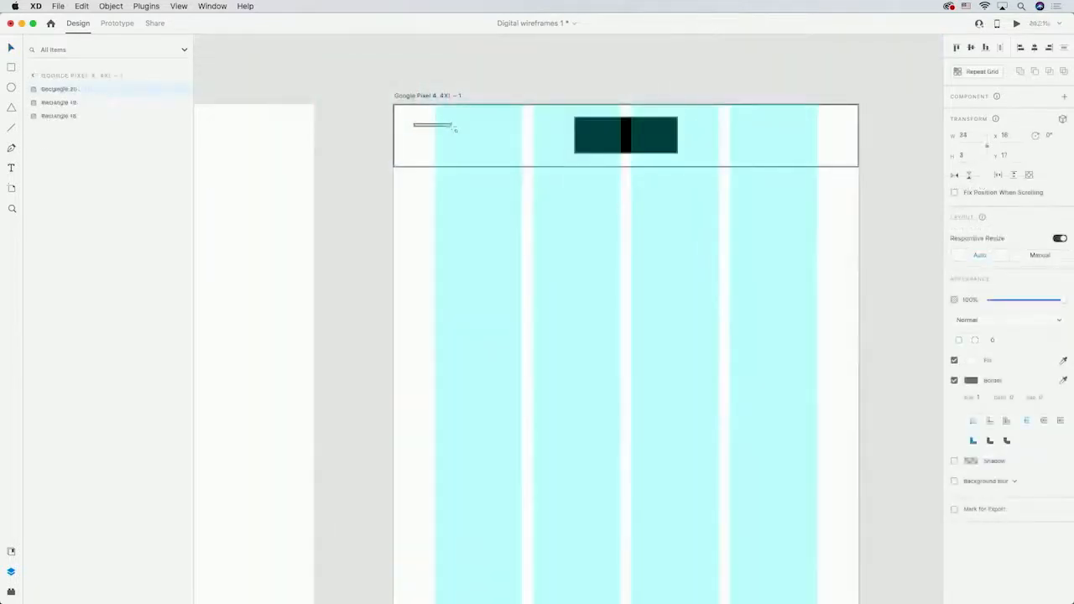
# - Repeat the thin 34 × 3 bar in the mobile header vertically to form a three-line menu icon
pyautogui.click(987, 72)
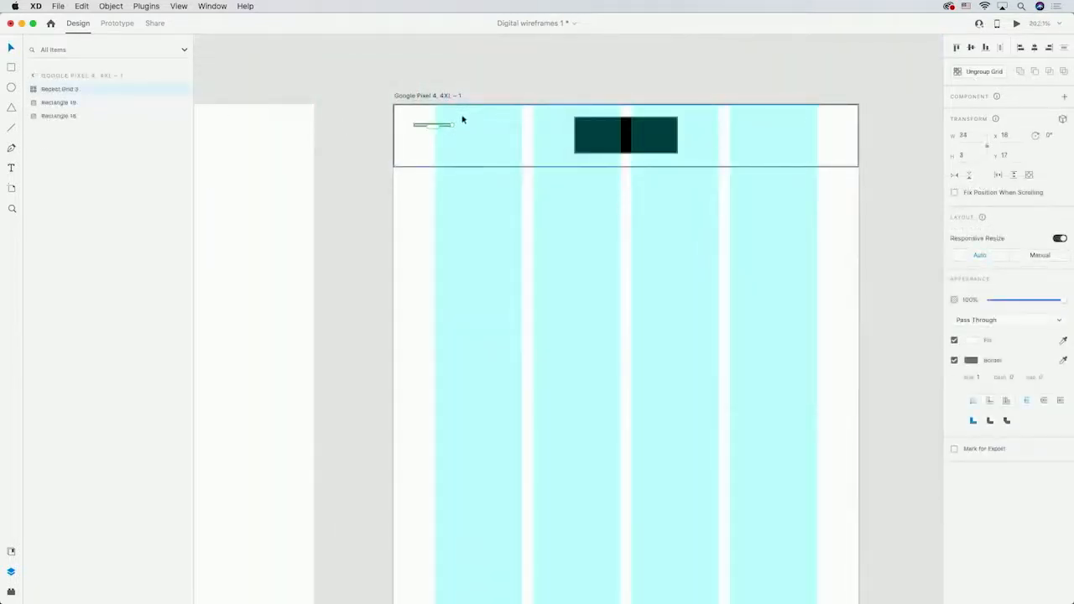
pyautogui.moveTo(434, 126); pyautogui.dragTo(433, 150)
pyautogui.click(372, 96)
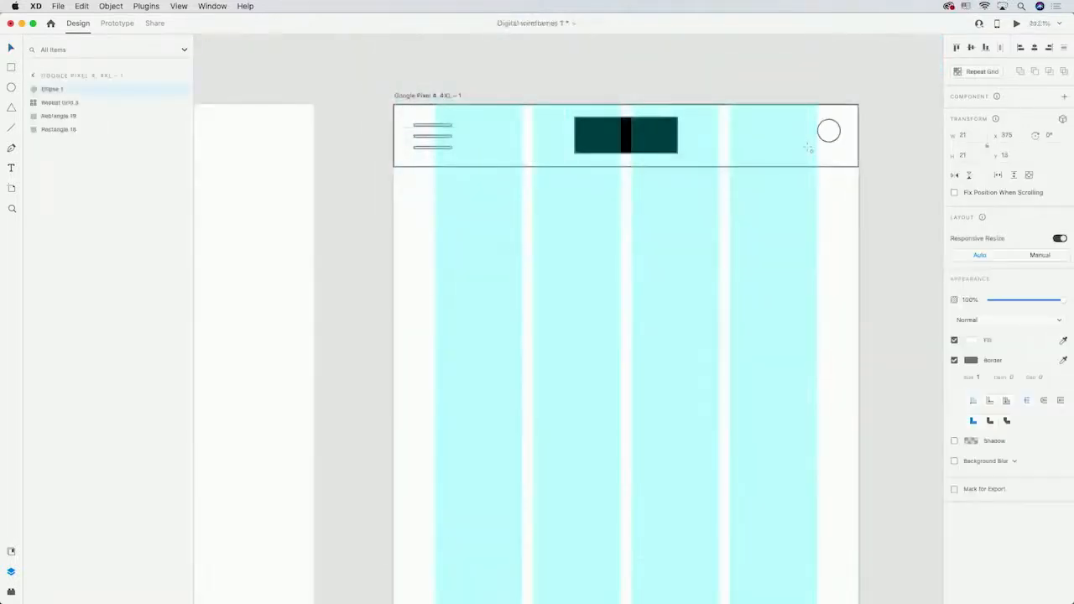
# - Add a second circle icon, 28 wide, beside the existing one in the mobile header
pyautogui.moveTo(808, 148)
pyautogui.mouseDown()
pyautogui.moveTo(799, 121)
pyautogui.moveTo(766, 154)
pyautogui.mouseUp()
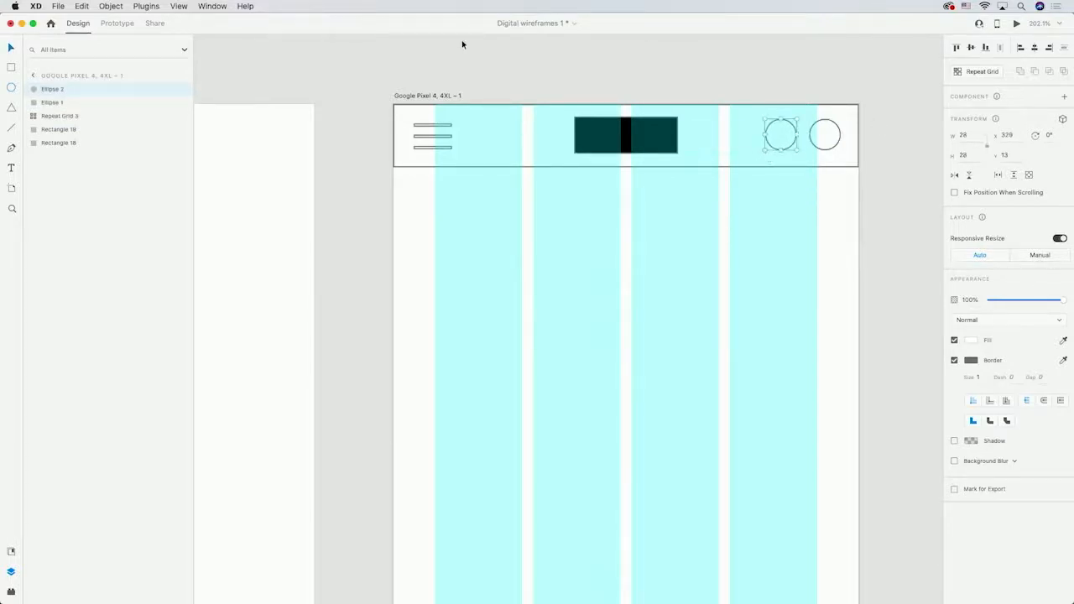
pyautogui.click(494, 66)
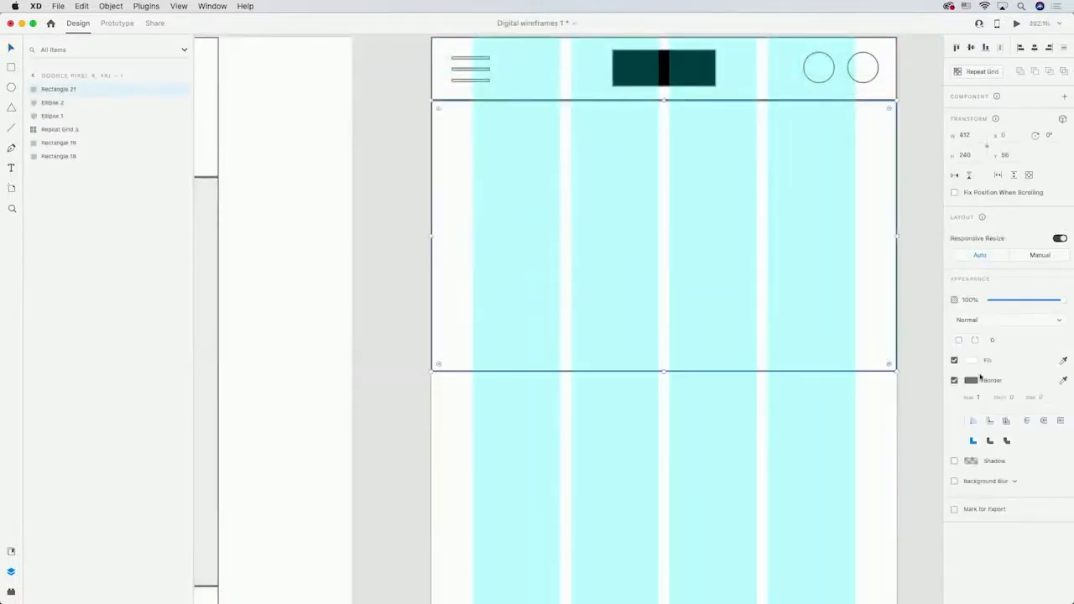
# - Fill the hero rectangle below the mobile header light grey and draw a darker grey 412 × 170 block directly beneath it
pyautogui.click(971, 360)
pyautogui.press('Escape')
pyautogui.scroll(-5, 396, 353)
pyautogui.press('r')
pyautogui.moveTo(362, 324); pyautogui.dragTo(826, 133)
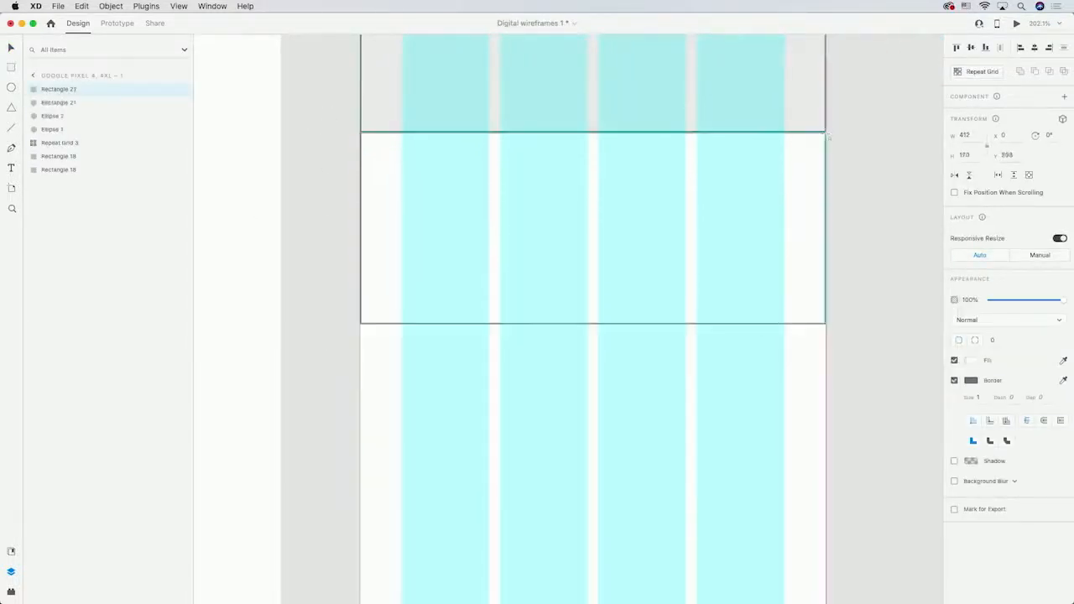
pyautogui.click(971, 360)
pyautogui.write('dddddd')
pyautogui.press('Return')
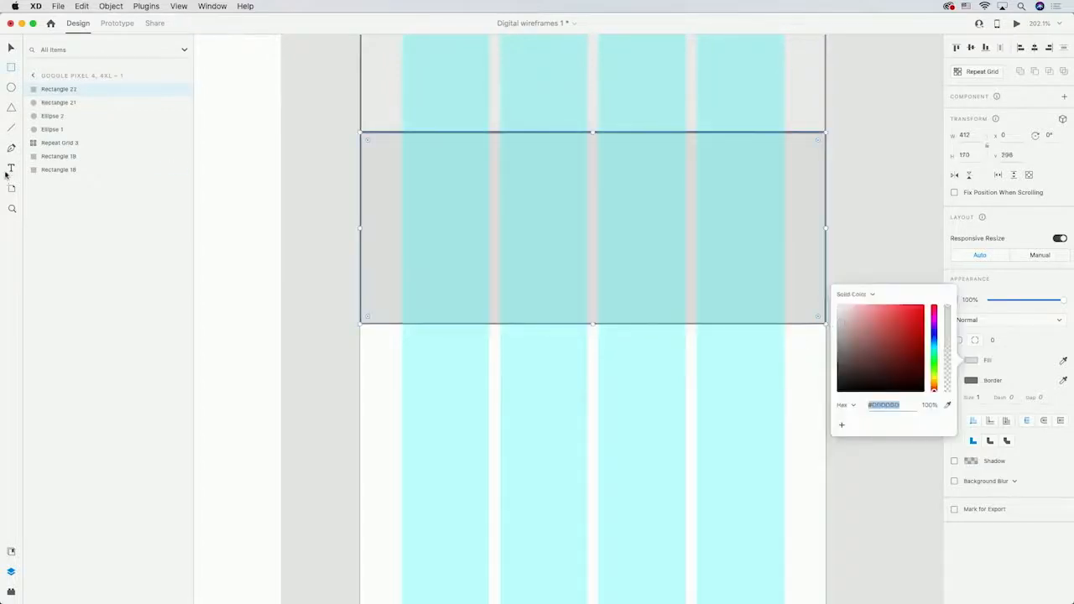
# - Add a "FEATURED AUTHOR" heading in the darker grey block and place a copy below it reading "Lorem ipsum"
pyautogui.click(10, 169)
pyautogui.click(405, 161)
pyautogui.write('FEATURED AUTHOR')
pyautogui.press('Escape')
pyautogui.moveTo(438, 170); pyautogui.dragTo(437, 207)
pyautogui.doubleClick(438, 207)
pyautogui.write('Lorem ipsum')
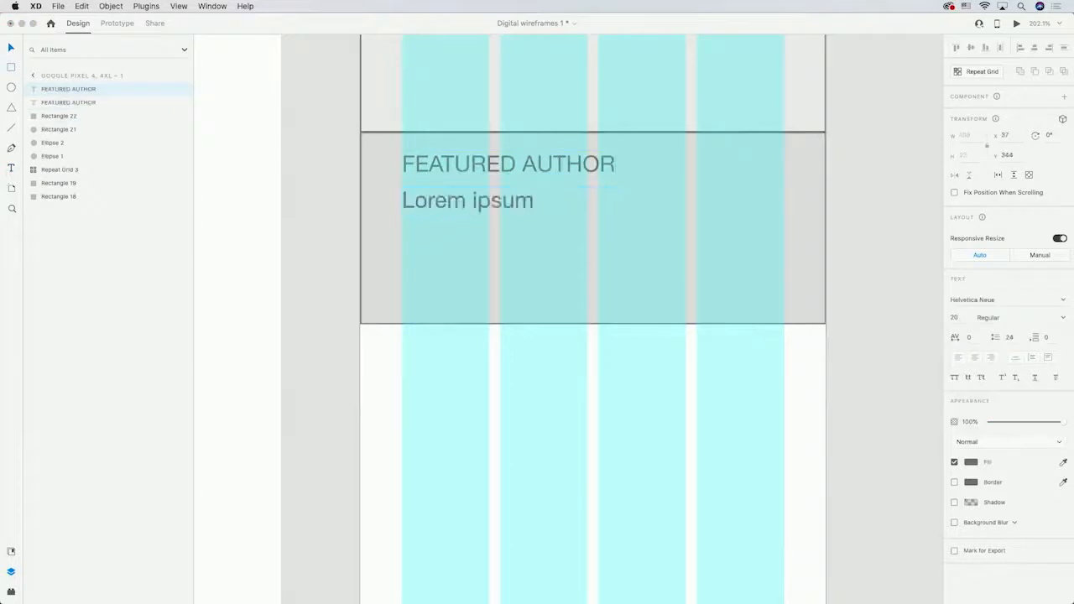
# - Enlarge the "Lorem ipsum" line to size 36 and duplicate it below as a second line at size 16
pyautogui.press('Escape')
pyautogui.click(952, 319)
pyautogui.write('36')
pyautogui.press('Return')
pyautogui.moveTo(483, 197); pyautogui.dragTo(485, 251)
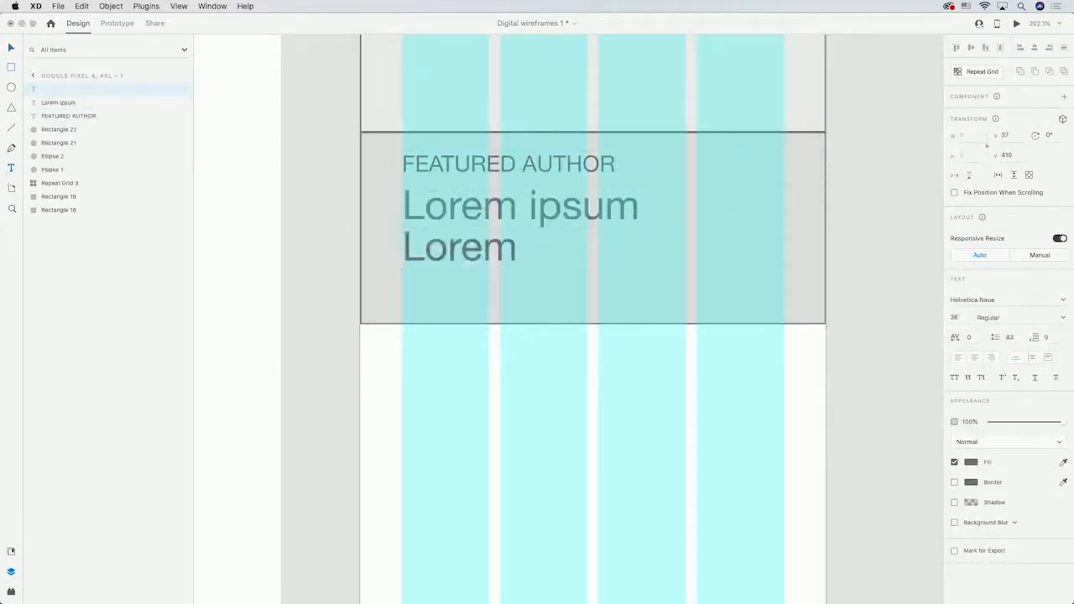
pyautogui.click(963, 317)
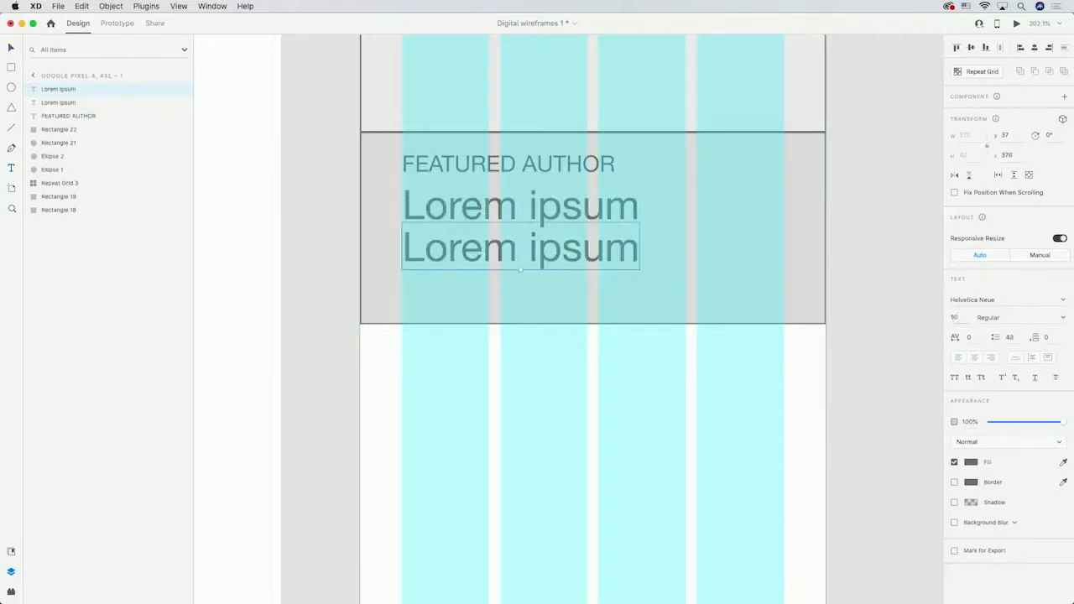
pyautogui.press('Return')
# - Add a full-width white section below the author block with the heading "POPULAR AT WCL"
pyautogui.click(485, 370)
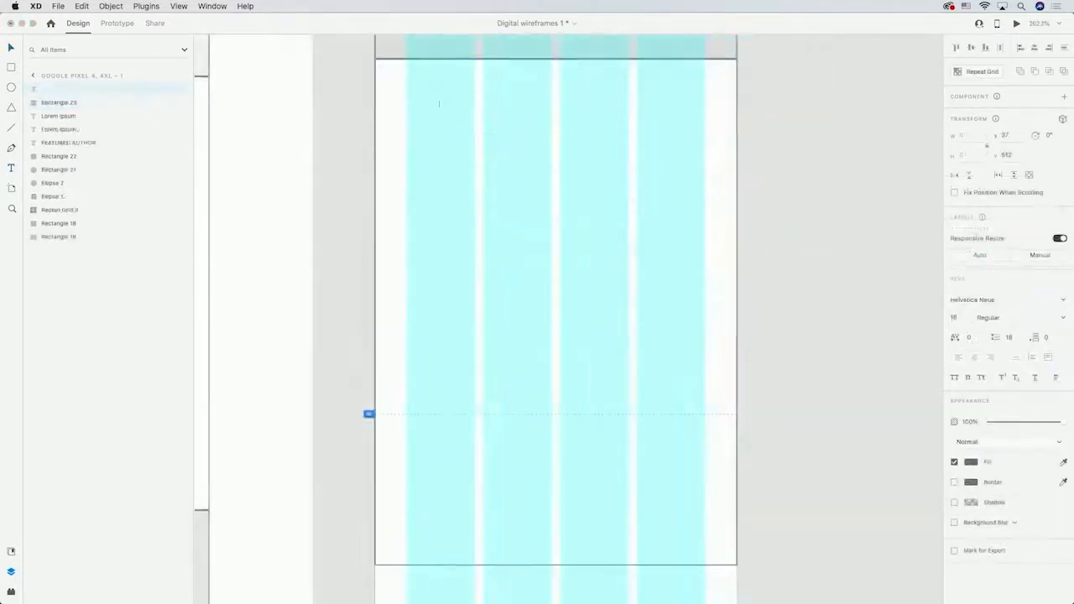
pyautogui.write('POPULAR AT WC')
pyautogui.write('L')
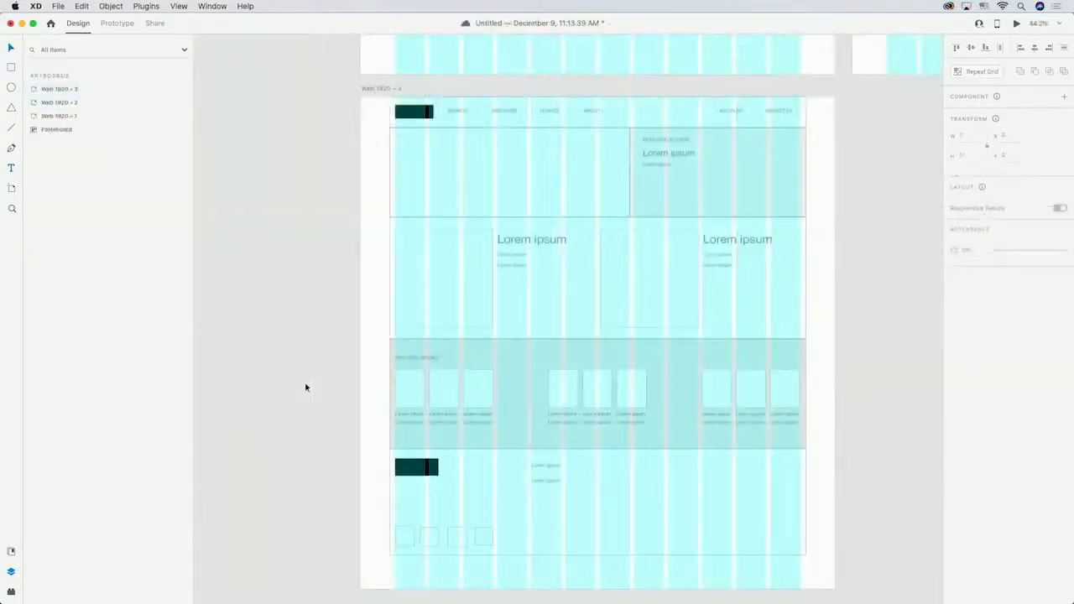
# - Draw a 164 × 207 book cover rectangle under the "POPULAR AT WCL" heading and fill it light grey
pyautogui.moveTo(408, 132)
pyautogui.mouseDown()
pyautogui.moveTo(510, 235)
pyautogui.moveTo(552, 315)
pyautogui.mouseUp()
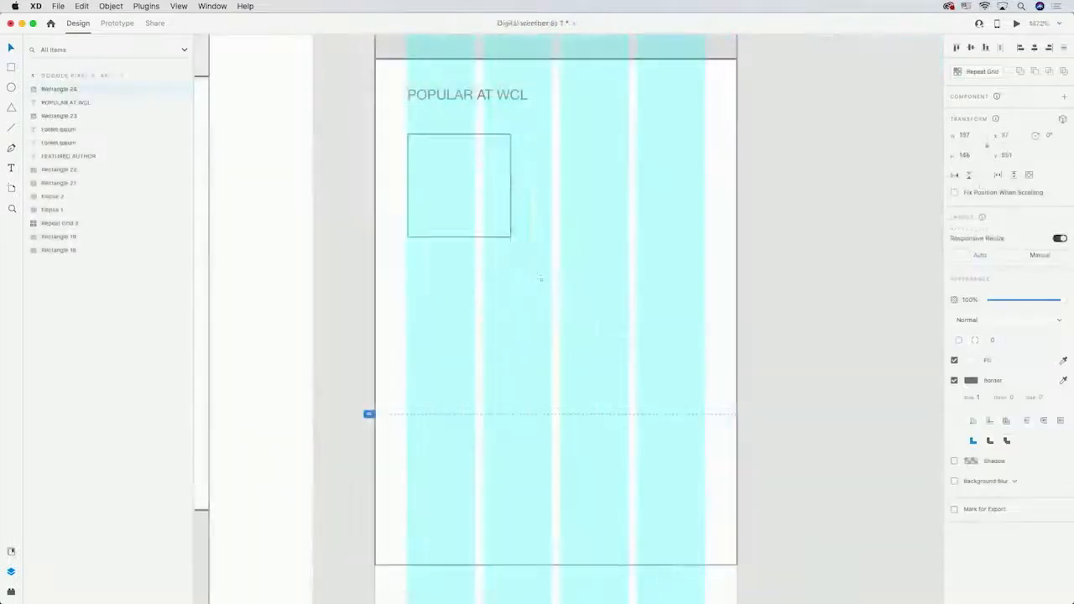
pyautogui.click(974, 362)
pyautogui.moveTo(841, 332); pyautogui.dragTo(820, 319)
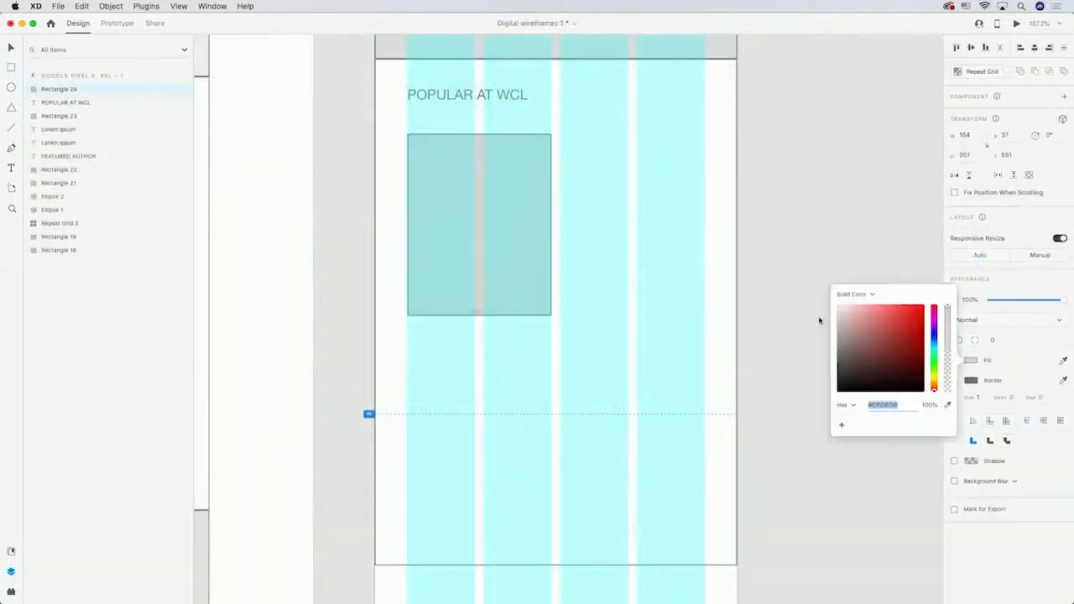
pyautogui.click(768, 157)
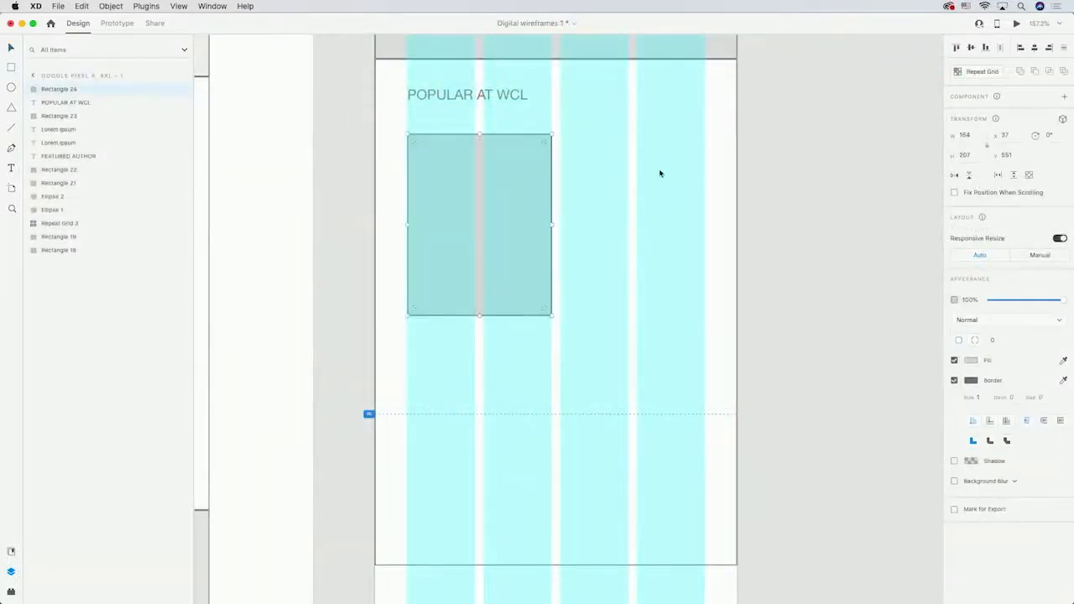
# - Add a "Lorem ipsum" text line beside the grey cover rectangle and stack two copies of it below
pyautogui.click(561, 149)
pyautogui.write('Lorem ipsum')
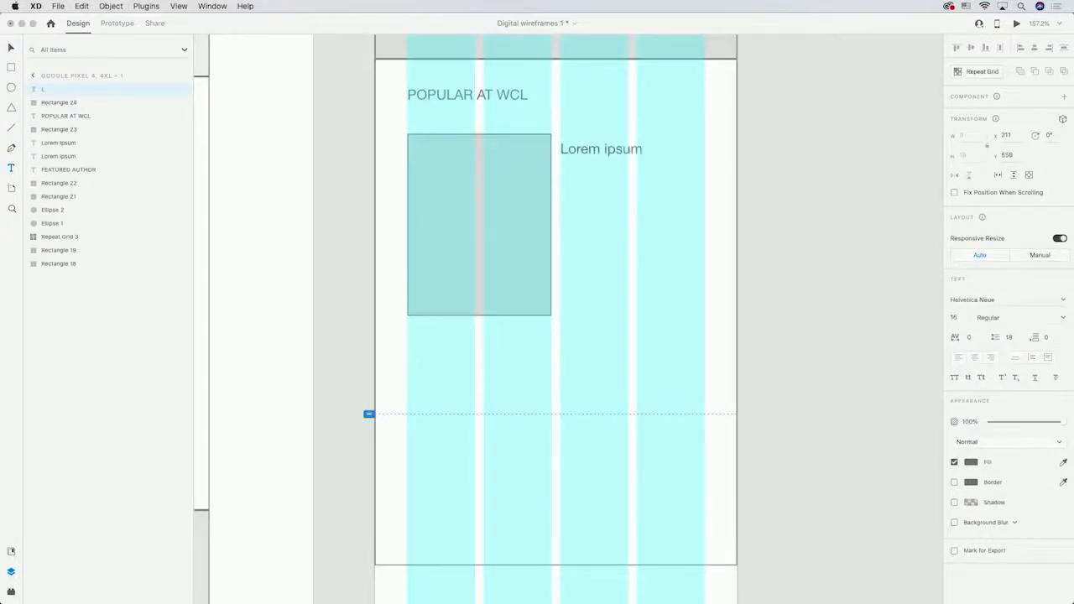
pyautogui.press('Escape')
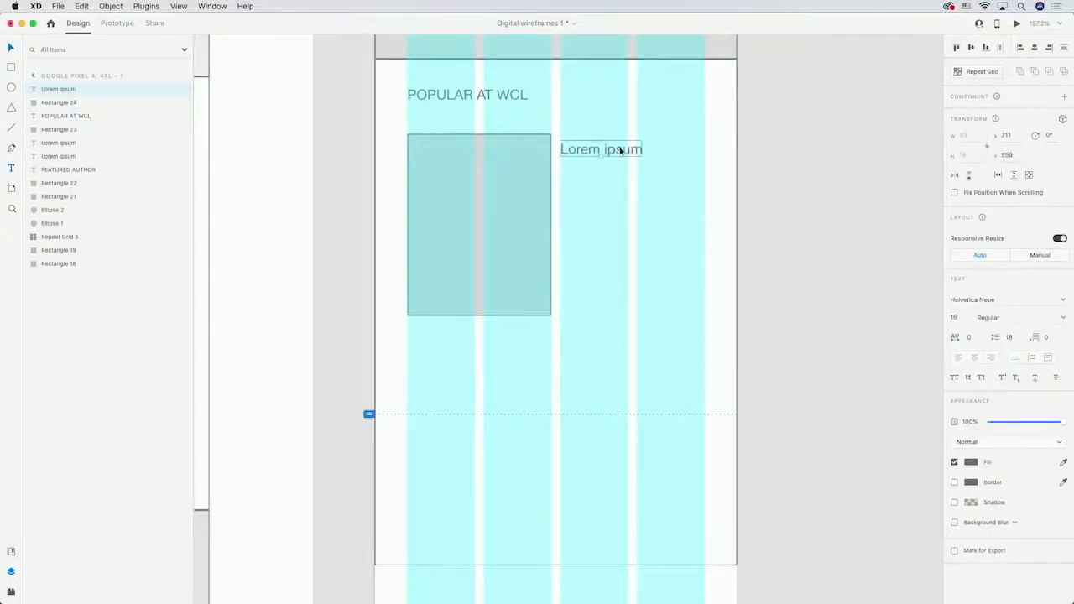
pyautogui.moveTo(620, 153); pyautogui.dragTo(618, 225)
# - Set the uppermost text line beside the cover to size 24 and move the other two lines closer beneath it
pyautogui.click(609, 155)
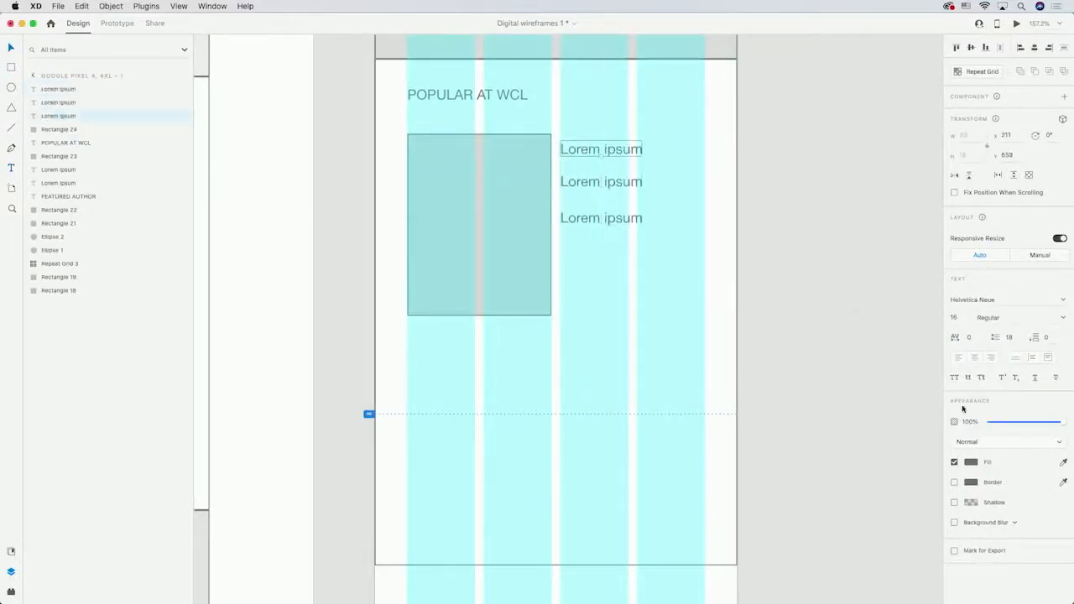
pyautogui.click(956, 318)
pyautogui.write('24')
pyautogui.press('Return')
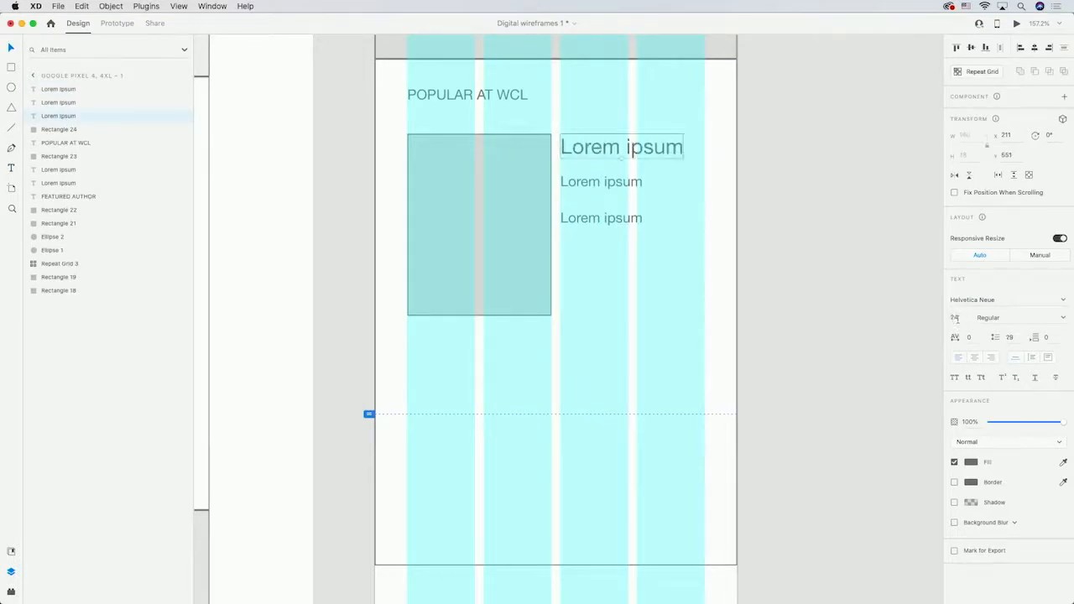
pyautogui.moveTo(601, 192); pyautogui.dragTo(600, 177)
pyautogui.moveTo(586, 219); pyautogui.dragTo(582, 194)
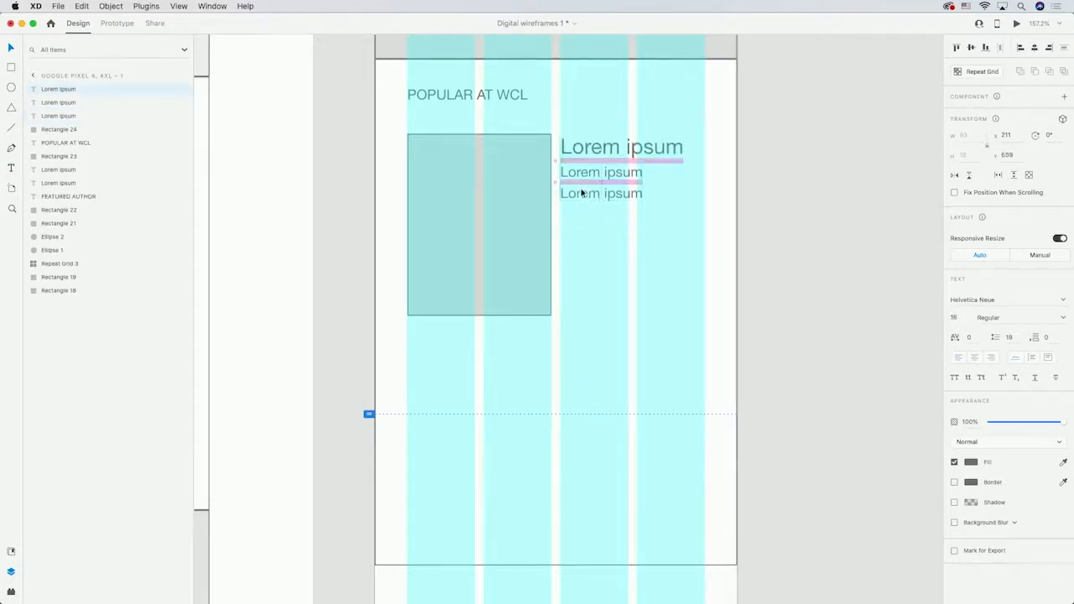
pyautogui.click(339, 183)
# - Turn the cover and its three text lines into a repeat grid with a second copy below and a slightly wider gap
pyautogui.click(382, 126)
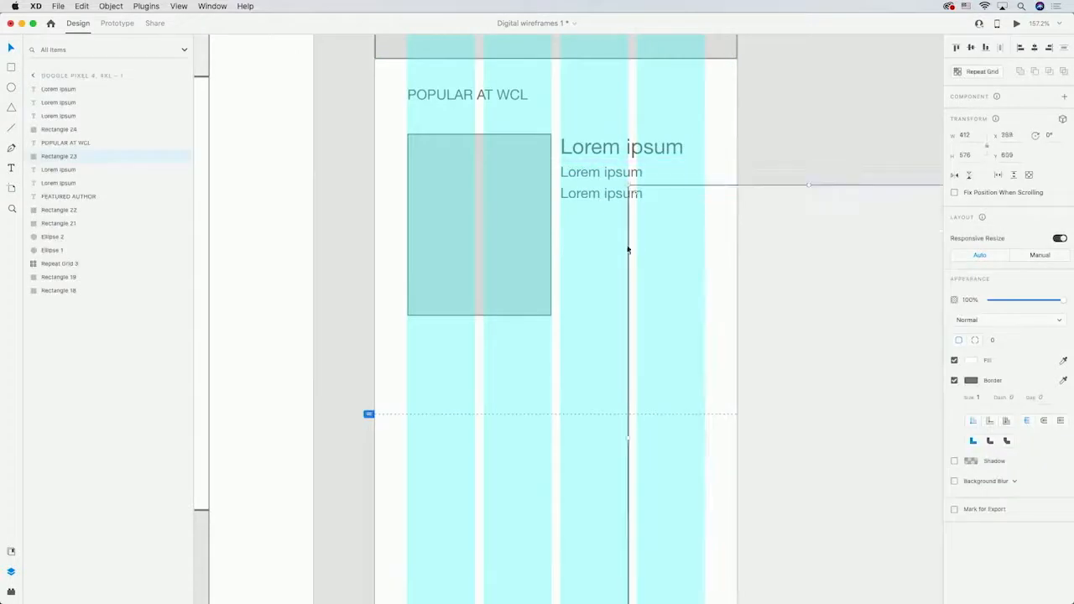
pyautogui.click(425, 146)
pyautogui.keyDown('shift'); pyautogui.click(603, 151); pyautogui.keyUp('shift')
pyautogui.keyDown('shift'); pyautogui.click(605, 173); pyautogui.keyUp('shift')
pyautogui.keyDown('shift'); pyautogui.click(604, 195); pyautogui.keyUp('shift')
pyautogui.click(990, 77)
pyautogui.scroll(-5, 732, 300)
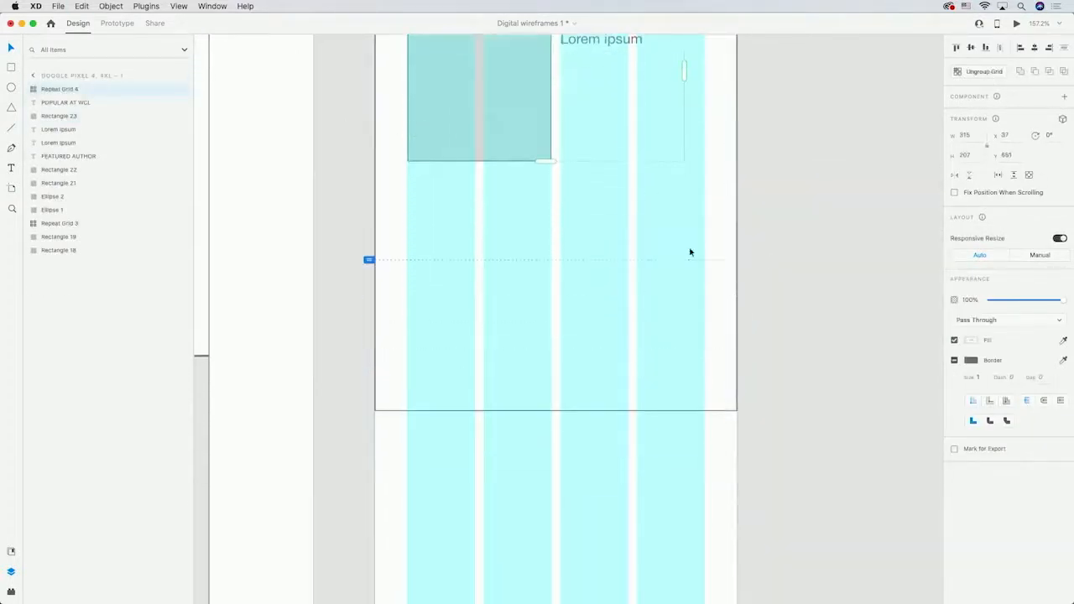
pyautogui.moveTo(546, 160); pyautogui.dragTo(544, 367)
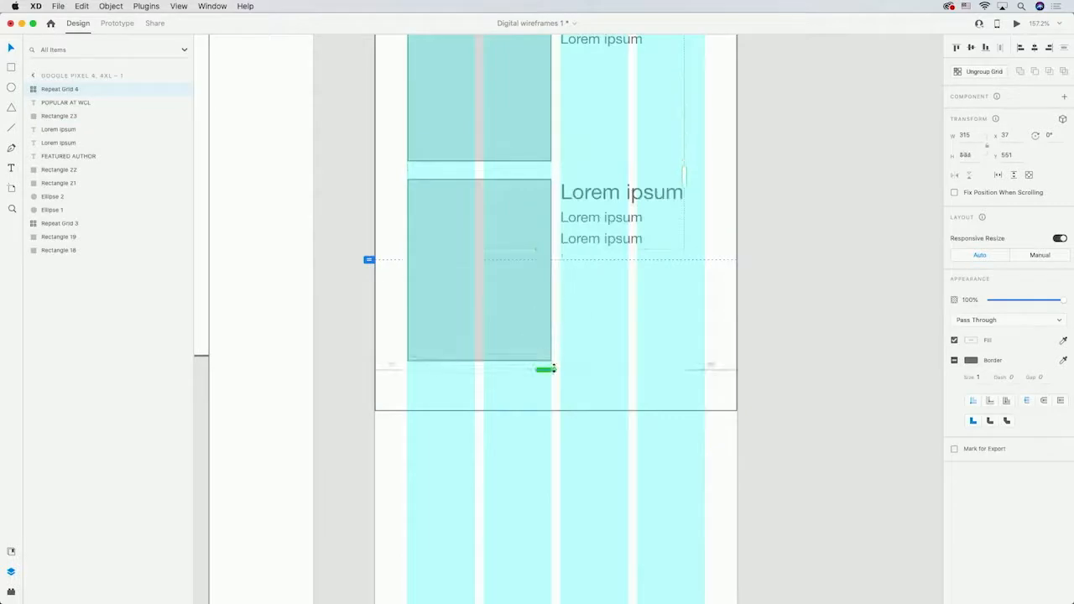
pyautogui.moveTo(500, 177); pyautogui.dragTo(499, 182)
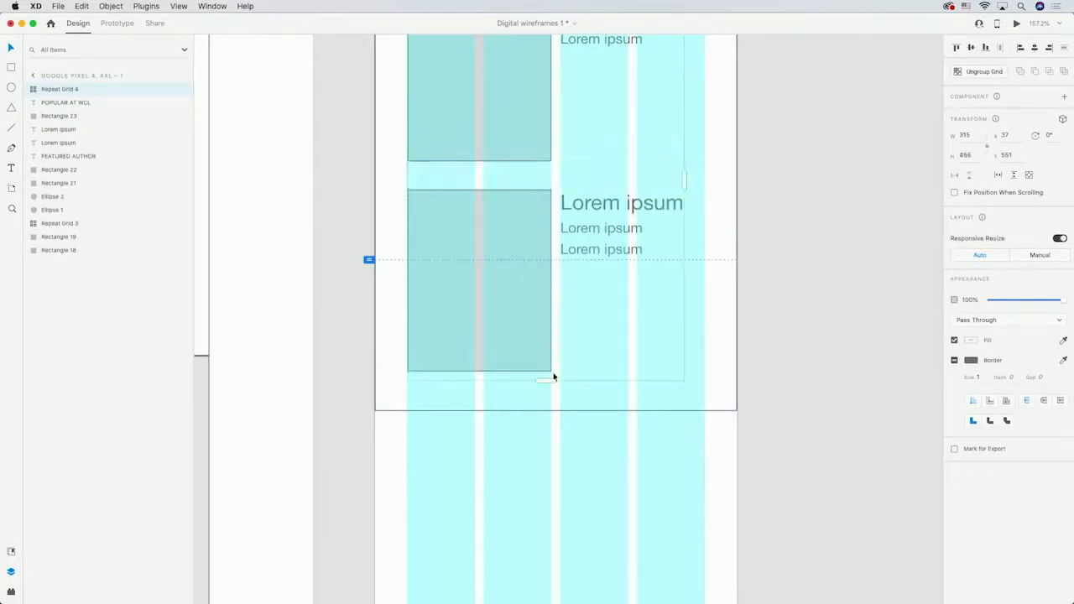
pyautogui.click(805, 346)
# - Draw a 412 × 623 section rectangle below the popular section and add a size 24 "FEATURED" heading in it
pyautogui.scroll(5, 805, 346)
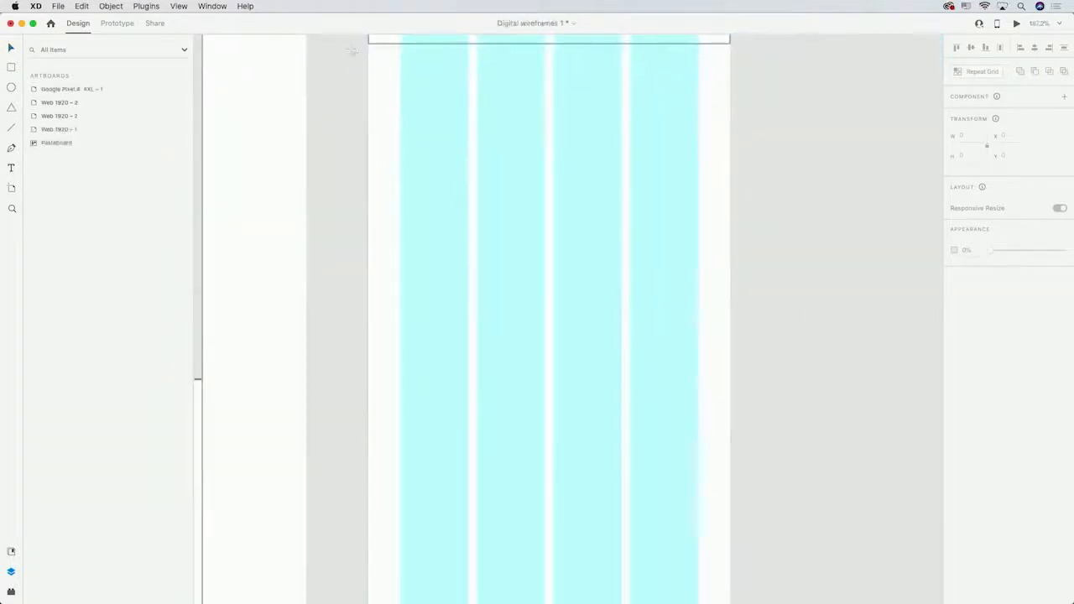
pyautogui.moveTo(369, 43); pyautogui.dragTo(731, 591)
pyautogui.moveTo(765, 208); pyautogui.dragTo(779, 304)
pyautogui.press('t')
pyautogui.click(416, 182)
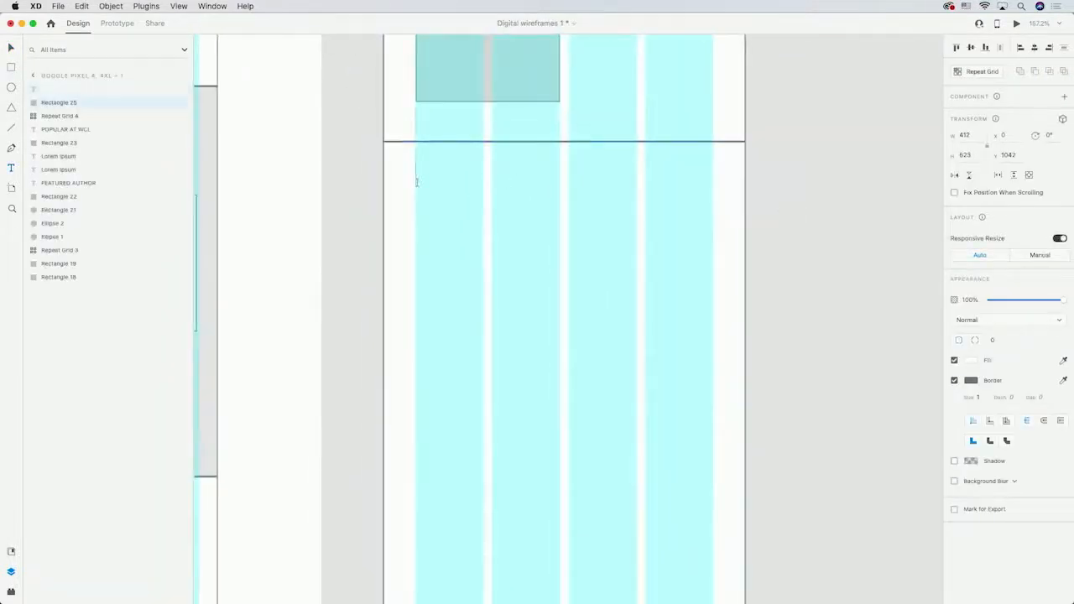
pyautogui.write('FEATURED')
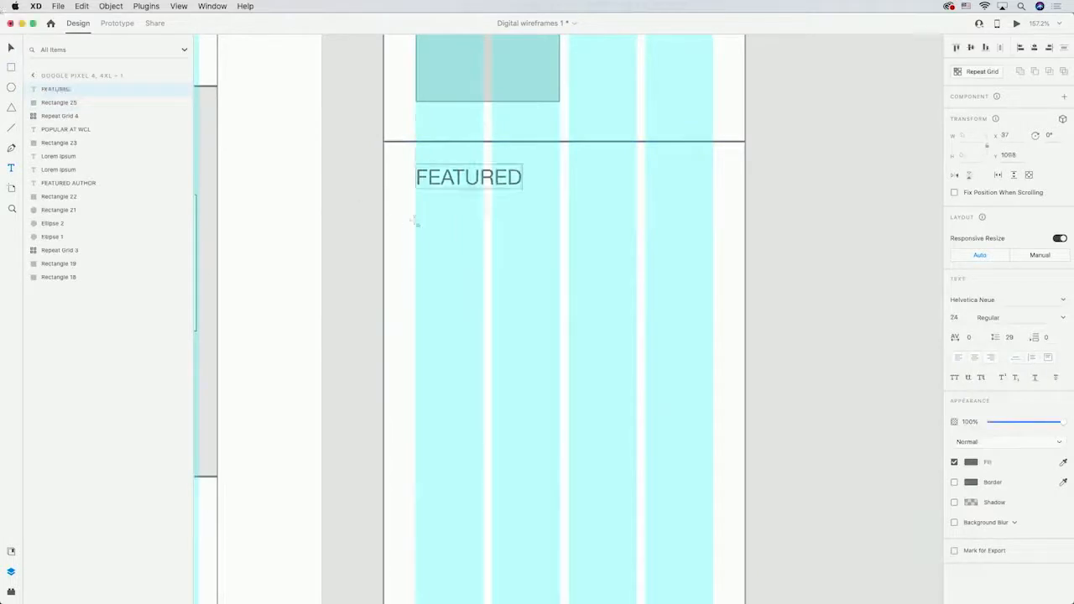
# - Draw a one-column thumbnail rectangle under the "FEATURED" heading and place two stacked "Lorem ipsum" lines beneath it
pyautogui.moveTo(415, 216); pyautogui.dragTo(483, 298)
pyautogui.press('t')
pyautogui.click(436, 322)
pyautogui.write('Lorem ipsum')
pyautogui.press('Escape')
pyautogui.press('super+d')
pyautogui.moveTo(468, 335); pyautogui.dragTo(467, 357)
pyautogui.doubleClick(466, 351)
pyautogui.click(456, 374)
# - Reduce the upper thumbnail caption, set the lower one to size 12, and move the lower line closer to it
pyautogui.click(459, 324)
pyautogui.click(960, 318)
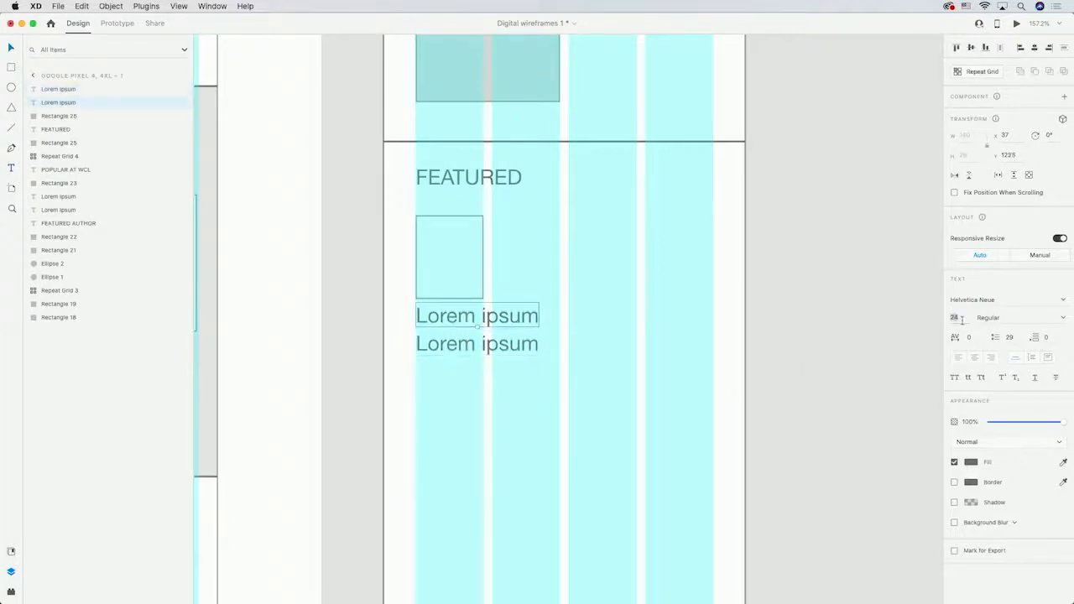
pyautogui.write('16')
pyautogui.press('Return')
pyautogui.click(470, 343)
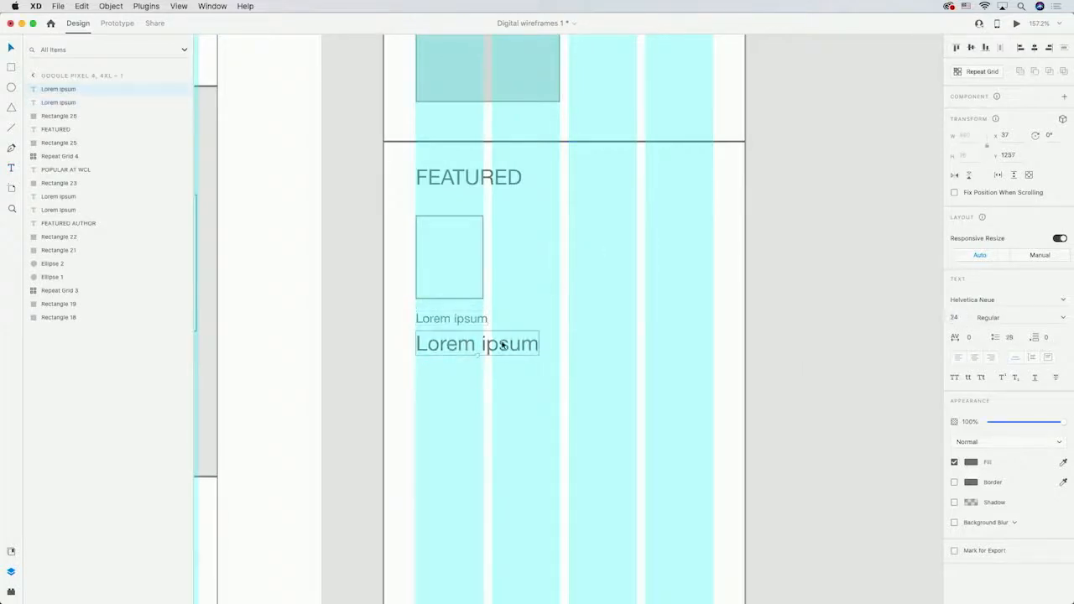
pyautogui.click(961, 317)
pyautogui.write('10')
pyautogui.press('Return')
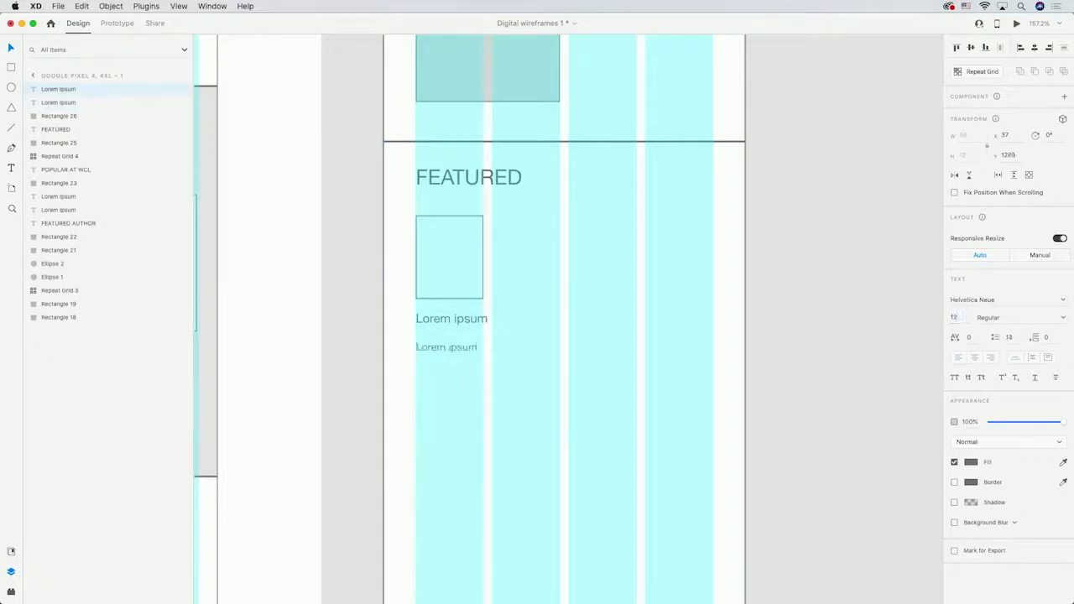
pyautogui.moveTo(473, 348); pyautogui.dragTo(470, 336)
pyautogui.click(400, 206)
pyautogui.moveTo(400, 206); pyautogui.dragTo(488, 294)
pyautogui.press('super+z')
# - Repeat the thumbnail and its two captions horizontally into three items, spaced to match the layout columns
pyautogui.click(435, 262)
pyautogui.keyDown('shift'); pyautogui.click(454, 320); pyautogui.keyUp('shift')
pyautogui.keyDown('shift'); pyautogui.click(462, 336); pyautogui.keyUp('shift')
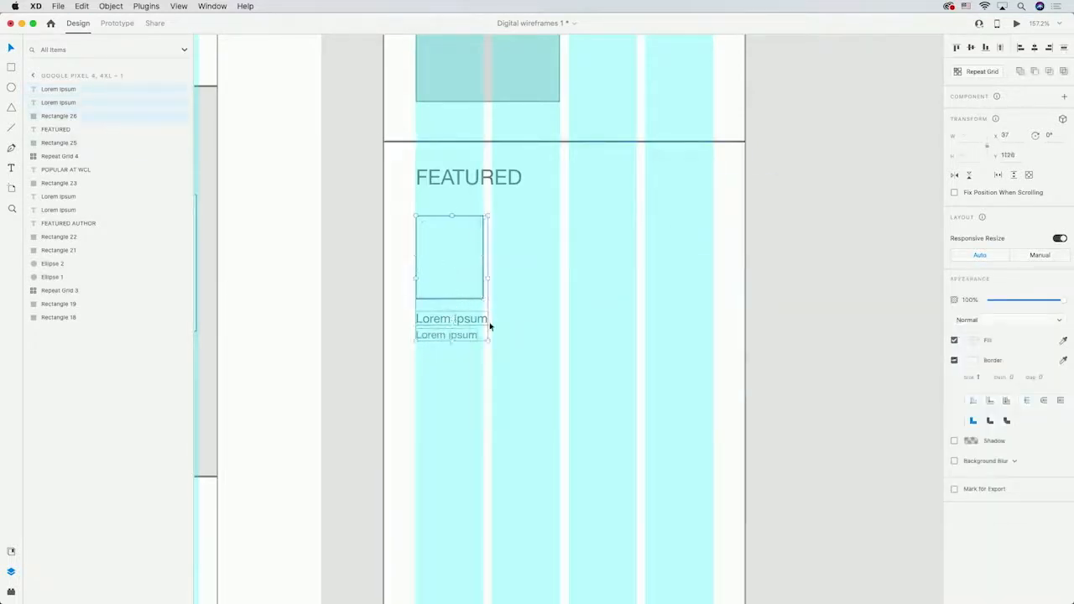
pyautogui.click(983, 72)
pyautogui.moveTo(488, 279); pyautogui.dragTo(645, 277)
pyautogui.moveTo(576, 263); pyautogui.dragTo(558, 264)
pyautogui.moveTo(619, 278); pyautogui.dragTo(635, 280)
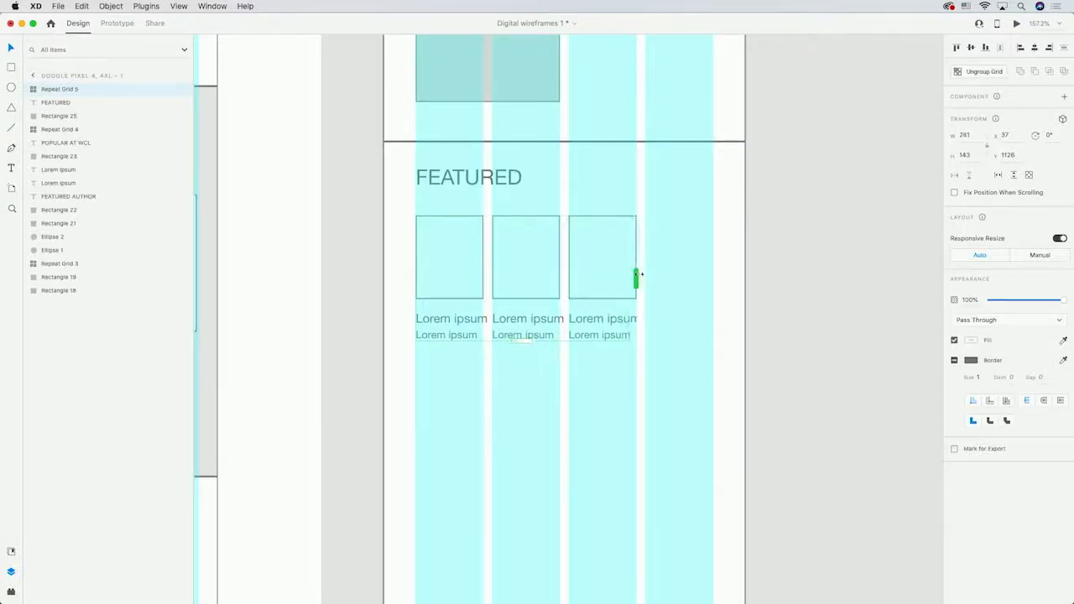
# - Extend the thumbnail repeat grid downward to form three rows
pyautogui.click(688, 269)
pyautogui.scroll(-2, 701, 294)
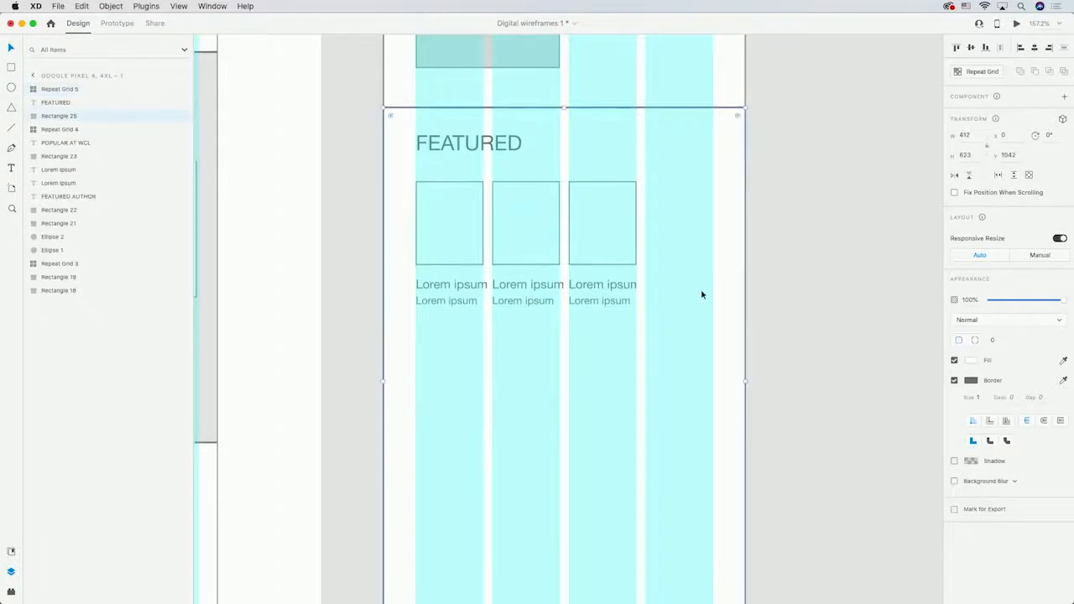
pyautogui.click(459, 234)
pyautogui.moveTo(526, 309); pyautogui.dragTo(526, 595)
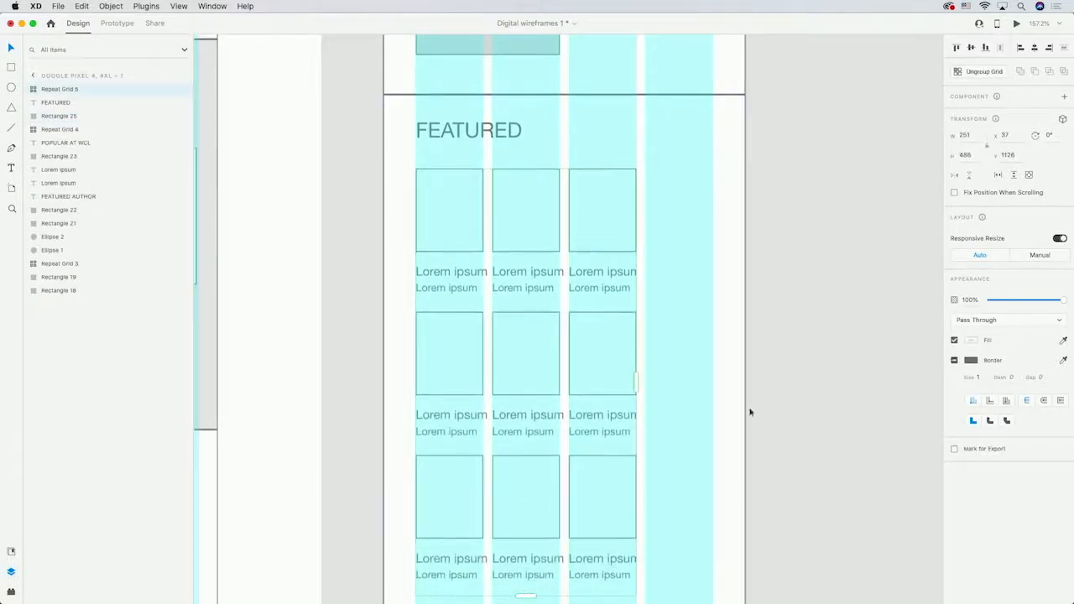
# - Shorten the "FEATURED" section rectangle so it ends just below the last thumbnail row
pyautogui.scroll(-3, 746, 400)
pyautogui.click(590, 541)
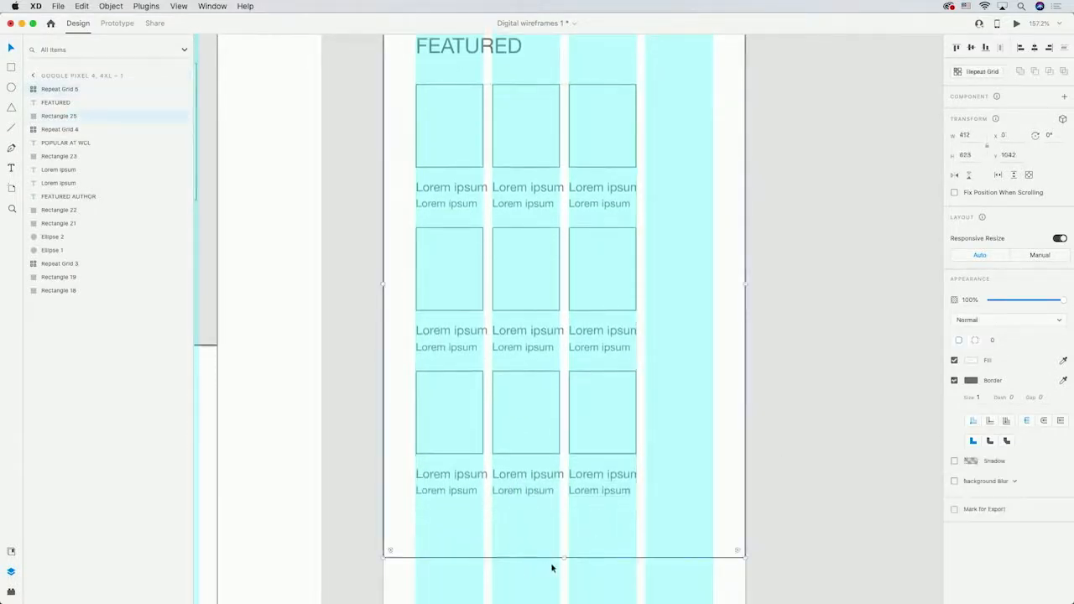
pyautogui.moveTo(564, 558); pyautogui.dragTo(563, 518)
pyautogui.click(786, 488)
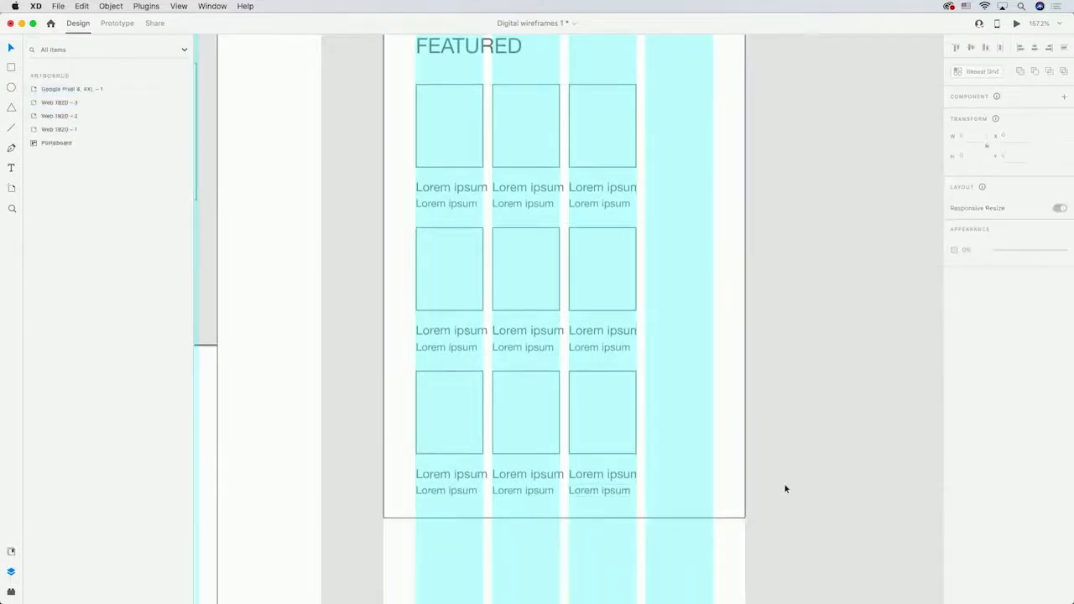
# - Draw a full-width footer rectangle below the "FEATURED" section and fill it medium grey
pyautogui.scroll(-5, 785, 461)
pyautogui.moveTo(376, 128); pyautogui.dragTo(737, 393)
pyautogui.click(972, 360)
# - Draw a logo rectangle 77 wide in the footer's first column and fill it black
pyautogui.click(11, 67)
pyautogui.moveTo(409, 157); pyautogui.dragTo(476, 202)
pyautogui.click(971, 360)
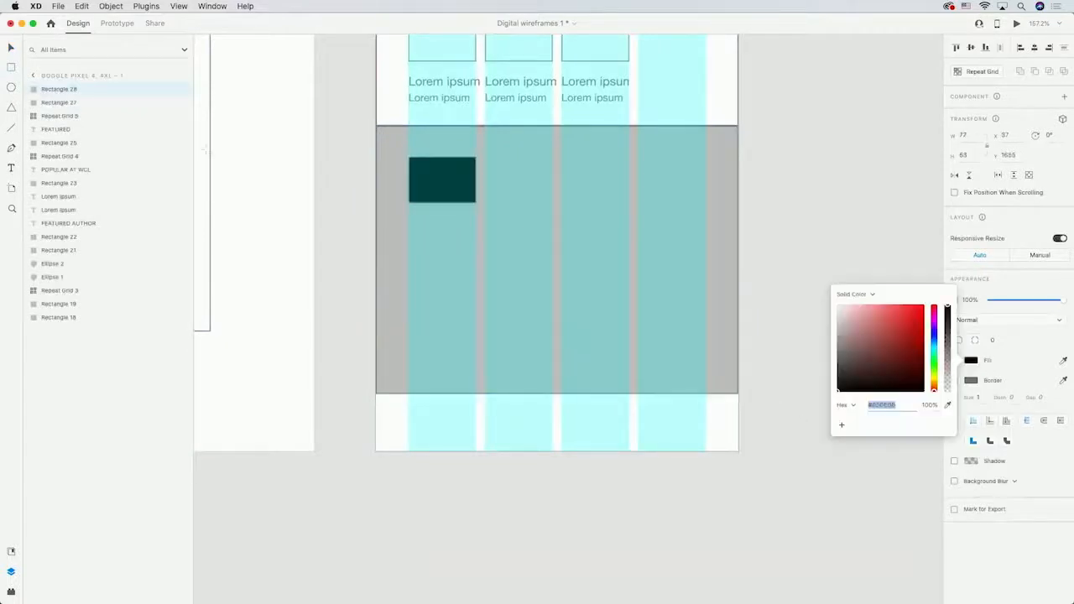
pyautogui.press('Escape')
# - Add a three-line text block reading "Address", "Address 1", "Address 2" beside the footer logo and repeat it into a three-by-three grid
pyautogui.press('t')
pyautogui.moveTo(499, 160); pyautogui.dragTo(554, 195)
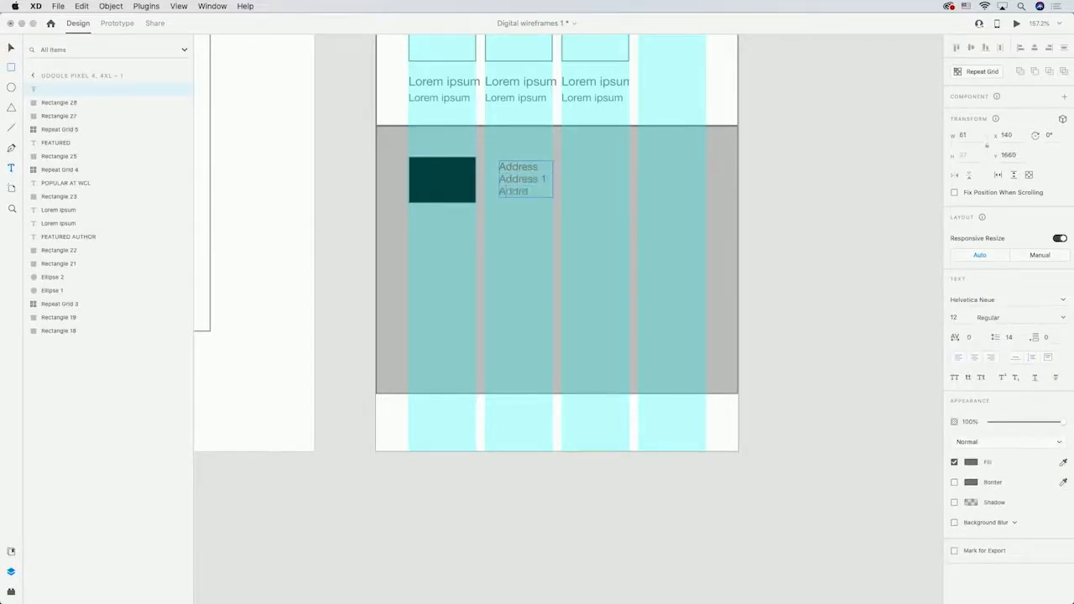
pyautogui.press('Escape')
pyautogui.click(970, 72)
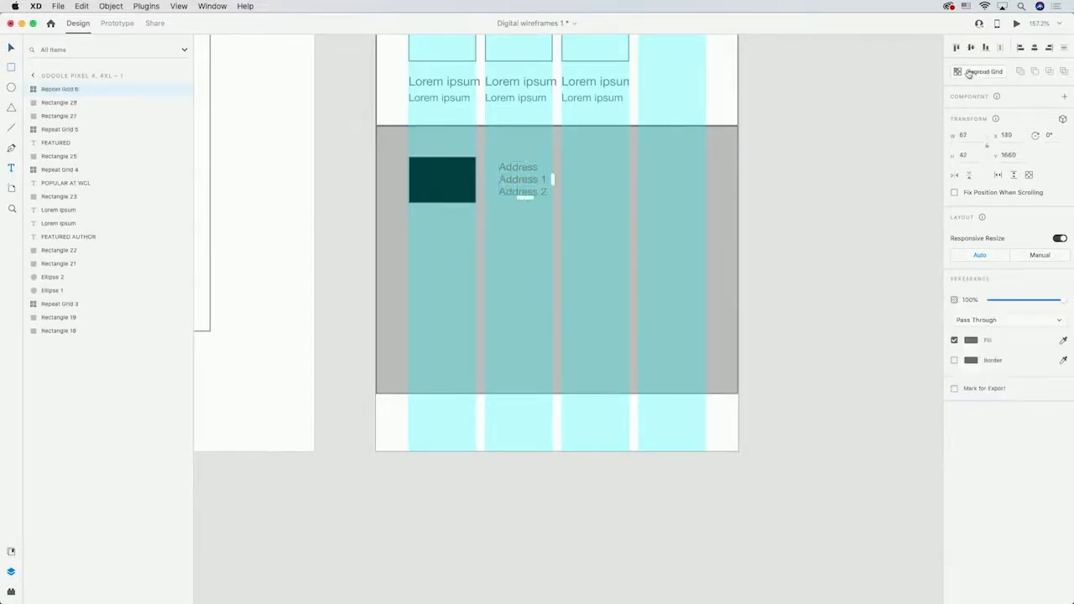
pyautogui.moveTo(552, 179); pyautogui.dragTo(714, 179)
pyautogui.moveTo(600, 196); pyautogui.dragTo(615, 316)
pyautogui.click(326, 122)
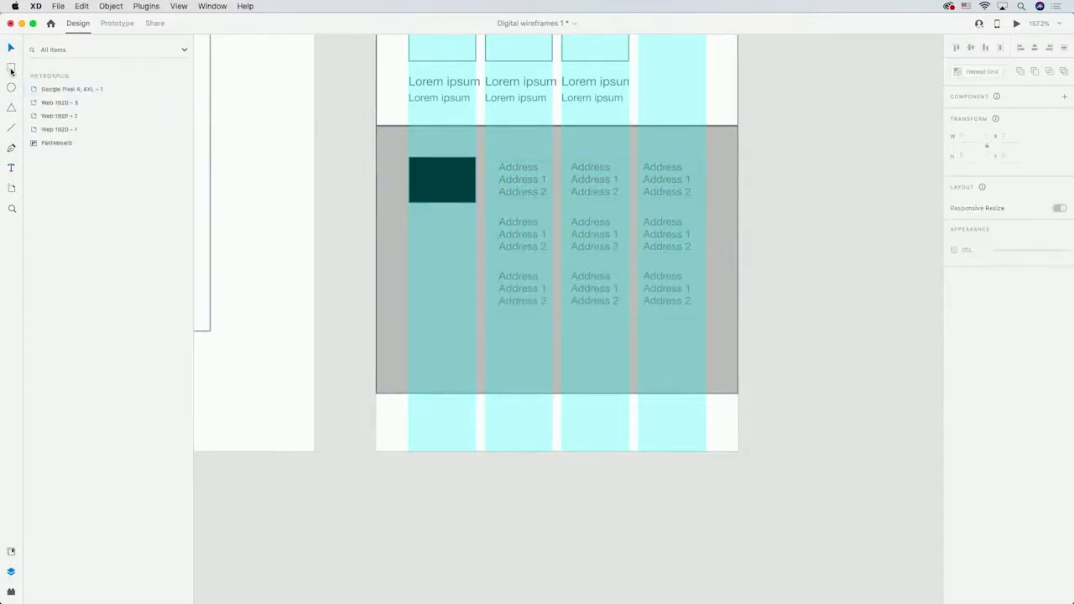
# - Draw a square icon placeholder about 42 in size below the footer addresses and repeat it into a row of four
pyautogui.moveTo(409, 330)
pyautogui.mouseDown()
pyautogui.moveTo(445, 366)
pyautogui.moveTo(618, 355)
pyautogui.mouseUp()
pyautogui.click(978, 71)
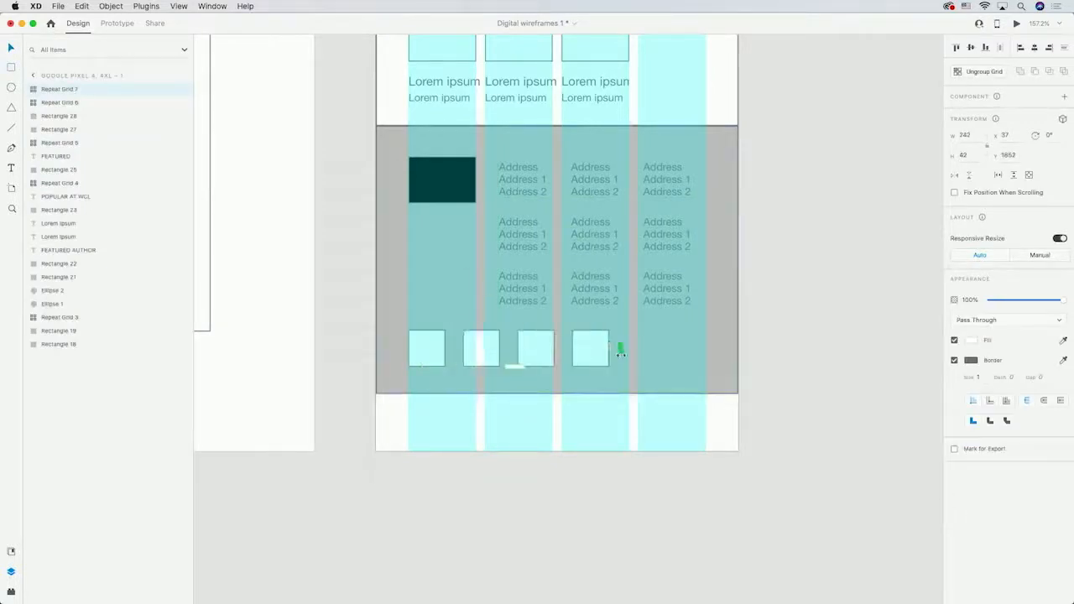
pyautogui.click(828, 305)
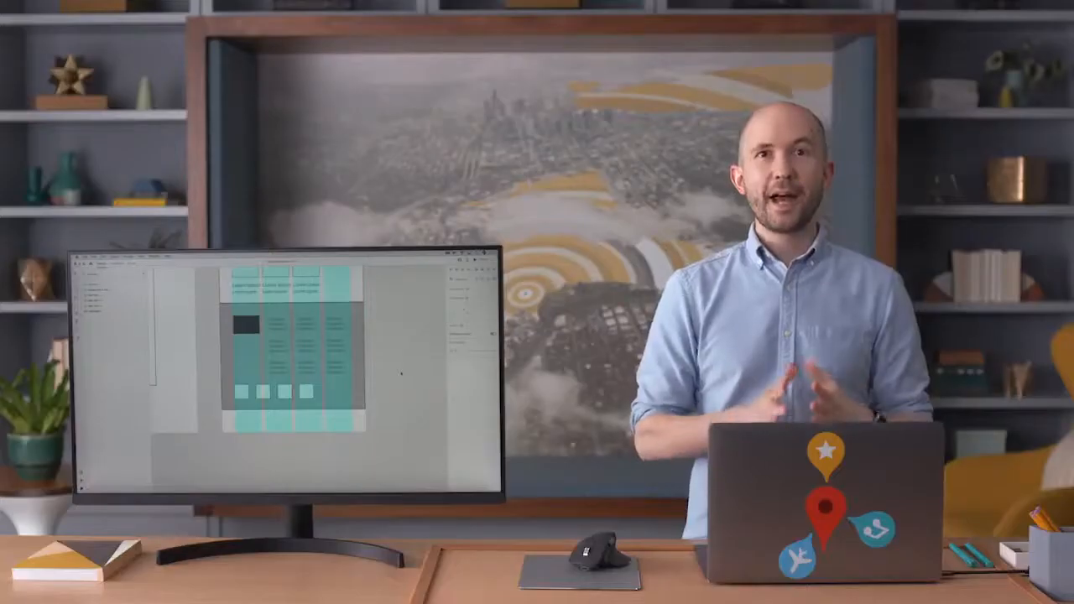
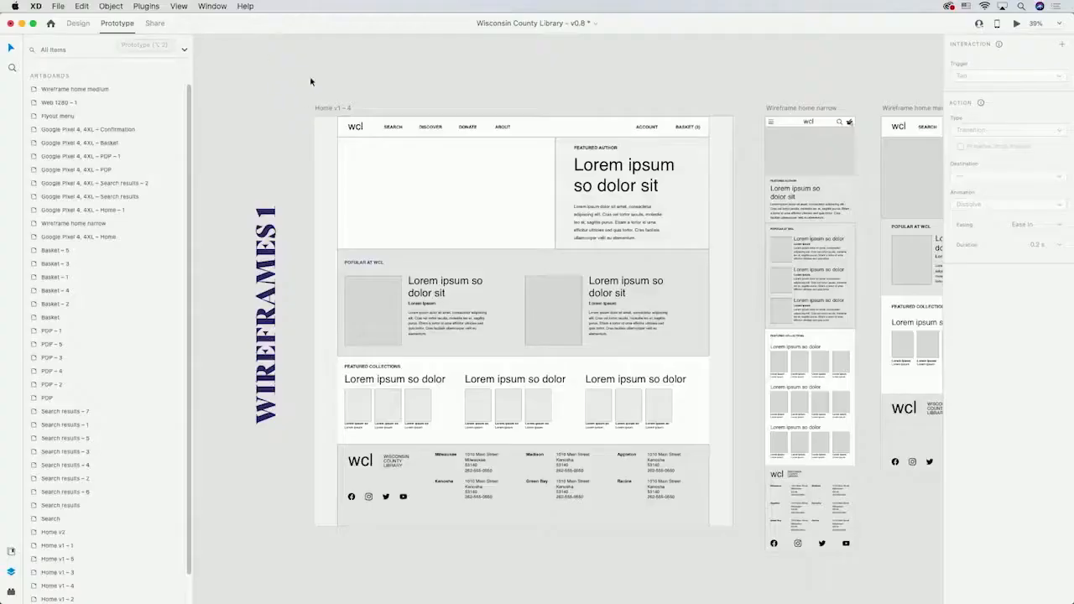
# - Make the Home v1 – 4 artboard the start of a prototype flow and link its SEARCH navigation item to Home v1 – 5
pyautogui.click(329, 109)
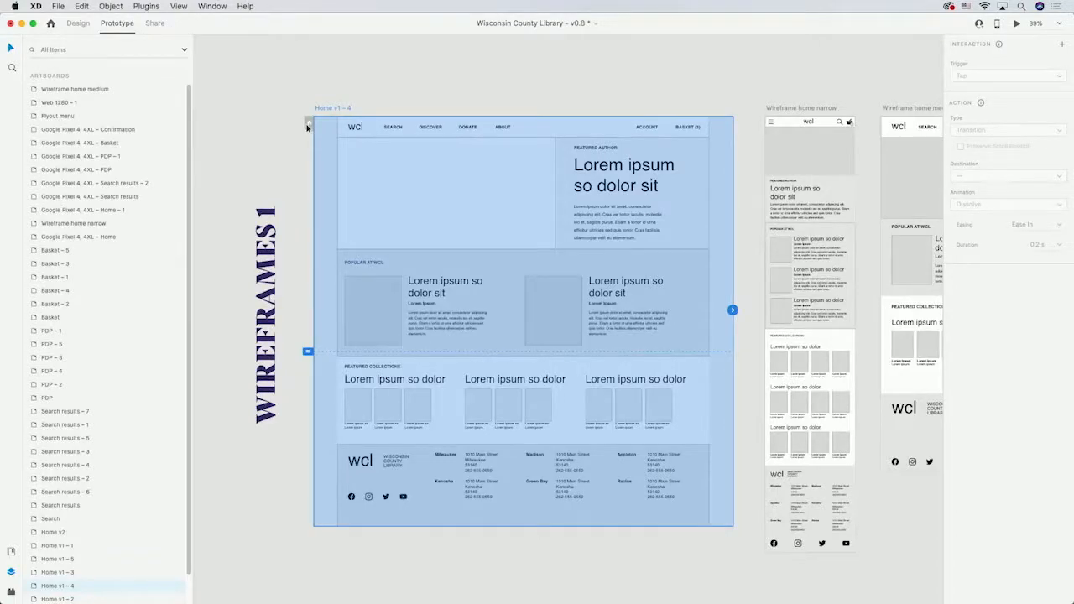
pyautogui.click(308, 124)
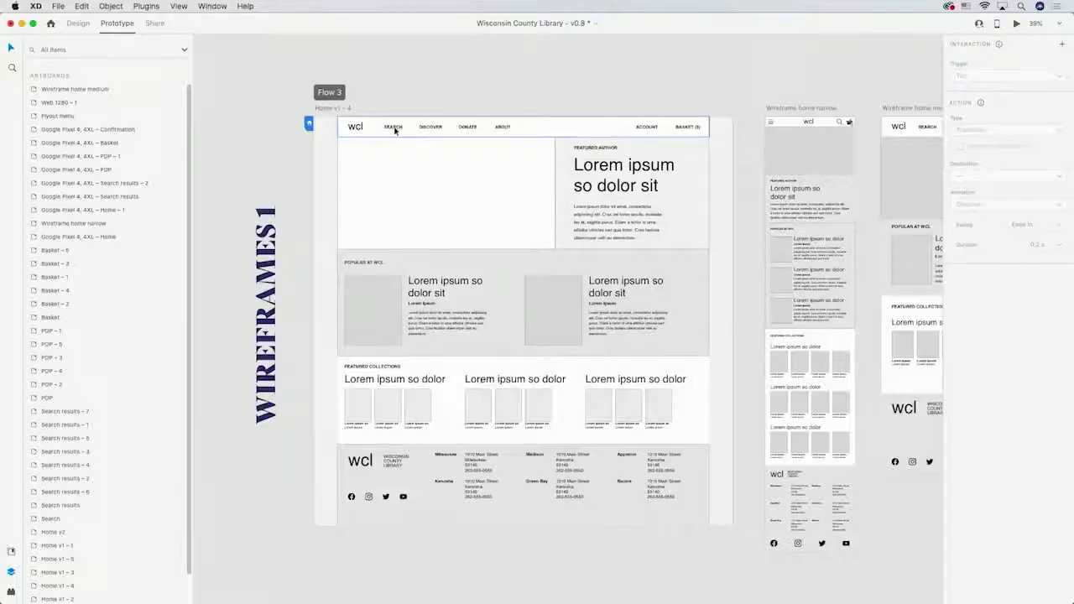
pyautogui.click(394, 129)
pyautogui.click(395, 129)
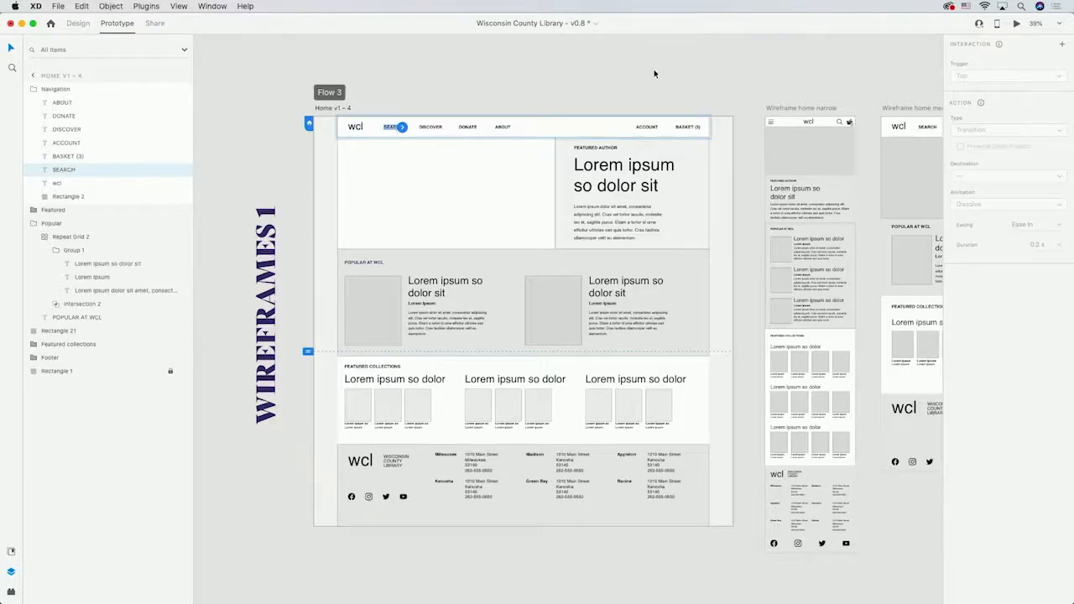
pyautogui.scroll(-5, 655, 74)
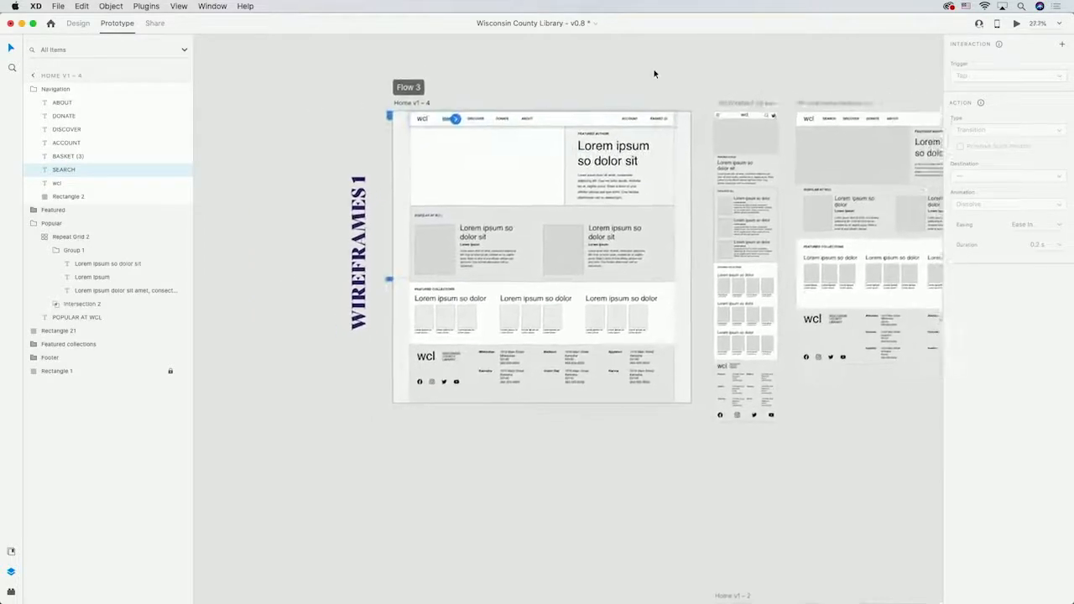
pyautogui.hscroll(5, 655, 74)
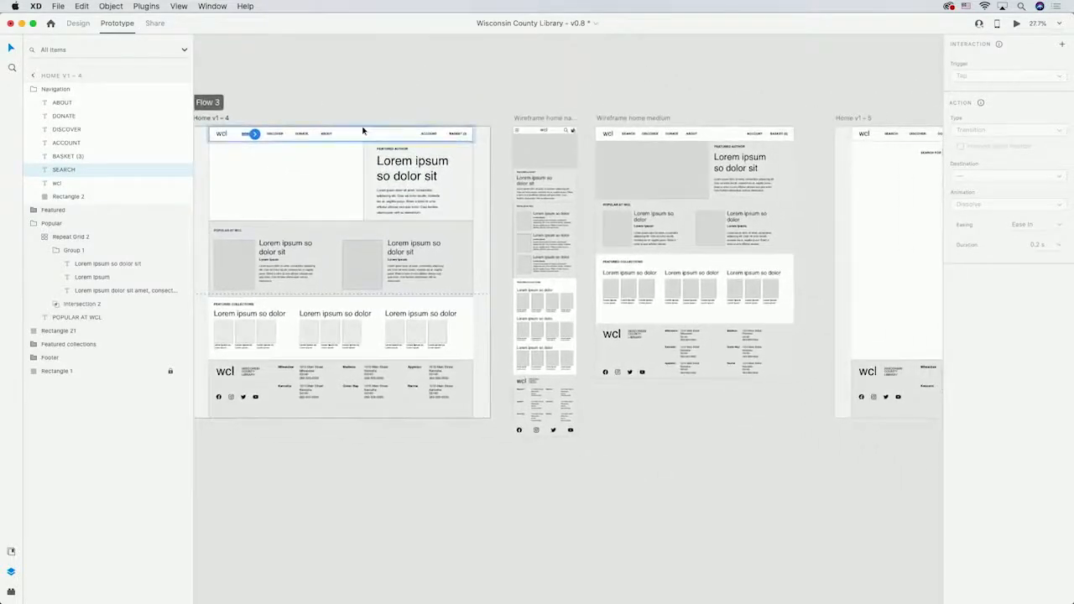
pyautogui.moveTo(256, 134); pyautogui.dragTo(863, 178)
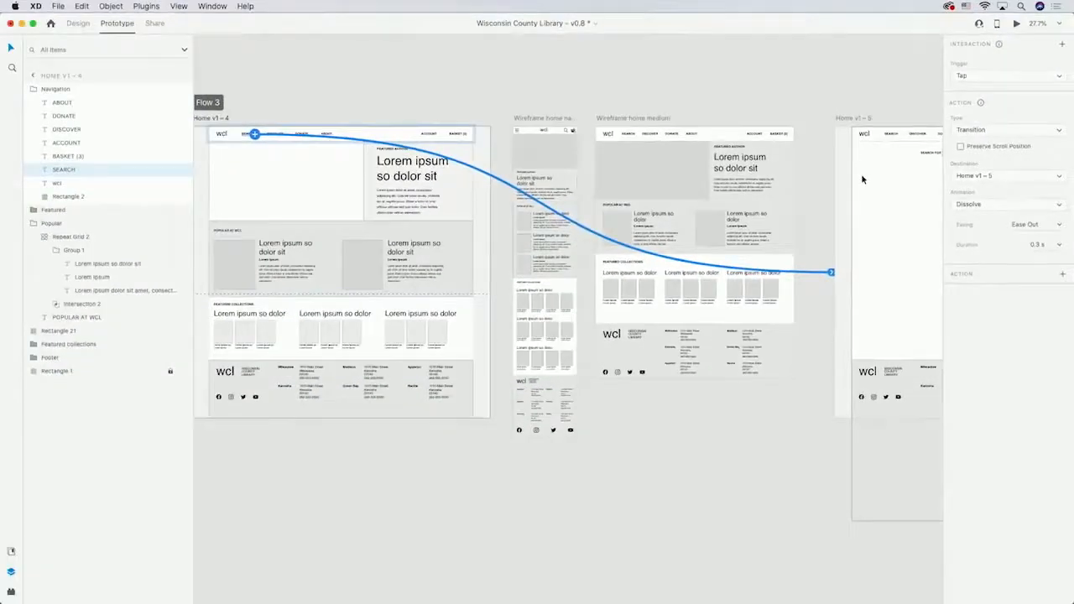
# - Link the black SEARCH button beside the search field on Home v1 – 5 to the Search results – 4 artboard
pyautogui.hscroll(10, 860, 134)
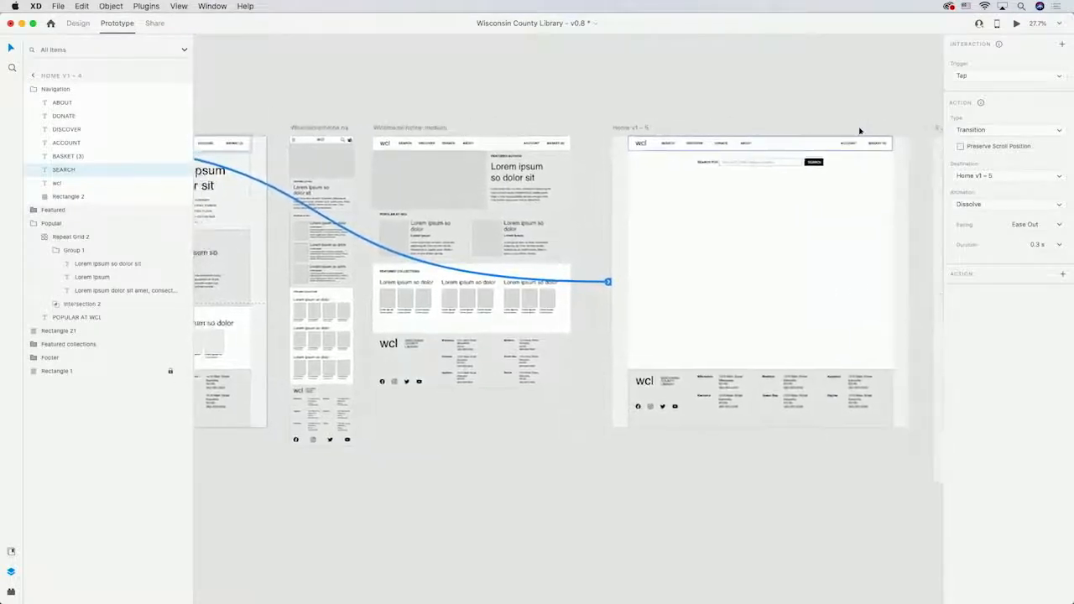
pyautogui.hscroll(5, 860, 132)
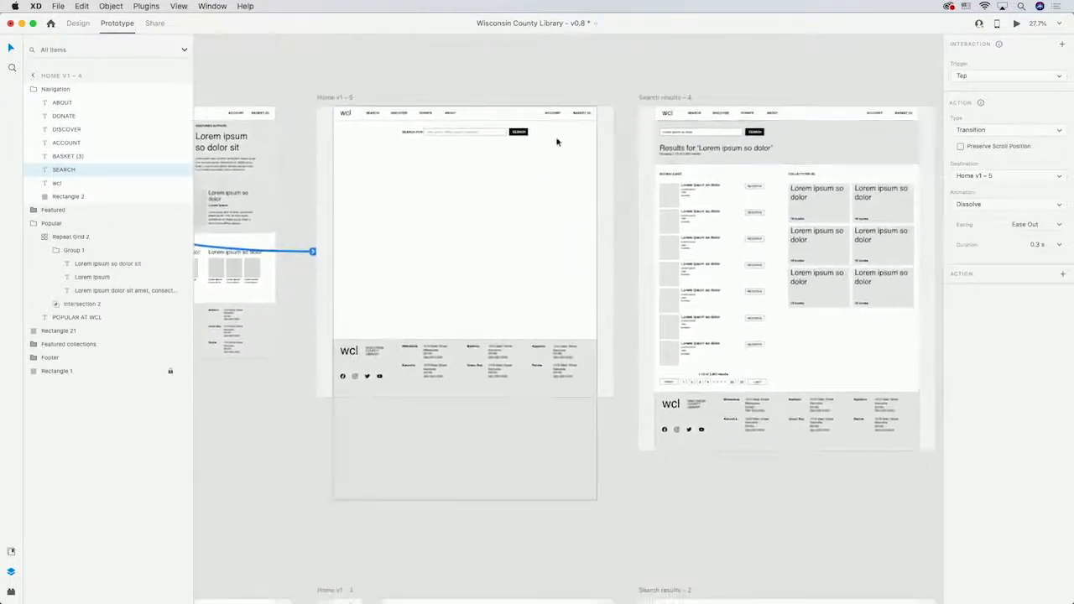
pyautogui.click(525, 135)
pyautogui.doubleClick(525, 134)
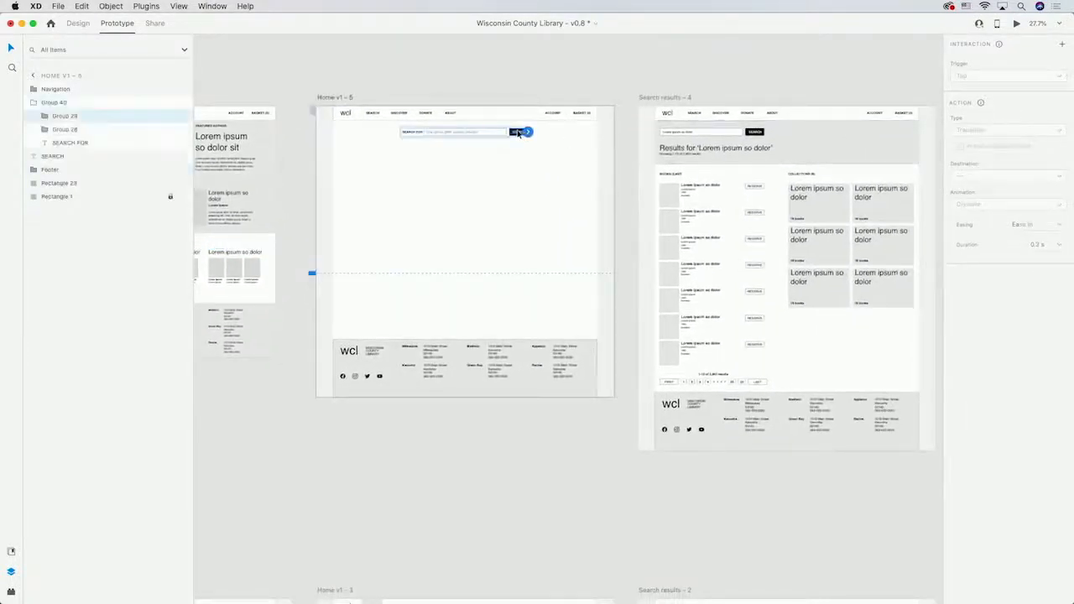
pyautogui.moveTo(534, 135); pyautogui.dragTo(646, 200)
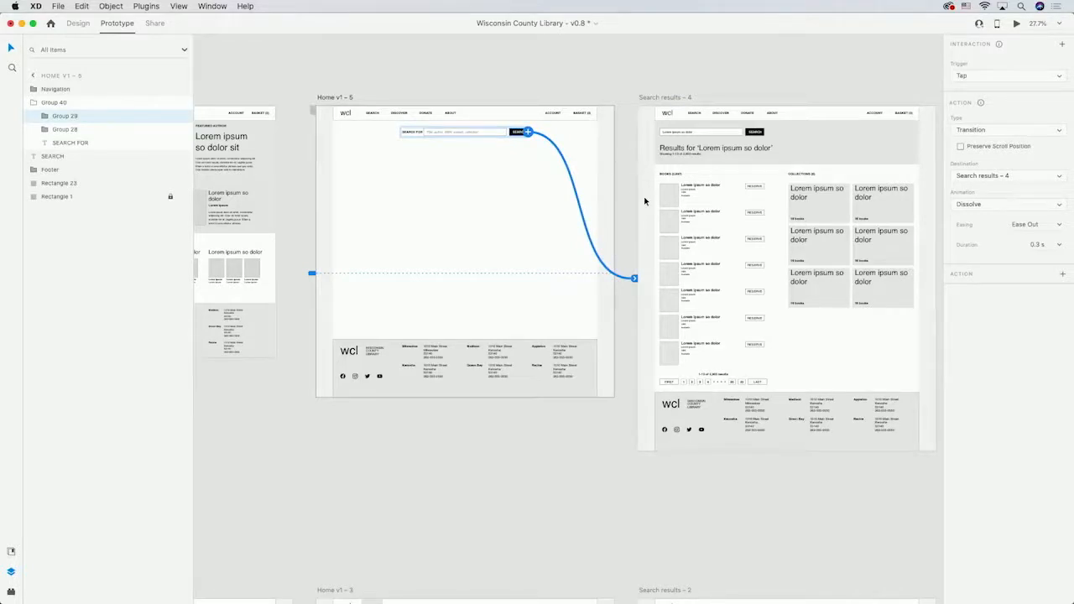
# - Link the third book's thumbnail in the Search results – 4 book list to the PDP – 4 artboard
pyautogui.hscroll(5, 645, 202)
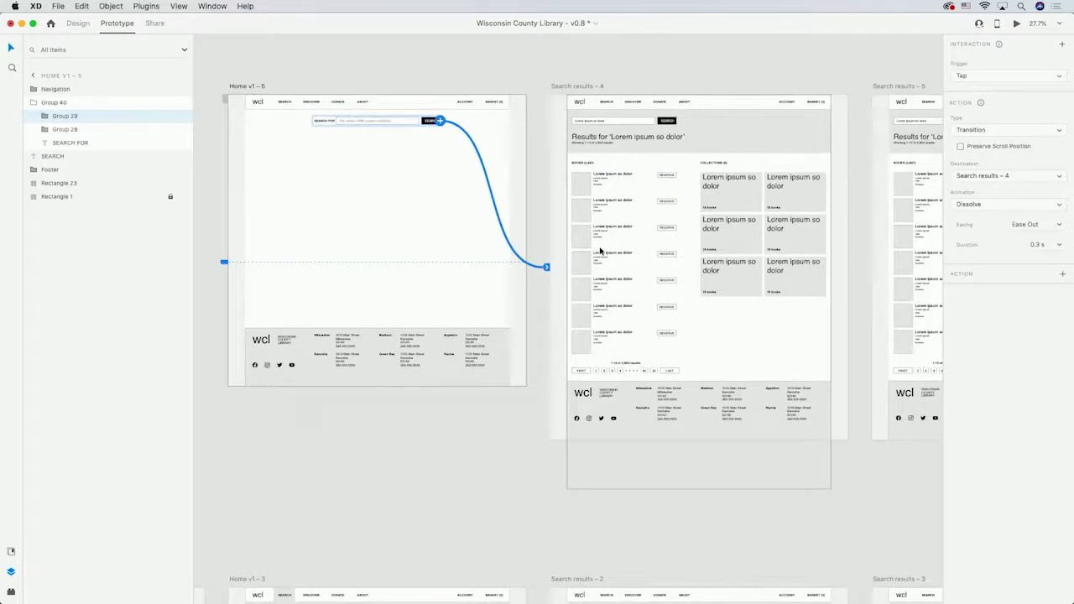
pyautogui.doubleClick(579, 242)
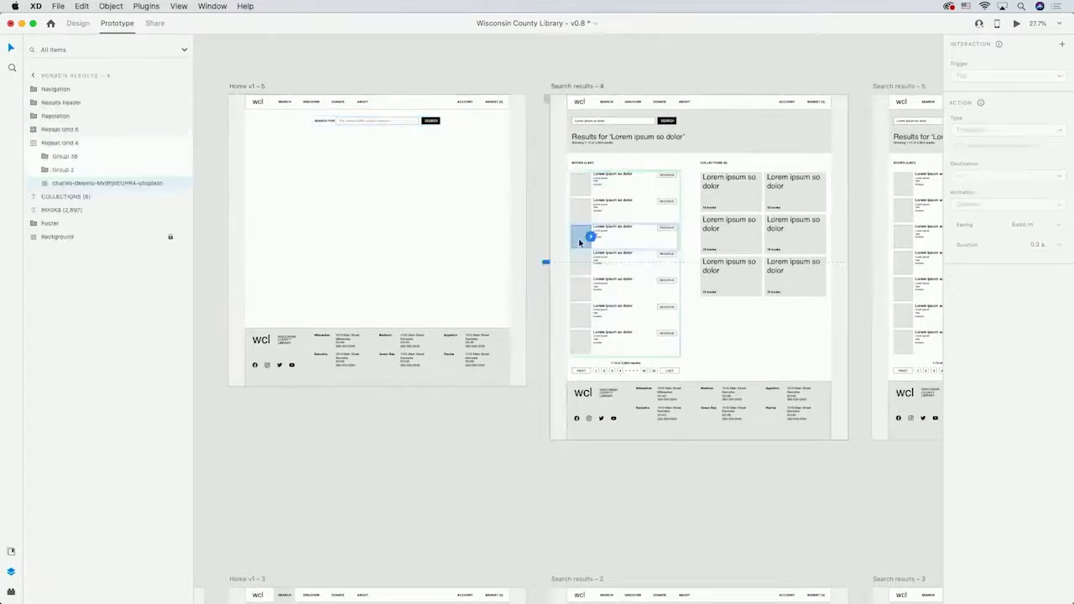
pyautogui.hscroll(10, 592, 241)
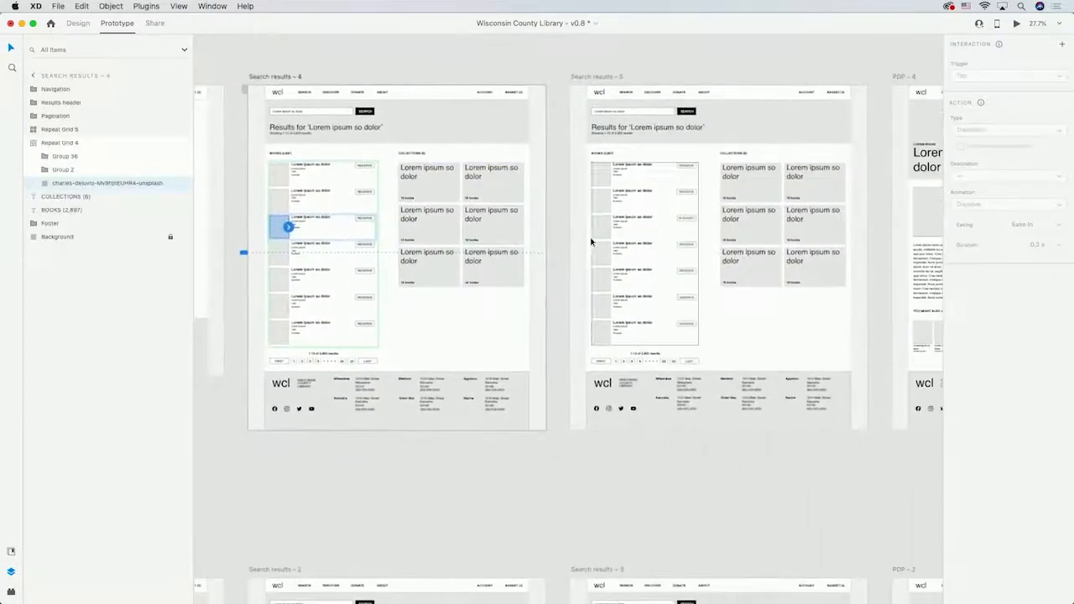
pyautogui.moveTo(288, 227); pyautogui.dragTo(827, 238)
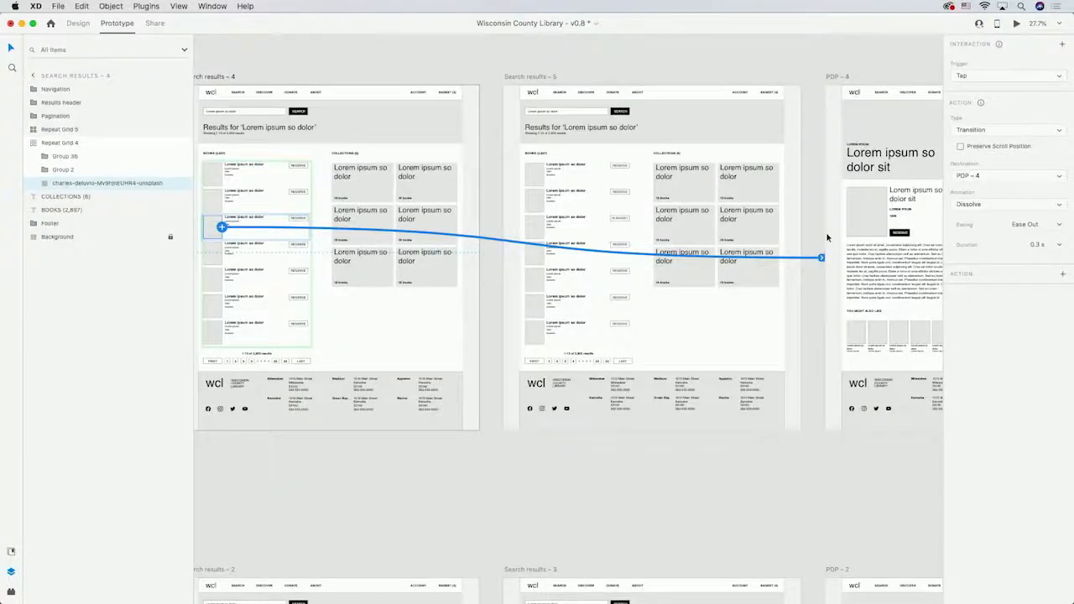
# - On Search results – 4, link the third book's text group to PDP – 4 and its RESERVE button to Search results – 5
pyautogui.click(252, 221)
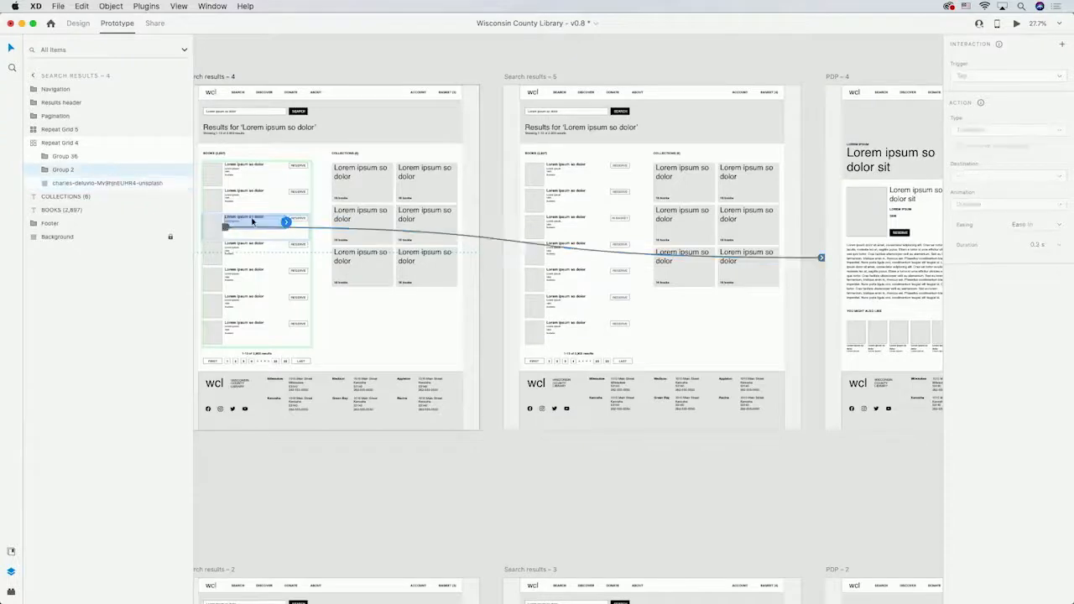
pyautogui.moveTo(287, 221); pyautogui.dragTo(856, 240)
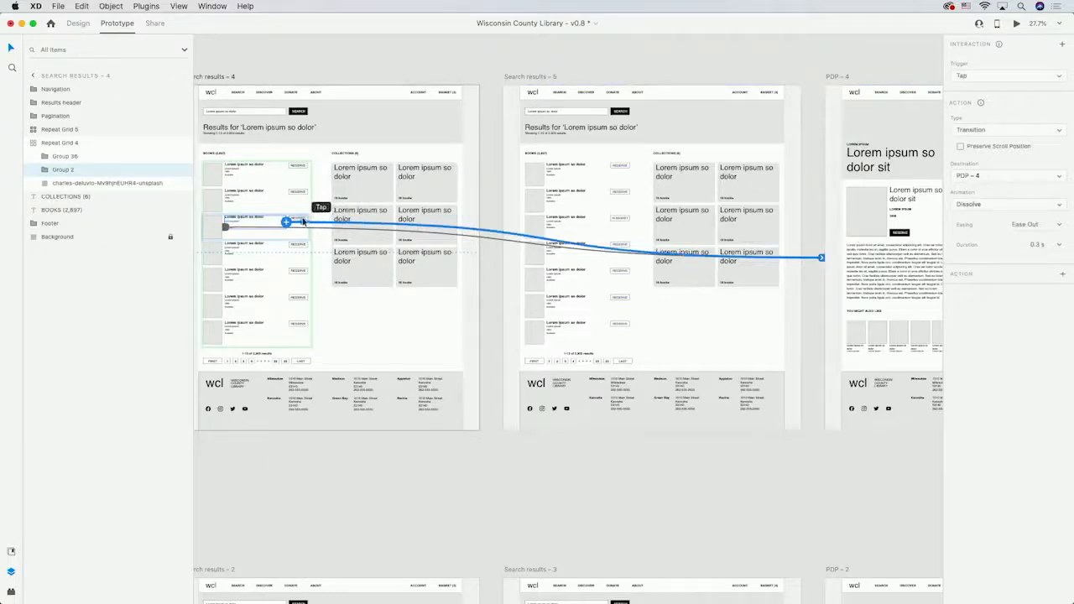
pyautogui.click(302, 220)
pyautogui.moveTo(308, 219); pyautogui.dragTo(505, 207)
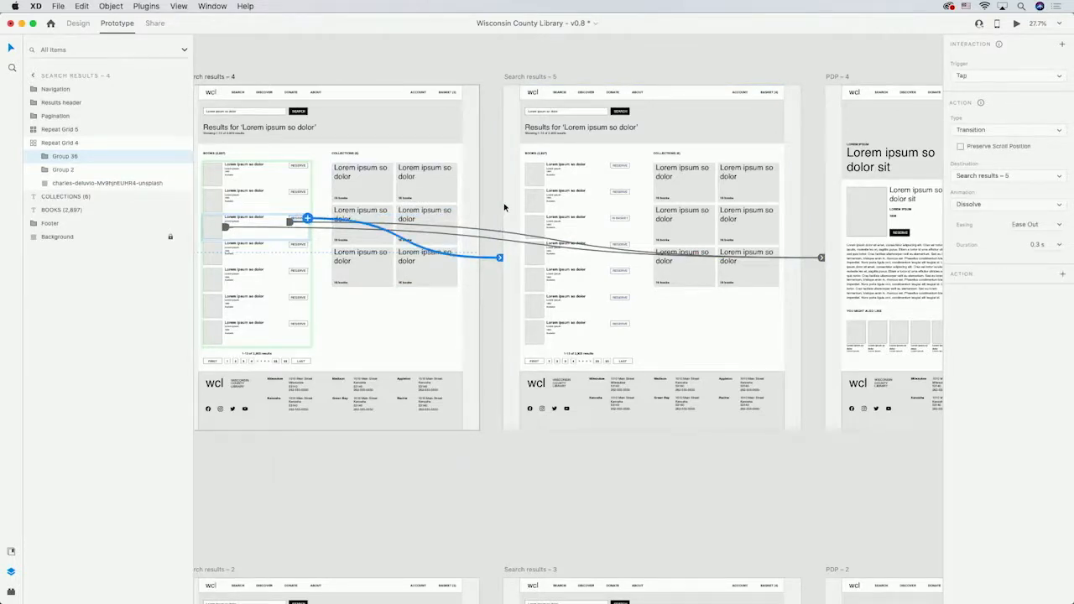
# - On Search results – 5, link the third book's thumbnail and its text group to PDP – 4
pyautogui.click(544, 228)
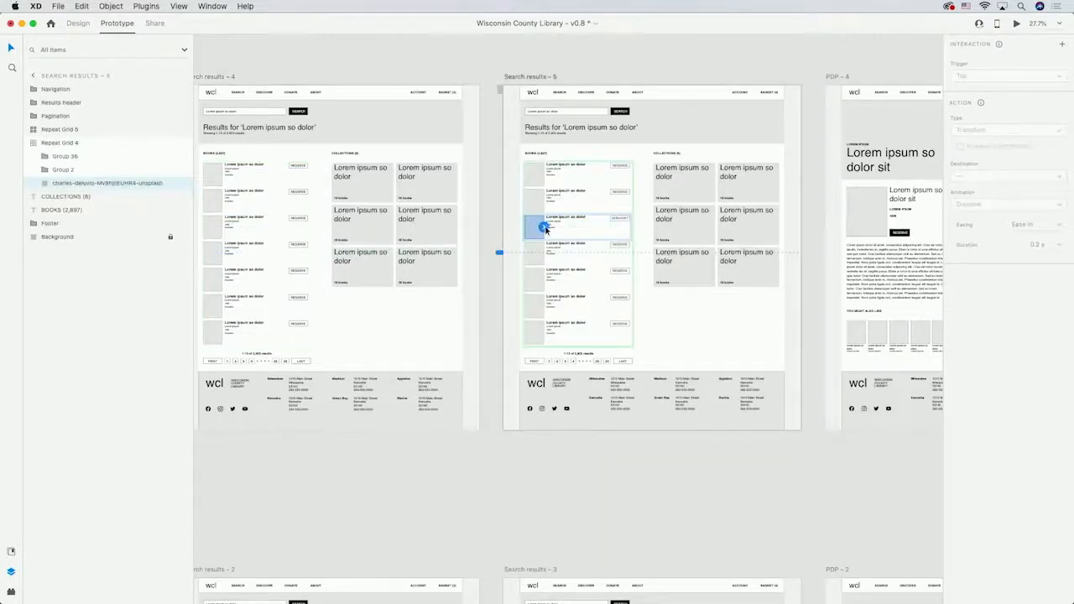
pyautogui.moveTo(544, 227); pyautogui.dragTo(877, 257)
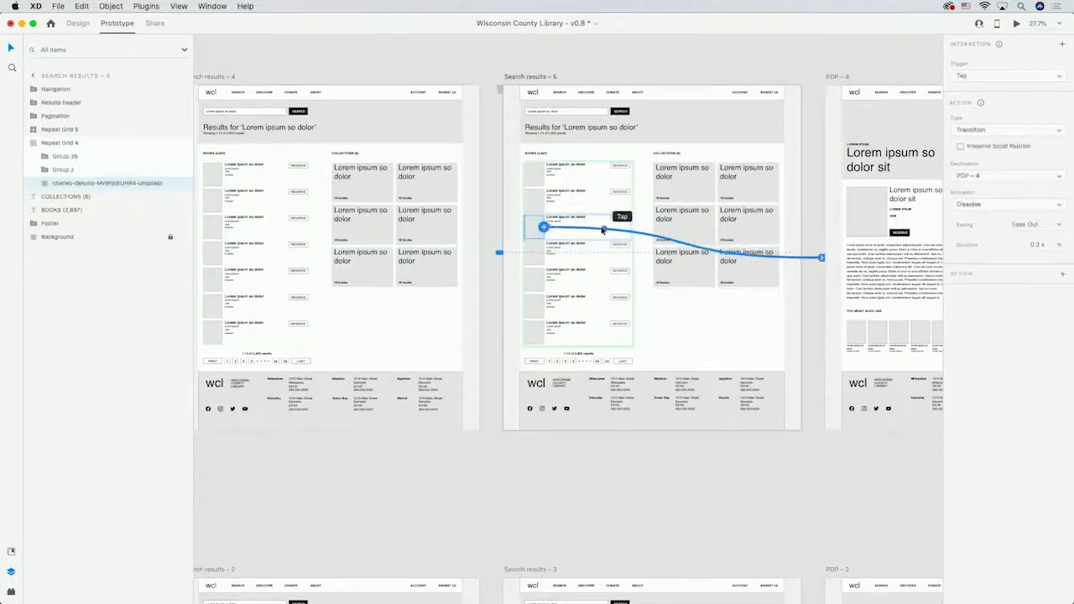
pyautogui.click(577, 221)
pyautogui.moveTo(610, 223); pyautogui.dragTo(829, 256)
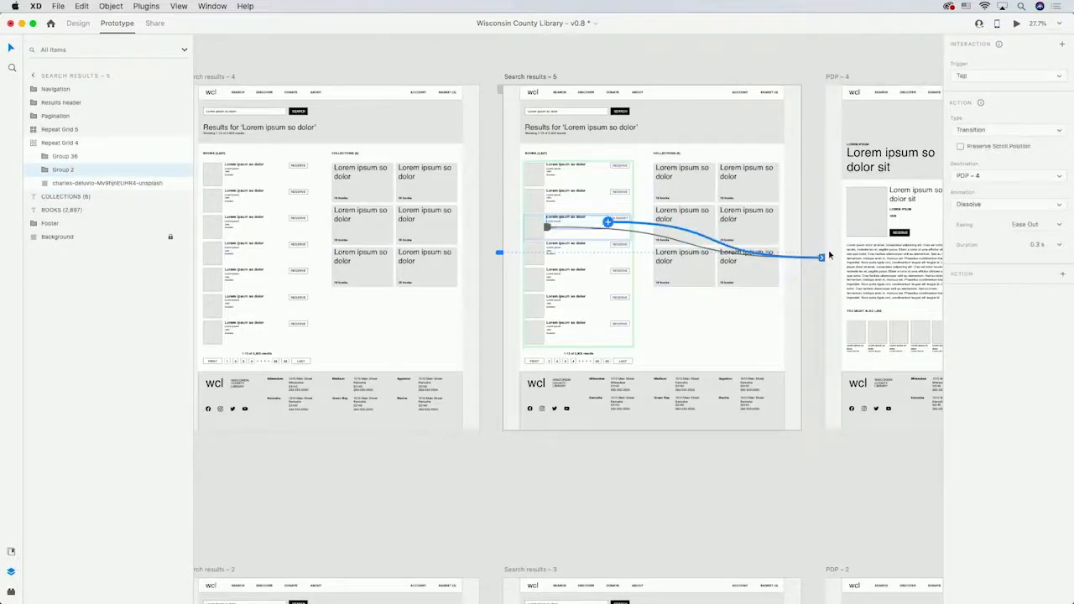
# - Link the RESERVE button on PDP – 4 to the PDP – 5 artboard
pyautogui.hscroll(5, 830, 255)
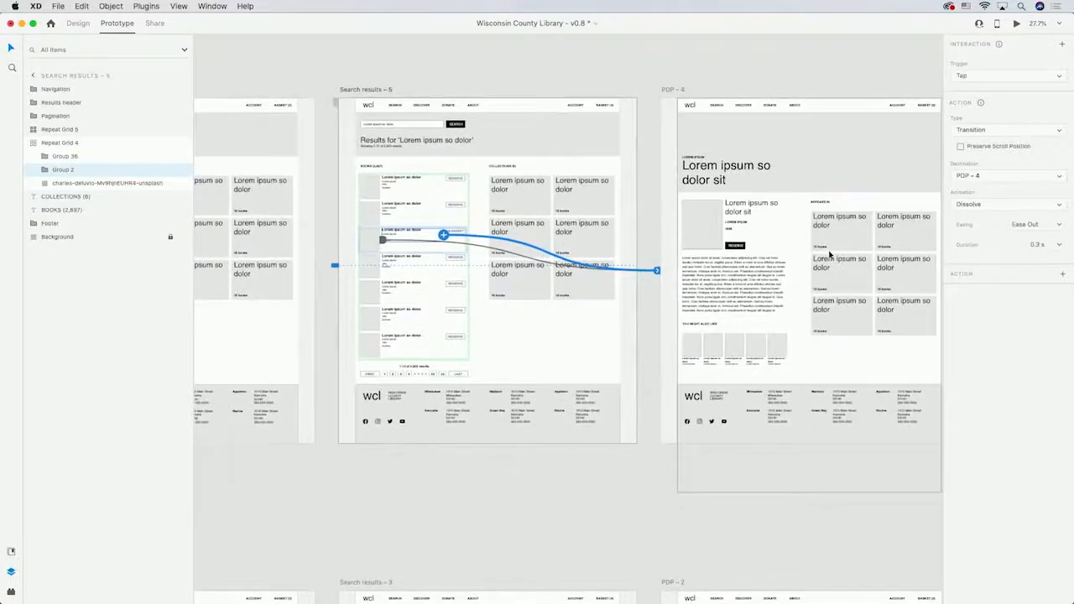
pyautogui.hscroll(10, 830, 255)
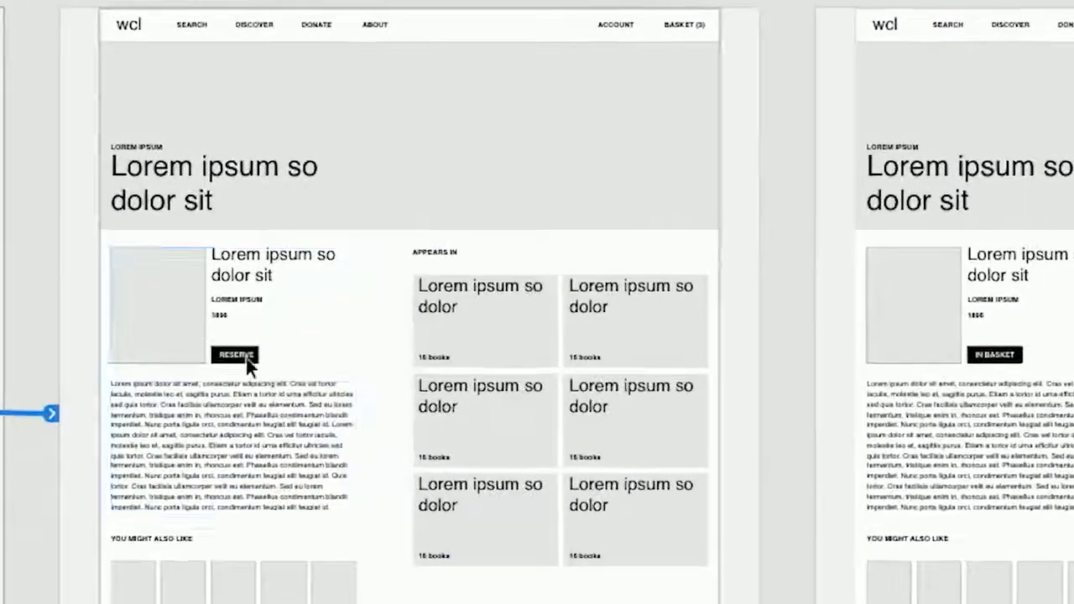
pyautogui.click(241, 355)
pyautogui.click(241, 355)
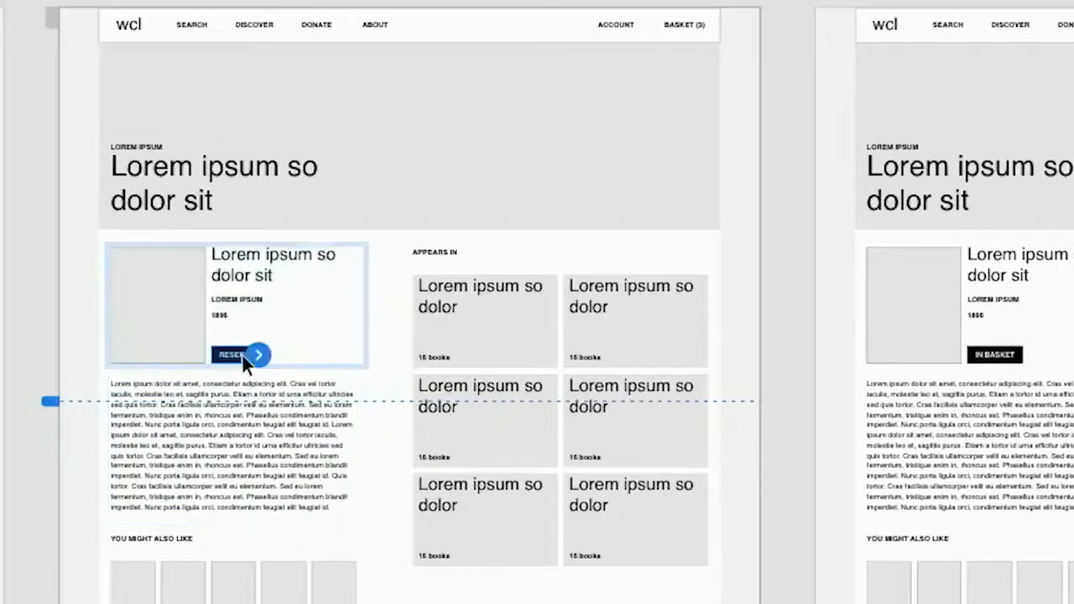
pyautogui.moveTo(260, 352); pyautogui.dragTo(822, 392)
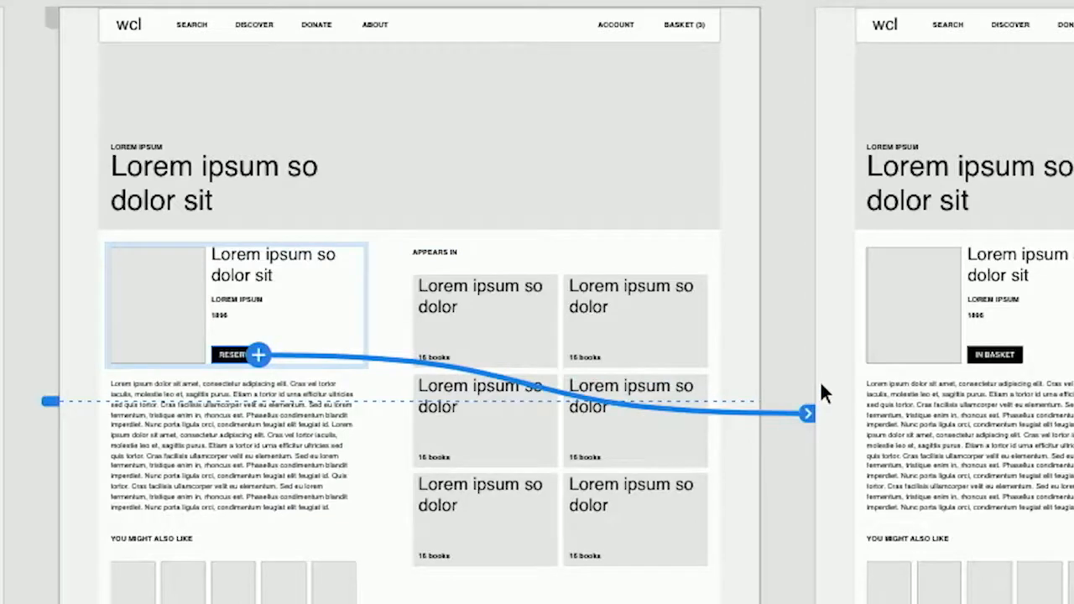
# - Link the BASKET (3) navigation item on PDP – 5 to the Basket – 4 artboard
pyautogui.hscroll(10, 820, 380)
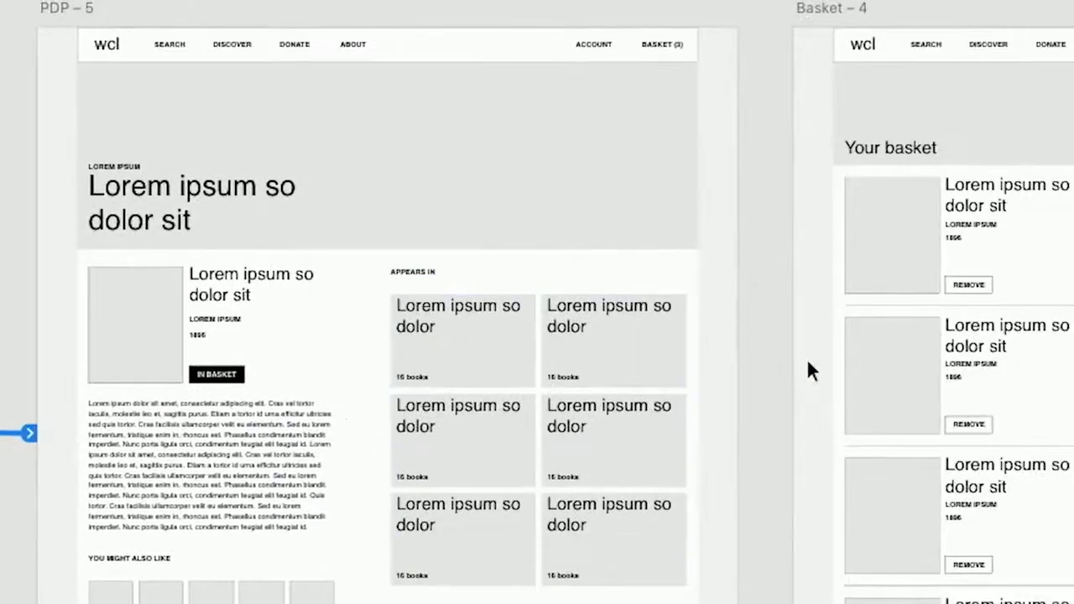
pyautogui.doubleClick(657, 46)
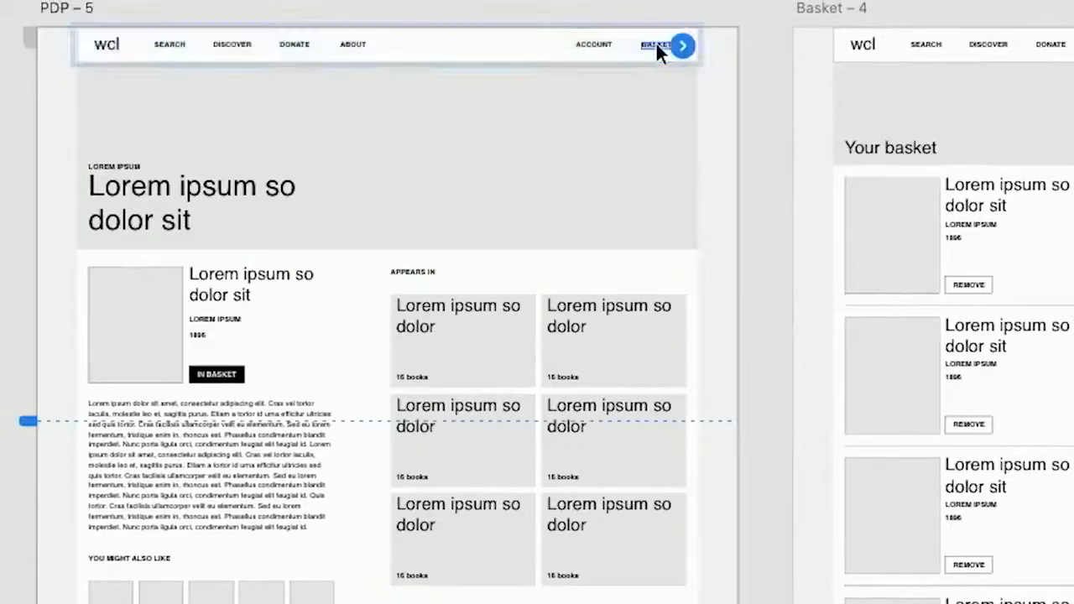
pyautogui.moveTo(683, 47); pyautogui.dragTo(803, 233)
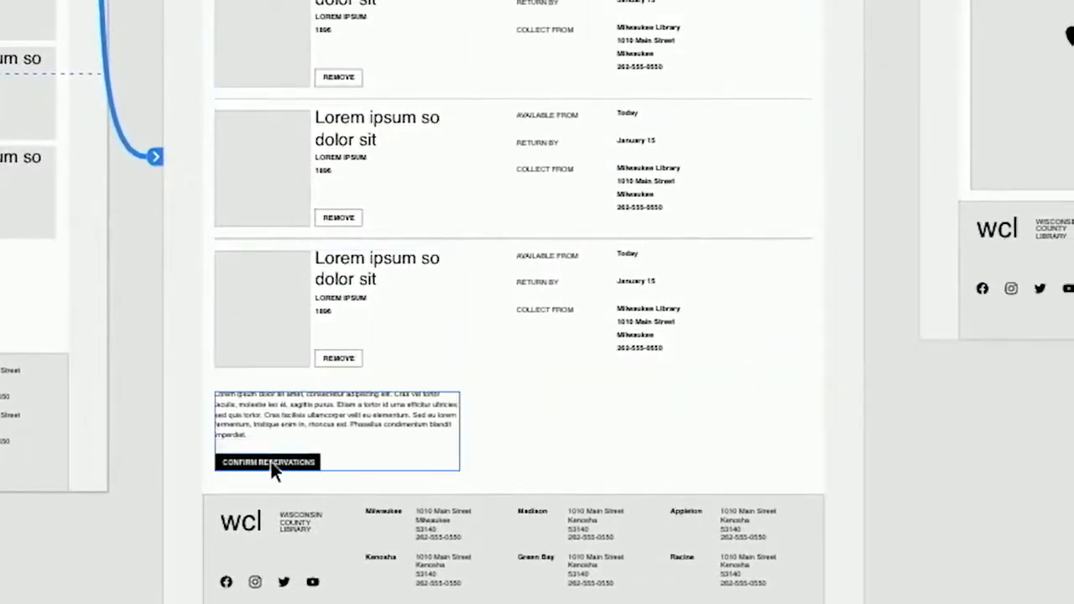
# - Link the CONFIRM RESERVATIONS button on Basket – 4 to the Basket – 5 artboard
pyautogui.click(271, 464)
pyautogui.click(271, 464)
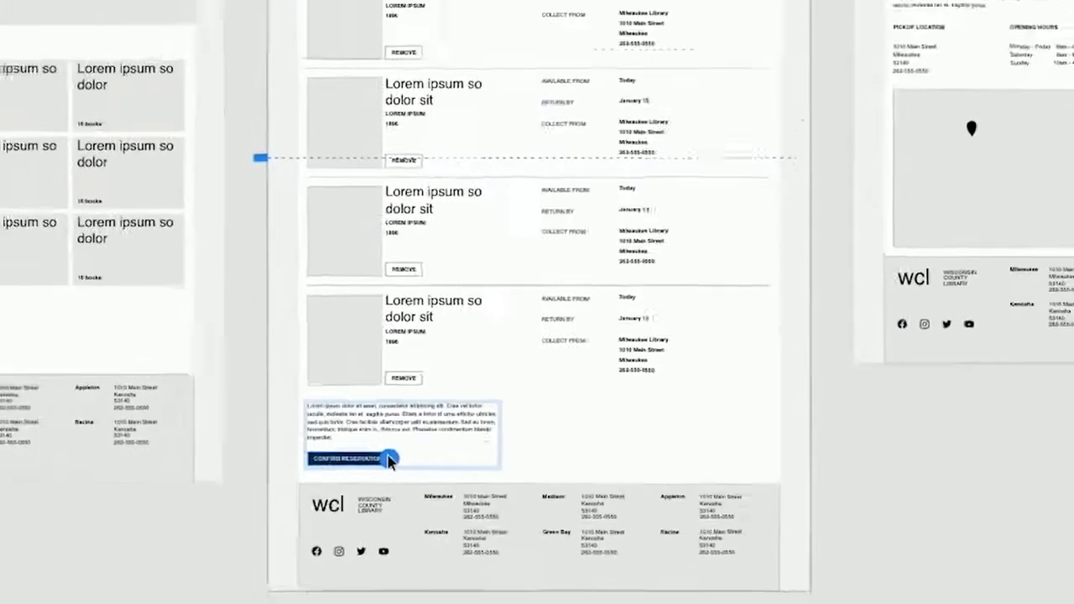
pyautogui.moveTo(319, 460); pyautogui.dragTo(939, 58)
pyautogui.moveTo(761, 281); pyautogui.dragTo(760, 282)
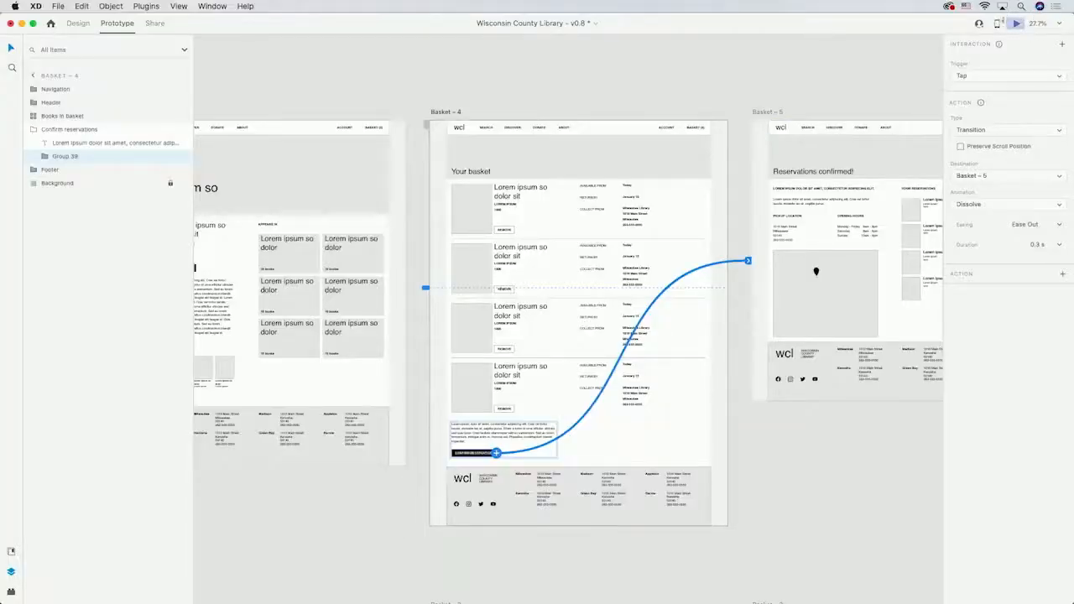
# - Preview the prototype from the home page, run the book search and open the third book in the results
pyautogui.click(1016, 24)
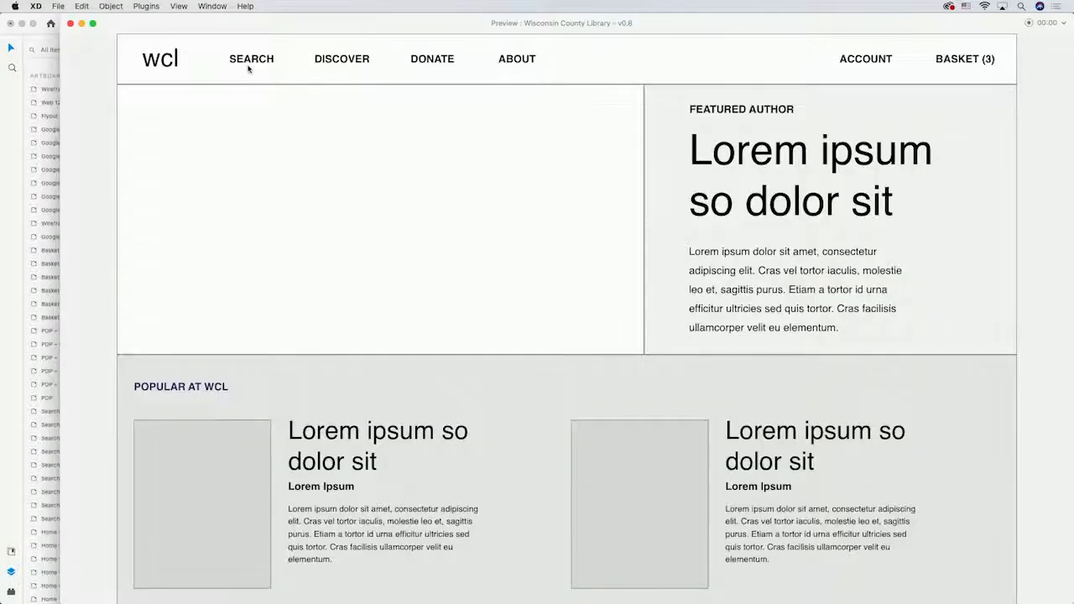
pyautogui.click(251, 62)
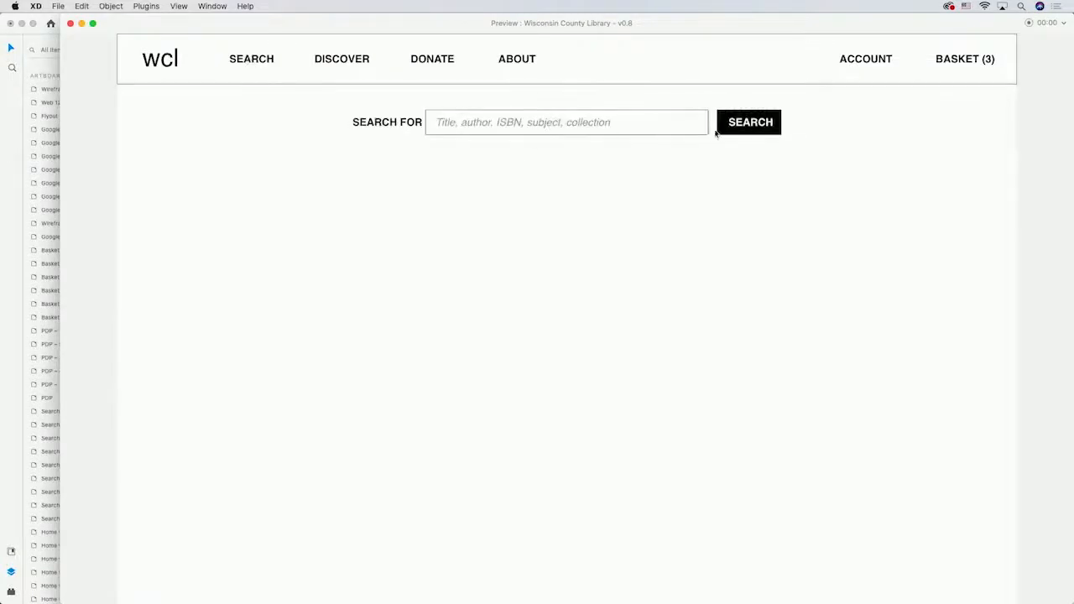
pyautogui.click(740, 125)
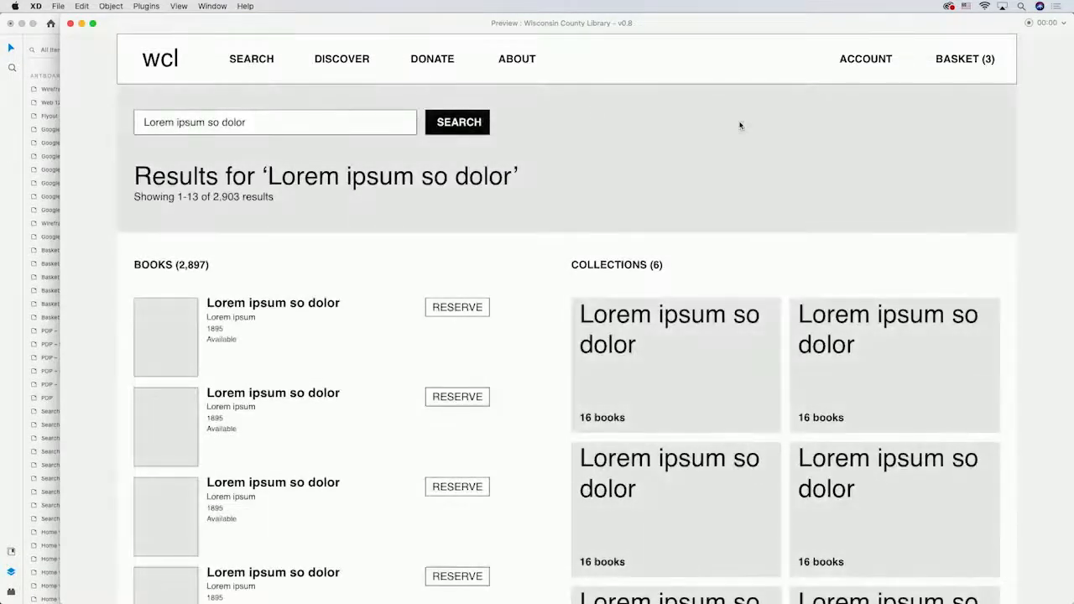
pyautogui.scroll(-5, 583, 307)
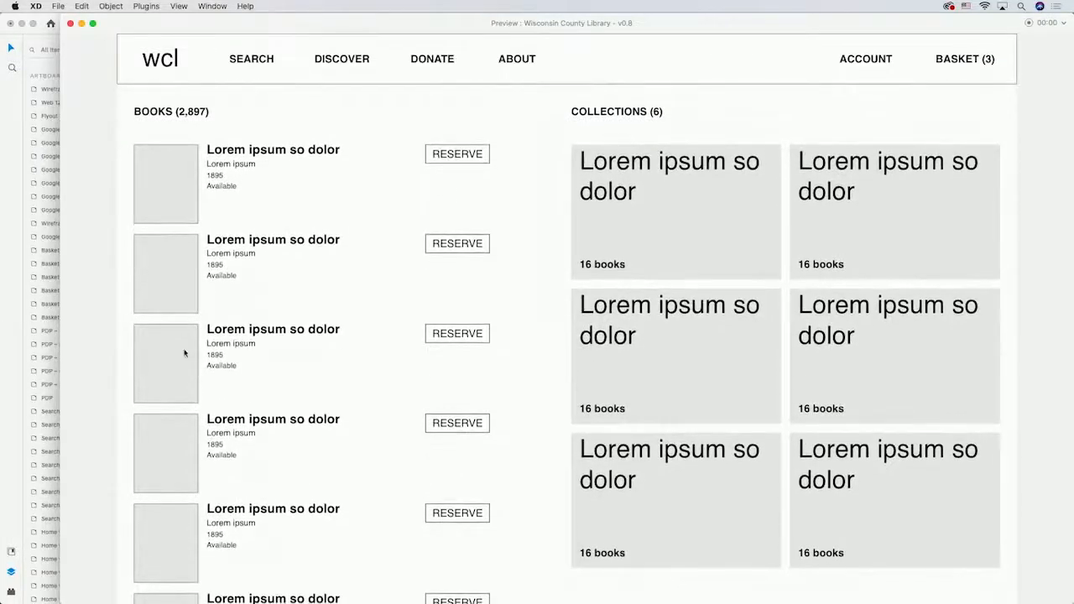
pyautogui.click(184, 353)
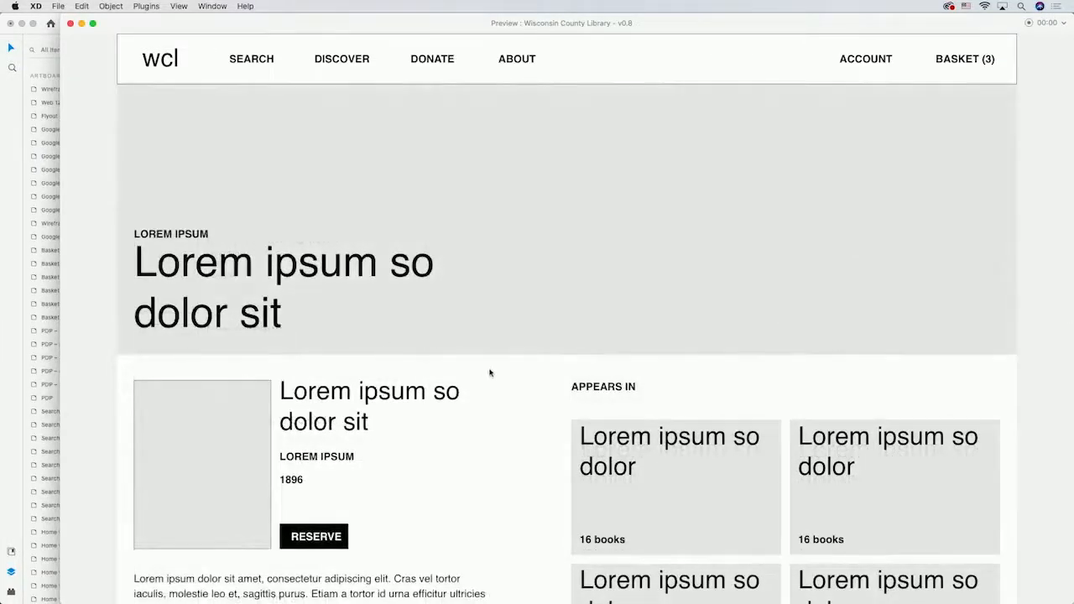
# - In the preview, reserve the book, open the basket and confirm the reservations
pyautogui.scroll(-6, 490, 373)
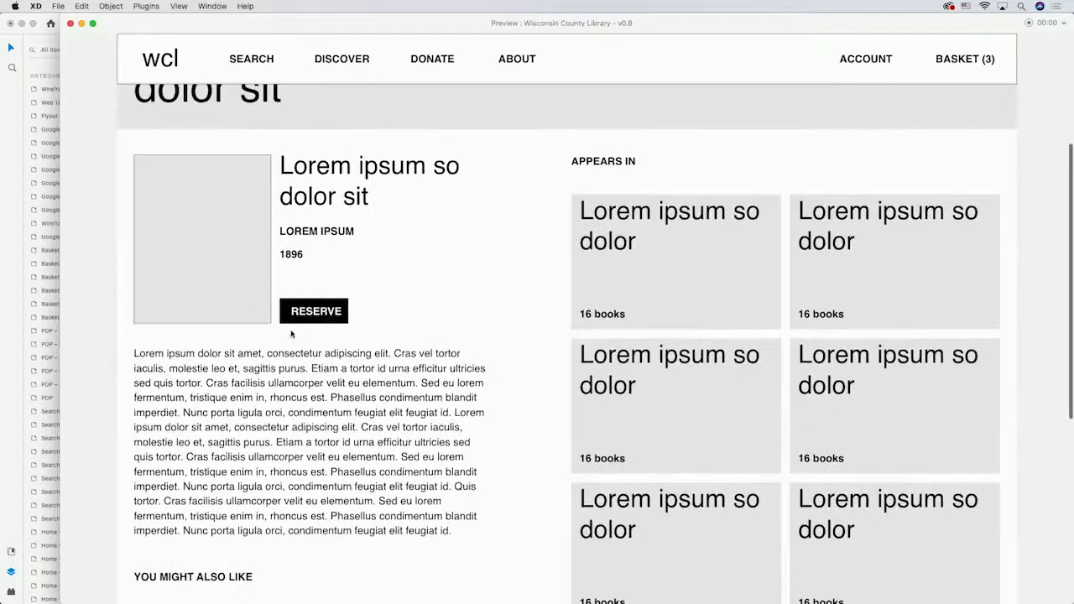
pyautogui.click(325, 311)
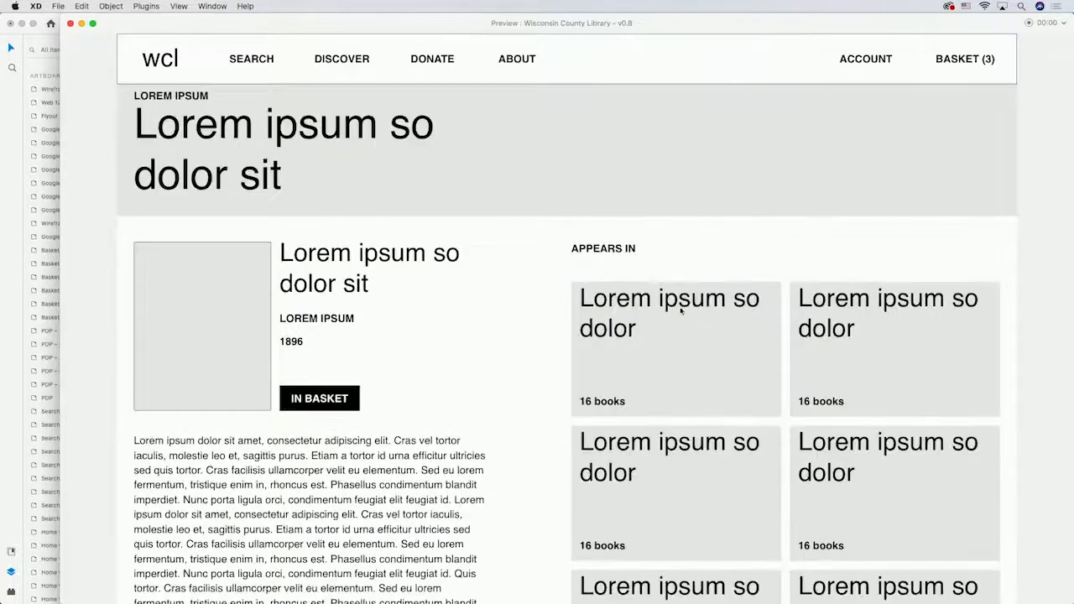
pyautogui.click(964, 61)
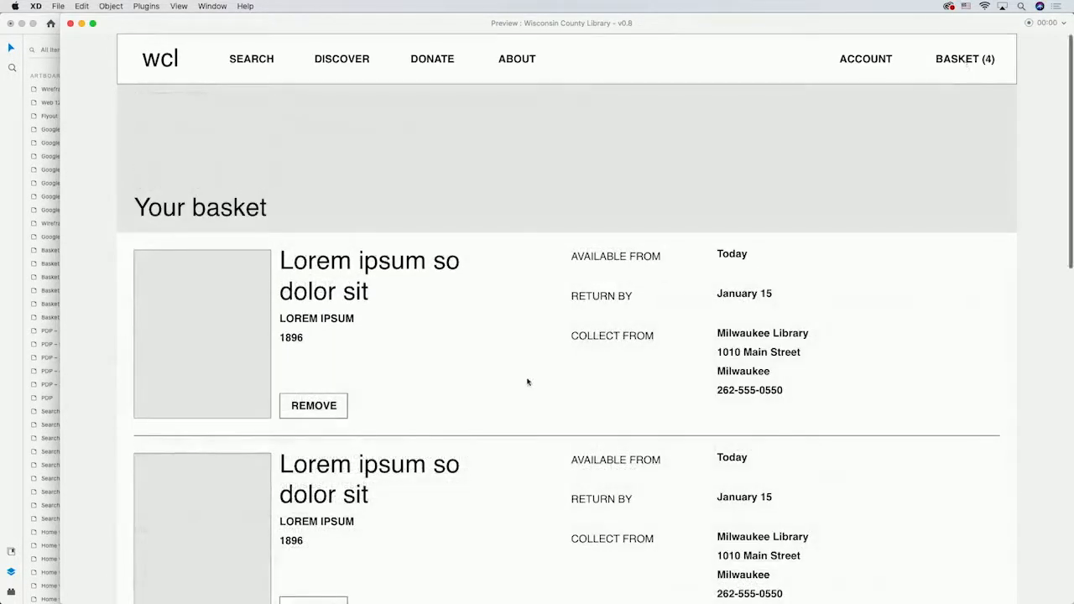
pyautogui.scroll(-5, 528, 382)
pyautogui.scroll(-4, 528, 381)
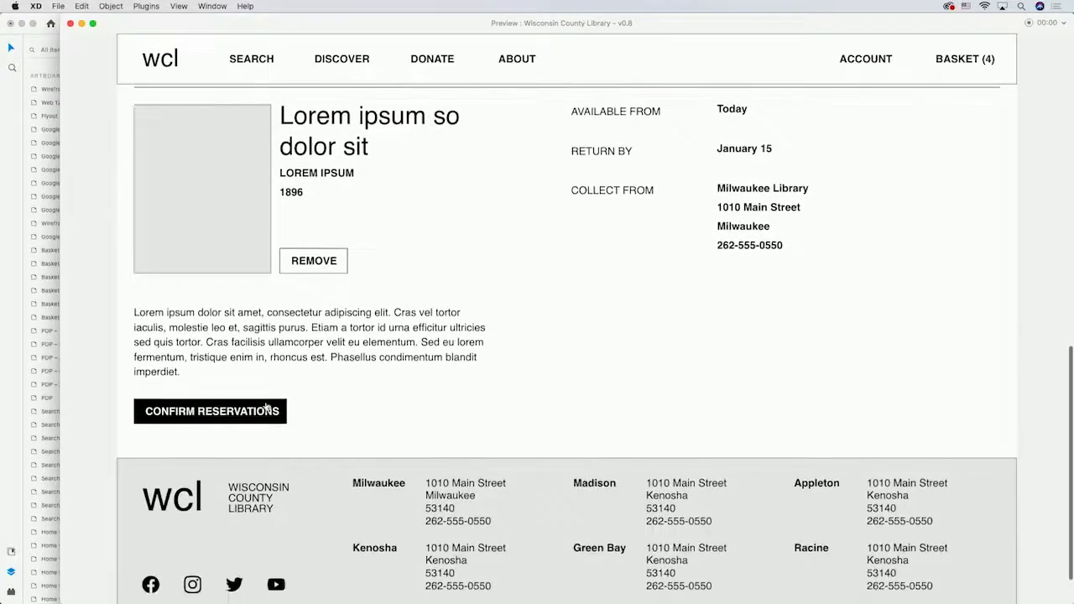
pyautogui.click(263, 410)
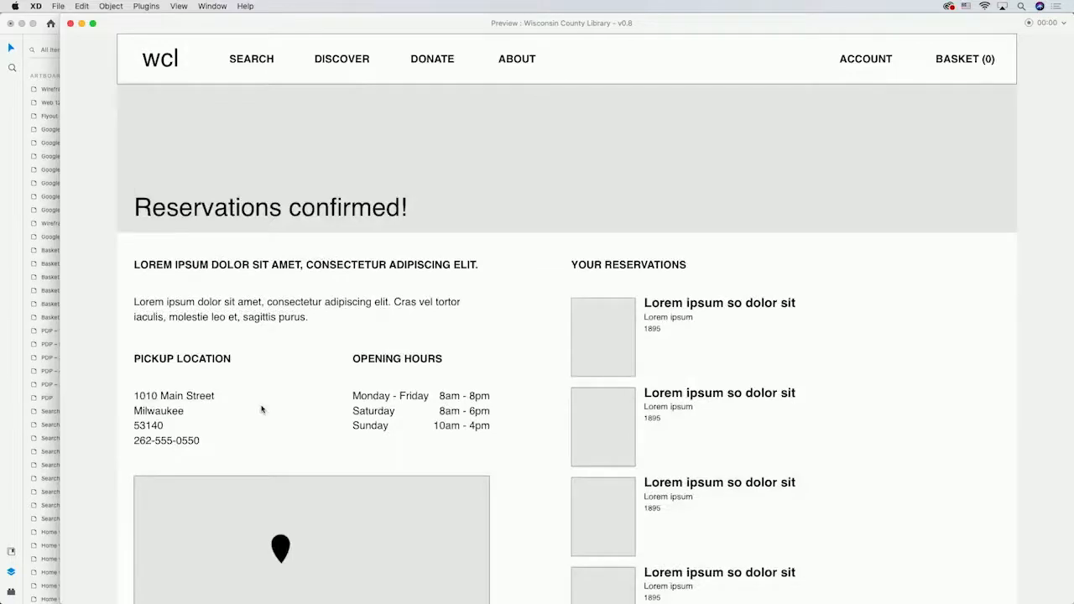
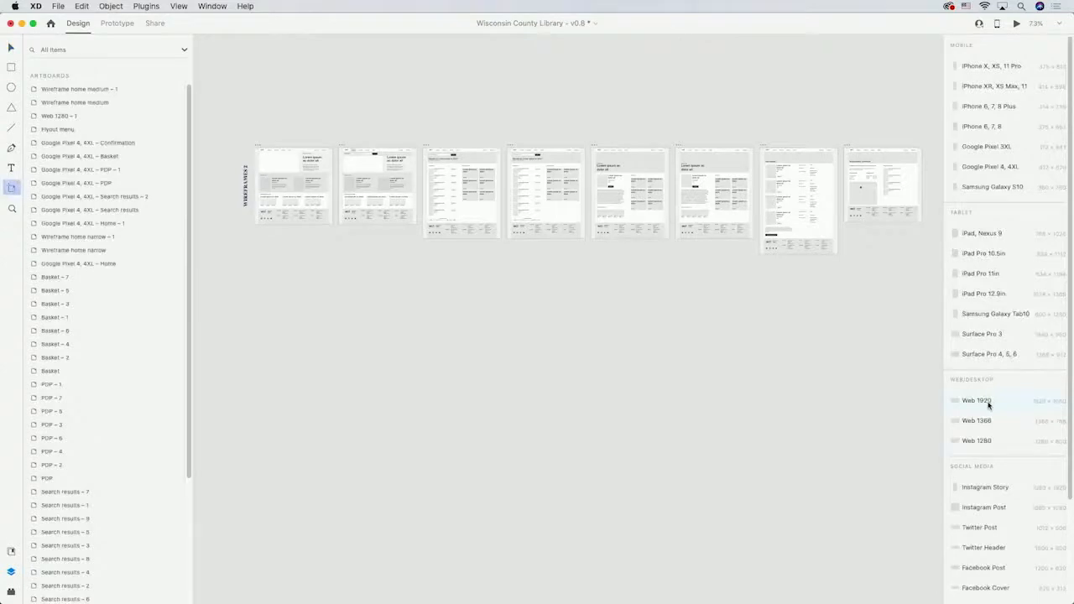
# - Add a Web 1920 artboard beneath the first home page wireframe and extend its height to about 2236 px
pyautogui.press('v')
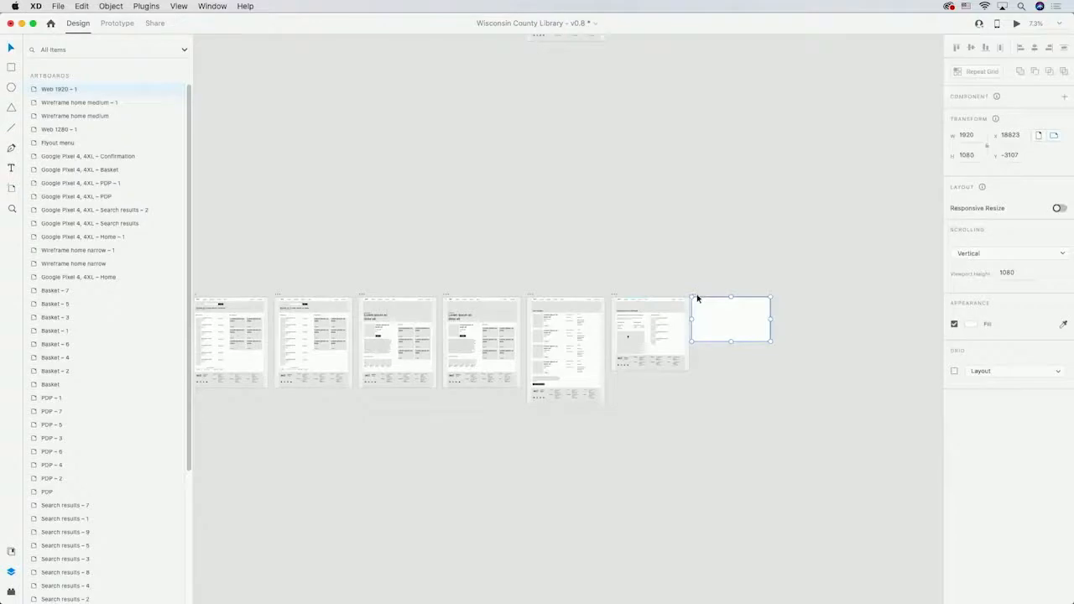
pyautogui.moveTo(697, 298); pyautogui.dragTo(337, 323)
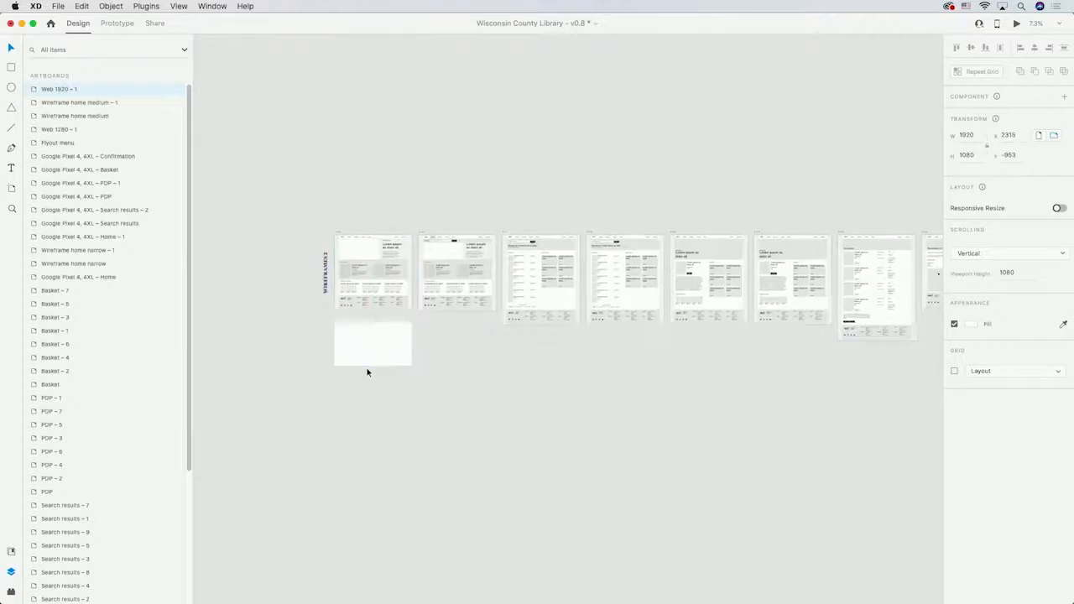
pyautogui.scroll(10, 365, 370)
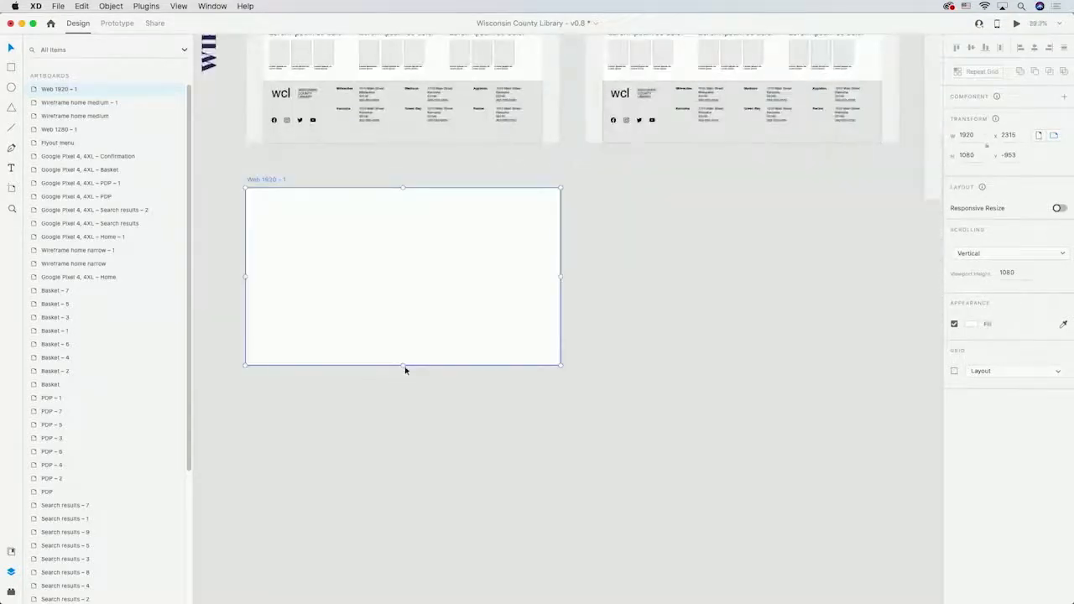
pyautogui.moveTo(403, 365); pyautogui.dragTo(421, 557)
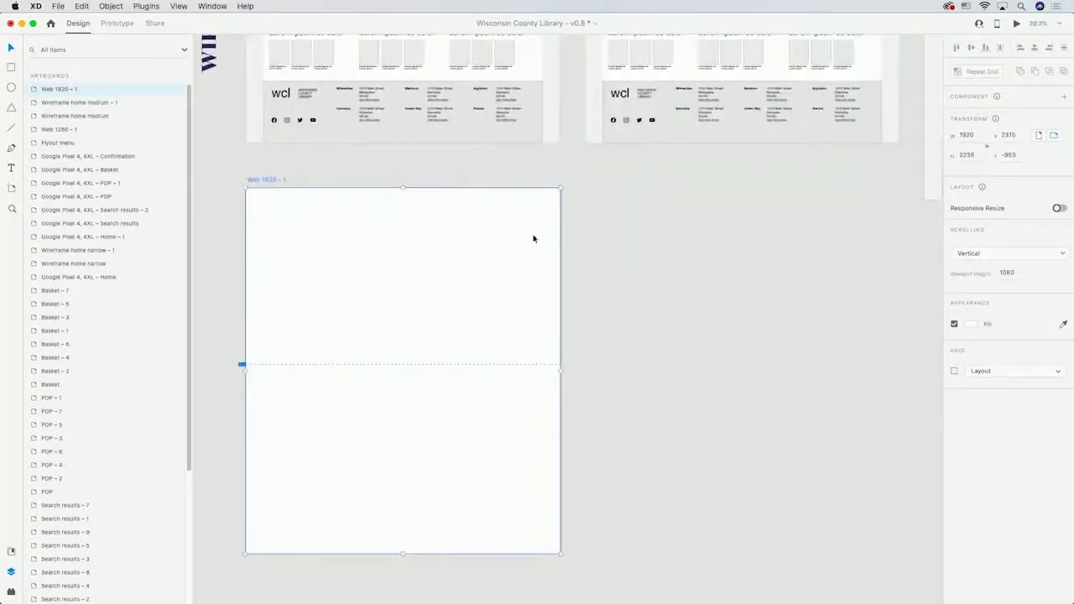
pyautogui.click(584, 235)
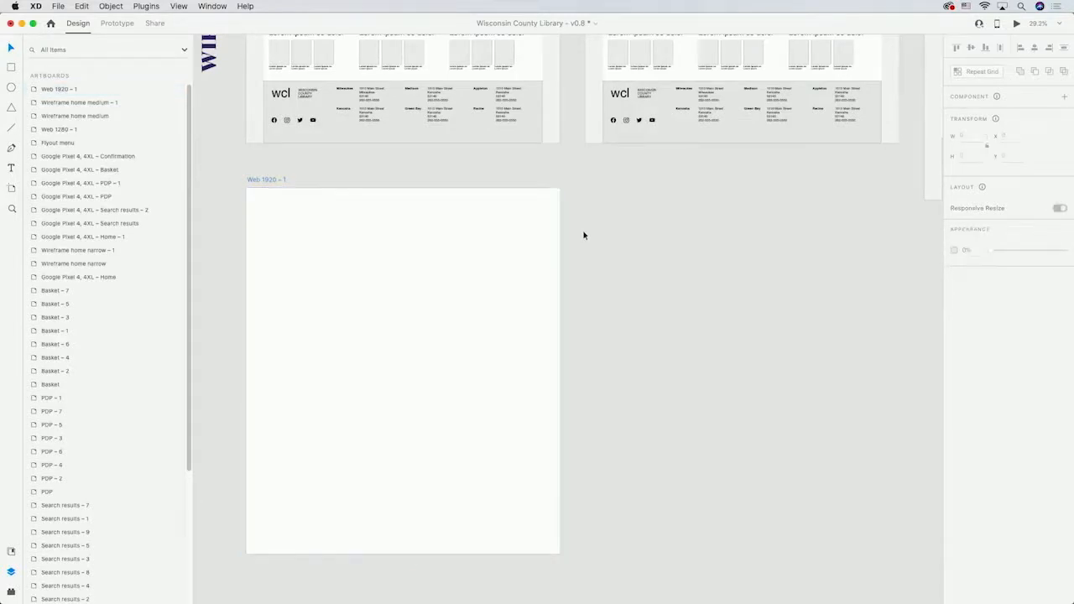
# - Show the new artboard's layout grid and draw a borderless black header bar, 1700 × 122 px, along its upper edge
pyautogui.click(263, 211)
pyautogui.scroll(8, 264, 211)
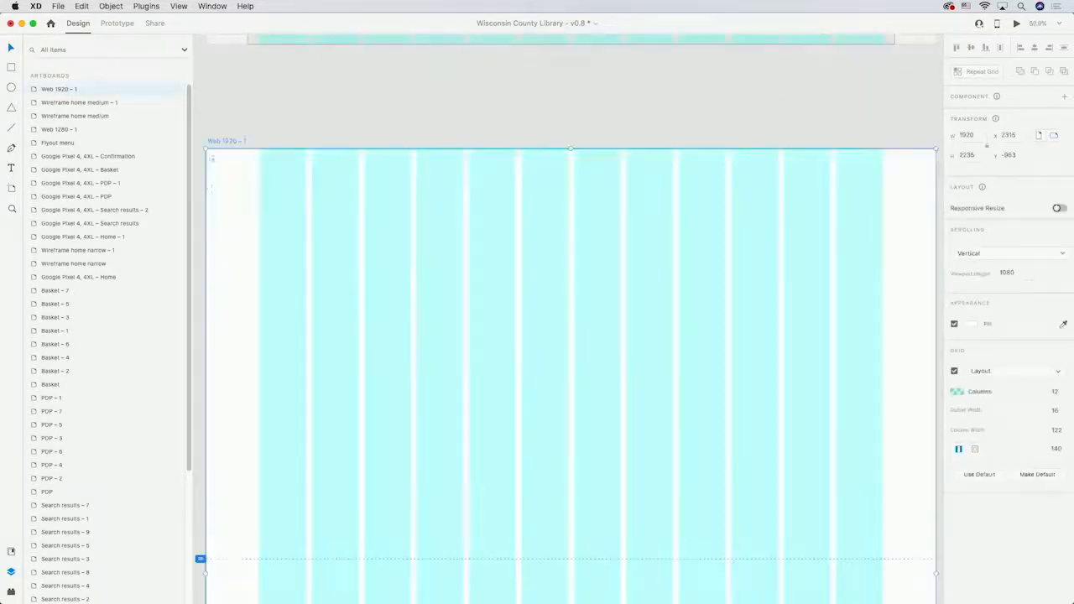
pyautogui.click(12, 68)
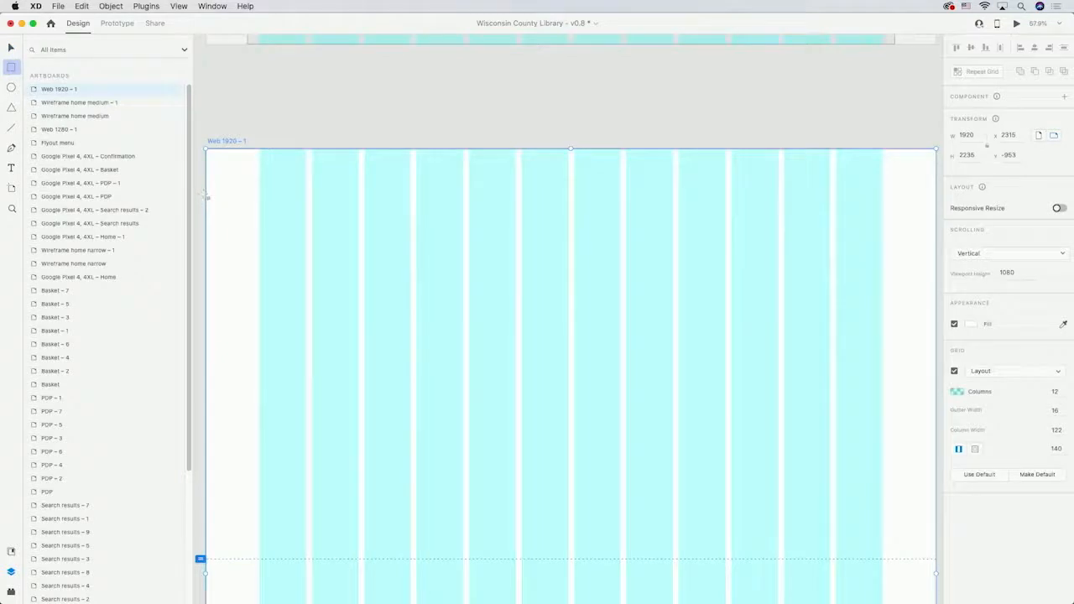
pyautogui.moveTo(207, 196); pyautogui.dragTo(914, 154)
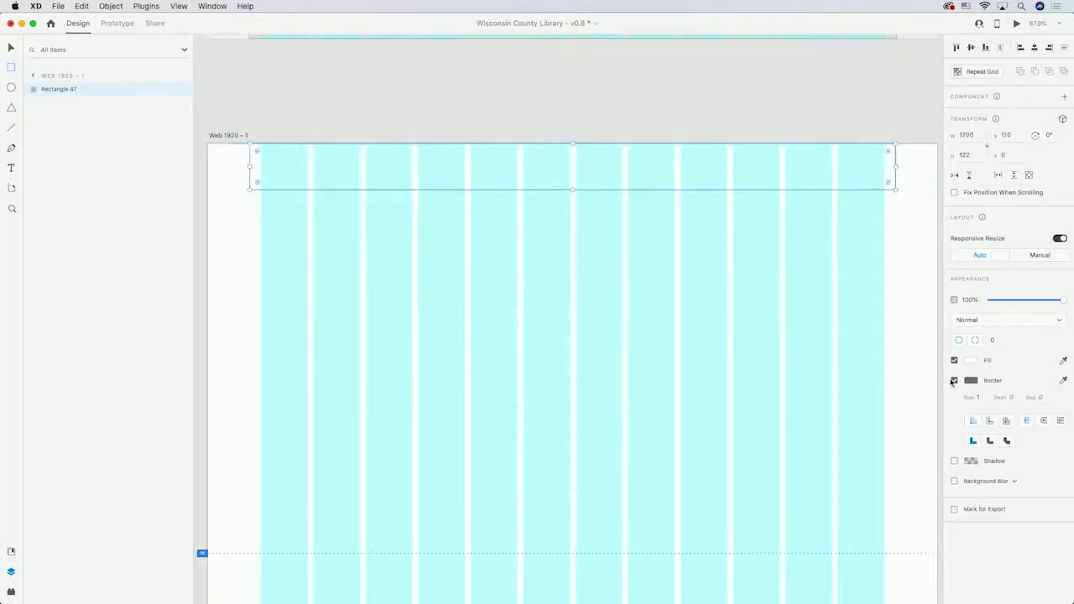
pyautogui.click(955, 382)
pyautogui.click(971, 361)
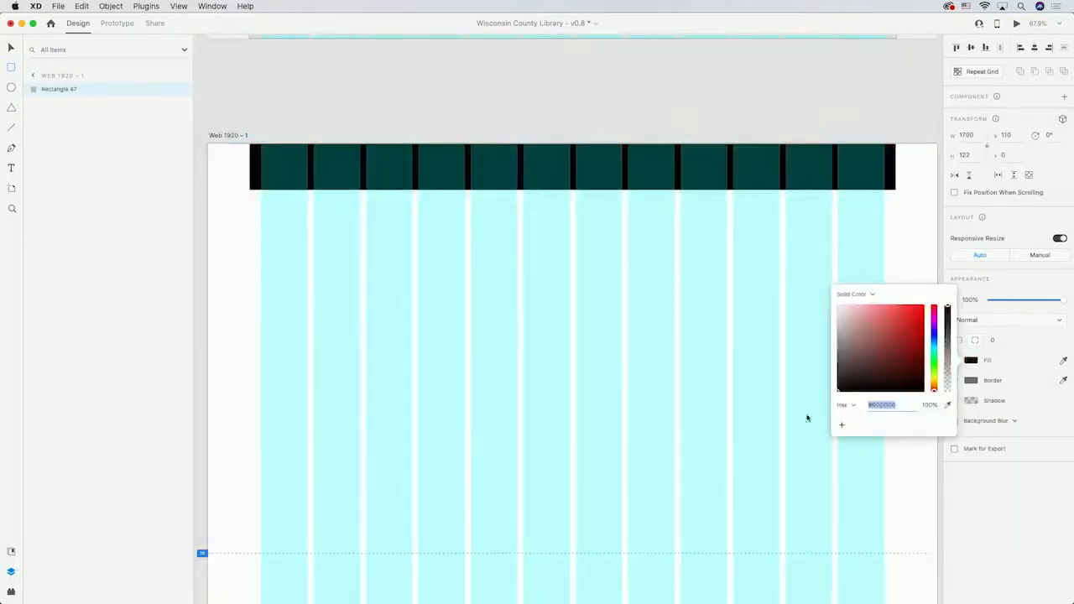
pyautogui.click(11, 49)
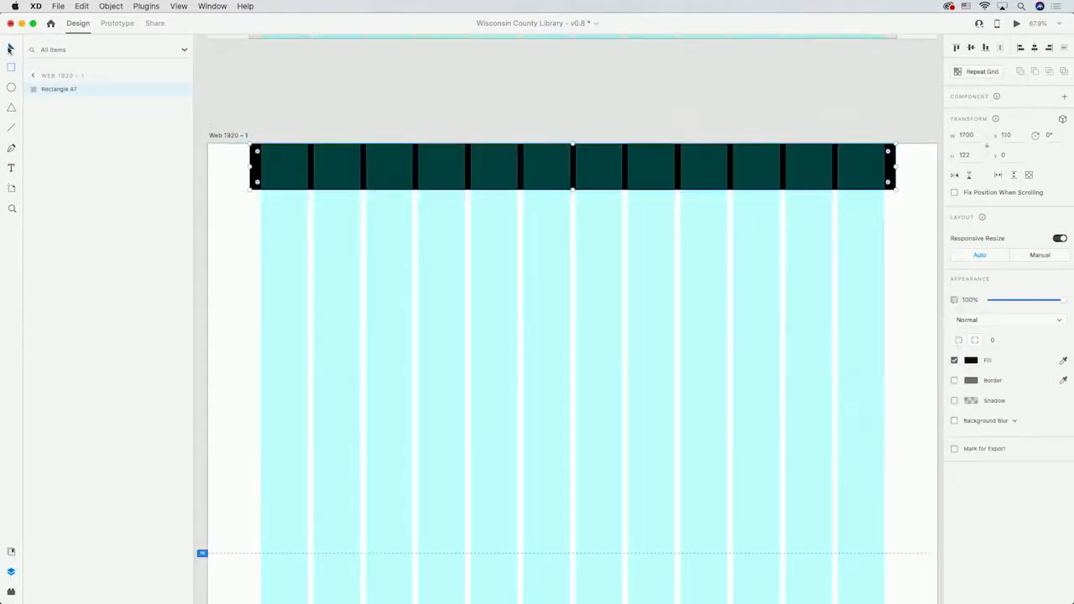
# - Try Artboard 1.png as the fill of a 160 × 64 px rectangle at the start of the header bar, and delete it
pyautogui.click(283, 238)
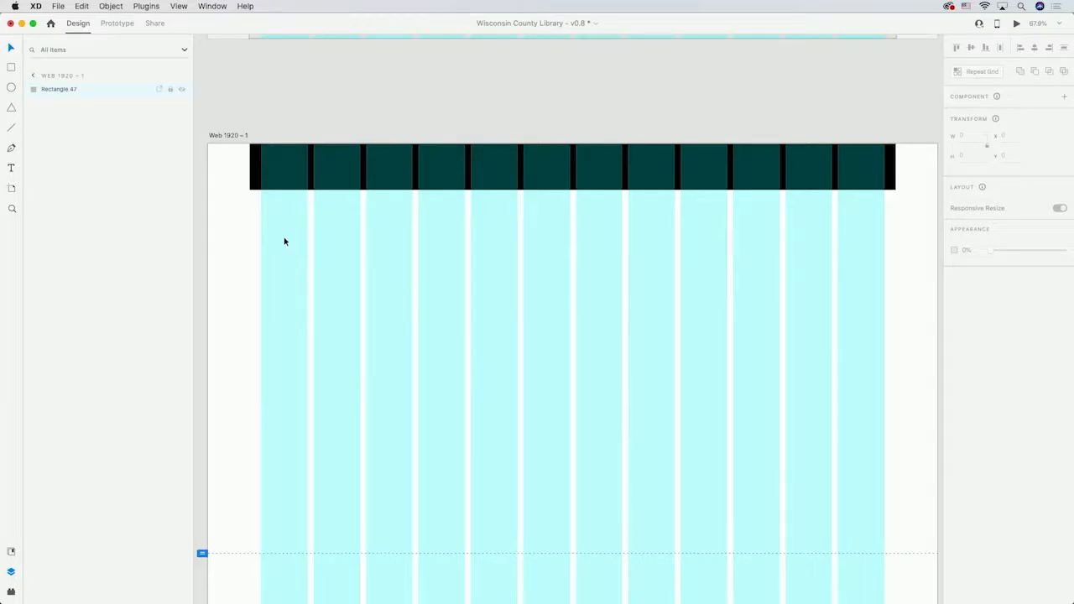
pyautogui.click(11, 67)
pyautogui.moveTo(261, 155); pyautogui.dragTo(330, 180)
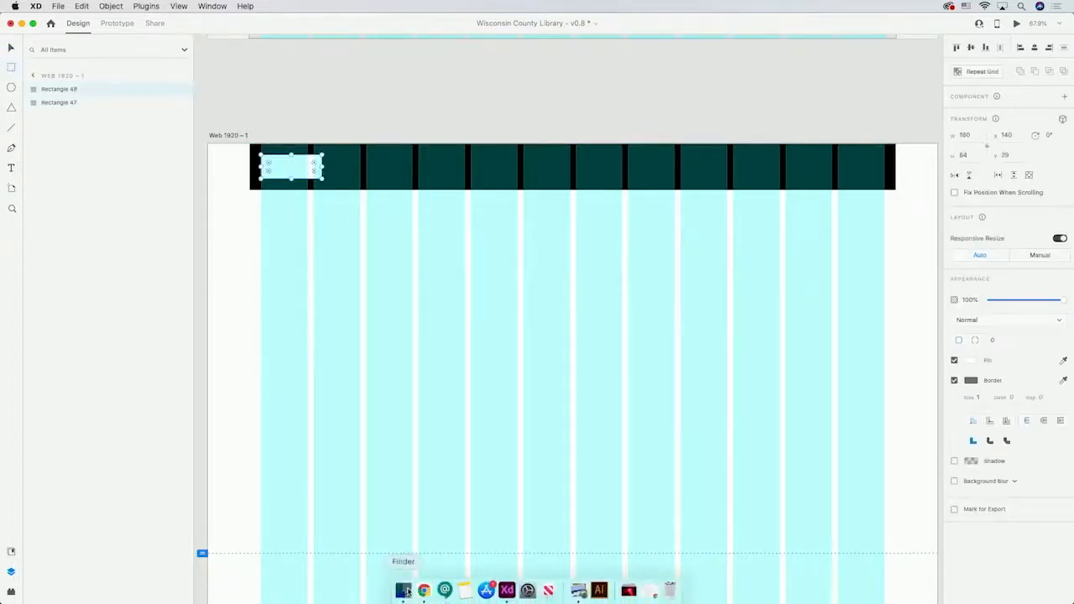
pyautogui.click(403, 594)
pyautogui.moveTo(367, 159); pyautogui.dragTo(502, 139)
pyautogui.moveTo(520, 192); pyautogui.dragTo(294, 168)
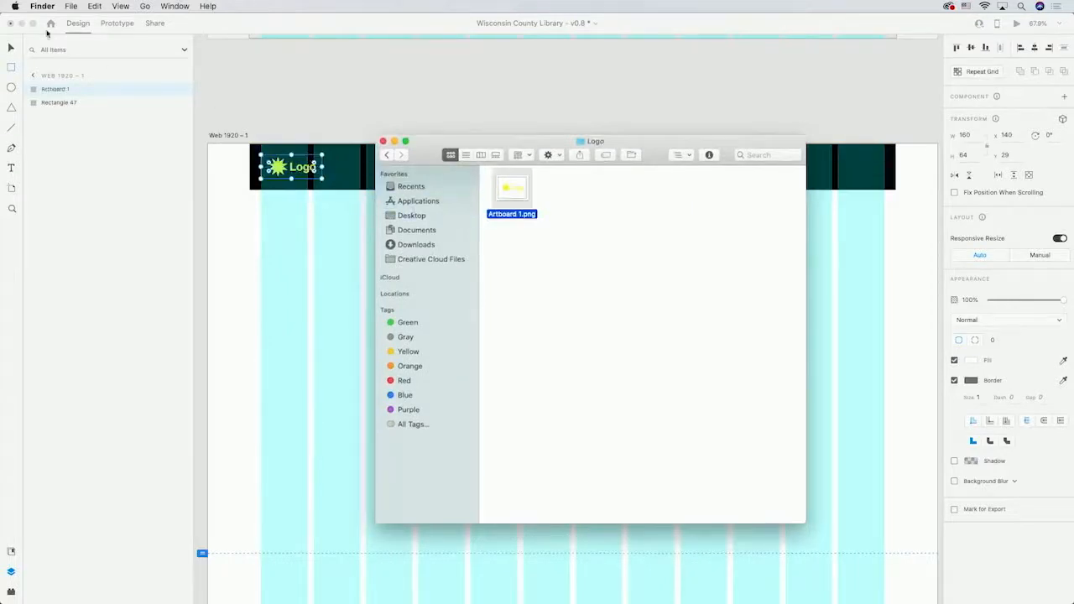
pyautogui.click(12, 43)
pyautogui.click(297, 103)
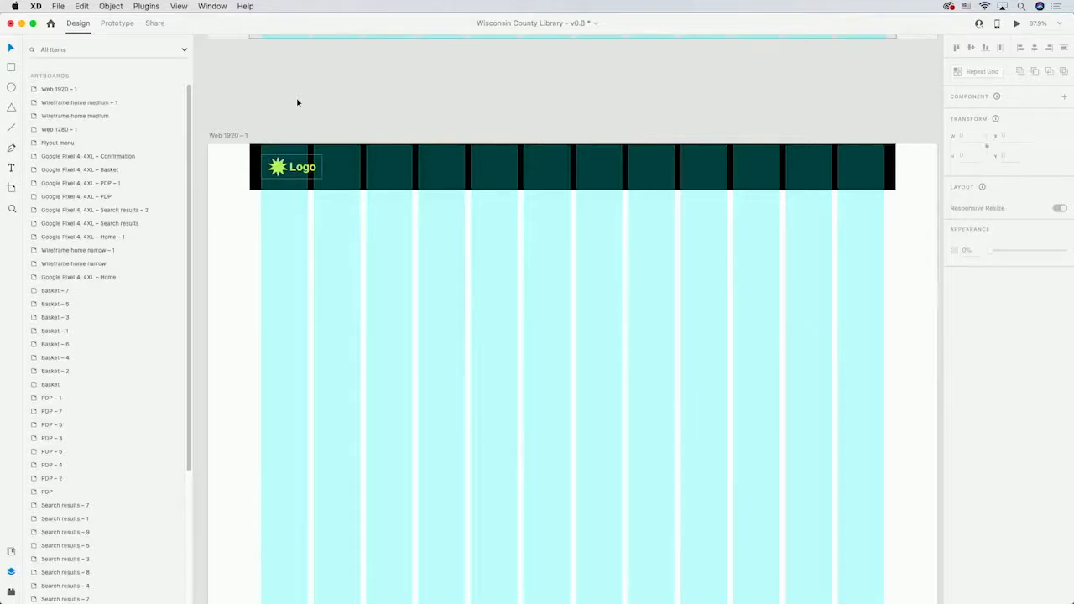
pyautogui.click(282, 171)
pyautogui.press('BackSpace')
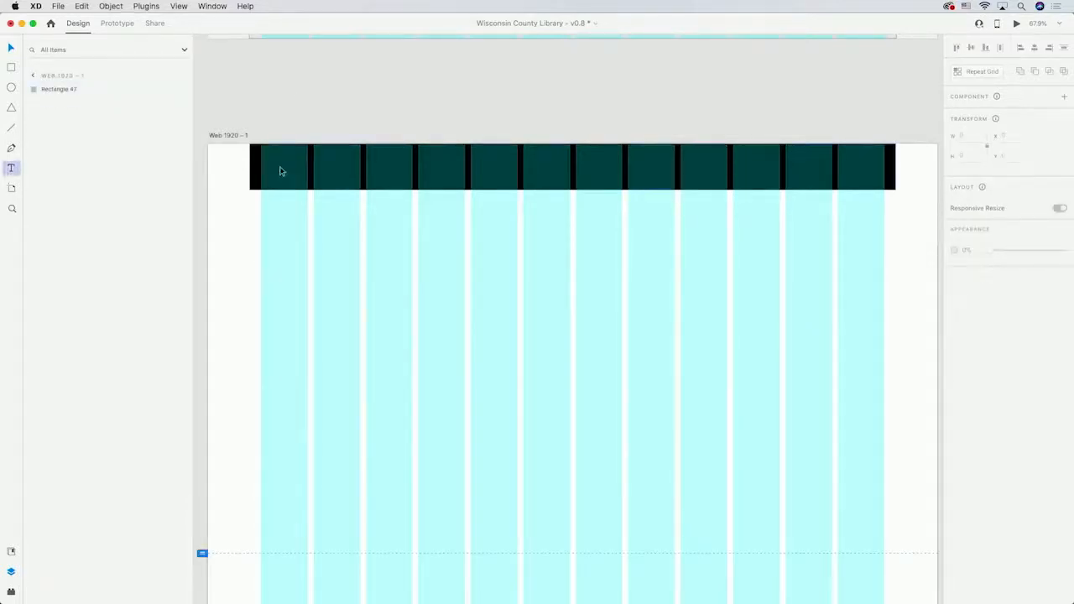
# - Add the text "wcl" in Bely Display, size 48, at the first grid column of the header bar
pyautogui.click(259, 167)
pyautogui.write('WCL')
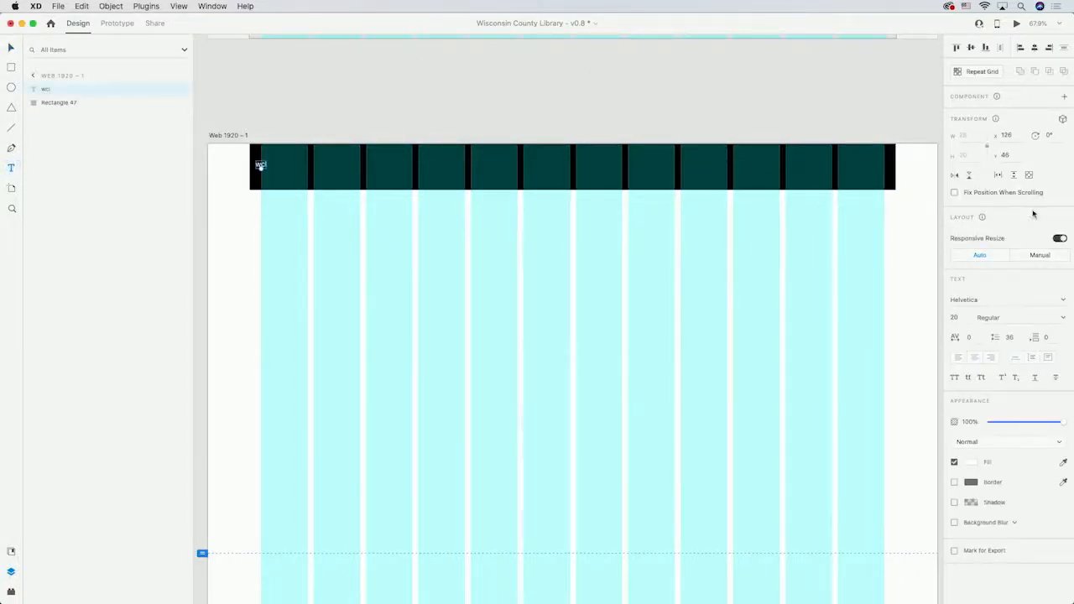
pyautogui.click(1038, 300)
pyautogui.write('Bely')
pyautogui.press('Return')
pyautogui.press('Return')
pyautogui.moveTo(265, 162); pyautogui.dragTo(280, 168)
# - Set the fill colour of the wcl logo text to #E0D15C
pyautogui.click(972, 462)
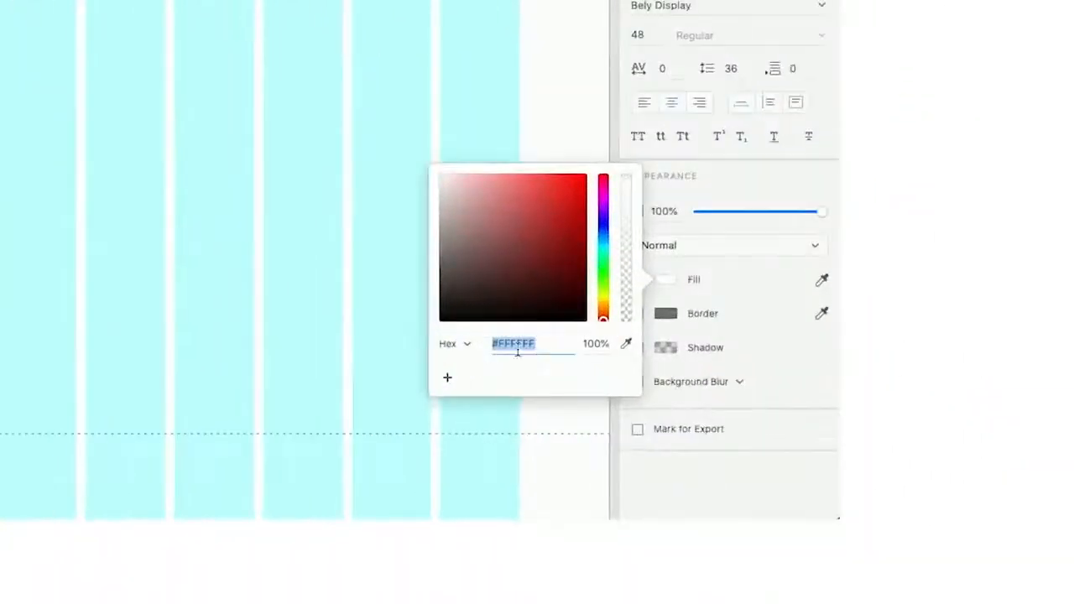
pyautogui.write('e0')
pyautogui.write('d1')
pyautogui.write('6c')
pyautogui.press('Return')
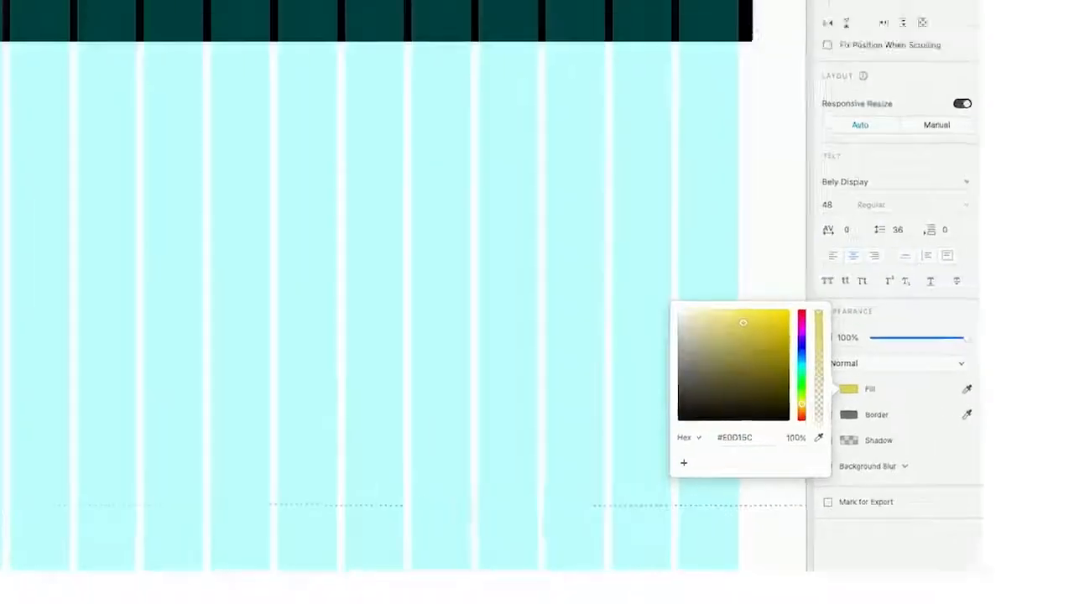
pyautogui.click(520, 95)
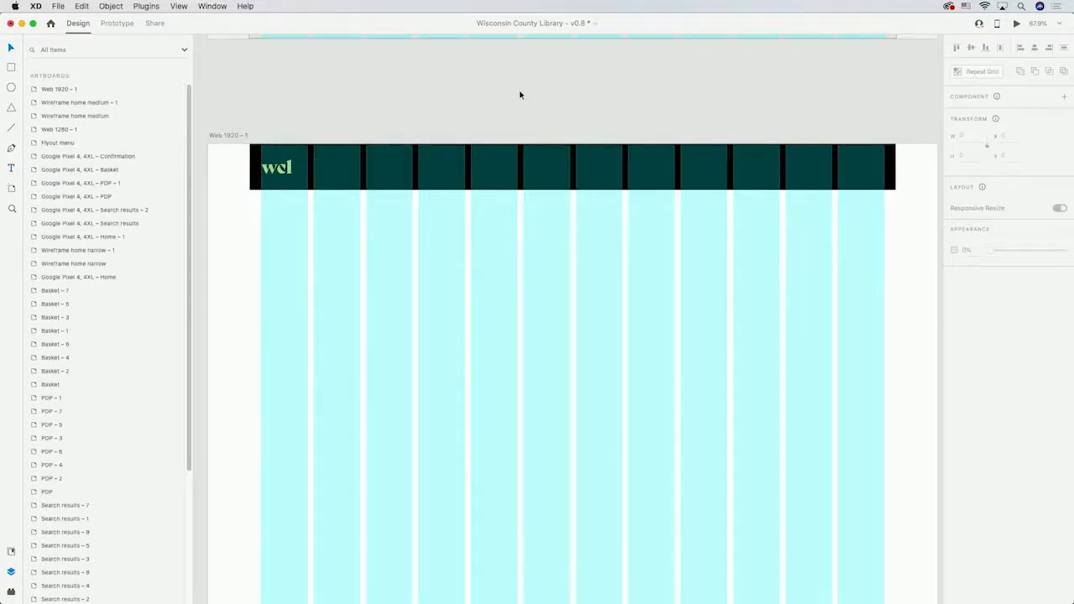
# - Add the navigation labels SEARCH, DISCOVER, DONATE and ABOUT as separate text objects across the header bar
pyautogui.click(313, 168)
pyautogui.write('SEARCH')
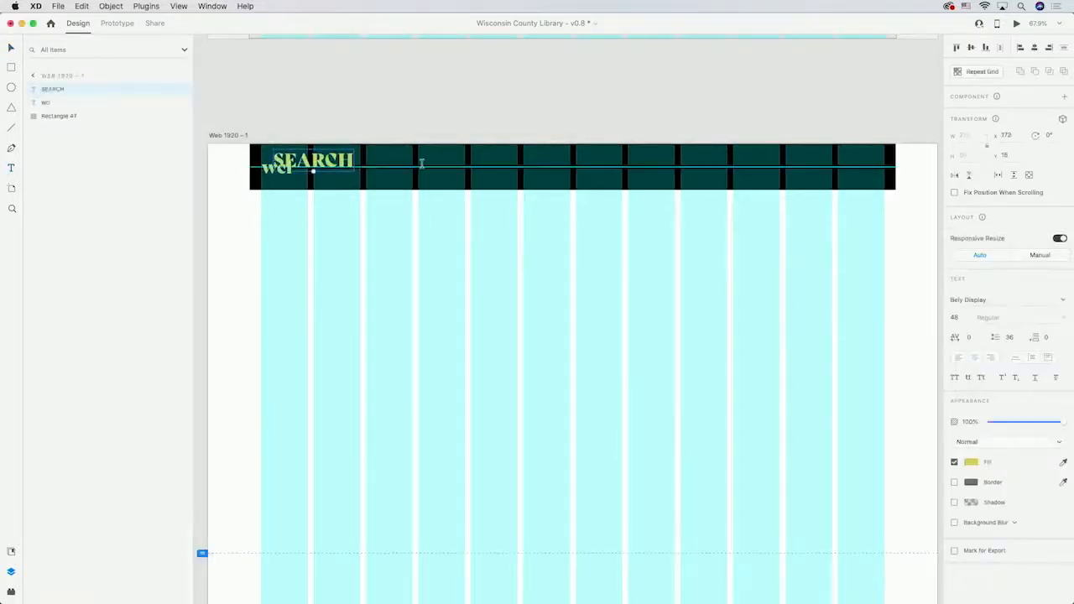
pyautogui.click(412, 162)
pyautogui.write('DISCOVER')
pyautogui.click(538, 161)
pyautogui.write('DONATE')
pyautogui.click(606, 159)
pyautogui.write('ABOUT')
pyautogui.press('Escape')
# - Add the labels ACCOUNT and BASKET after ABOUT in the header bar
pyautogui.write('ACCOUNT')
pyautogui.click(766, 162)
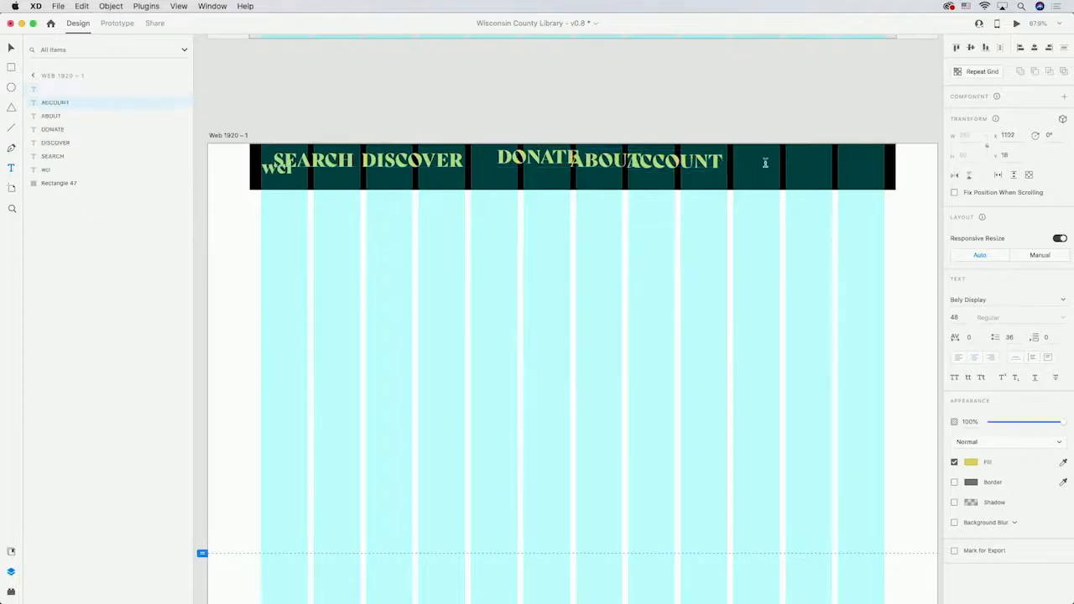
pyautogui.write('BASKET')
pyautogui.press('Escape')
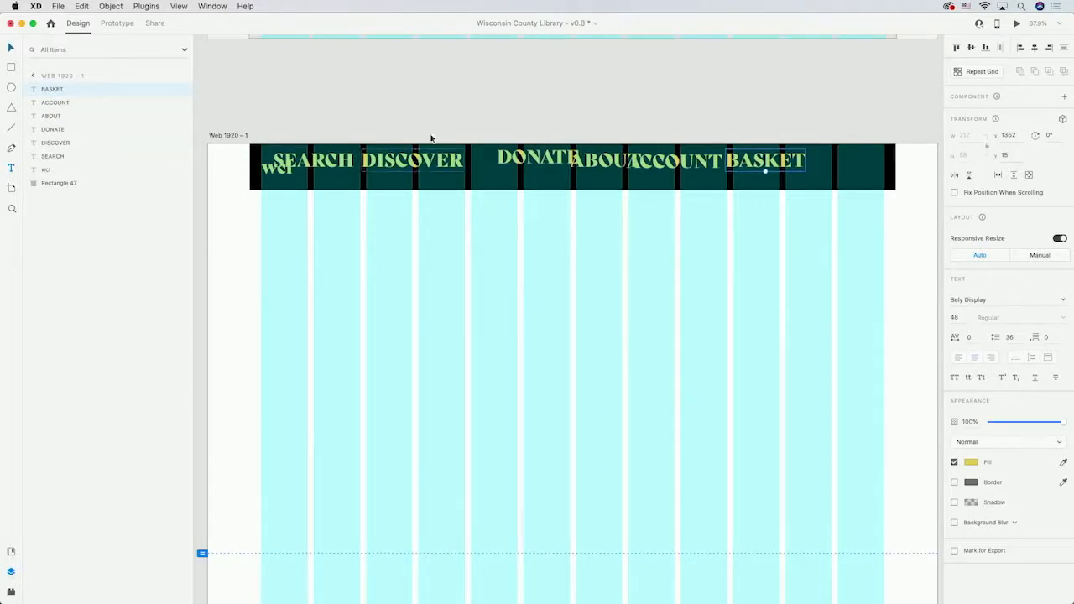
# - Change the font of all six navigation labels from SEARCH to BASKET to Avenir
pyautogui.keyDown('shift'); pyautogui.click(680, 161); pyautogui.keyUp('shift')
pyautogui.keyDown('shift'); pyautogui.click(604, 159); pyautogui.keyUp('shift')
pyautogui.keyDown('shift'); pyautogui.click(507, 156); pyautogui.keyUp('shift')
pyautogui.keyDown('shift'); pyautogui.click(411, 159); pyautogui.keyUp('shift')
pyautogui.keyDown('shift'); pyautogui.click(314, 159); pyautogui.keyUp('shift')
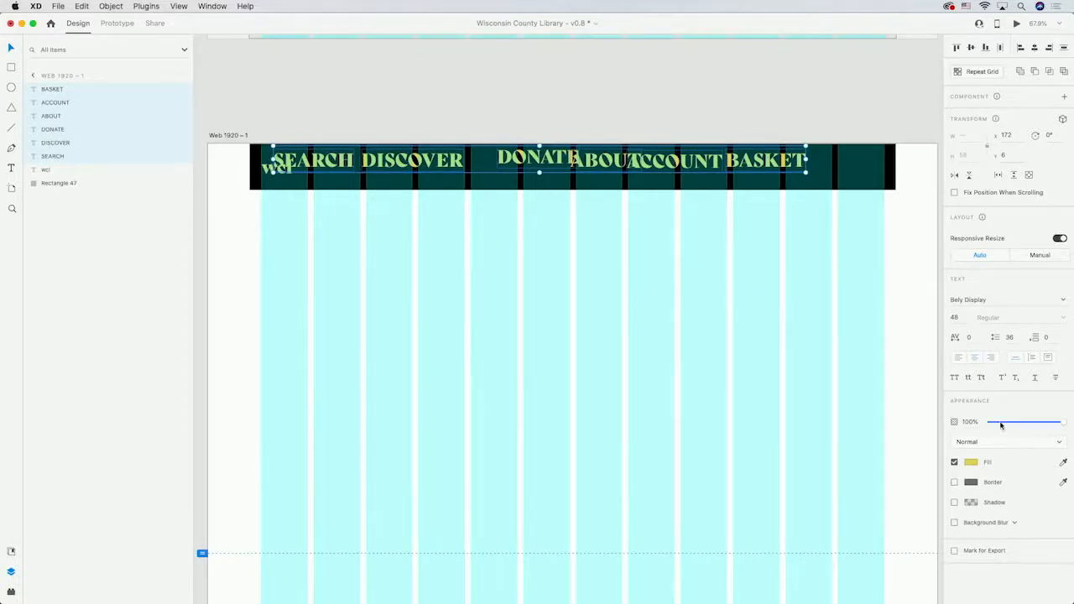
pyautogui.click(997, 298)
pyautogui.write('Avenir')
pyautogui.press('Return')
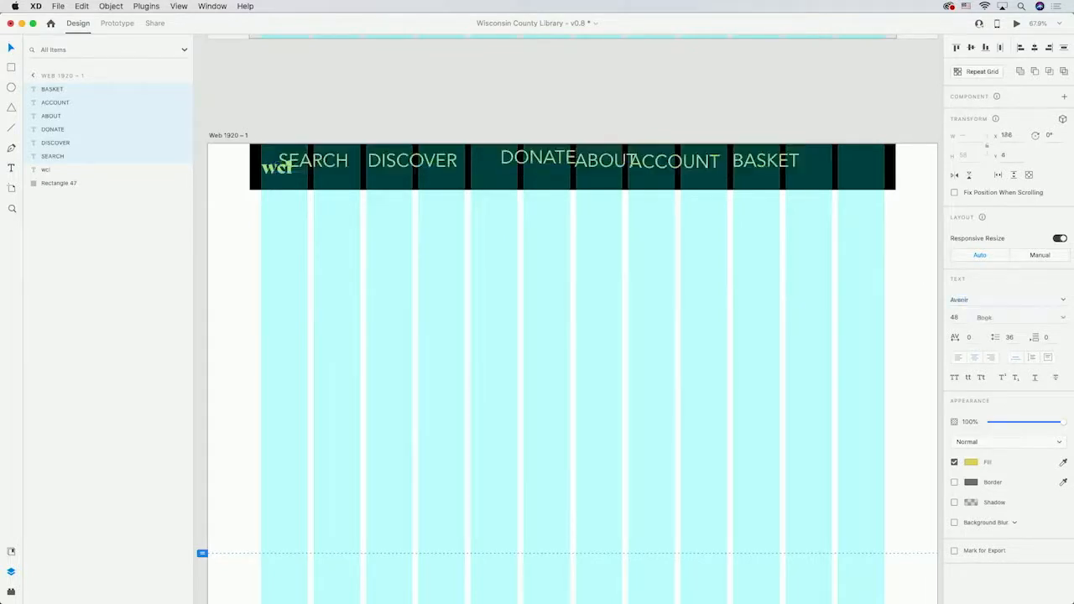
# - Set the six navigation labels to the Heavy weight at size 20 with a white fill
pyautogui.click(1057, 318)
pyautogui.click(1064, 319)
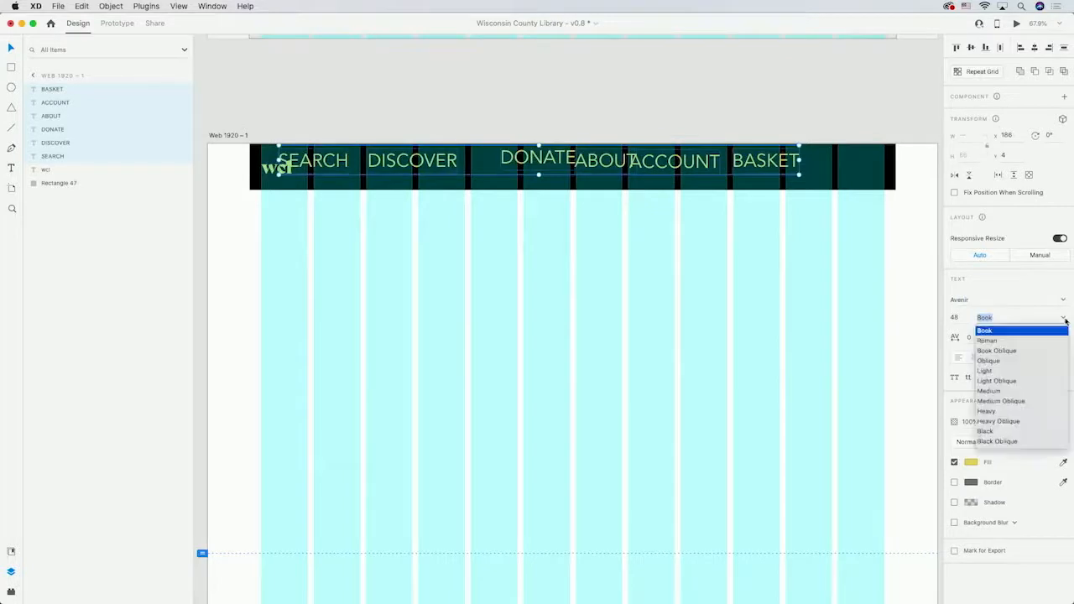
pyautogui.click(1005, 411)
pyautogui.click(962, 318)
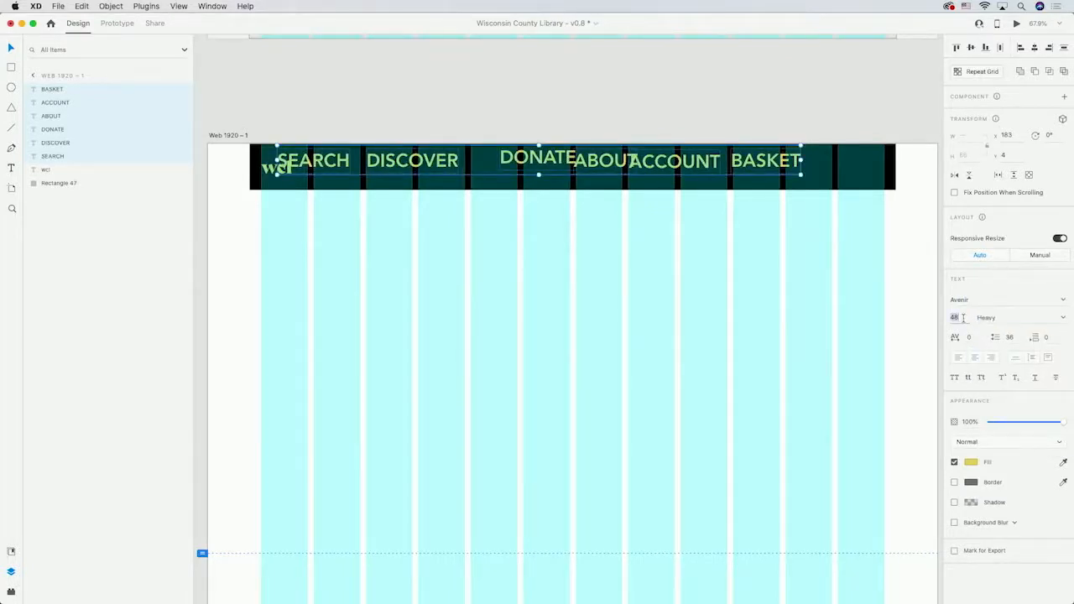
pyautogui.write('20')
pyautogui.press('Return')
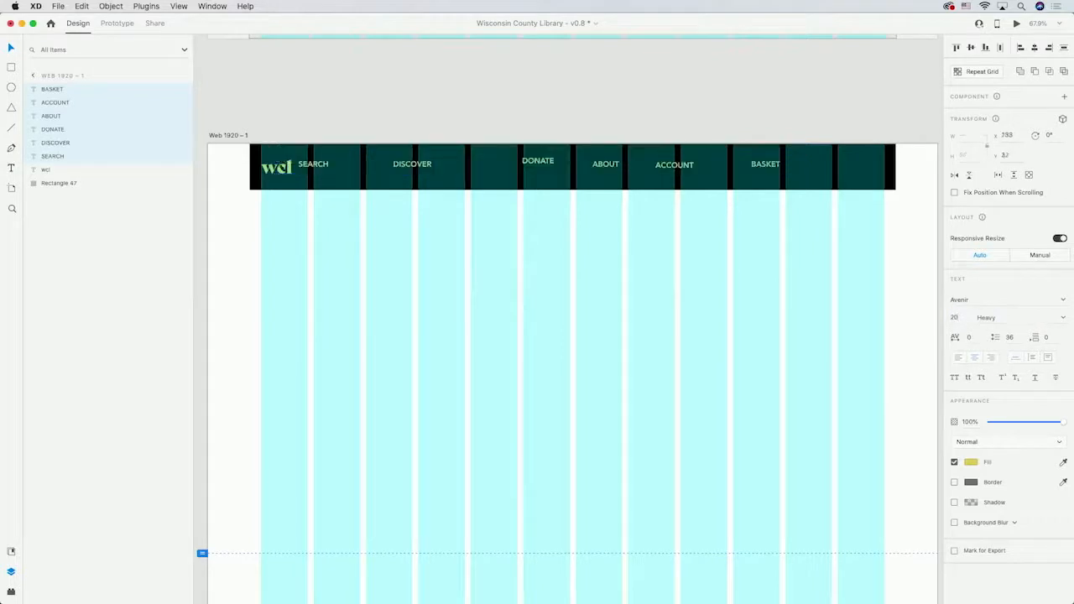
pyautogui.click(971, 463)
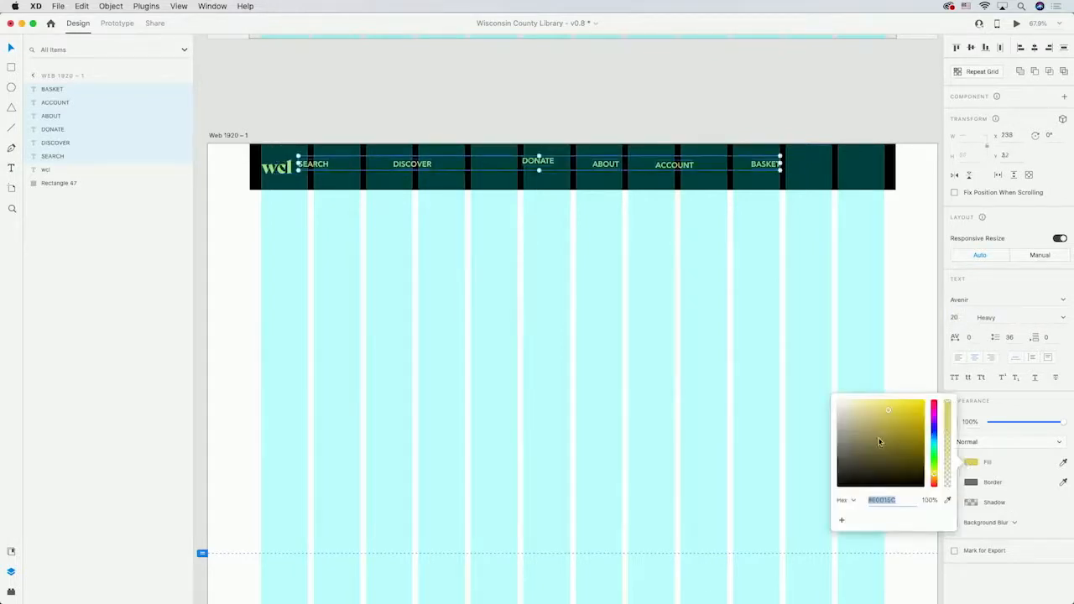
pyautogui.click(541, 115)
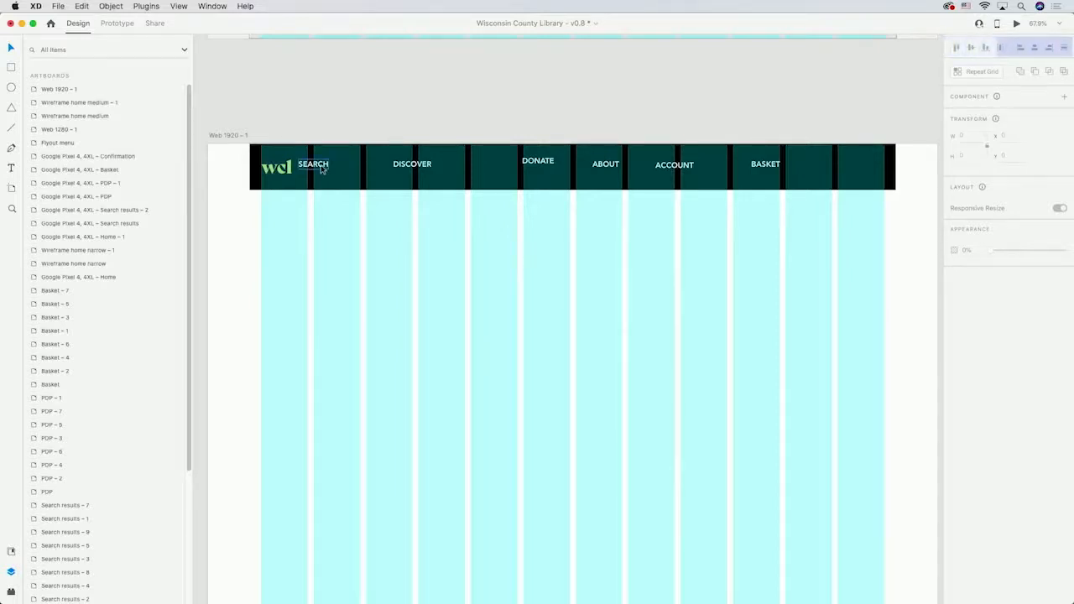
# - Move SEARCH to the second grid column and ACCOUNT and BASKET to the header's right end, and align all six labels by their tops
pyautogui.moveTo(321, 168); pyautogui.dragTo(337, 170)
pyautogui.keyDown('shift'); pyautogui.click(402, 167); pyautogui.keyUp('shift')
pyautogui.keyDown('shift'); pyautogui.click(538, 161); pyautogui.keyUp('shift')
pyautogui.keyDown('shift'); pyautogui.click(605, 165); pyautogui.keyUp('shift')
pyautogui.keyDown('shift'); pyautogui.click(671, 165); pyautogui.keyUp('shift')
pyautogui.keyDown('shift'); pyautogui.click(765, 164); pyautogui.keyUp('shift')
pyautogui.click(957, 48)
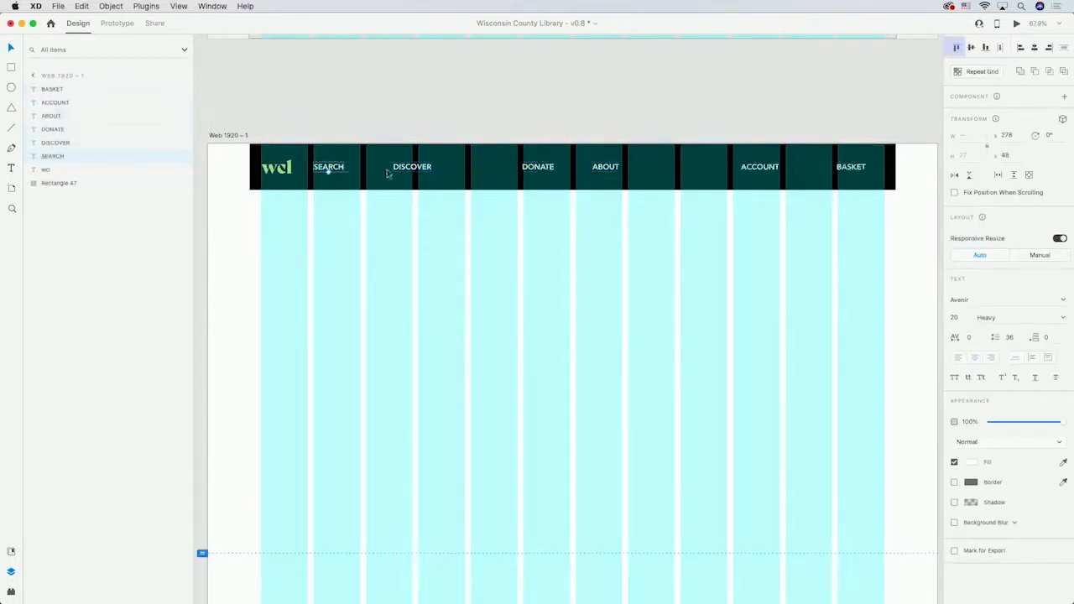
# - Distribute the SEARCH, DISCOVER, DONATE and ABOUT labels evenly across their horizontal span
pyautogui.keyDown('shift'); pyautogui.click(412, 167); pyautogui.keyUp('shift')
pyautogui.keyDown('shift'); pyautogui.click(560, 167); pyautogui.keyUp('shift')
pyautogui.keyDown('shift'); pyautogui.click(608, 166); pyautogui.keyUp('shift')
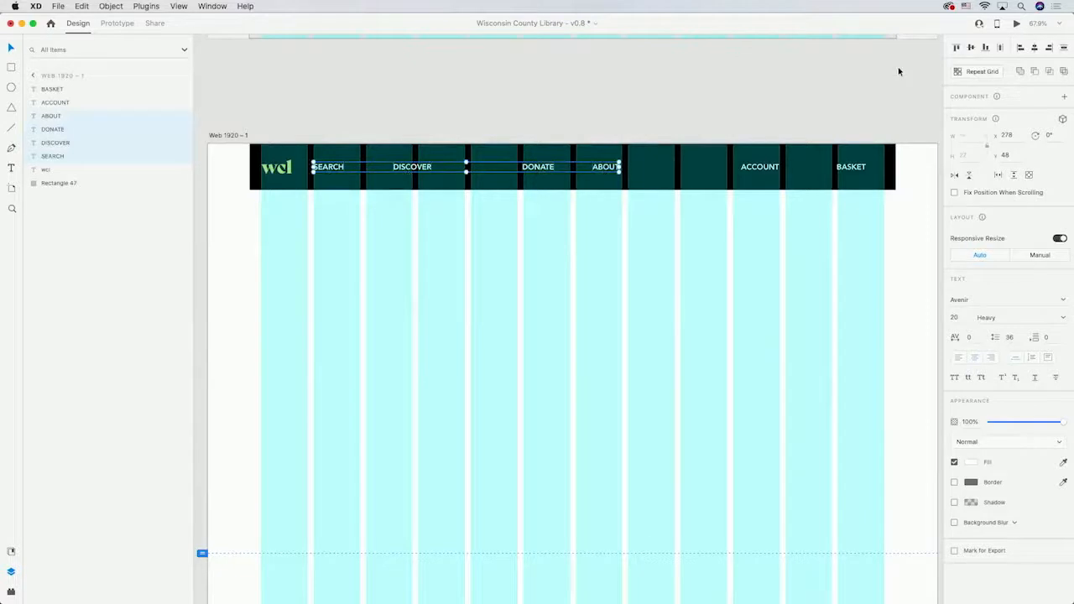
pyautogui.click(1001, 47)
pyautogui.click(643, 111)
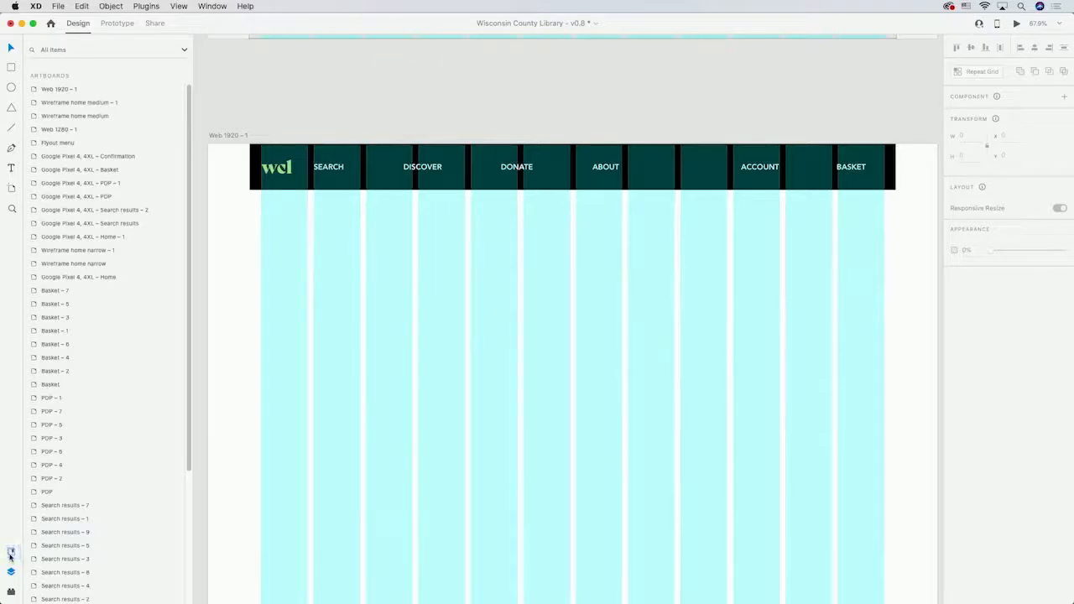
# - Save the wcl logo's yellow, the header bar's black and the SEARCH label's white as colours in the document assets
pyautogui.click(11, 553)
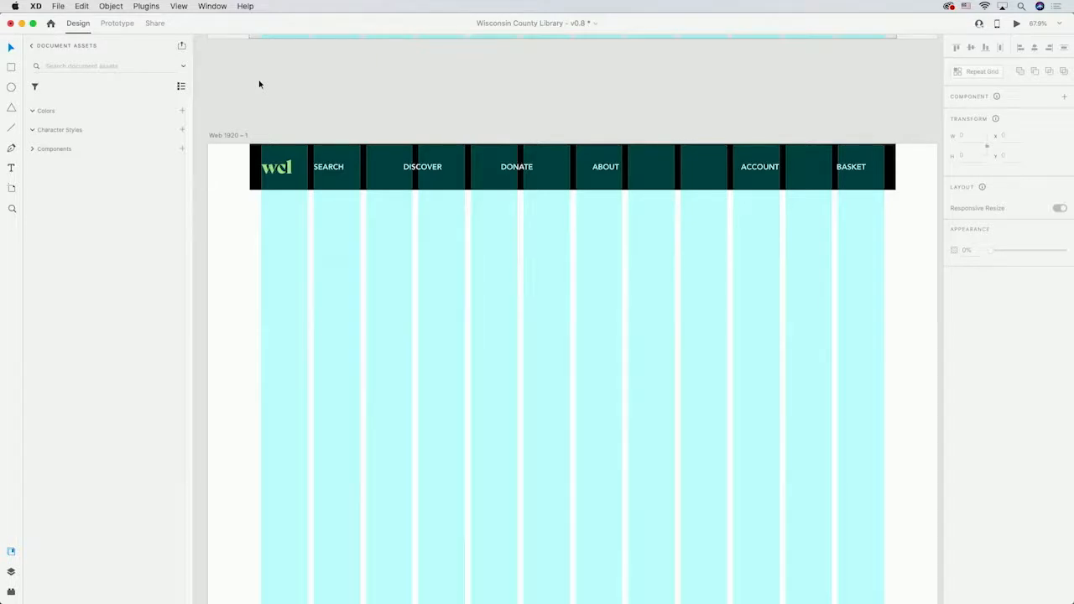
pyautogui.click(283, 171)
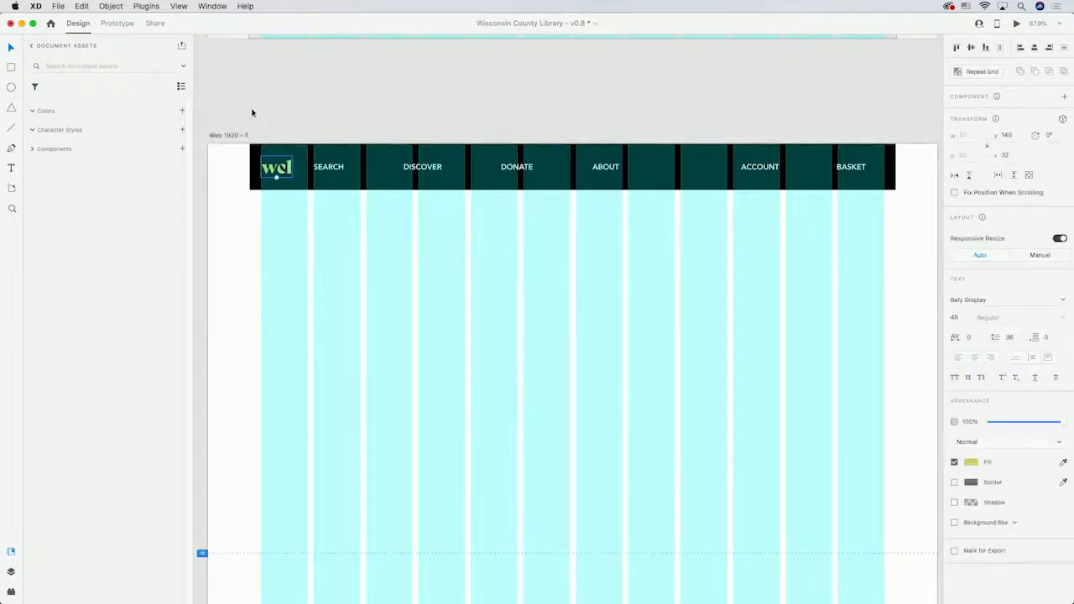
pyautogui.click(183, 113)
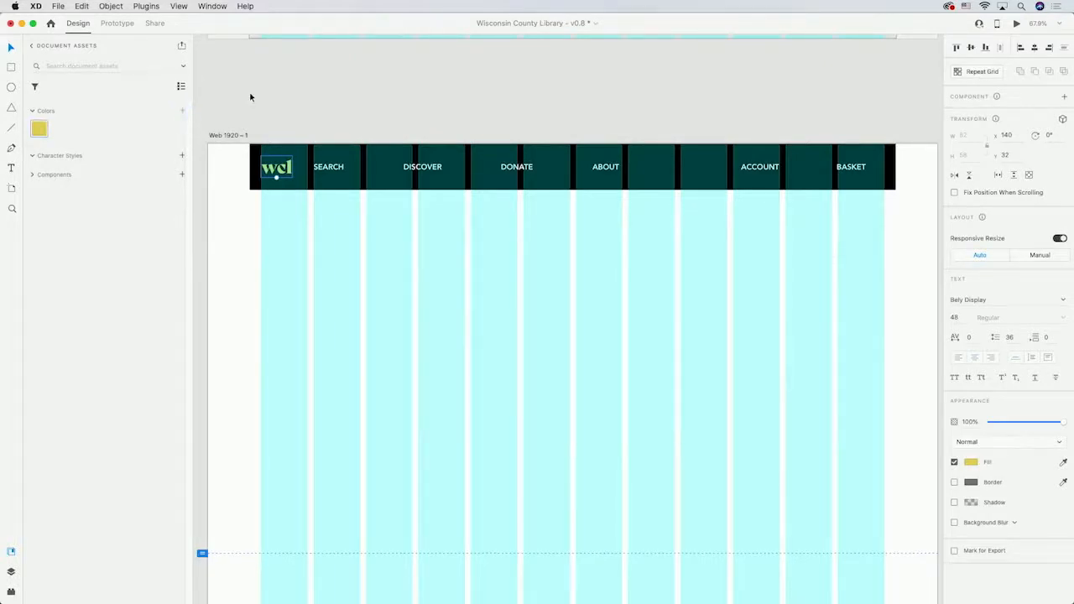
pyautogui.click(377, 165)
pyautogui.click(182, 111)
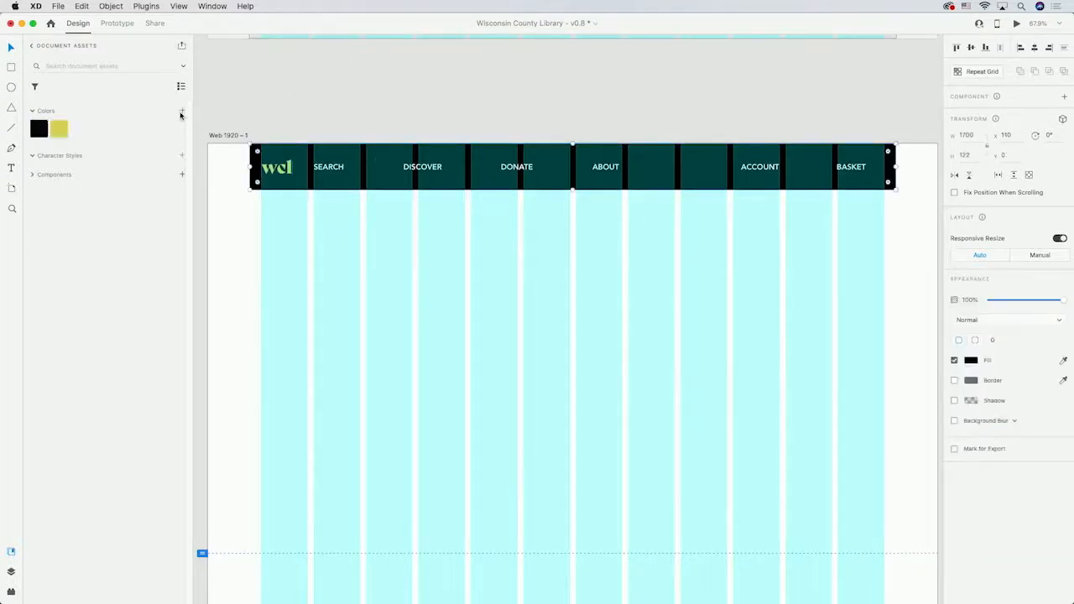
pyautogui.click(325, 174)
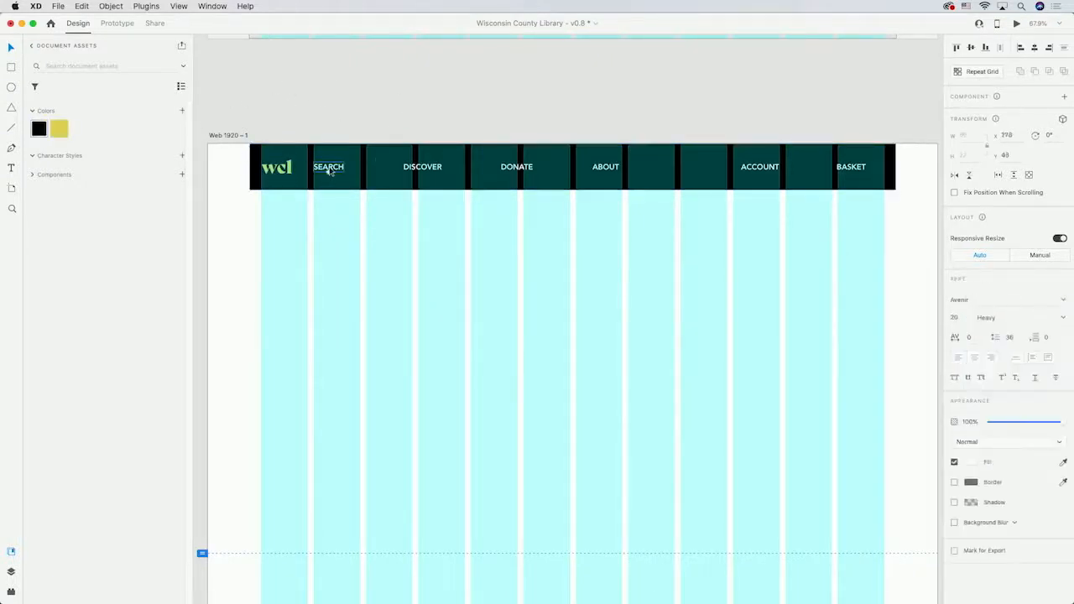
pyautogui.click(182, 111)
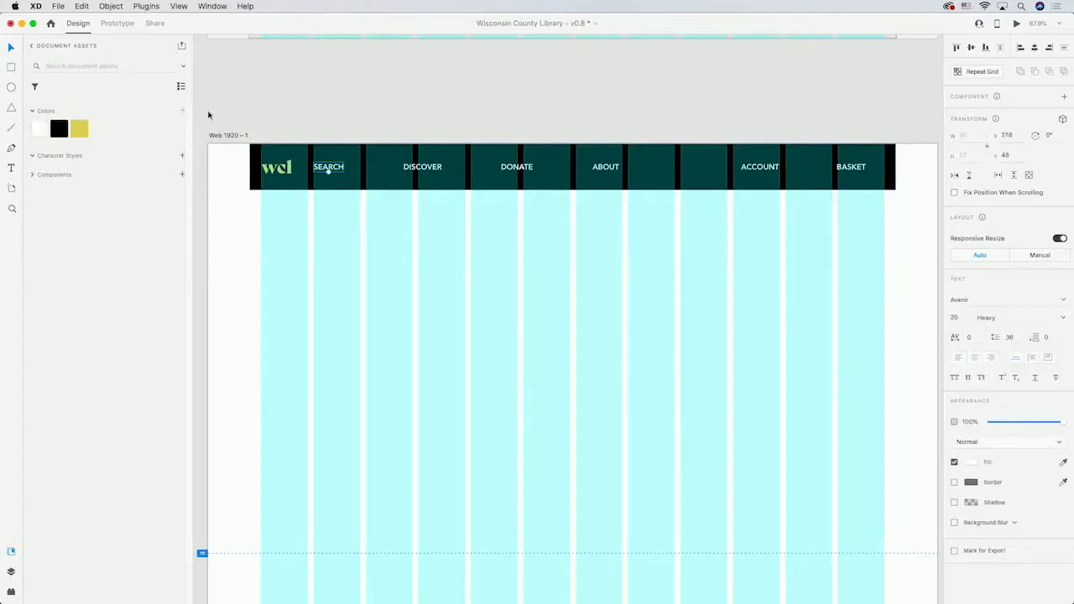
pyautogui.click(267, 108)
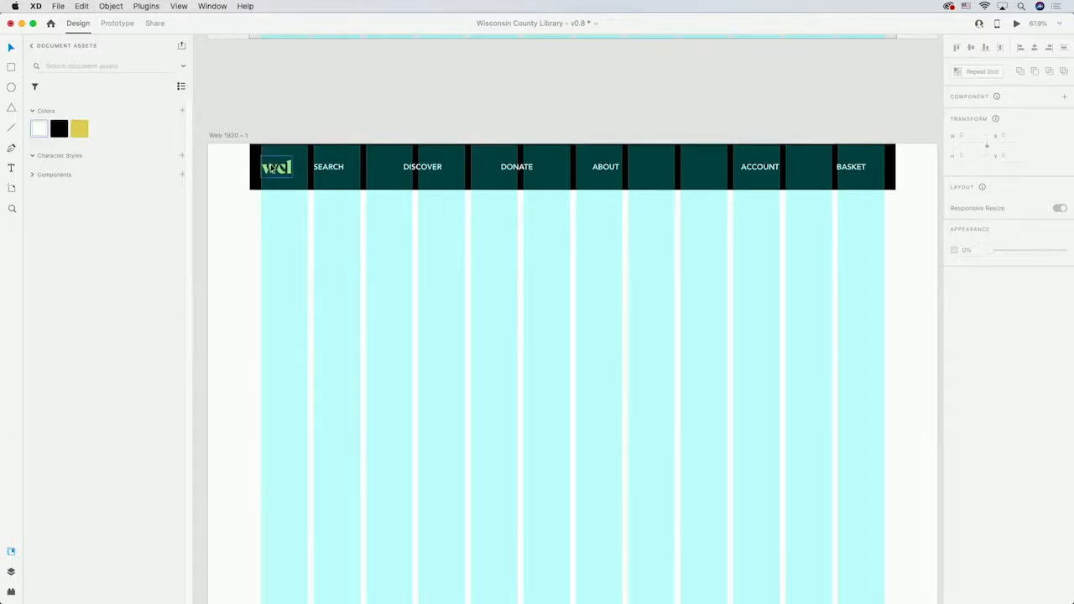
# - Save the text formatting of the wcl logo and of the SEARCH label as character styles in the document assets
pyautogui.click(276, 167)
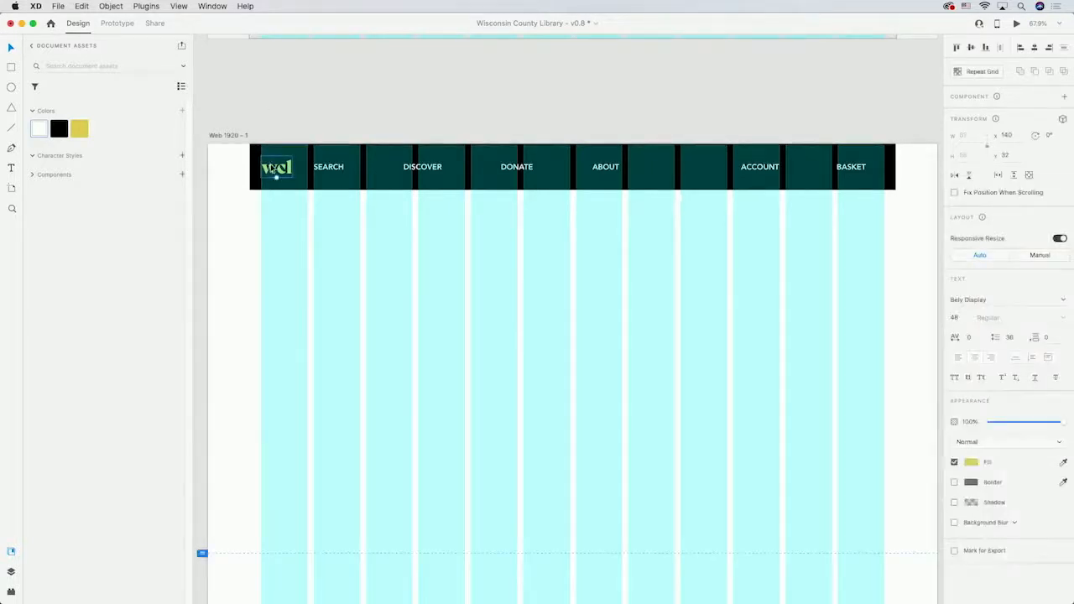
pyautogui.click(182, 156)
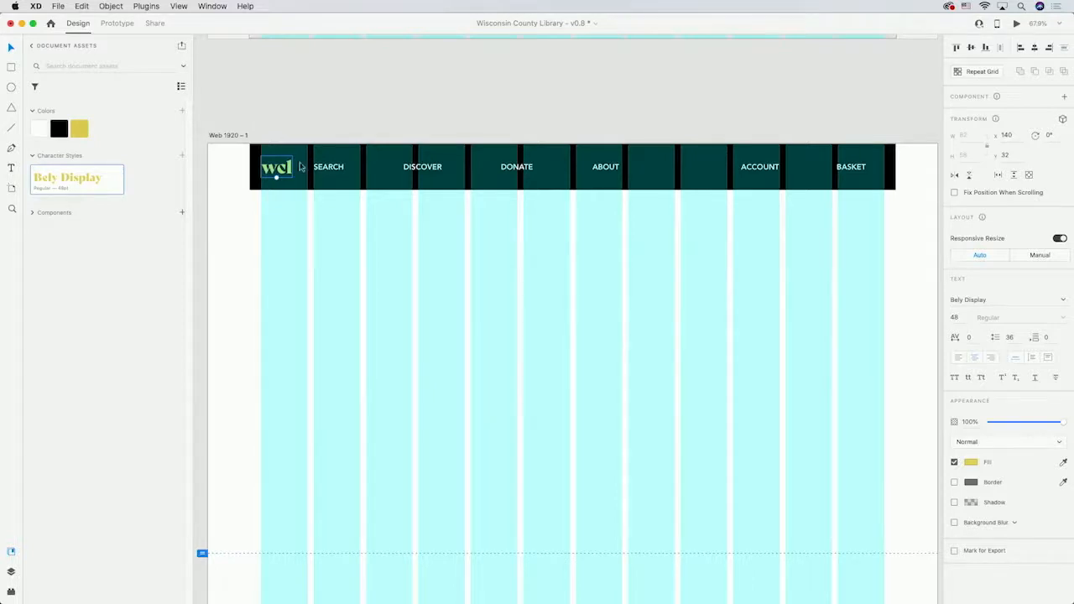
pyautogui.click(325, 169)
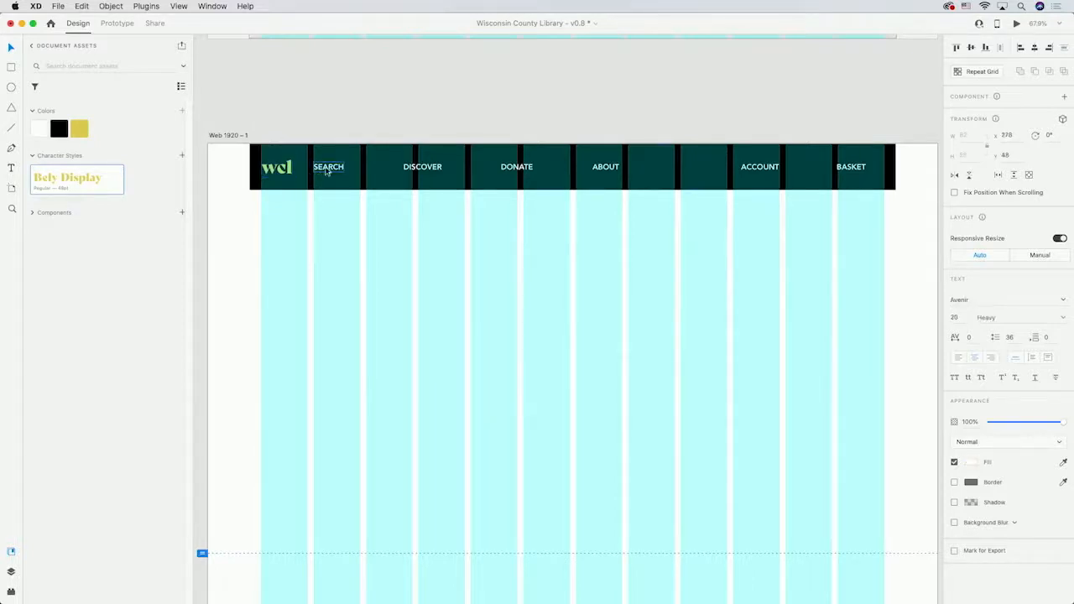
pyautogui.click(182, 156)
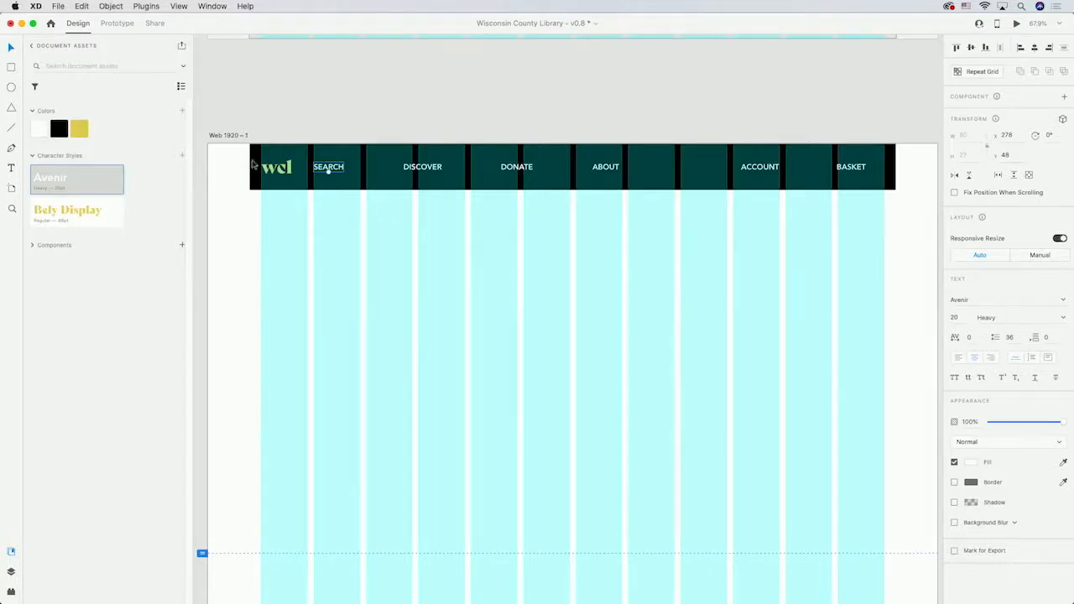
# - Group the header bar with its logo and navigation labels, and save the group as a component in the document assets
pyautogui.moveTo(237, 220)
pyautogui.mouseDown()
pyautogui.moveTo(638, 219)
pyautogui.moveTo(902, 135)
pyautogui.mouseUp()
pyautogui.rightClick(801, 163)
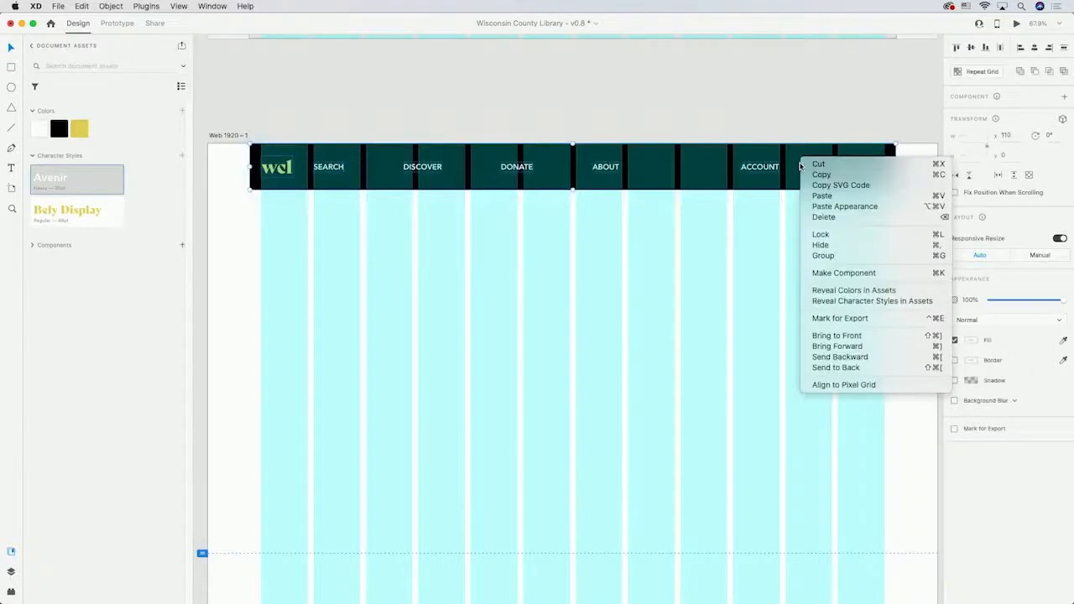
pyautogui.click(834, 256)
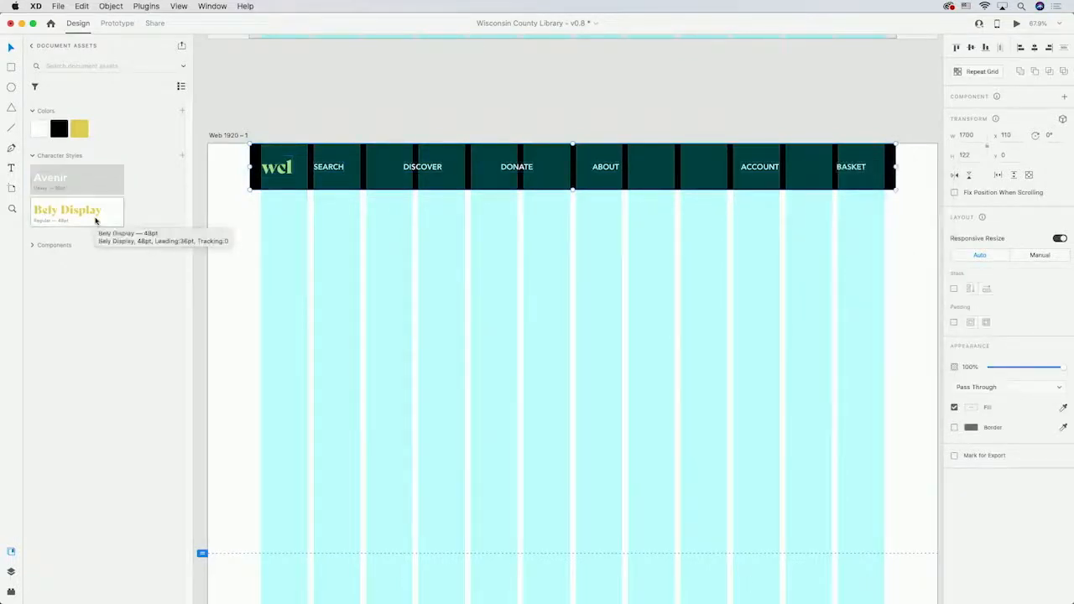
pyautogui.click(263, 115)
pyautogui.moveTo(242, 109); pyautogui.dragTo(913, 210)
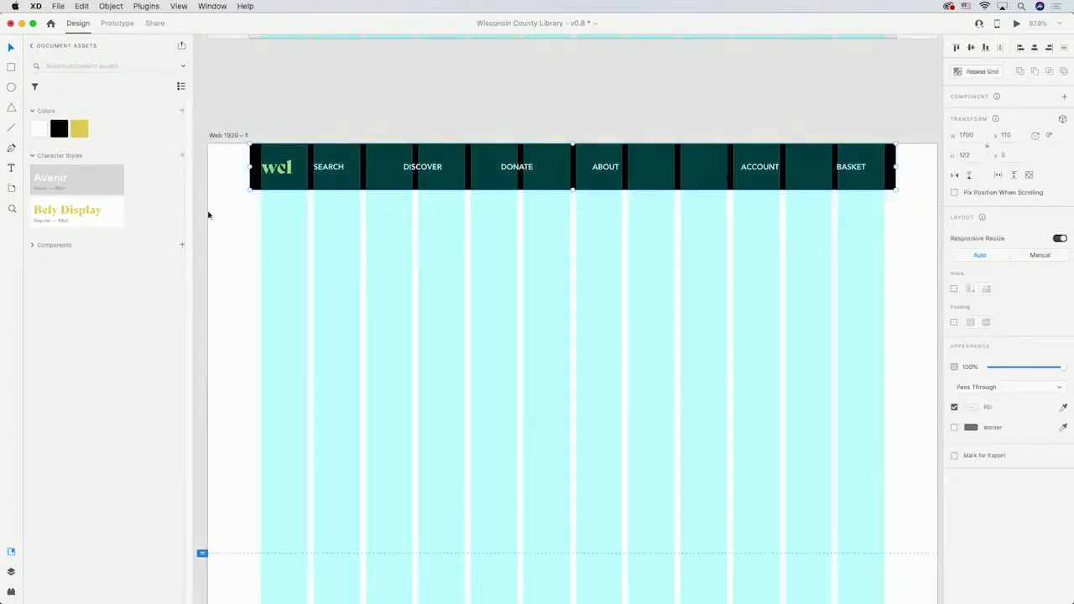
pyautogui.click(182, 245)
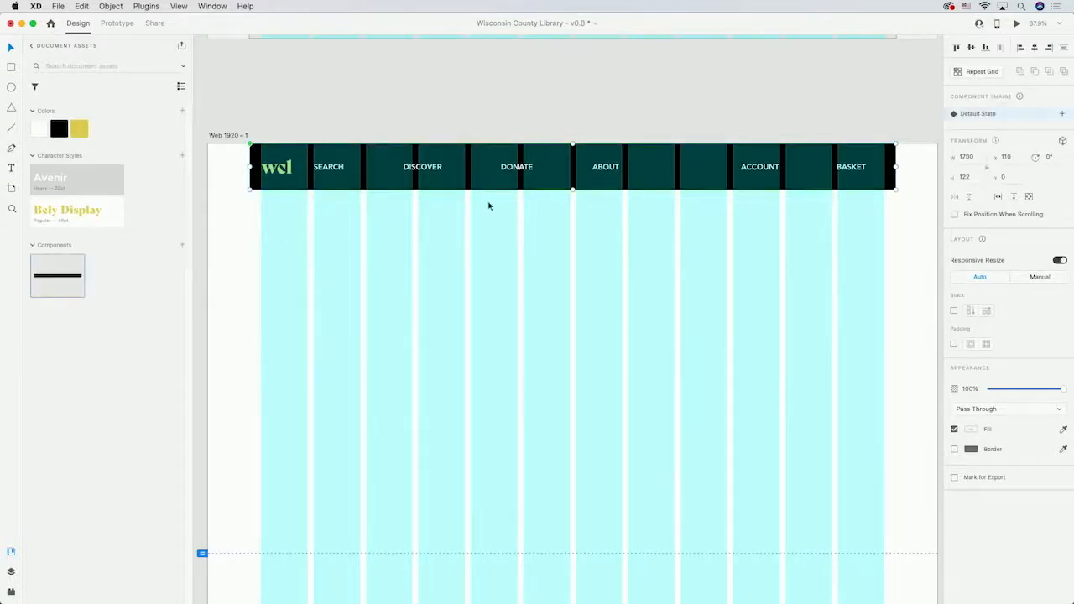
# - Place an instance of the header component centred along the top edge of the Web 1920 – 2 artboard
pyautogui.scroll(-3, 636, 288)
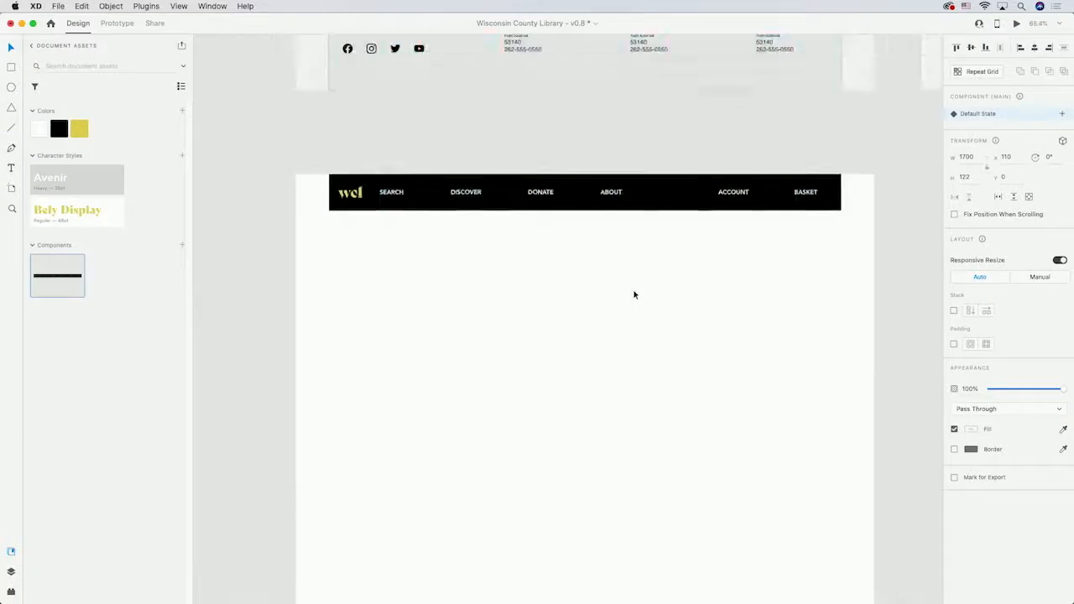
pyautogui.scroll(-1, 726, 304)
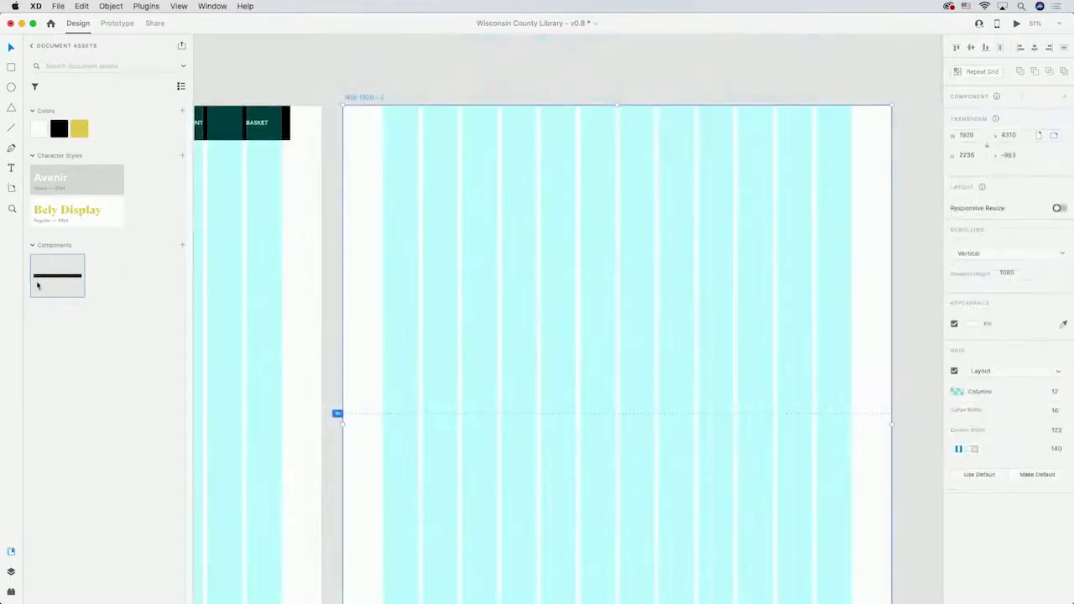
pyautogui.moveTo(50, 282); pyautogui.dragTo(469, 120)
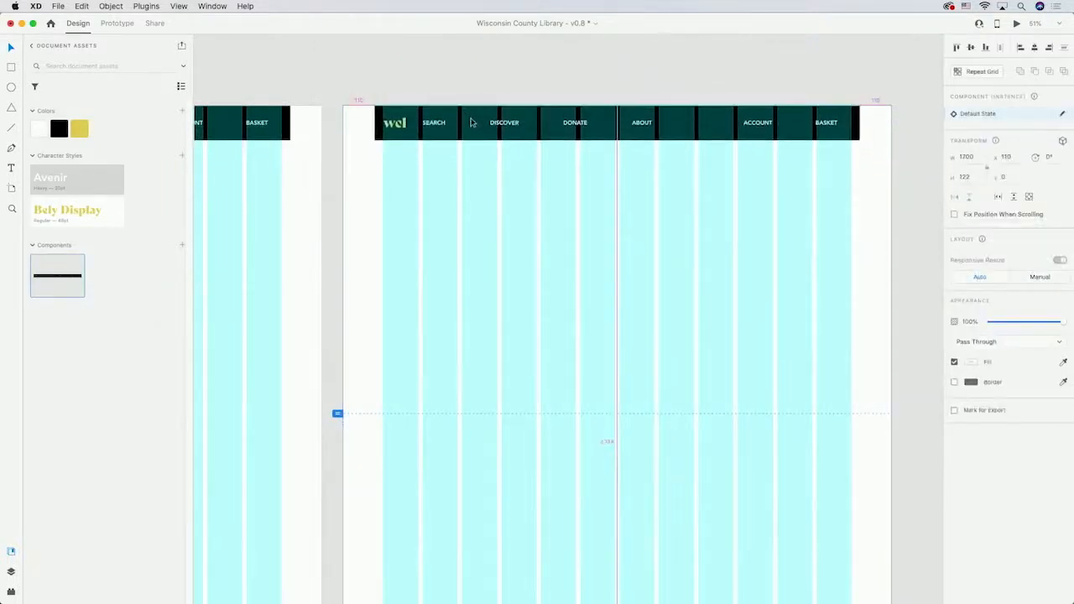
pyautogui.click(527, 230)
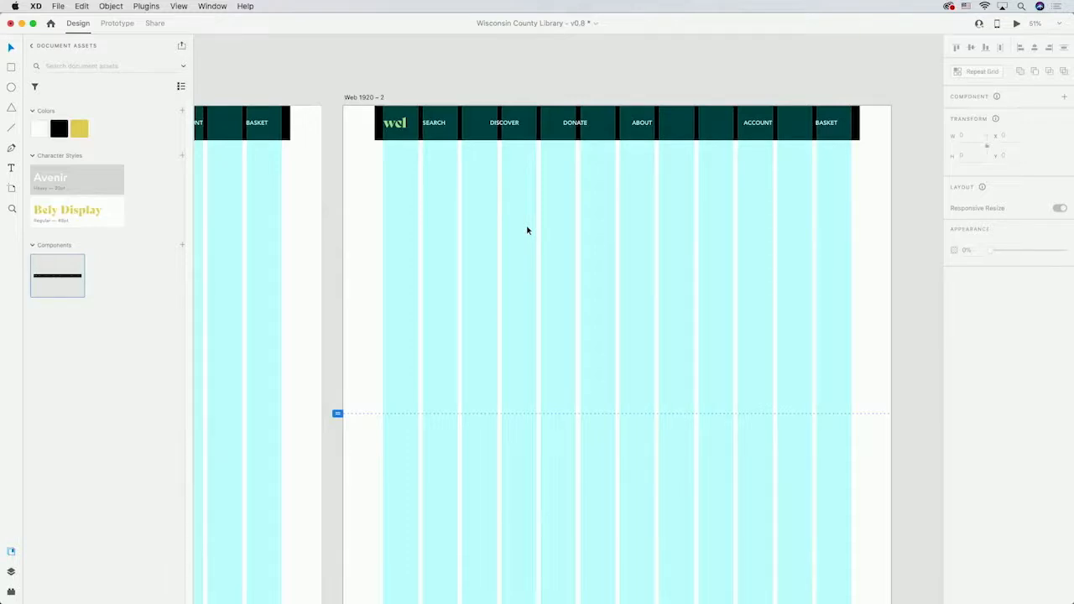
# - Try a red fill on the SEARCH label in the header's main component, and undo the colour change
pyautogui.rightClick(47, 266)
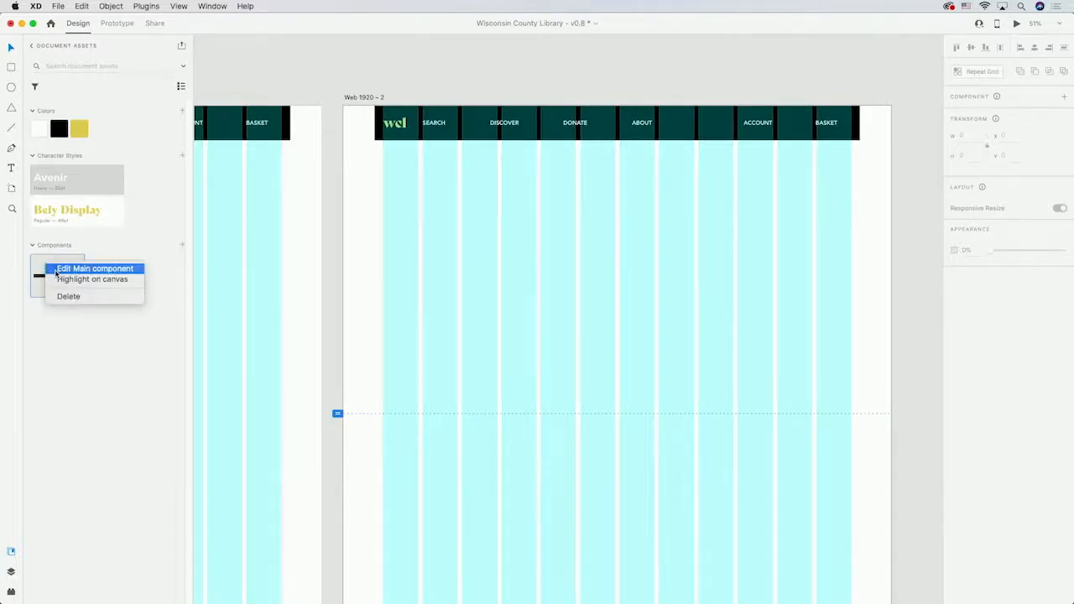
pyautogui.click(56, 270)
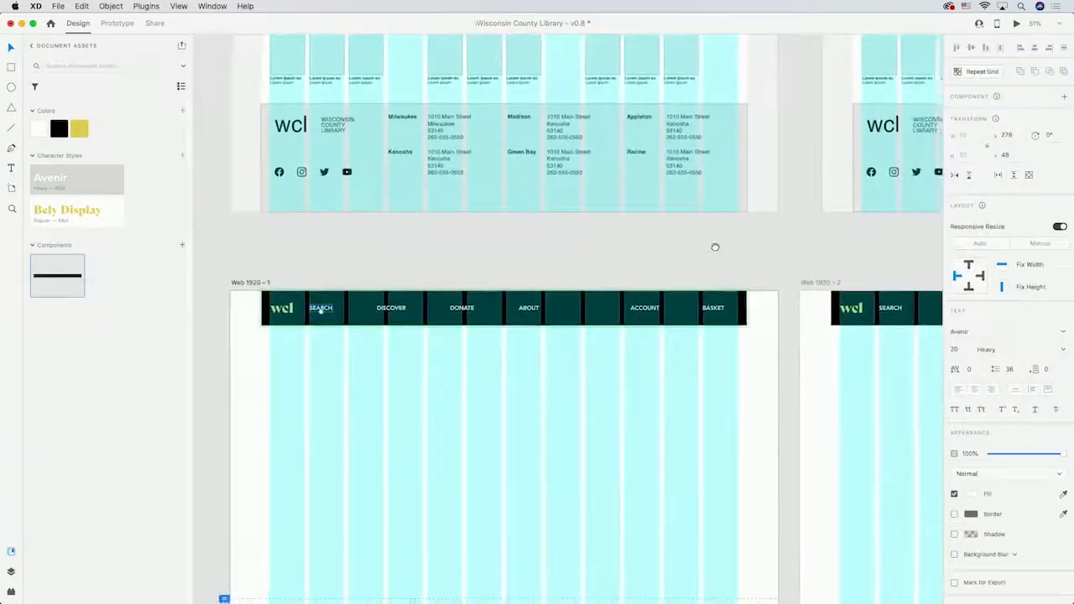
pyautogui.click(971, 494)
pyautogui.click(890, 451)
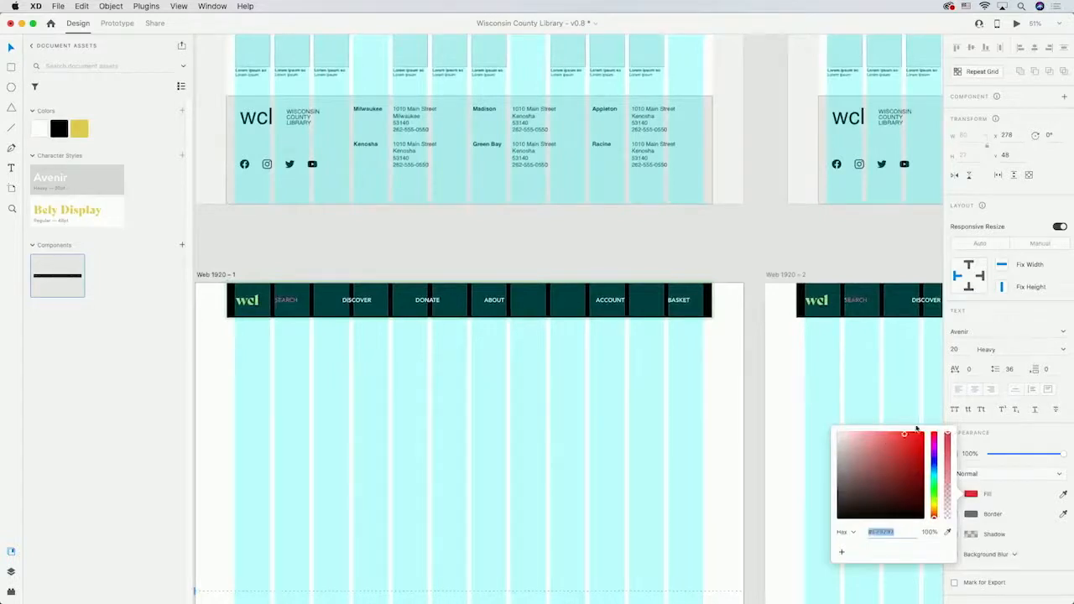
pyautogui.click(704, 253)
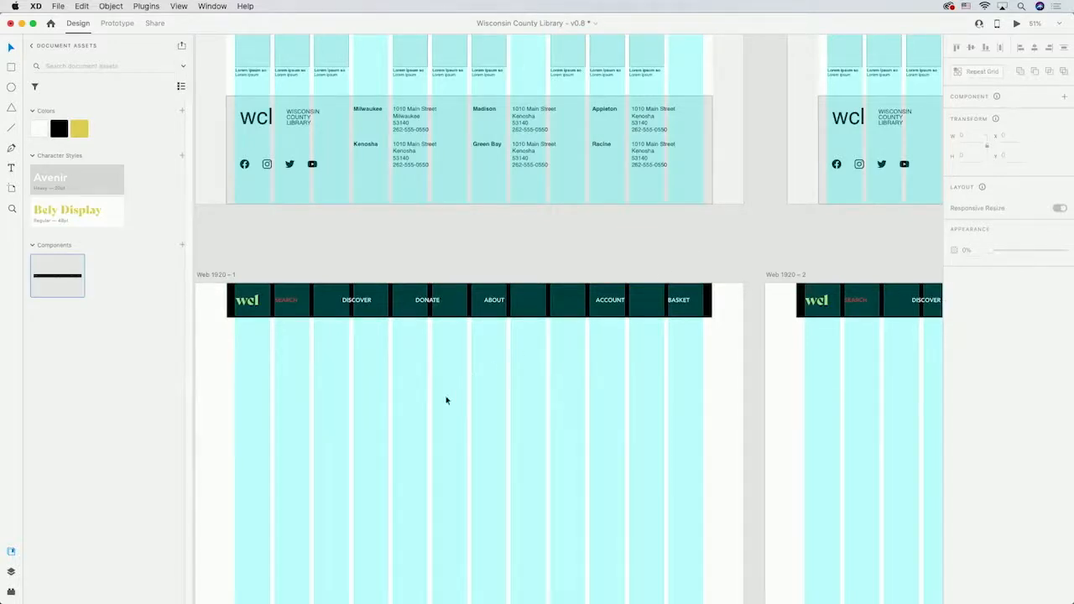
pyautogui.press('super+z')
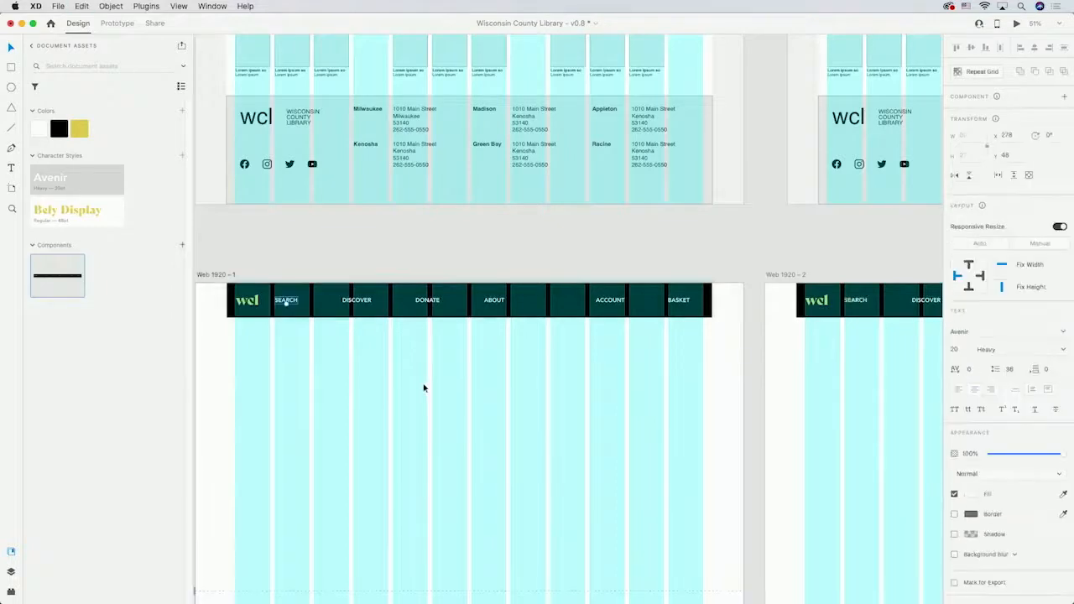
# - Draw a rectangle about 980 × 496 starting at the header's lower-left corner on the Web 1920 – 1 artboard
pyautogui.moveTo(335, 398); pyautogui.dragTo(417, 209)
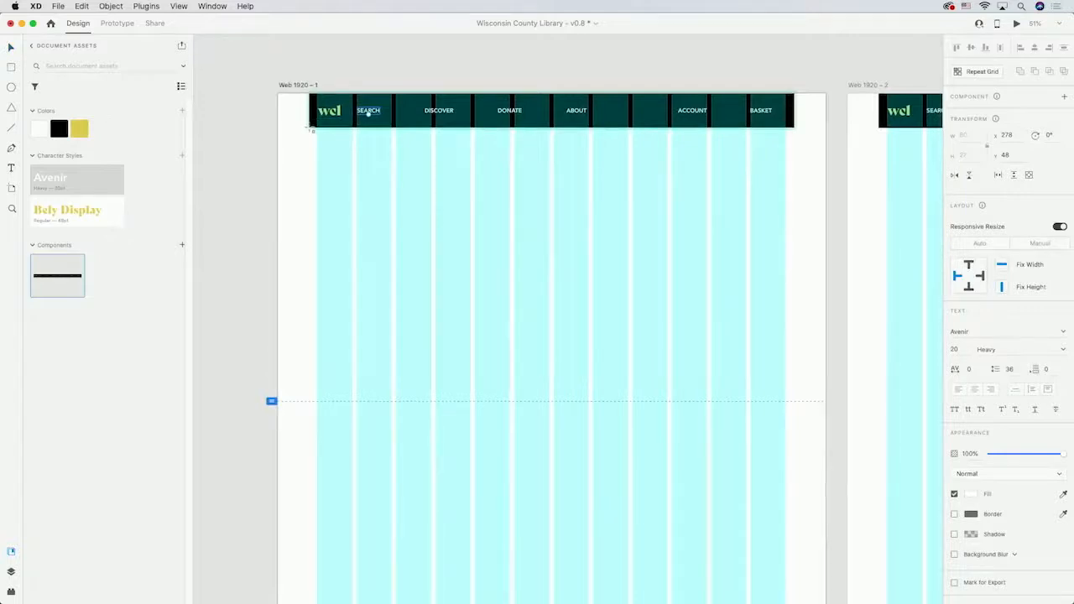
pyautogui.click(315, 164)
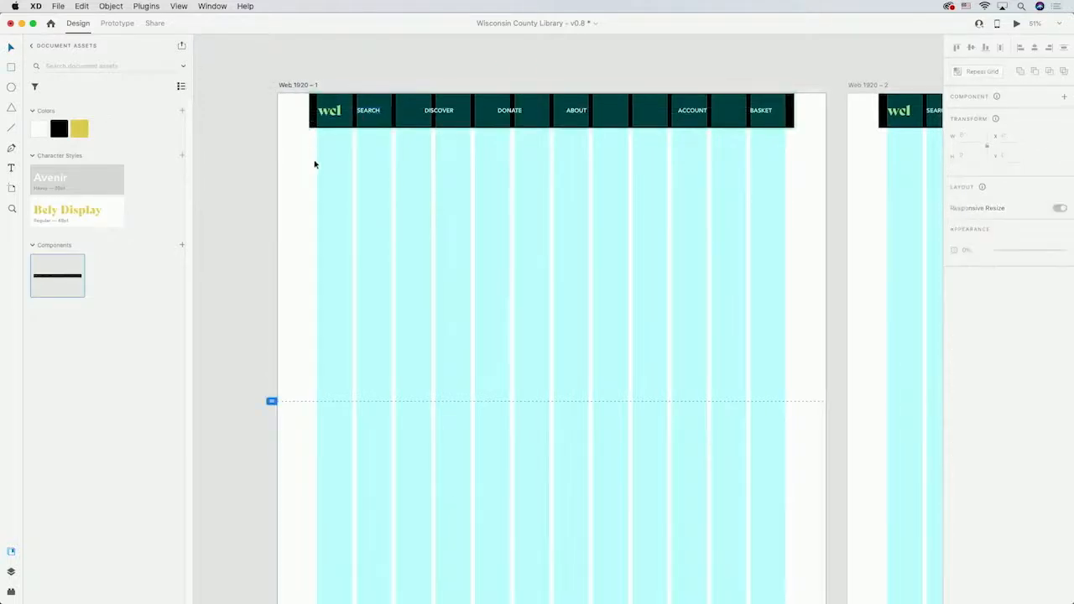
pyautogui.press('r')
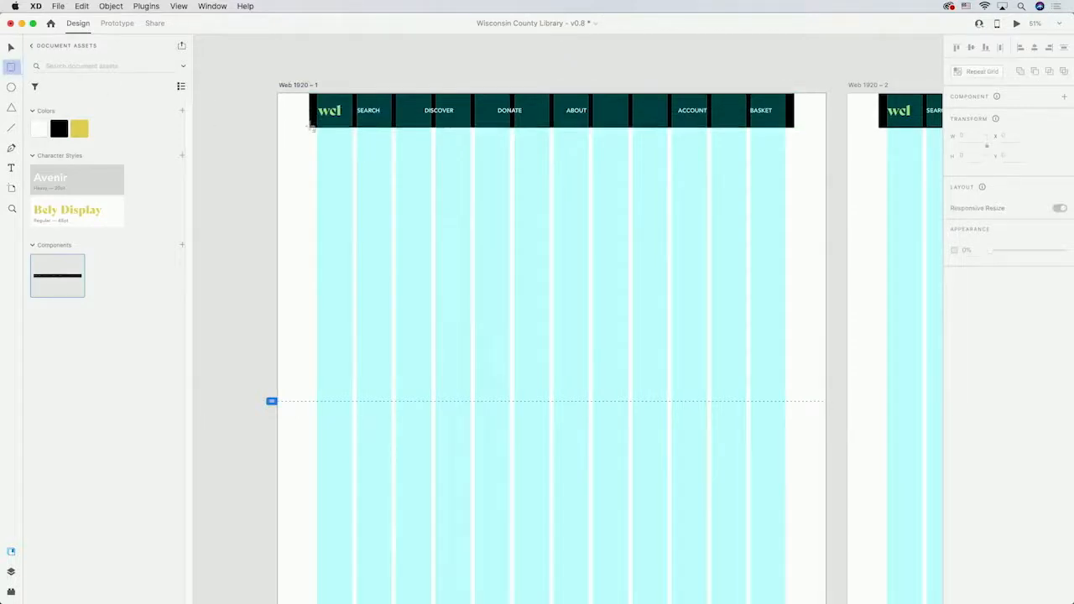
pyautogui.moveTo(310, 126); pyautogui.dragTo(590, 269)
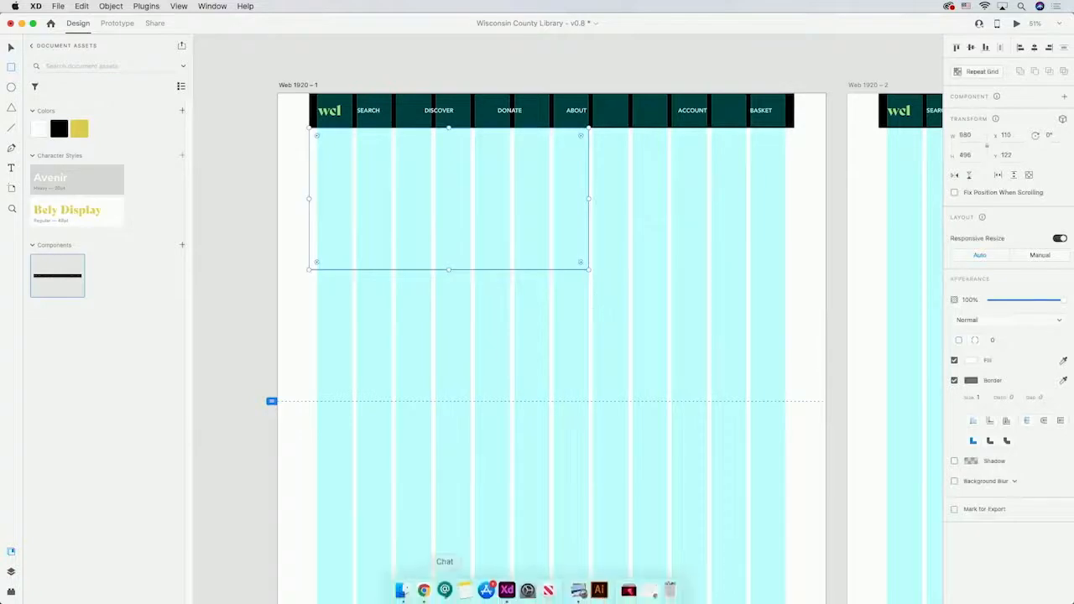
# - Switch to Finder, open the Hero images folder and fill the rectangle below the header with its photo
pyautogui.click(403, 593)
pyautogui.click(384, 157)
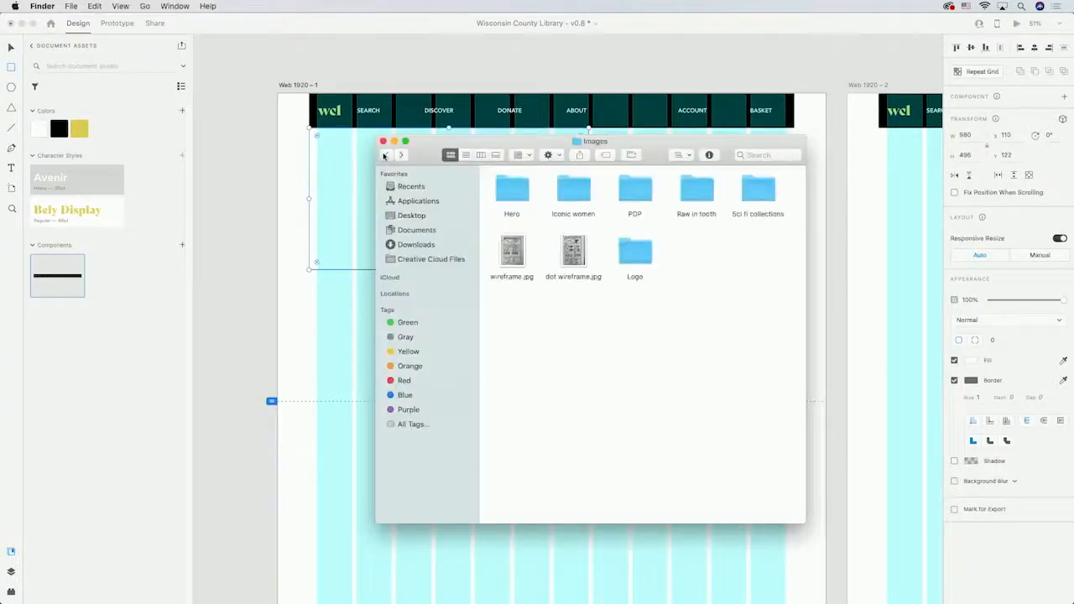
pyautogui.doubleClick(528, 204)
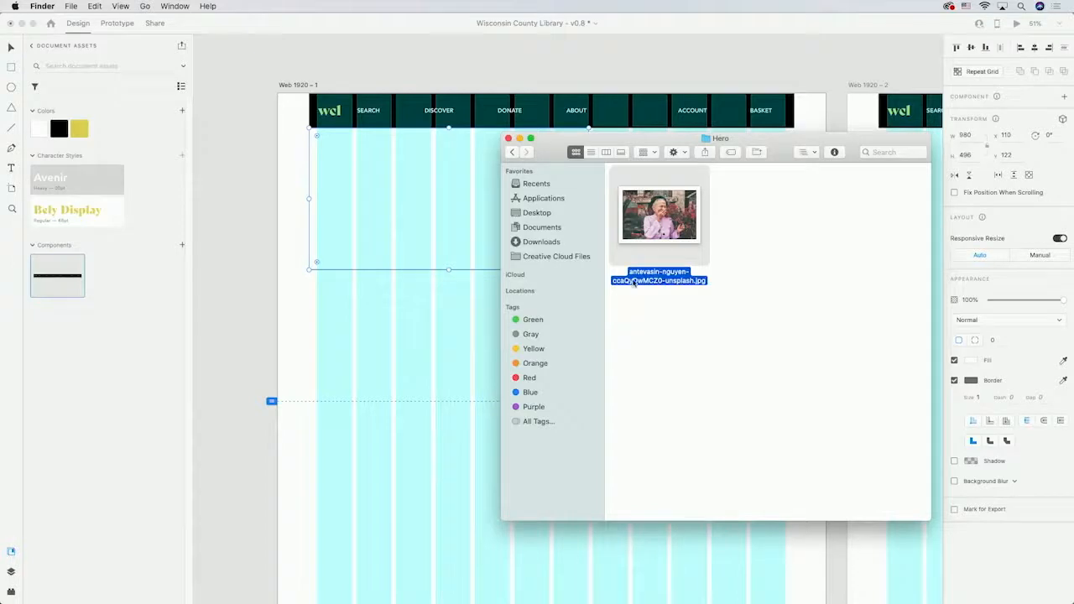
pyautogui.moveTo(656, 231); pyautogui.dragTo(450, 210)
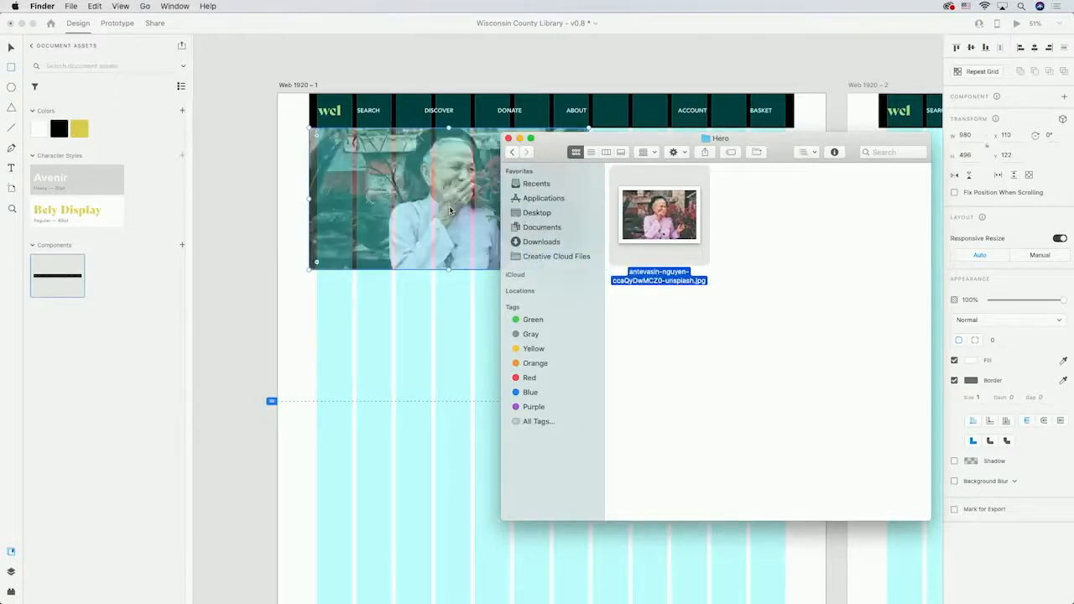
pyautogui.click(423, 78)
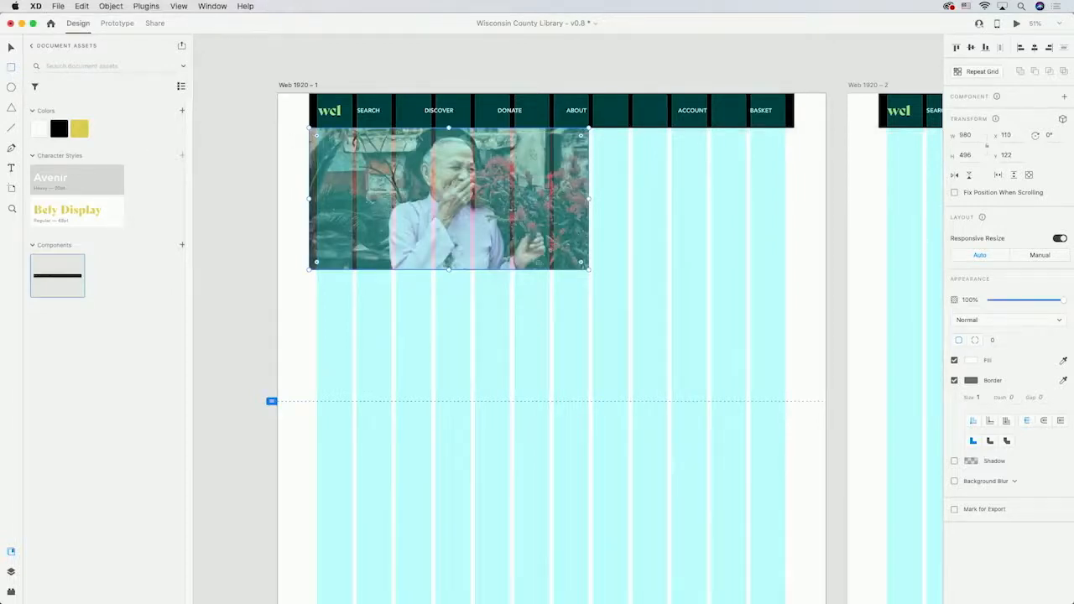
# - Draw a borderless 720 × 496 rectangle beside the hero photo, filling the remaining width under the header
pyautogui.click(594, 271)
pyautogui.press('r')
pyautogui.moveTo(590, 270); pyautogui.dragTo(794, 129)
pyautogui.click(955, 380)
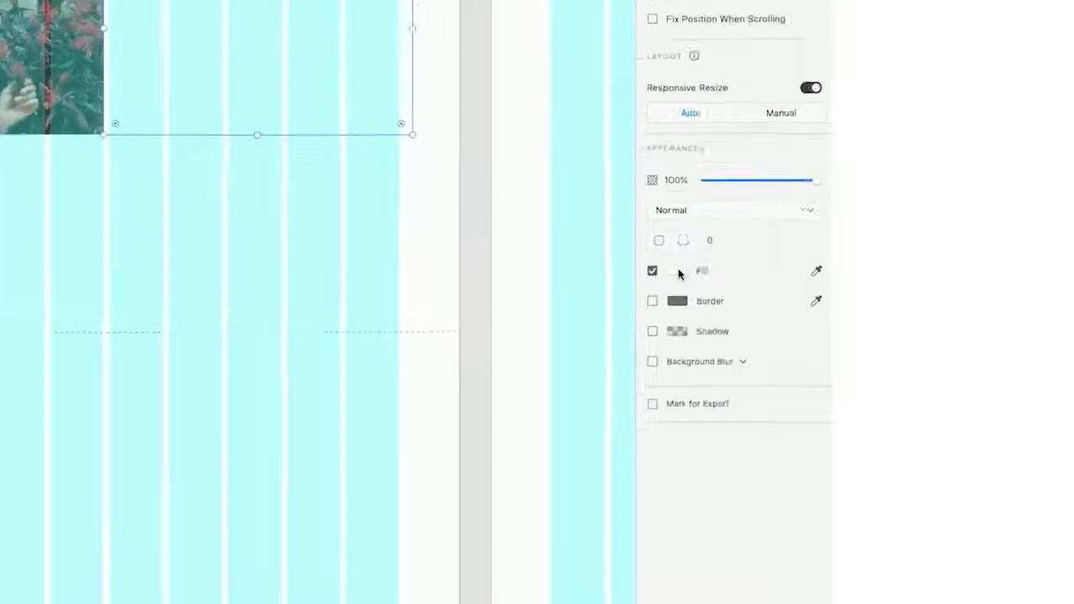
# - Fill the rectangle beside the hero photo with #382862 and save the colour in the document assets
pyautogui.click(972, 360)
pyautogui.write('382862')
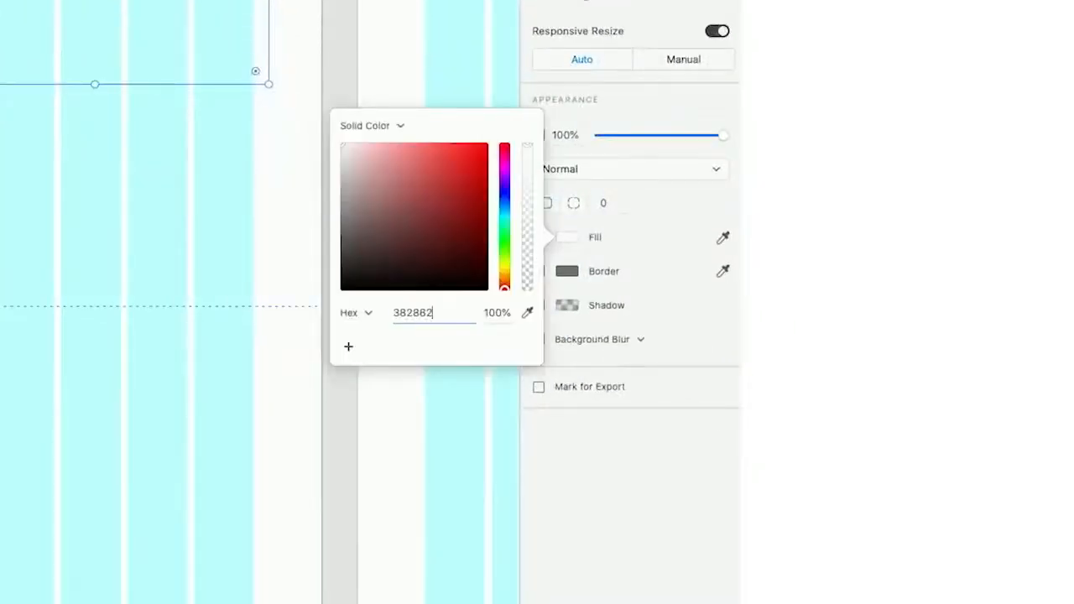
pyautogui.press('Return')
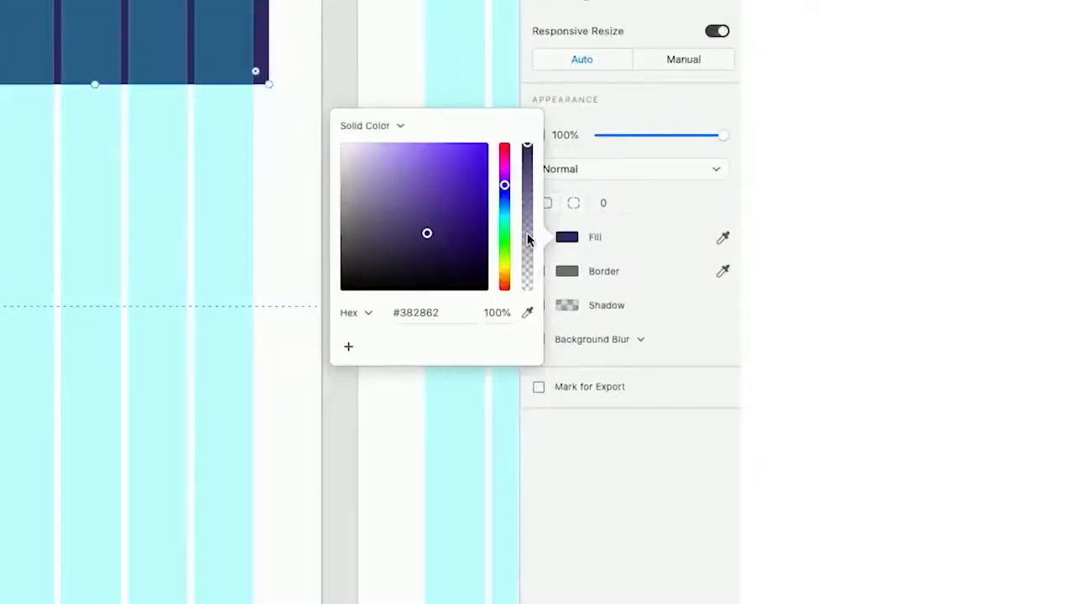
pyautogui.press('v')
pyautogui.click(19, 187)
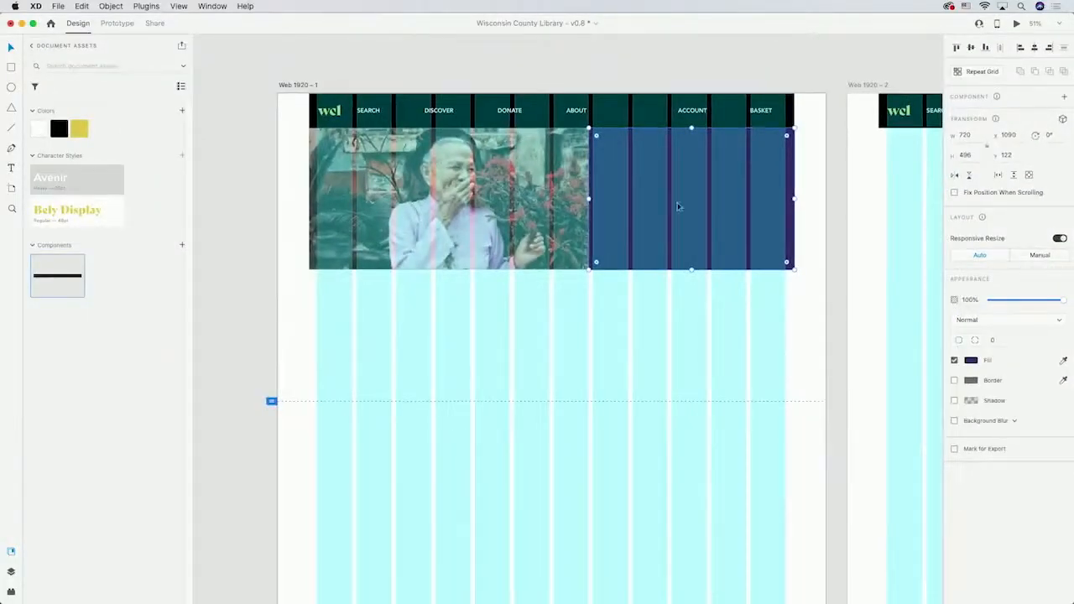
pyautogui.click(182, 111)
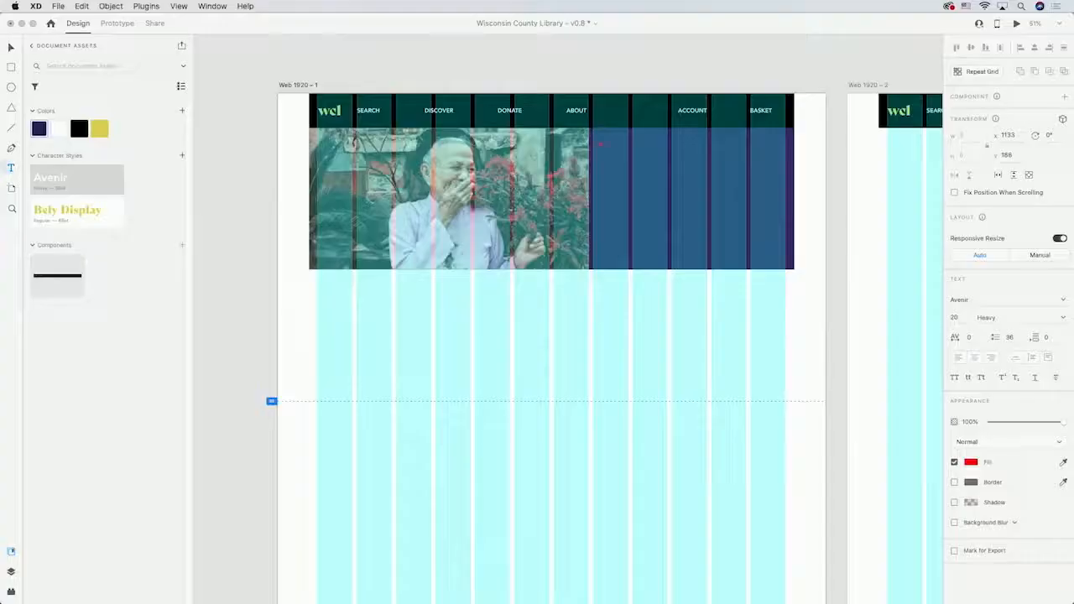
# - Add three stacked text labels on the purple panel reading FEATURED AUTHOR, Breaking the mold and Lorem ipsum
pyautogui.press('t')
pyautogui.press('Escape')
pyautogui.press('t')
pyautogui.click(602, 161)
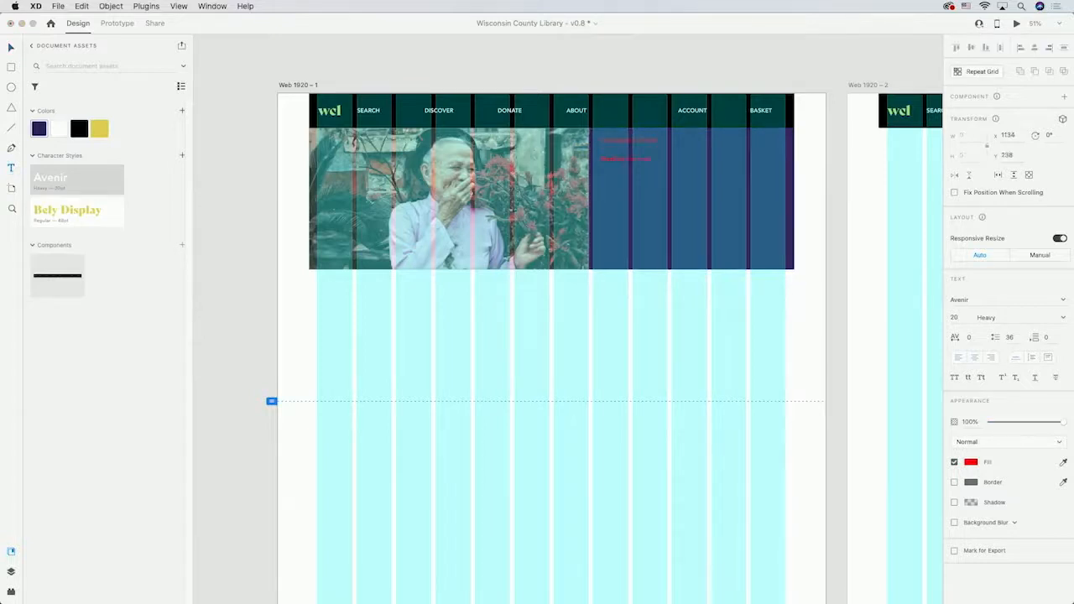
pyautogui.click(602, 182)
pyautogui.press('Escape')
# - Set the fill of the three text labels on the purple panel to #FFFFF6
pyautogui.keyDown('shift'); pyautogui.click(631, 143); pyautogui.keyUp('shift')
pyautogui.keyDown('shift'); pyautogui.click(626, 161); pyautogui.keyUp('shift')
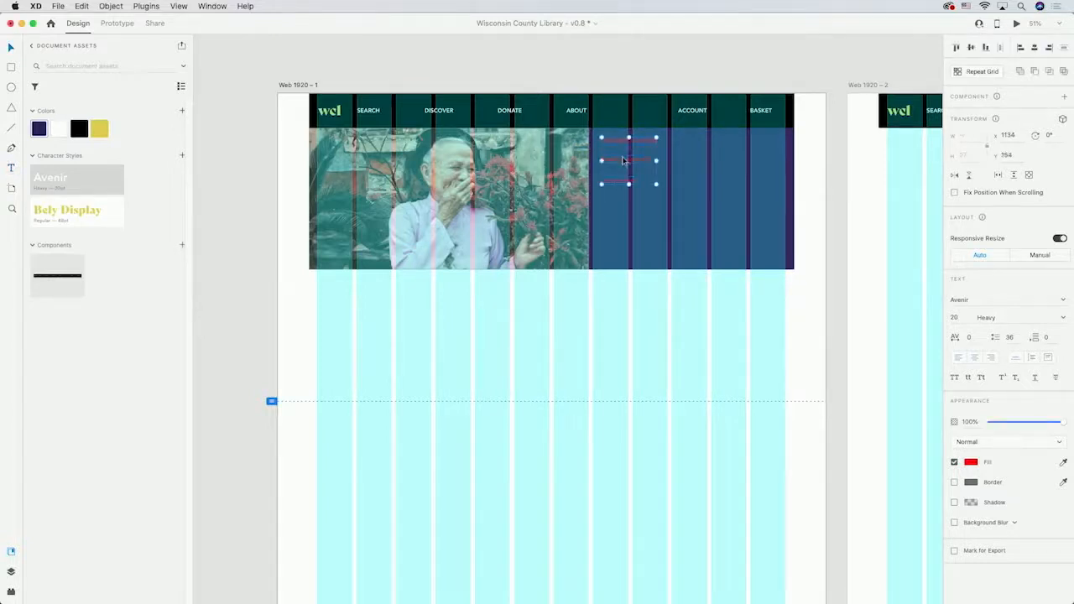
pyautogui.click(971, 462)
pyautogui.write('FFFFF6')
pyautogui.press('Return')
pyautogui.press('Escape')
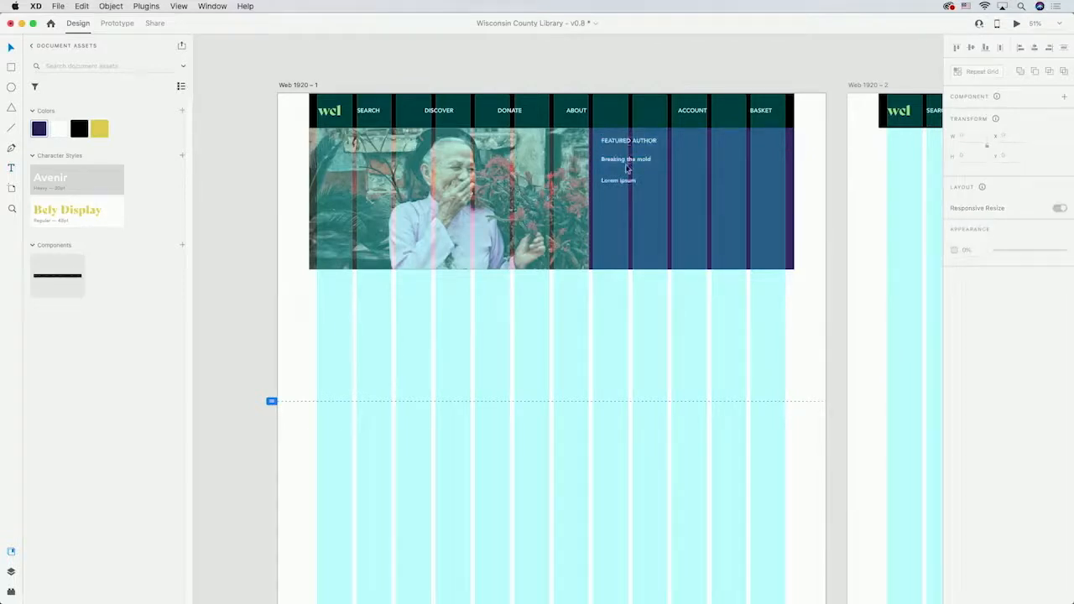
# - Group the three text labels on the purple panel and name the group Featured Author
pyautogui.click(628, 155)
pyautogui.keyDown('shift'); pyautogui.click(628, 182); pyautogui.keyUp('shift')
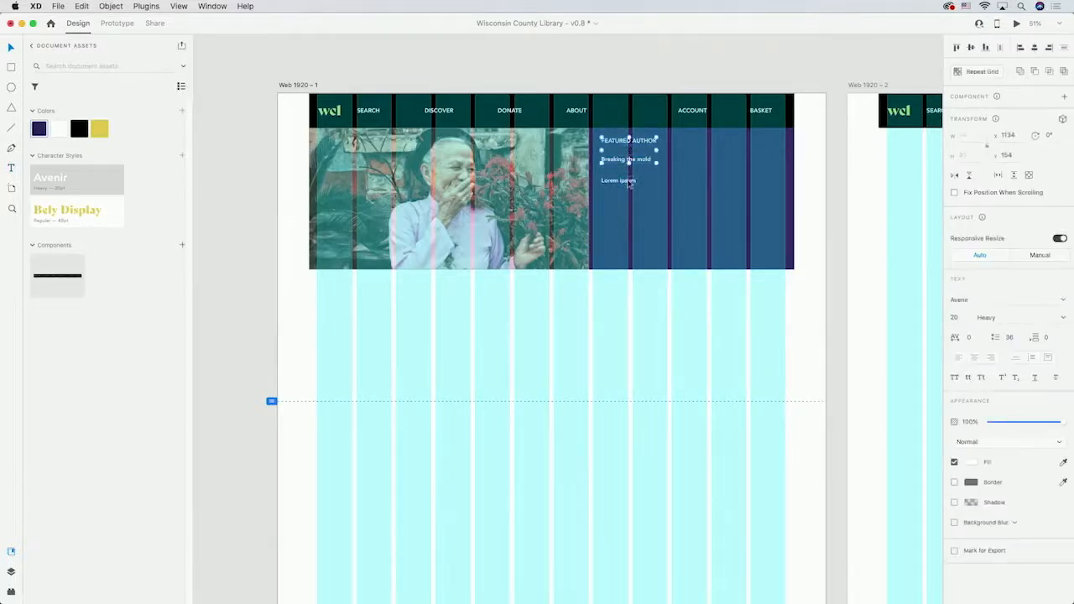
pyautogui.press('super+g')
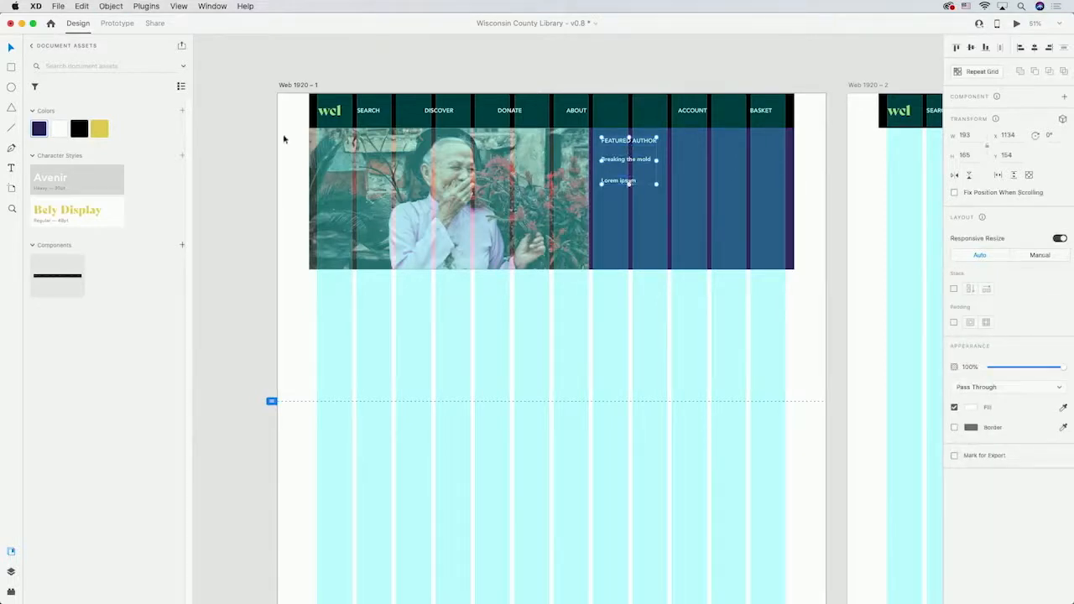
pyautogui.click(11, 571)
pyautogui.doubleClick(52, 89)
pyautogui.write('Featured Author')
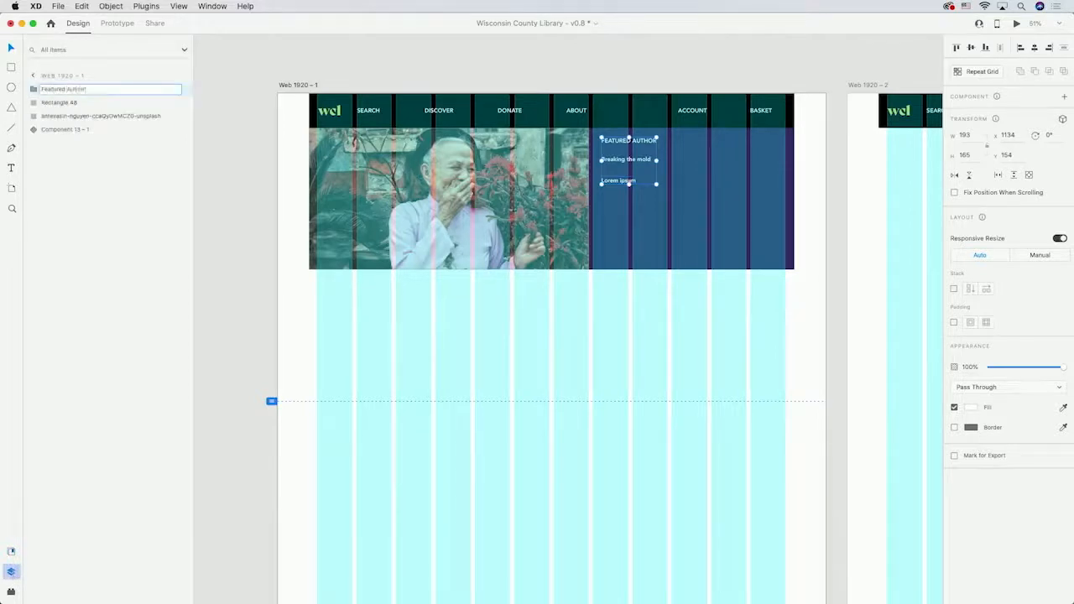
pyautogui.press('Return')
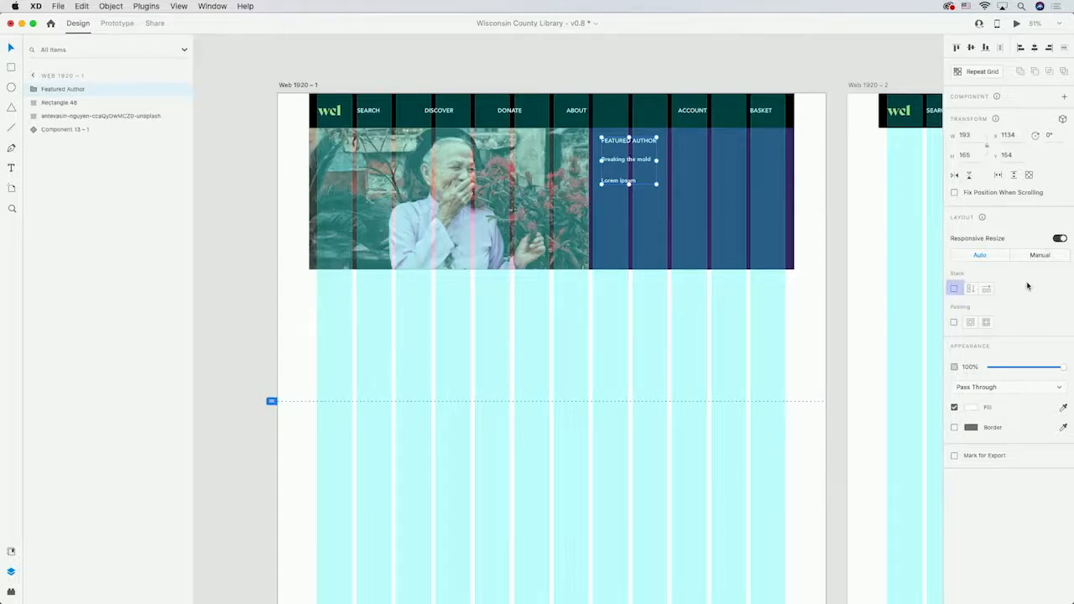
# - Turn the Featured Author group into a vertical stack and adjust the spacing between its items, trying 24 and 34
pyautogui.click(955, 289)
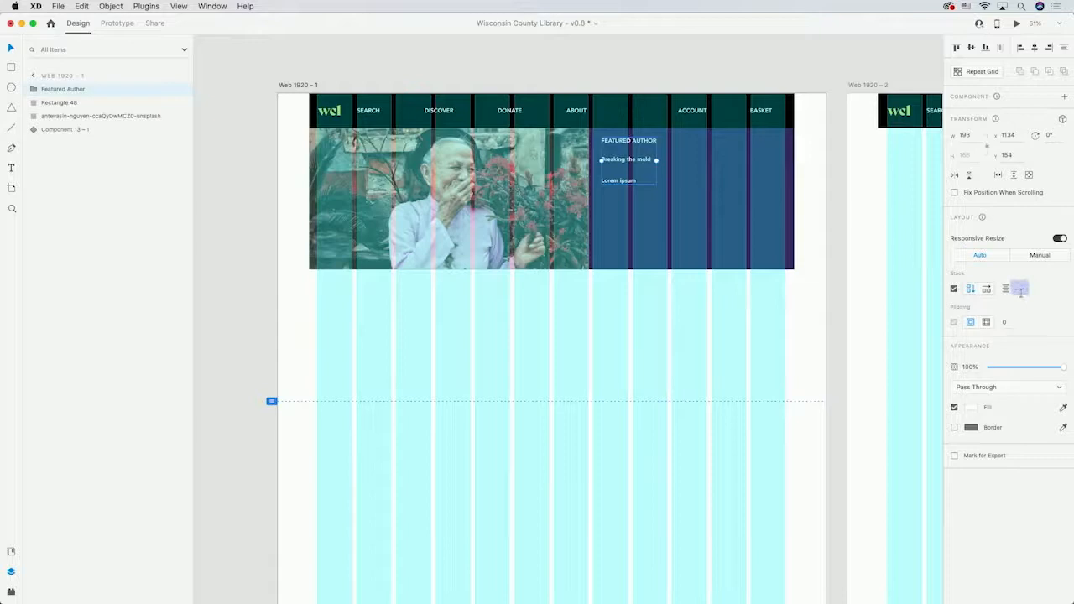
pyautogui.press('Return')
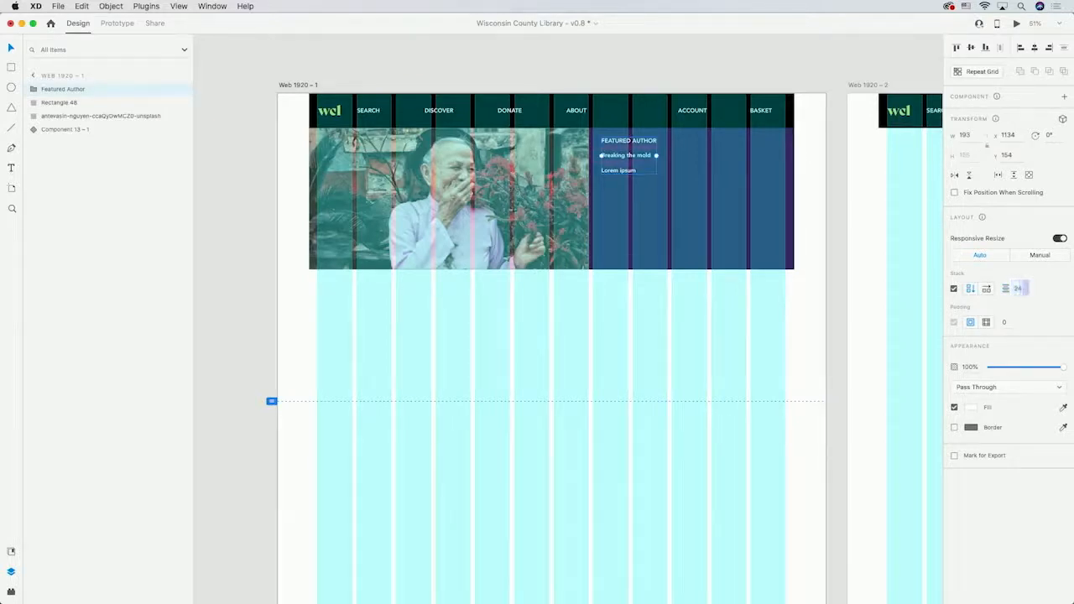
pyautogui.click(1019, 290)
pyautogui.write('34')
pyautogui.press('Return')
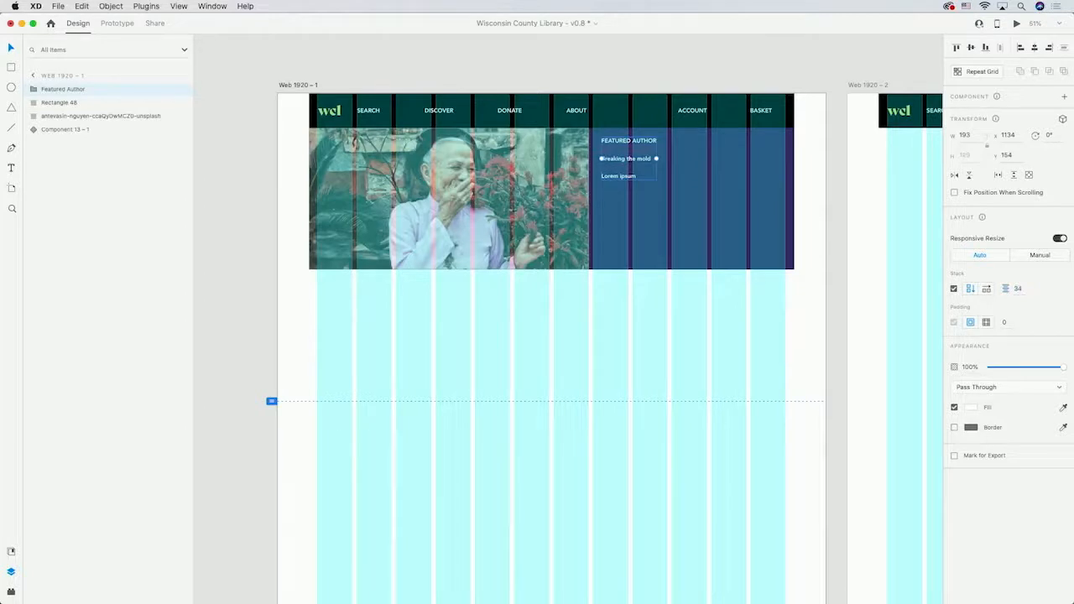
pyautogui.click(1020, 290)
pyautogui.write('2')
pyautogui.press('Return')
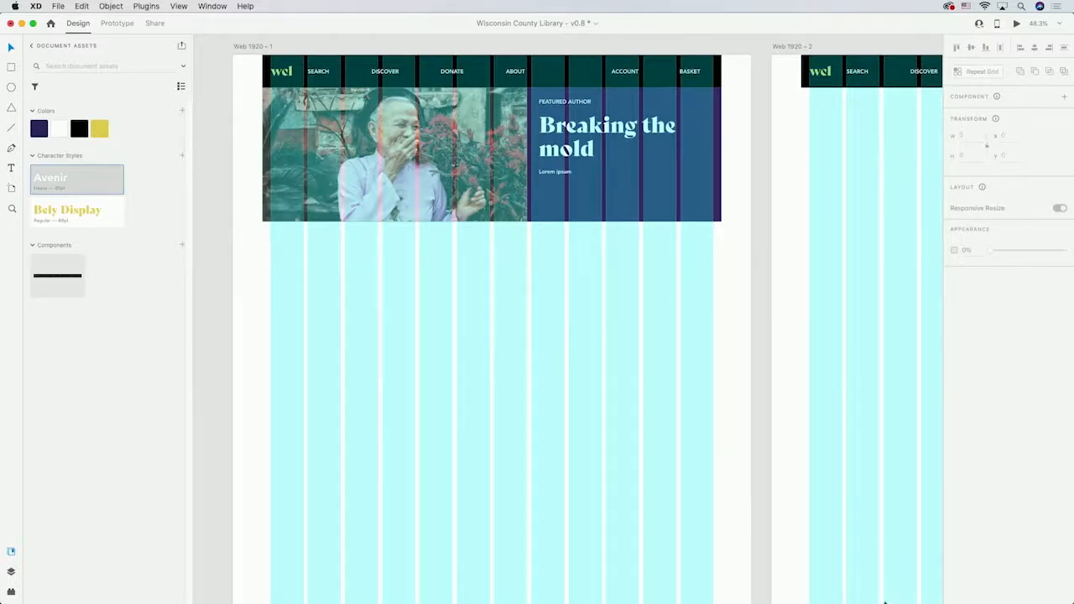
# - Draw a full-width rectangle about 1700 × 488 below the hero section, filled with the saved yellow and without a border
pyautogui.click(11, 67)
pyautogui.moveTo(263, 221); pyautogui.dragTo(721, 353)
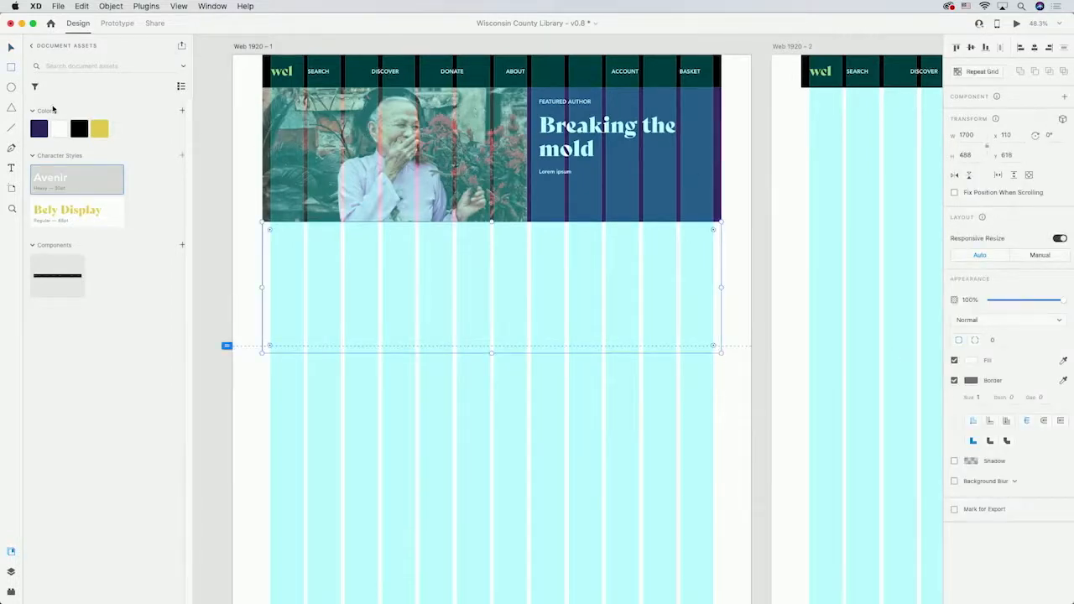
pyautogui.click(101, 128)
pyautogui.click(954, 381)
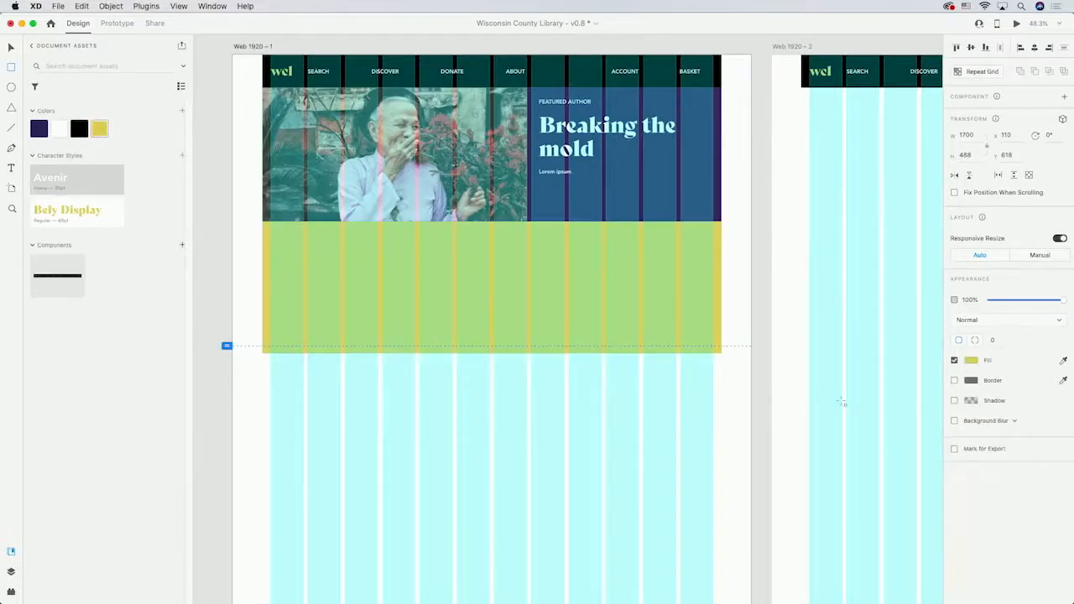
# - Lock the yellow background rectangle below the hero section and clear the selection
pyautogui.rightClick(413, 315)
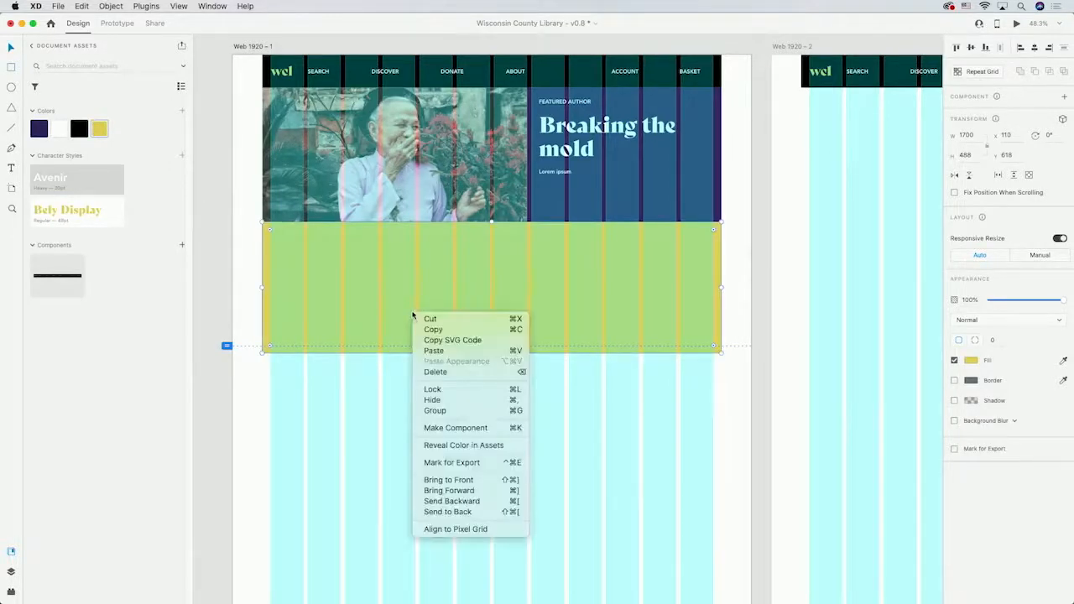
pyautogui.click(460, 392)
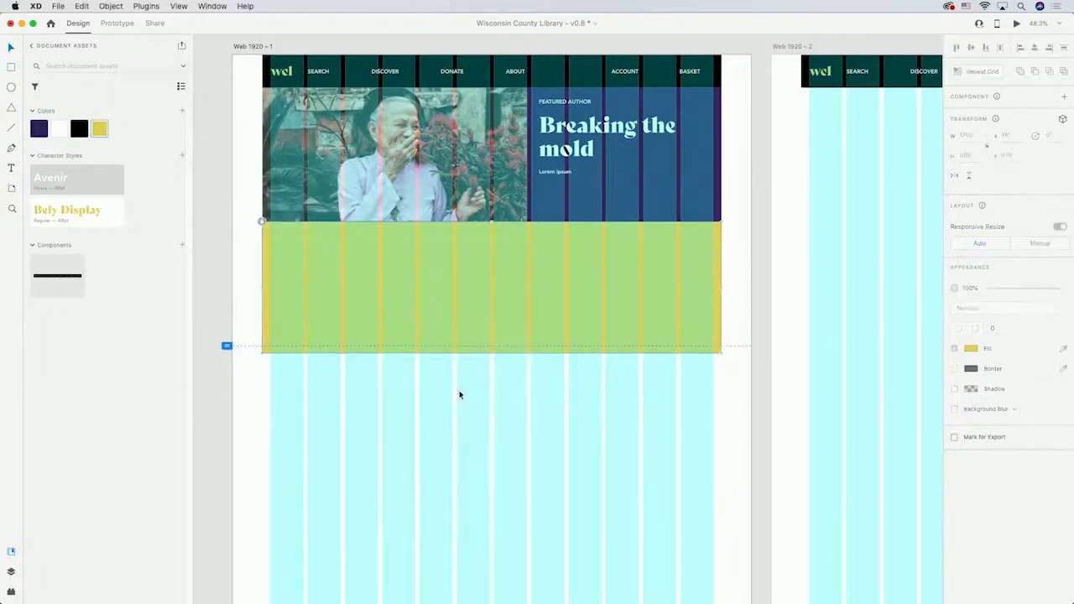
pyautogui.click(514, 382)
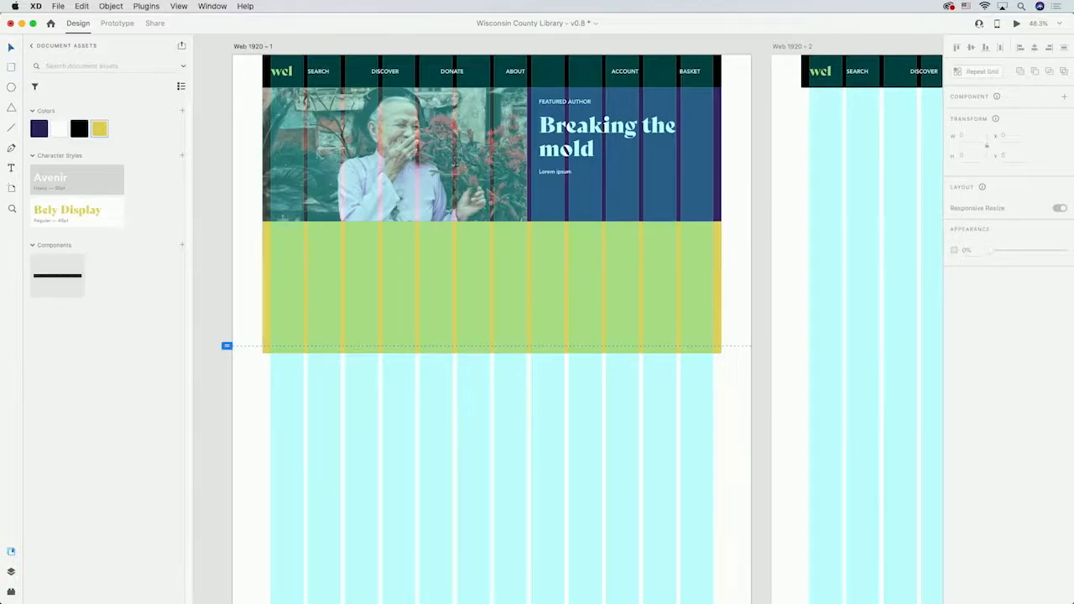
# - Draw a 260 × 343 cover placeholder across the yellow section's first two columns and add a white "Book title" text beside it
pyautogui.moveTo(273, 252); pyautogui.dragTo(345, 346)
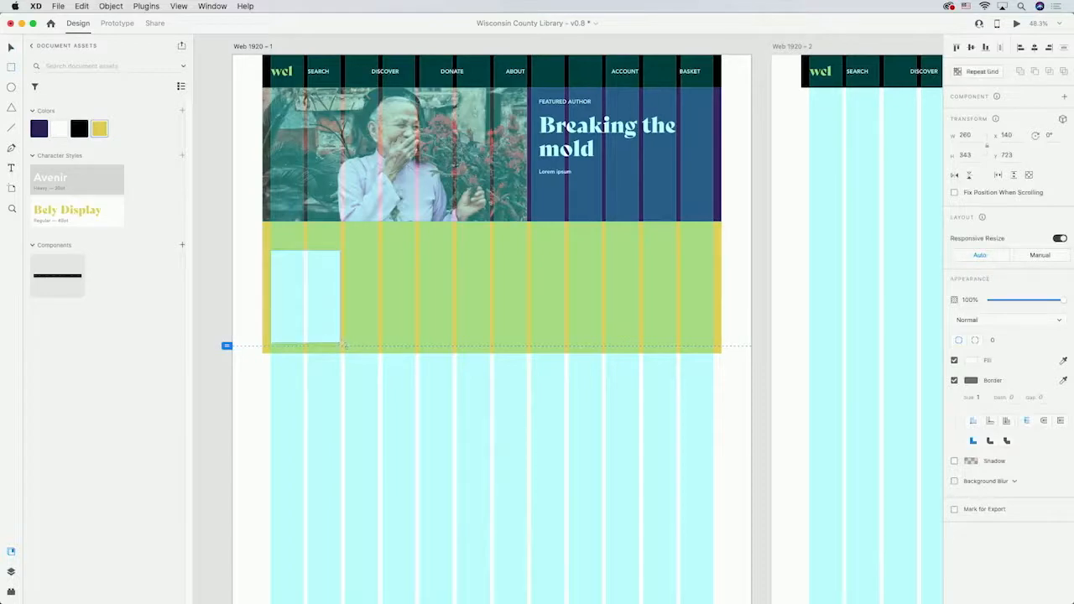
pyautogui.press('t')
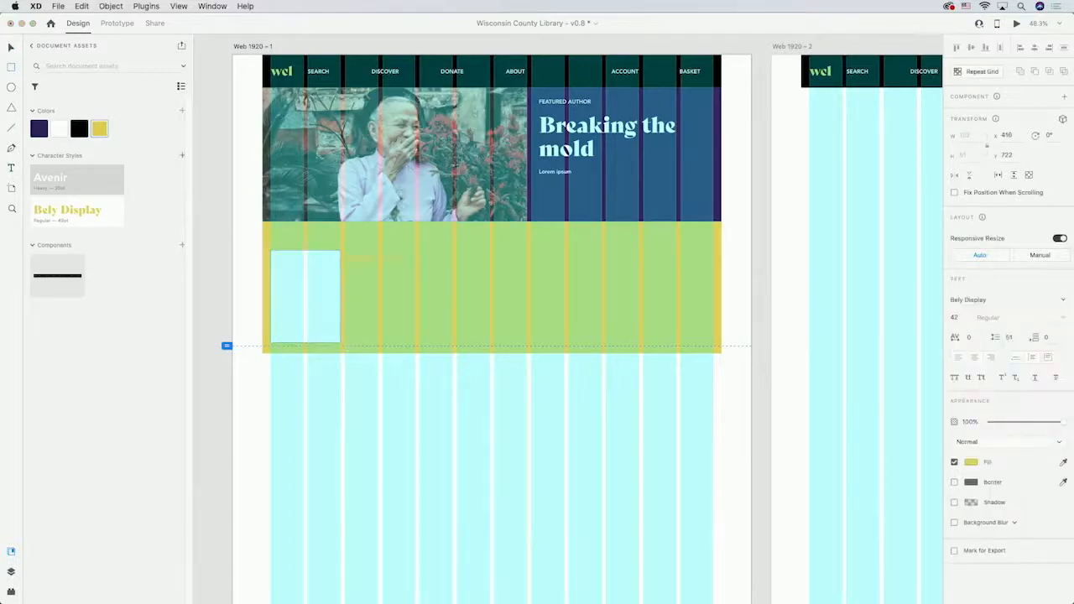
pyautogui.press('Escape')
pyautogui.click(972, 464)
pyautogui.click(972, 464)
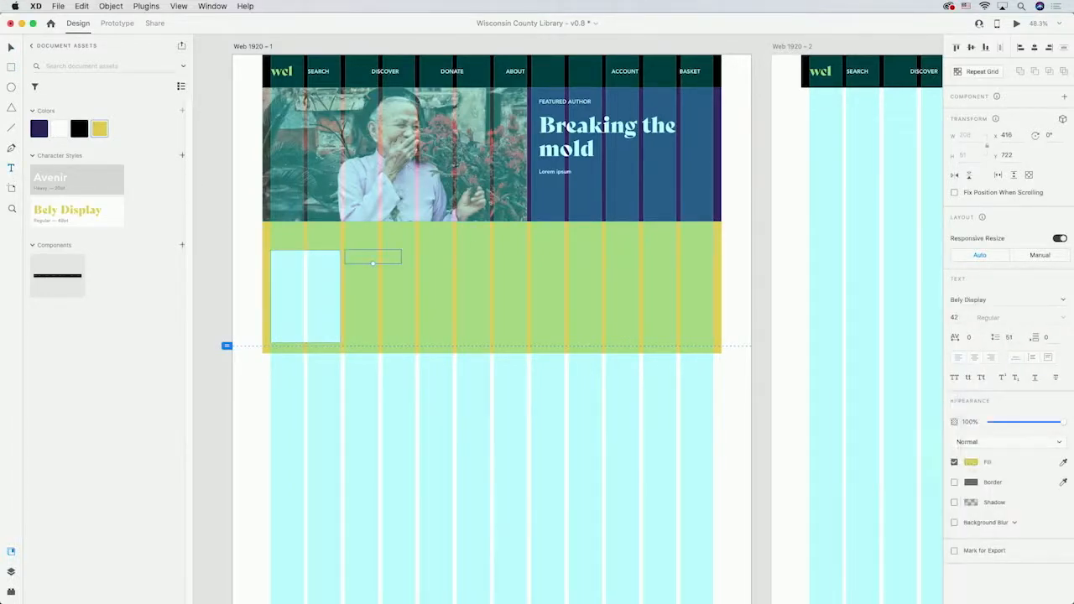
pyautogui.click(58, 128)
# - Add a black "Author" text below the book title, and paste the placeholder paragraph into a text area about 396 wide beneath it
pyautogui.click(409, 285)
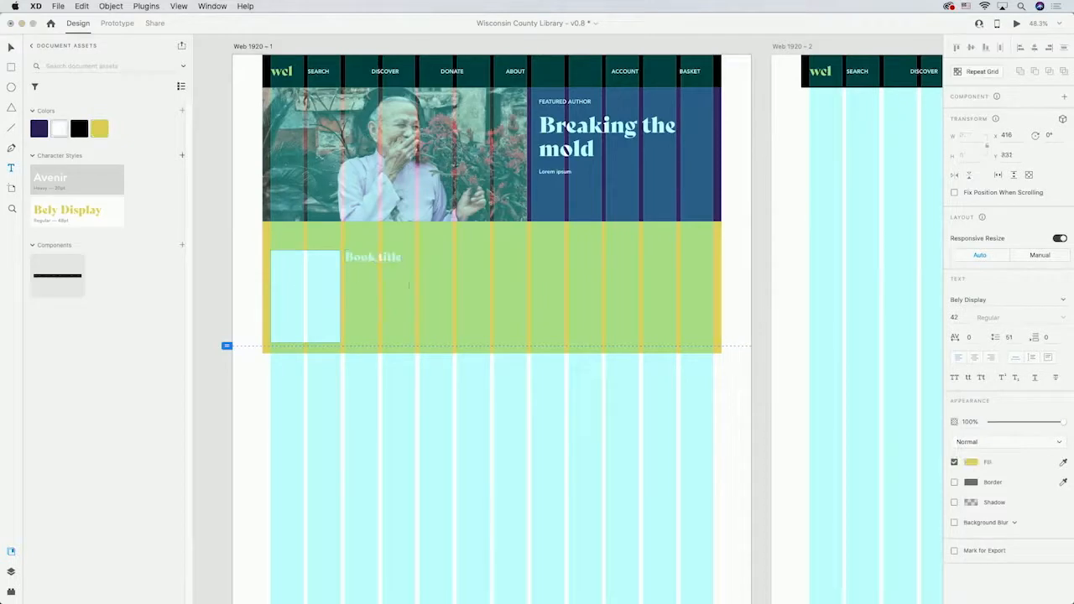
pyautogui.click(365, 276)
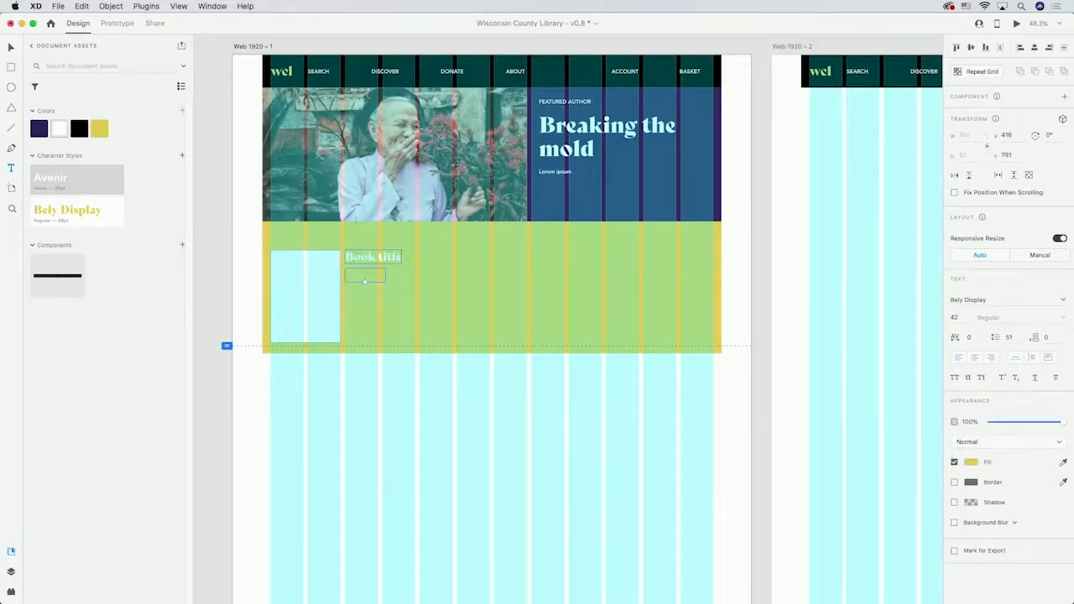
pyautogui.click(79, 128)
pyautogui.moveTo(344, 294)
pyautogui.mouseDown()
pyautogui.moveTo(459, 343)
pyautogui.moveTo(447, 335)
pyautogui.mouseUp()
pyautogui.press('super+v')
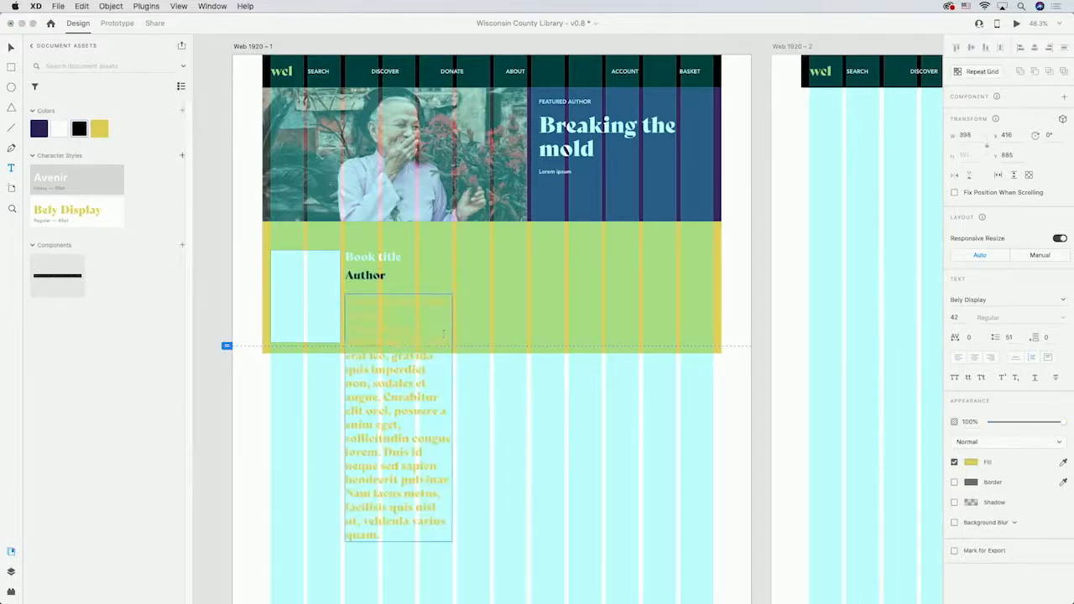
# - Recolour the book title and the placeholder paragraph with the saved black
pyautogui.press('Escape')
pyautogui.press('v')
pyautogui.click(378, 261)
pyautogui.keyDown('shift'); pyautogui.click(403, 335); pyautogui.keyUp('shift')
pyautogui.click(79, 129)
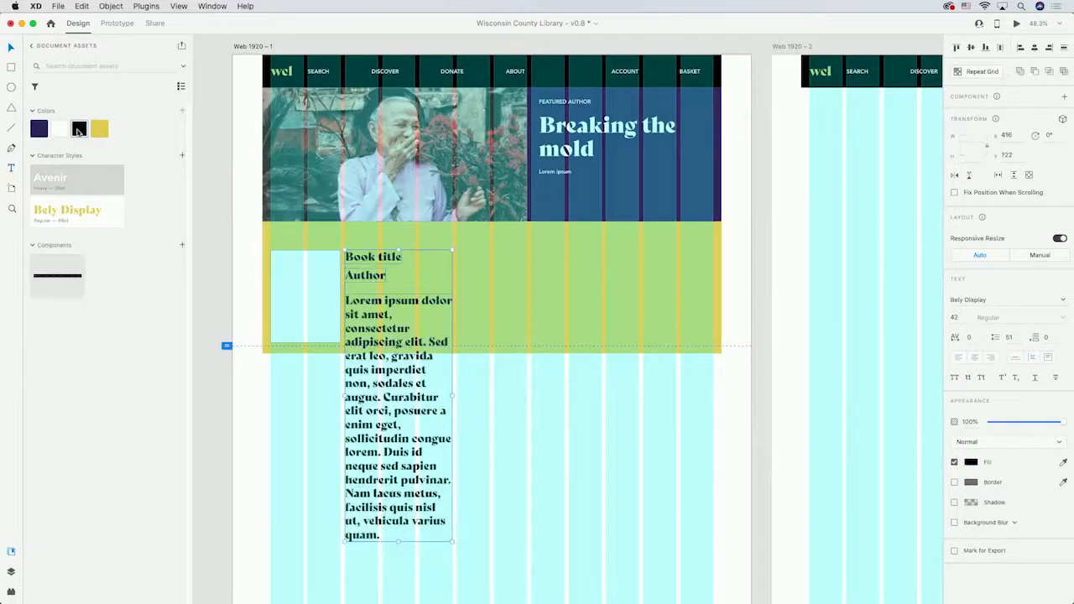
pyautogui.press('Escape')
# - Set the book title's font size to 48 and the author text's font size to 20
pyautogui.click(396, 257)
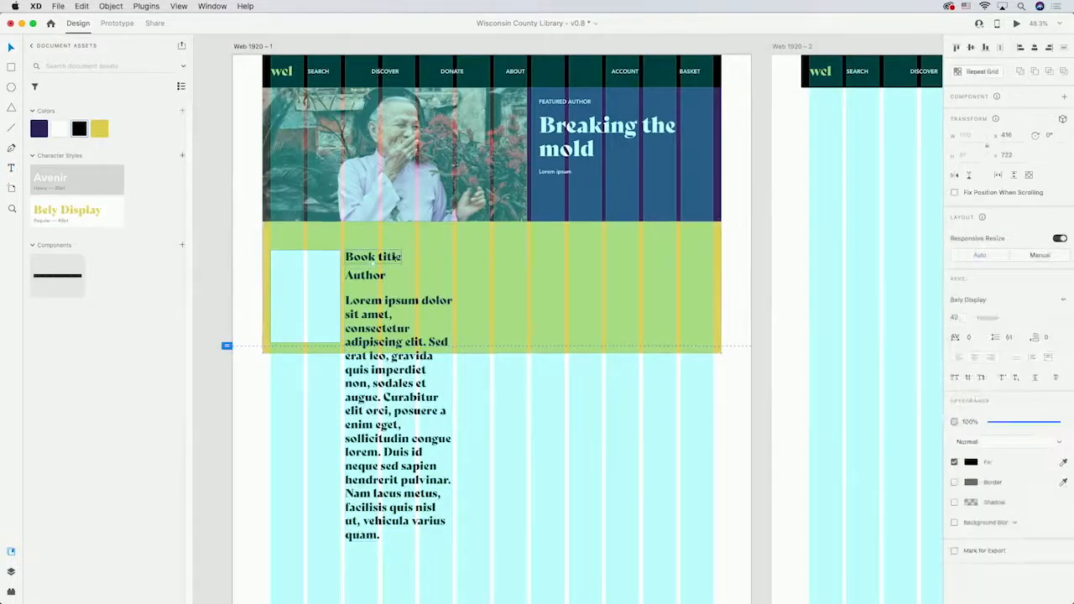
pyautogui.click(961, 317)
pyautogui.write('48')
pyautogui.click(372, 278)
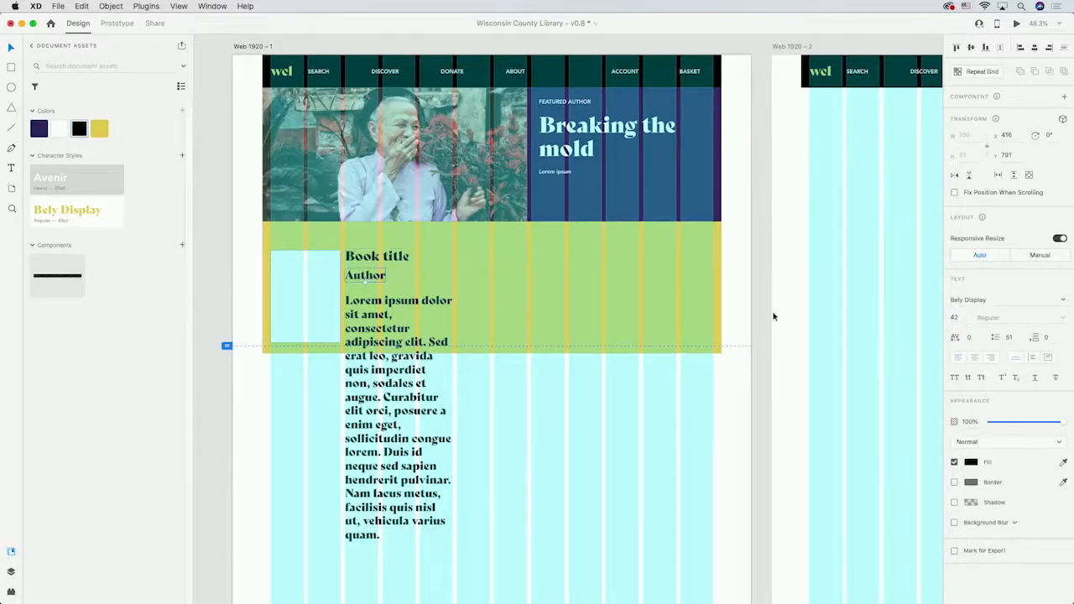
pyautogui.doubleClick(961, 317)
pyautogui.write('20')
pyautogui.press('Return')
# - Set the placeholder paragraph's font size to 16 and show the artboard's layers
pyautogui.click(399, 369)
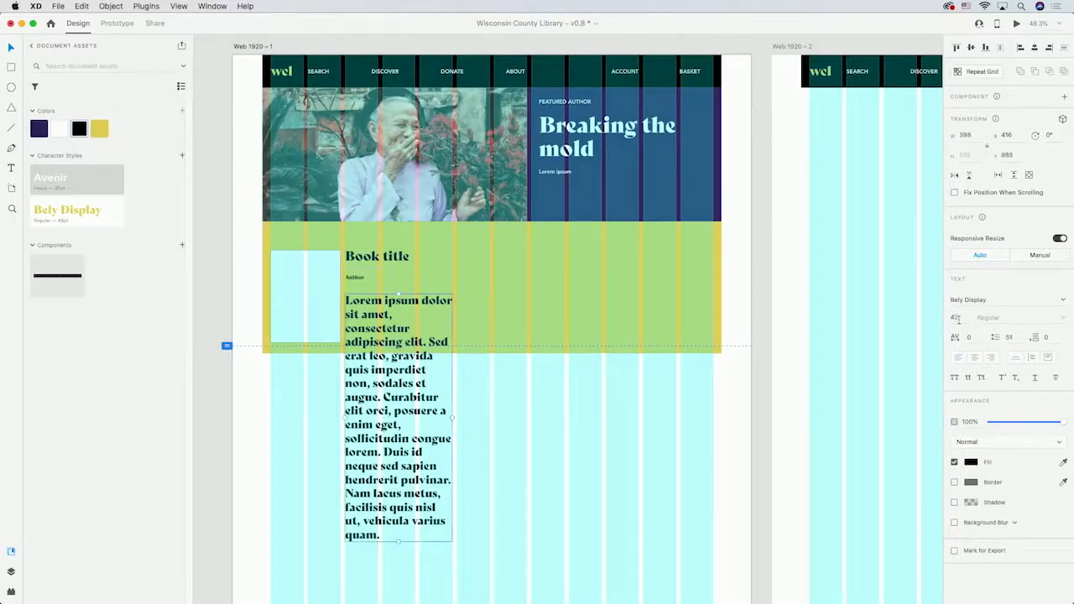
pyautogui.doubleClick(959, 319)
pyautogui.write('16')
pyautogui.press('Return')
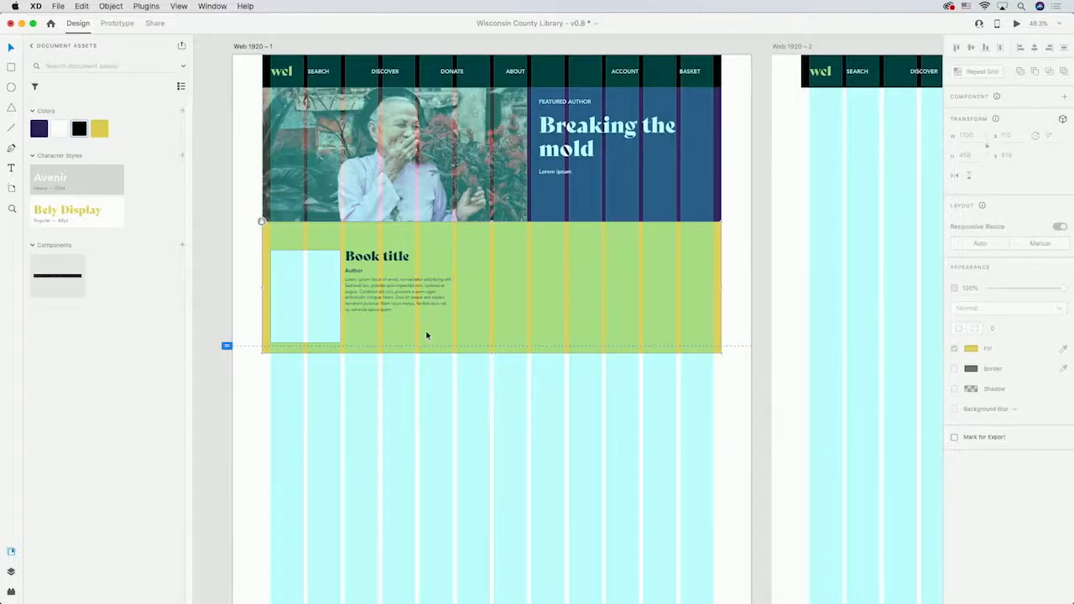
pyautogui.click(12, 573)
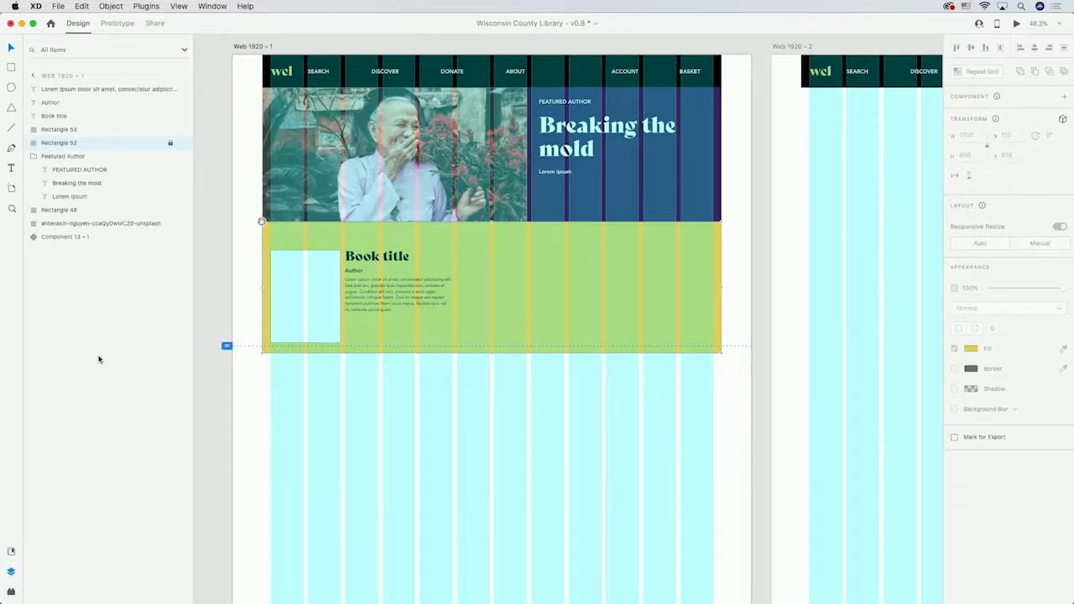
pyautogui.click(78, 89)
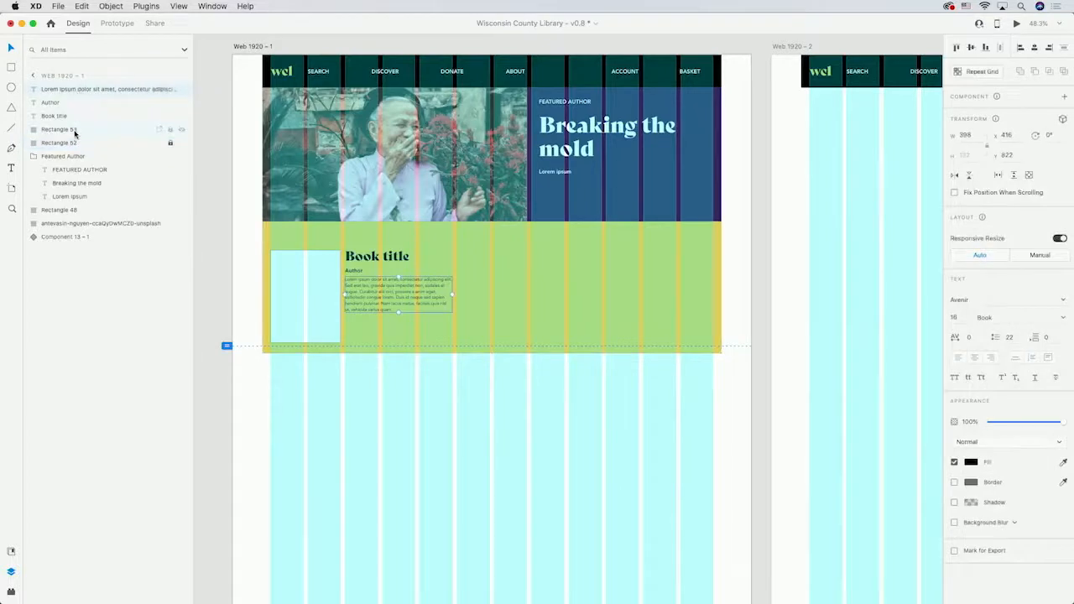
pyautogui.keyDown('shift'); pyautogui.click(72, 130); pyautogui.keyUp('shift')
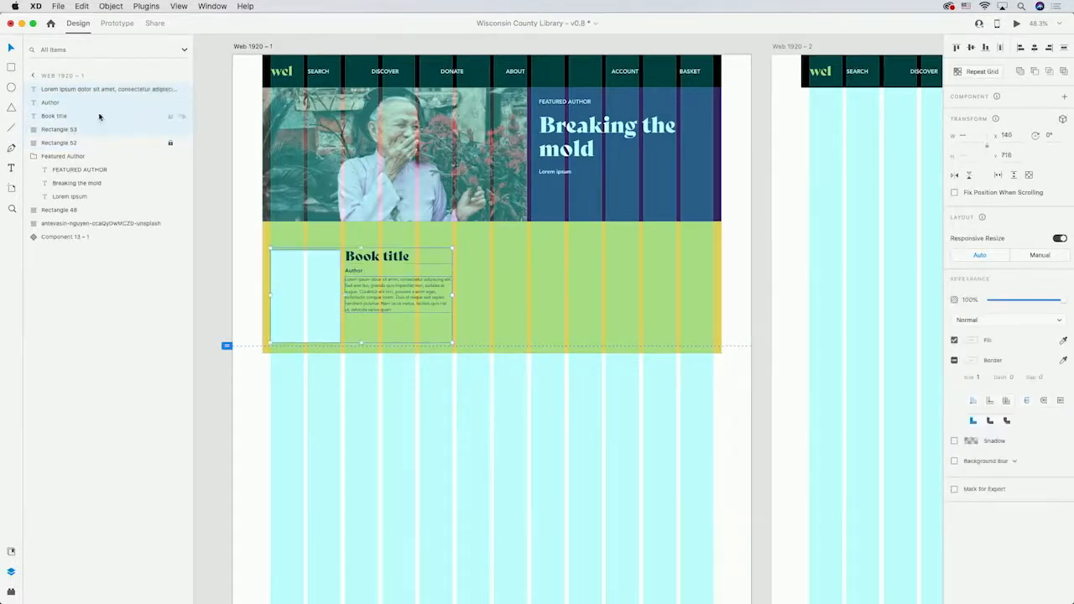
pyautogui.click(365, 417)
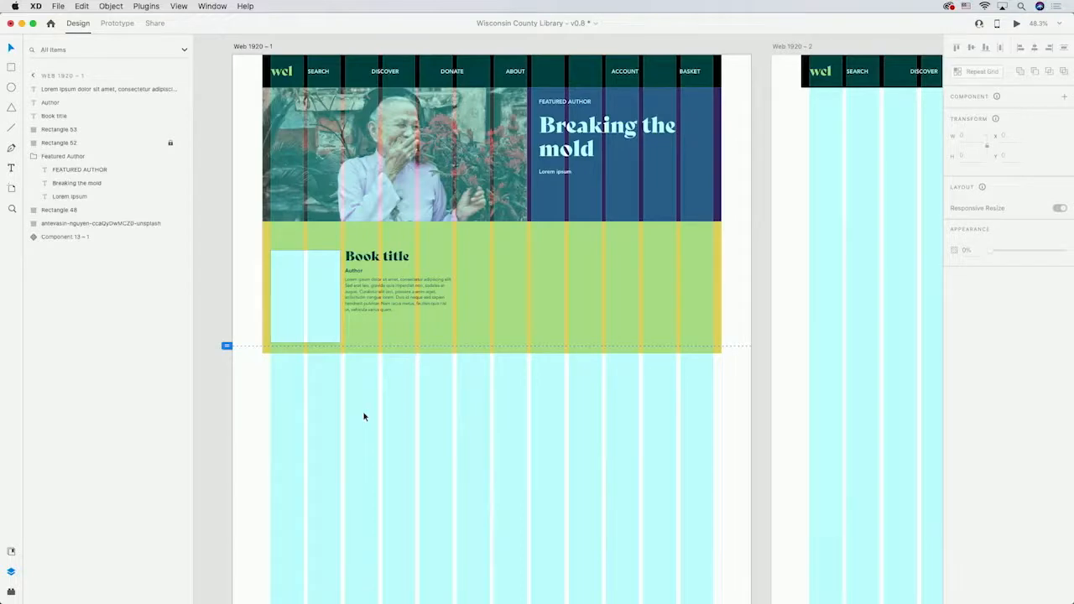
# - Group the book title, author and paragraph texts and turn on stacking for the group
pyautogui.click(386, 260)
pyautogui.keyDown('shift'); pyautogui.click(361, 273); pyautogui.keyUp('shift')
pyautogui.keyDown('shift'); pyautogui.click(366, 306); pyautogui.keyUp('shift')
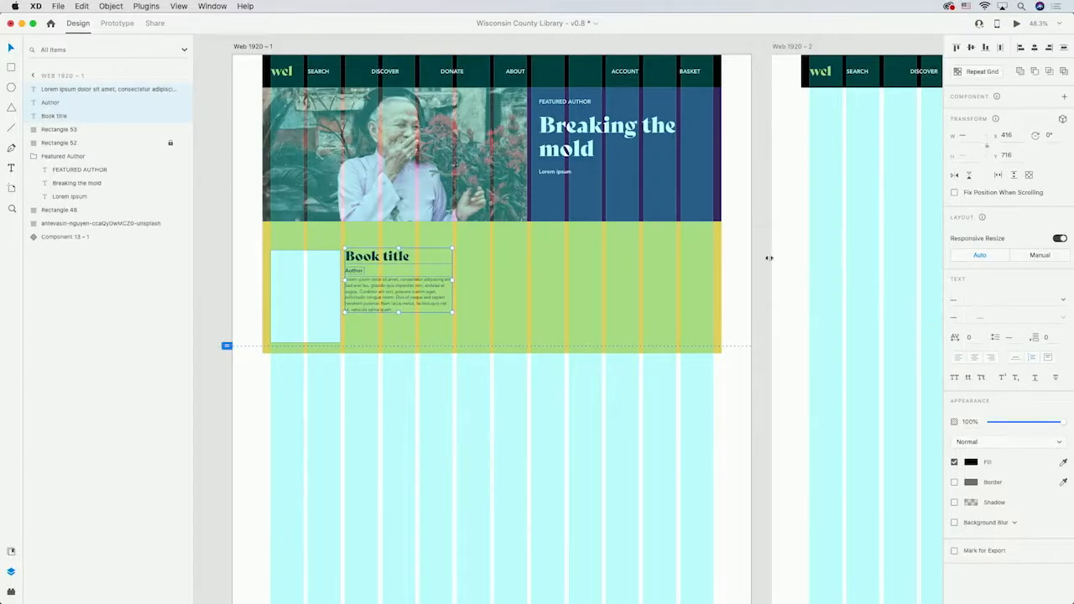
pyautogui.press('super+g')
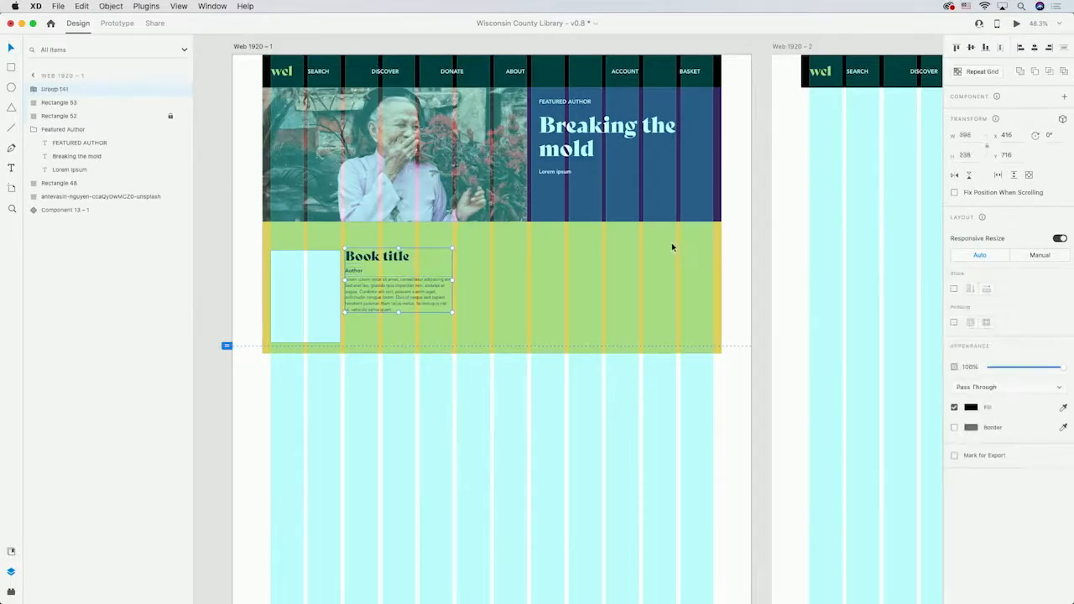
pyautogui.click(953, 289)
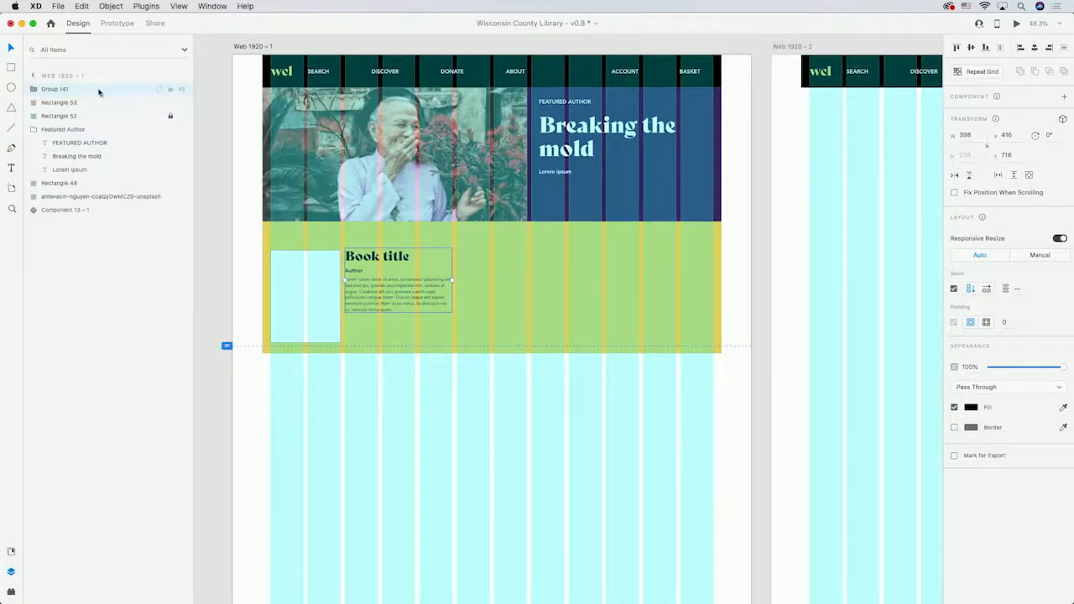
# - Make a repeat grid from the text group and cover placeholder, and extend it to 1640 wide and 369 high
pyautogui.click(97, 104)
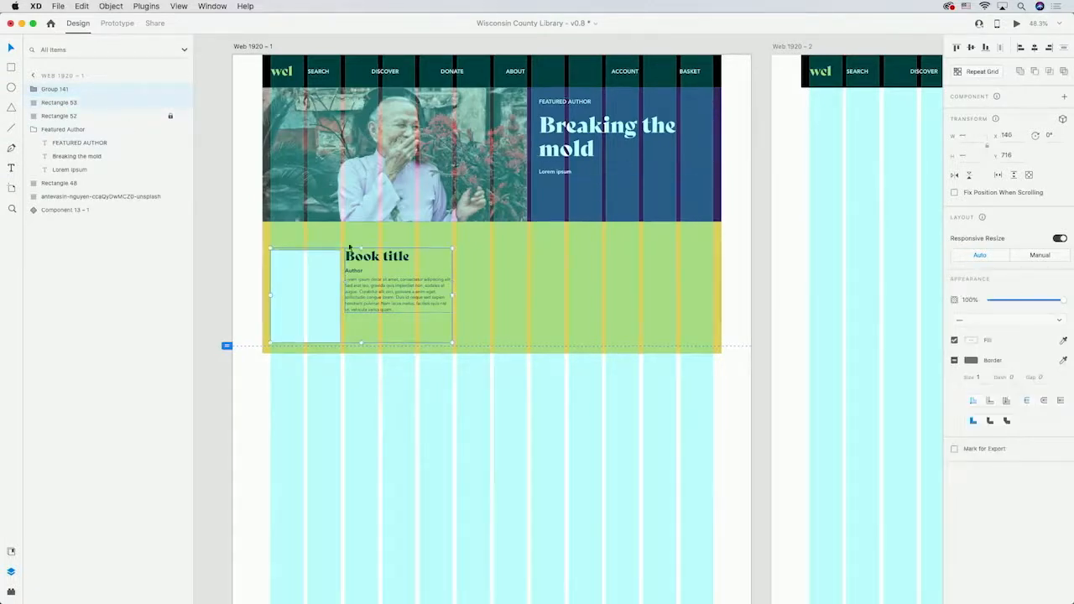
pyautogui.click(982, 72)
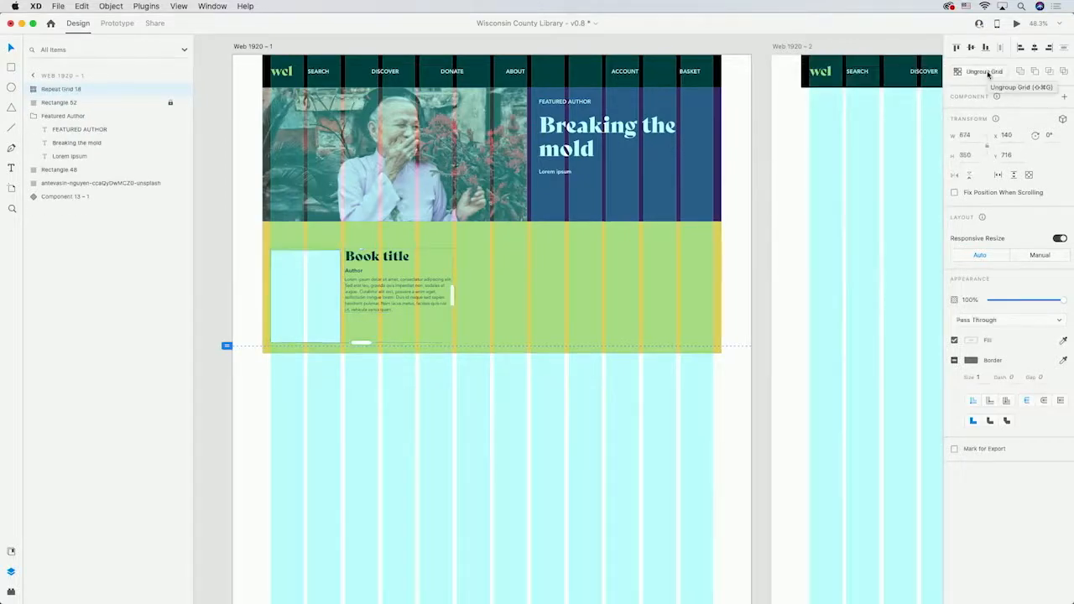
pyautogui.moveTo(452, 294); pyautogui.dragTo(714, 295)
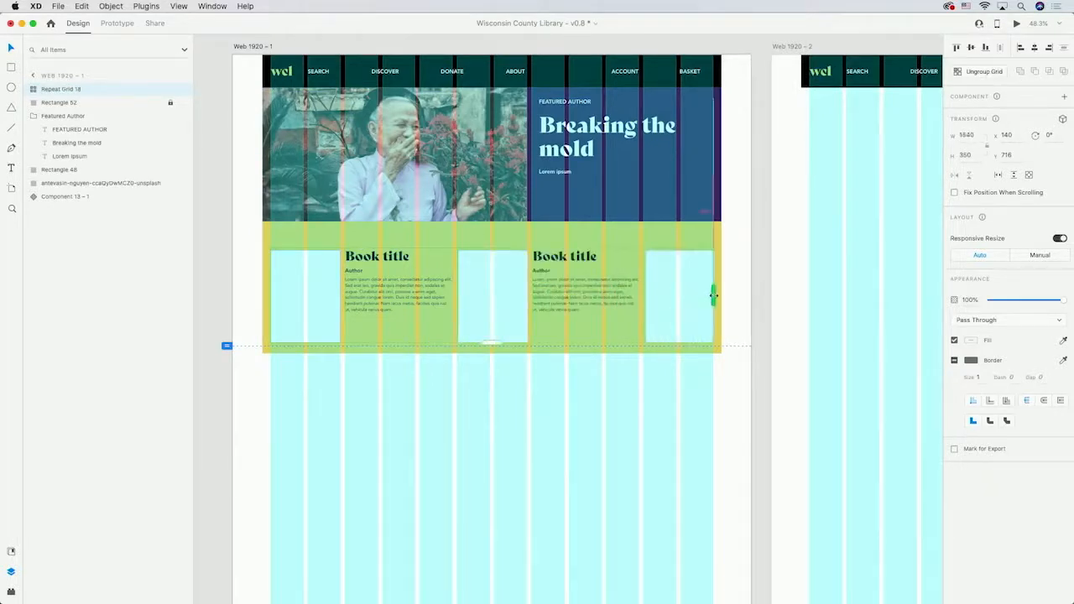
pyautogui.moveTo(493, 344); pyautogui.dragTo(522, 347)
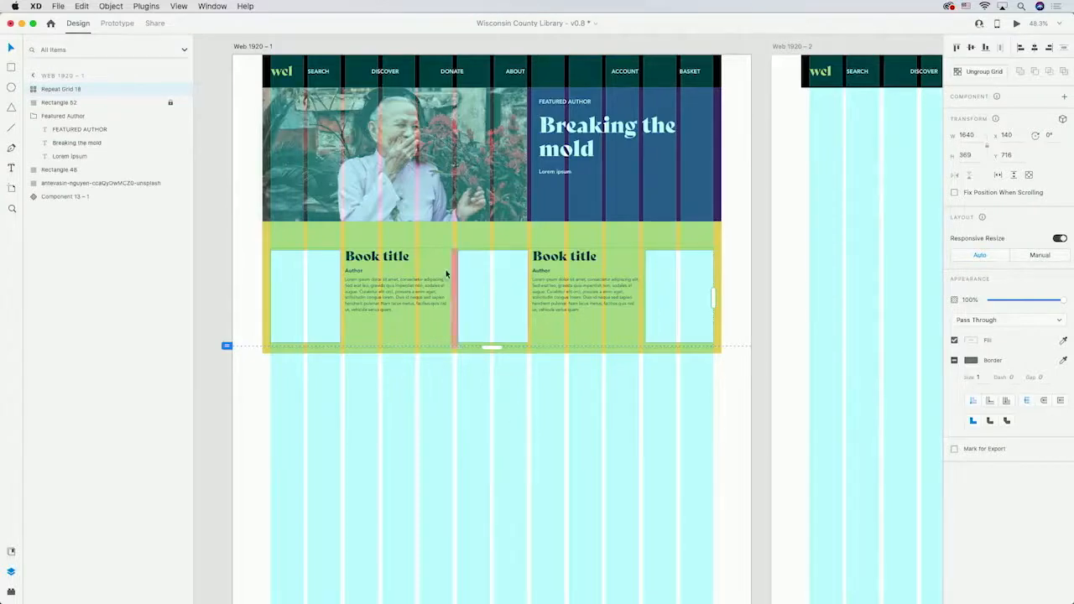
# - Change the first book's title in the repeat grid to "The time machine"
pyautogui.doubleClick(375, 256)
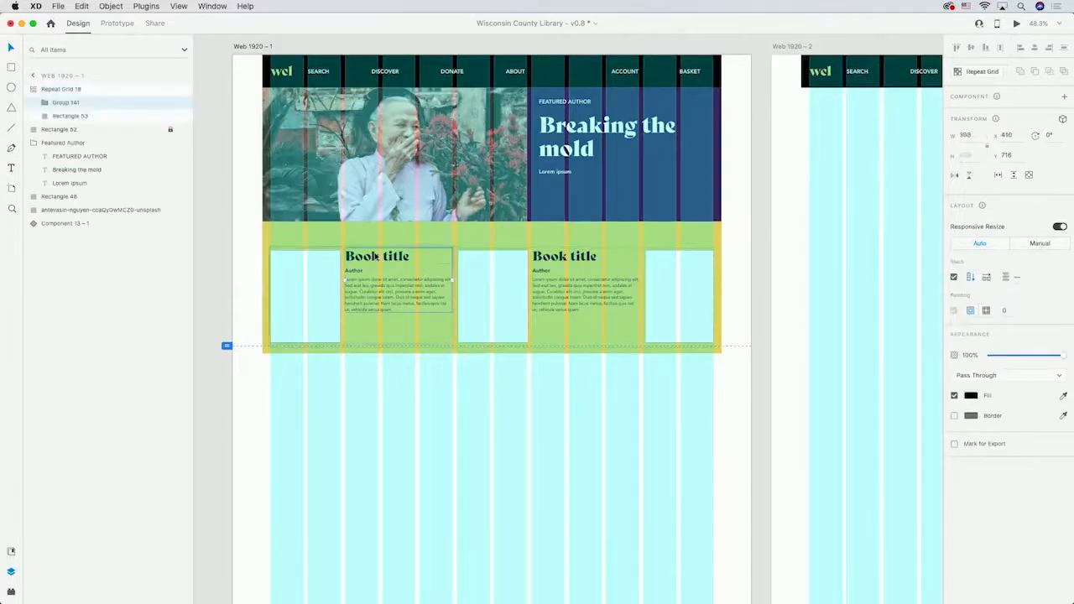
pyautogui.click(375, 256)
pyautogui.doubleClick(375, 256)
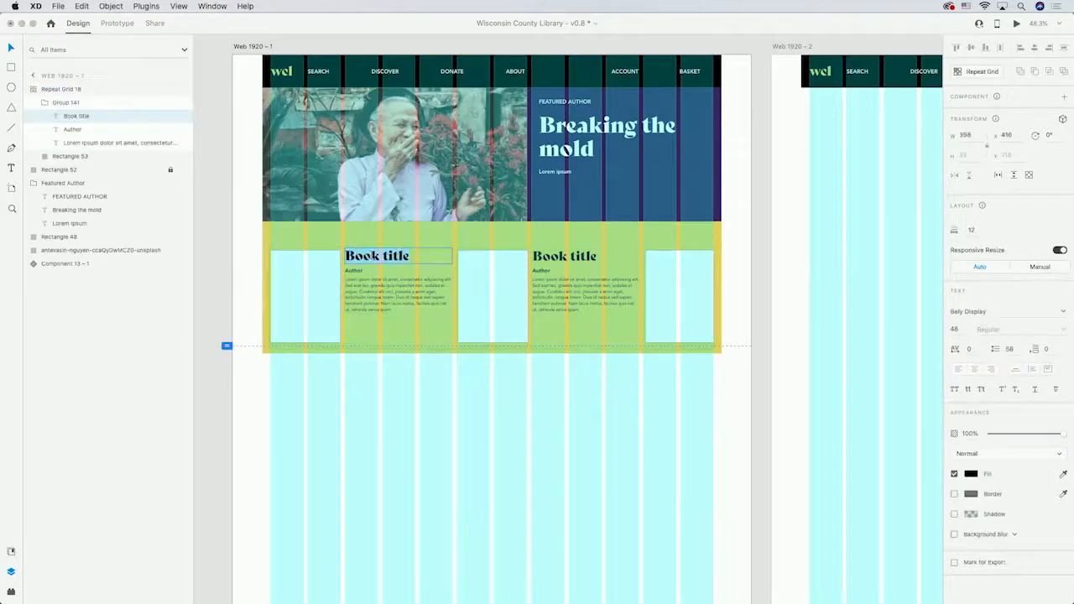
pyautogui.write('The time m')
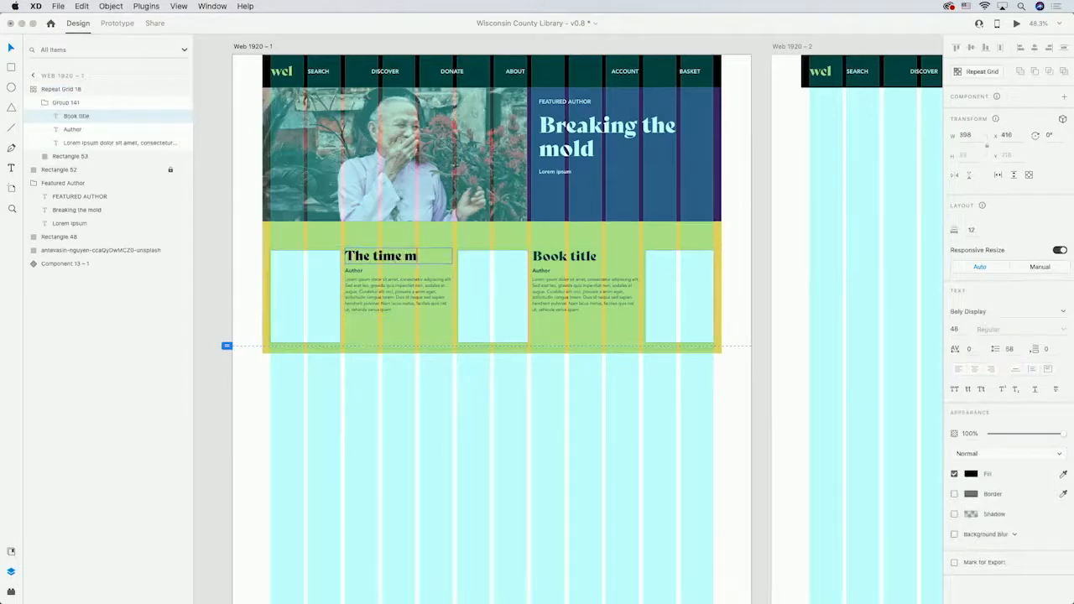
pyautogui.write('achine')
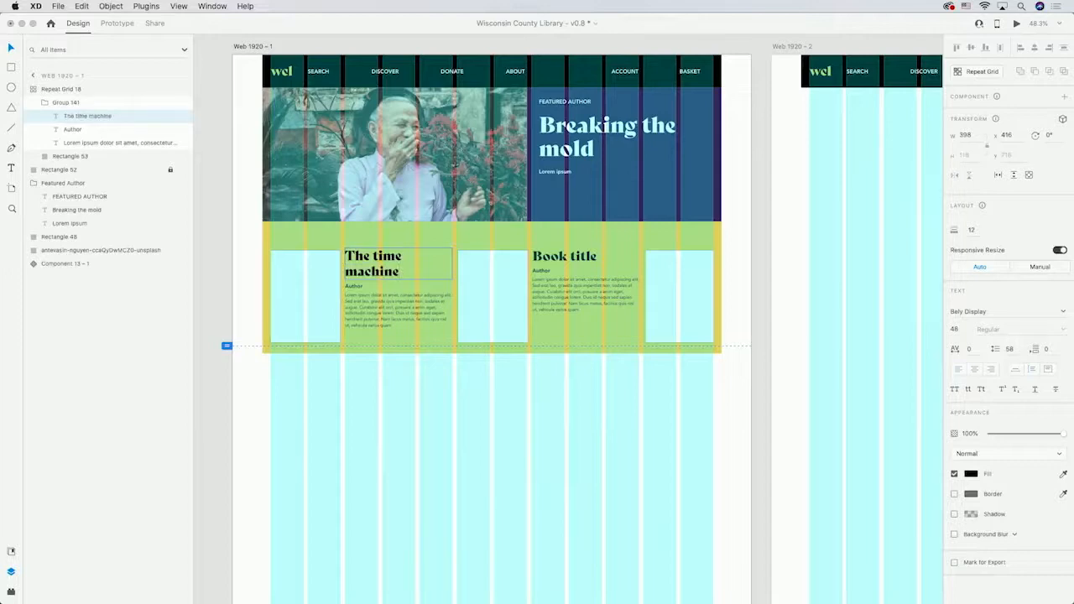
pyautogui.click(968, 311)
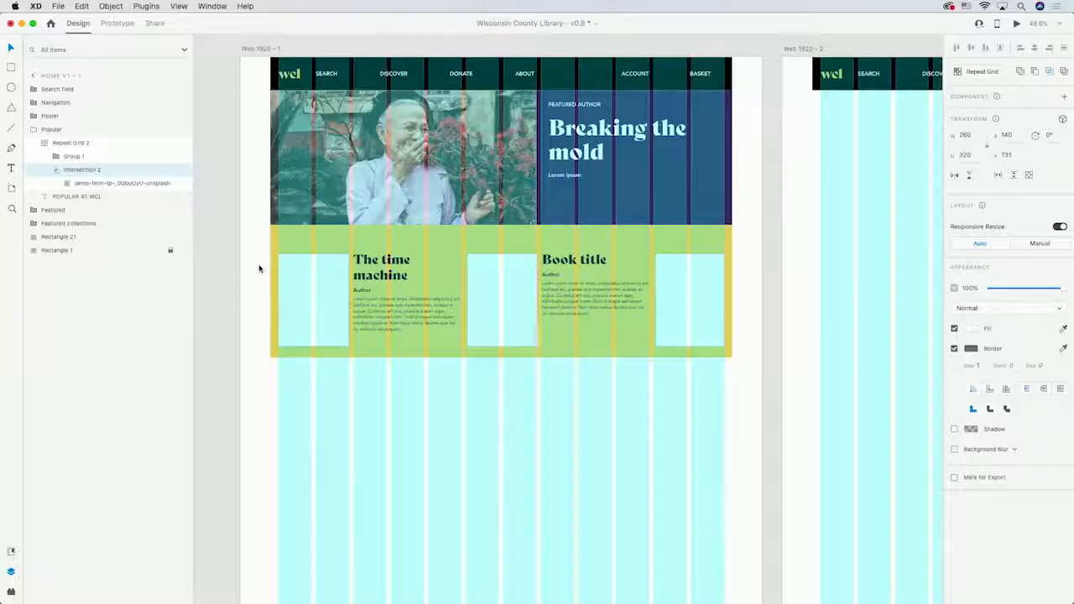
# - Fill the grid's covers with 1.png and 2.png from the Featured images folder, and widen the gap so the second book starts at the seventh column
pyautogui.press('super+Tab')
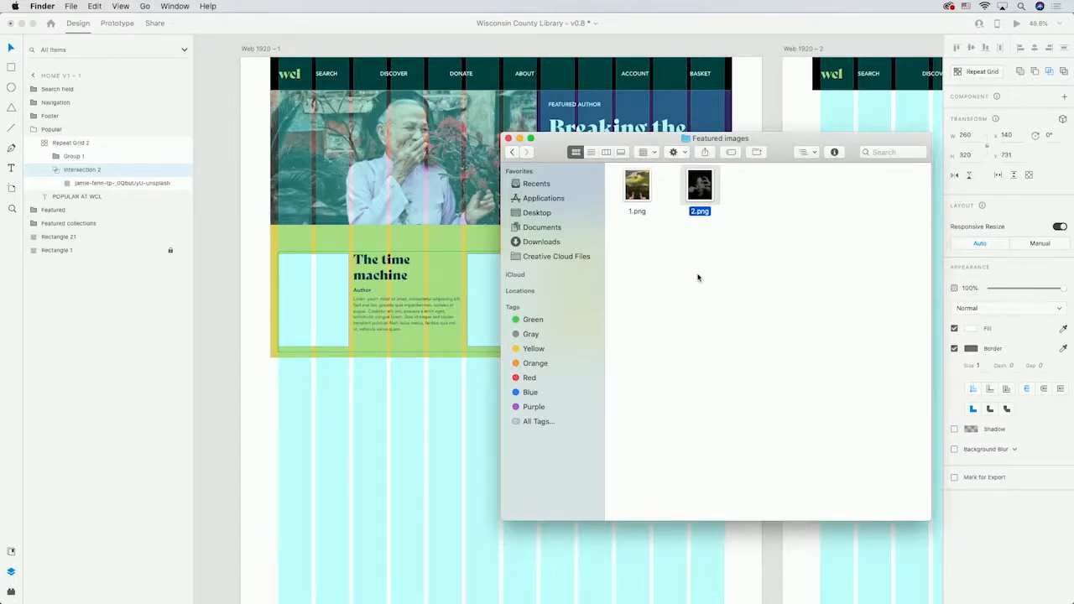
pyautogui.moveTo(737, 255); pyautogui.dragTo(326, 301)
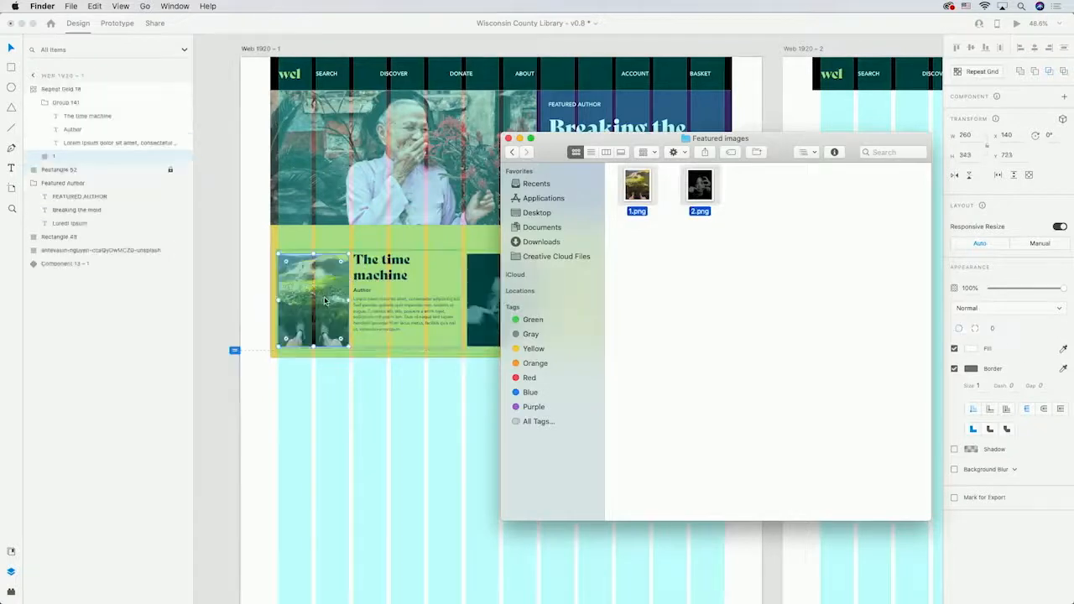
pyautogui.click(432, 388)
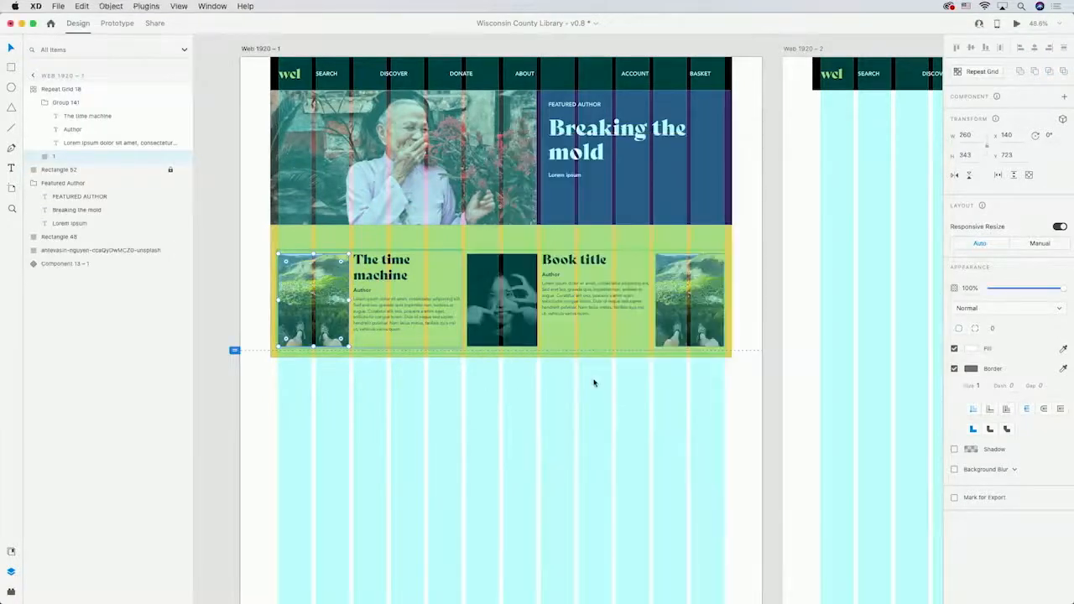
pyautogui.click(466, 302)
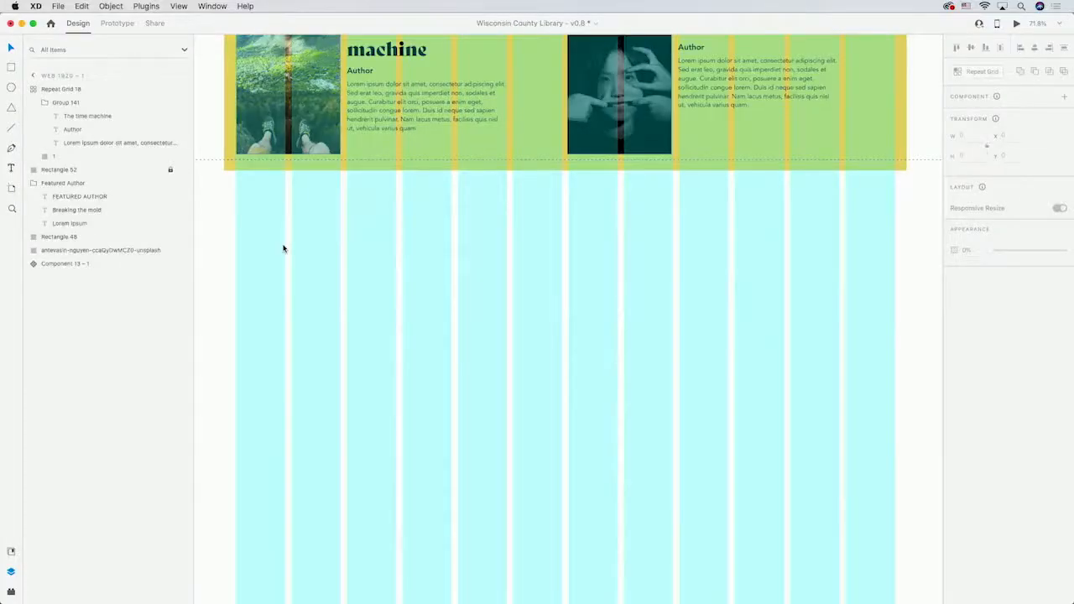
# - Add a "Collection title" text in Bely Display, size 48, below the yellow section at the first column's edge
pyautogui.click(236, 206)
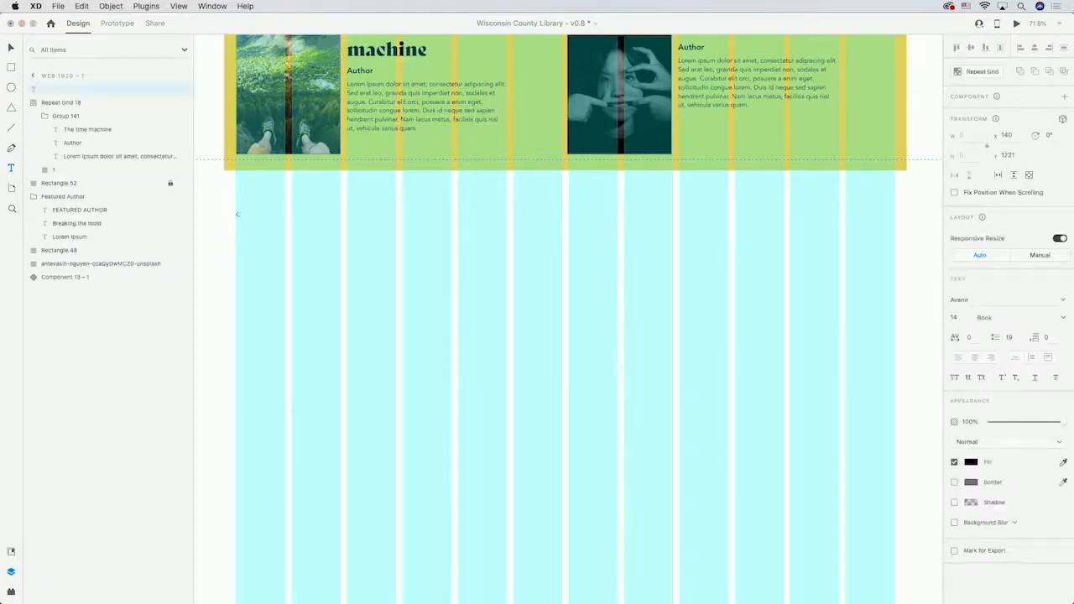
pyautogui.press('Escape')
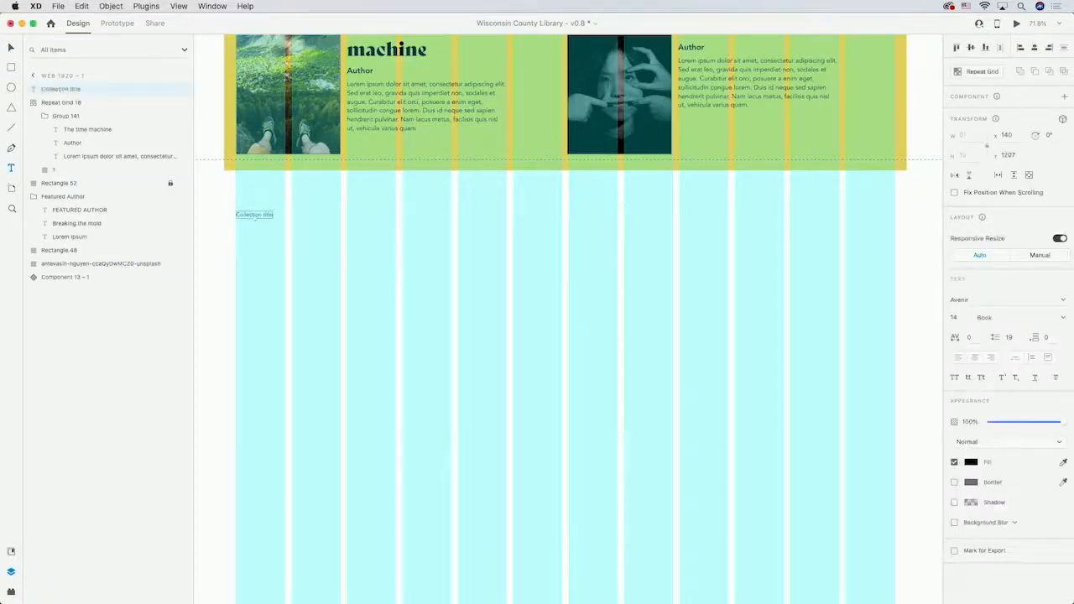
pyautogui.click(1020, 300)
pyautogui.write('Bely Display')
pyautogui.press('Tab')
pyautogui.write('48')
pyautogui.press('Return')
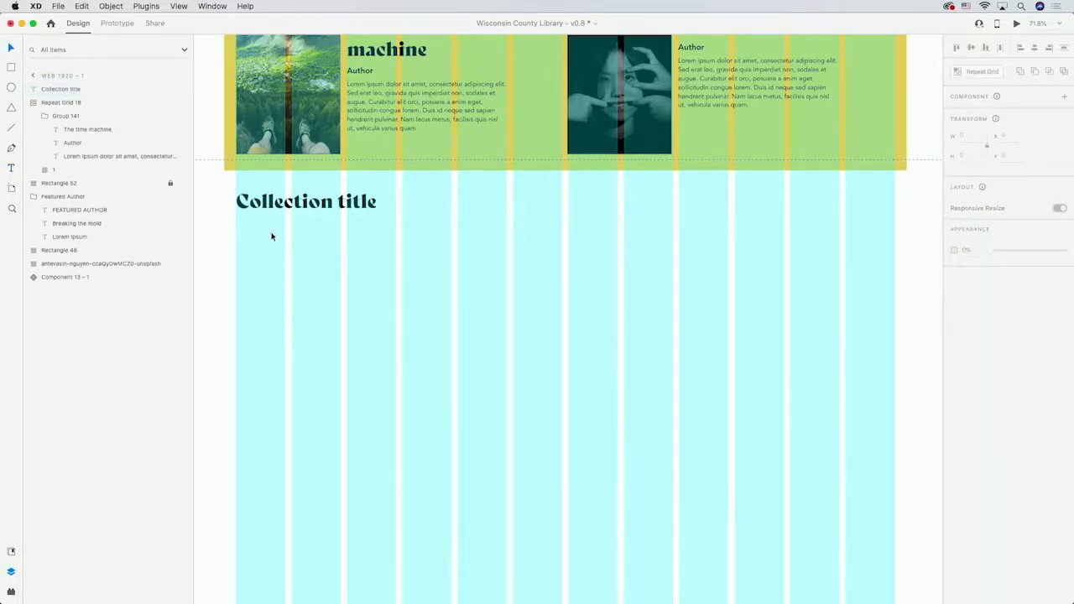
# - Draw a 122 × 168 cover placeholder in the first column below the collection title, and add "Book name" and "Author" texts beneath it
pyautogui.click(10, 69)
pyautogui.moveTo(235, 227); pyautogui.dragTo(285, 292)
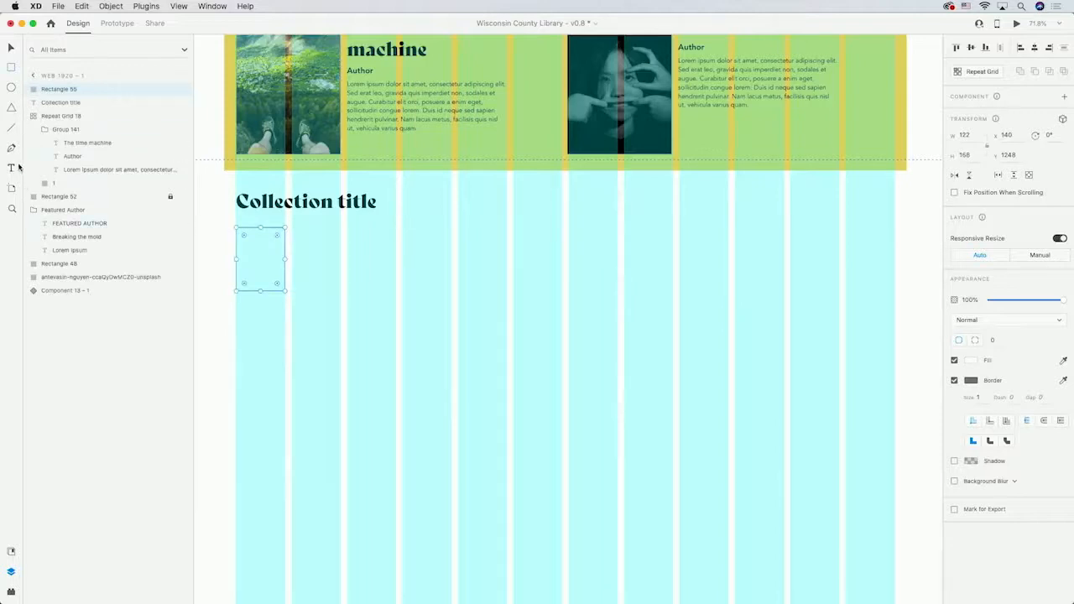
pyautogui.click(236, 307)
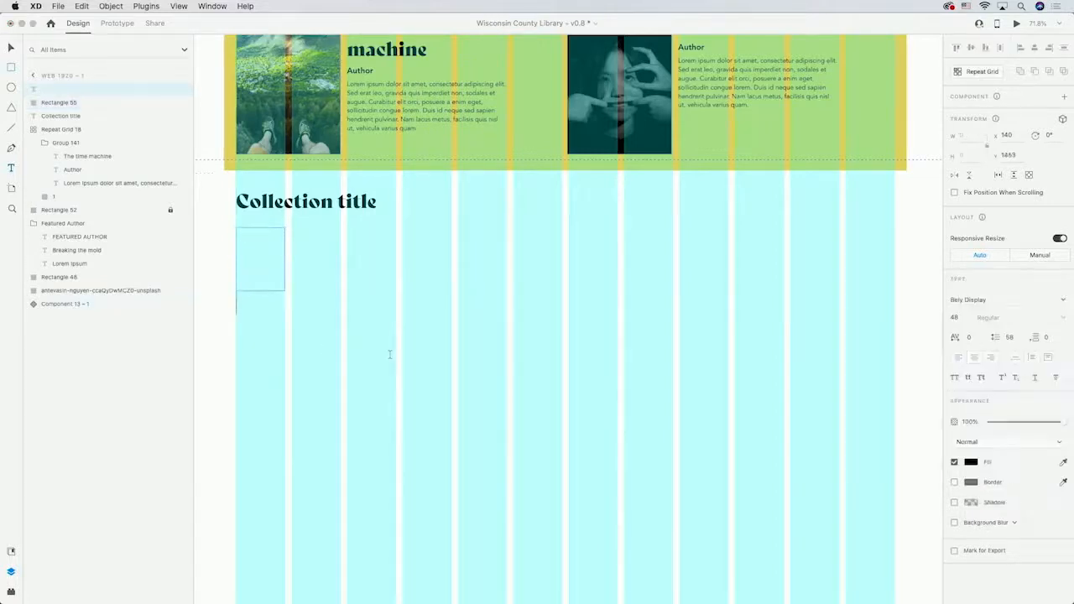
pyautogui.write('Book name')
pyautogui.press('Escape')
pyautogui.click(252, 342)
pyautogui.write('Author')
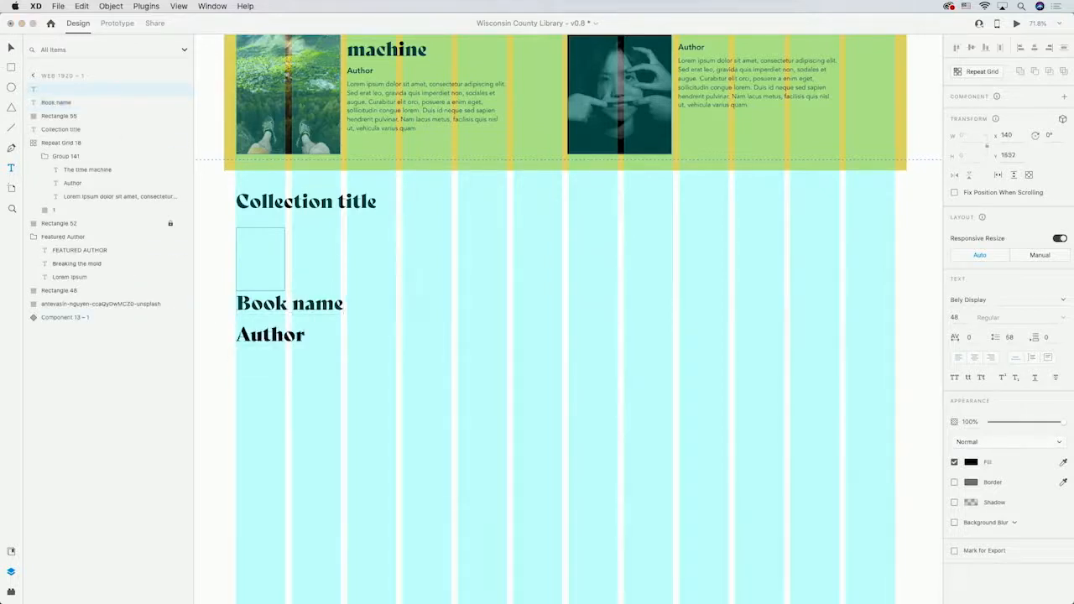
pyautogui.press('Escape')
# - Set the "Book name" text and the "Author" text below it to Avenir, size 14
pyautogui.keyDown('shift'); pyautogui.click(297, 307); pyautogui.keyUp('shift')
pyautogui.click(1024, 298)
pyautogui.write('Avenir')
pyautogui.press('Return')
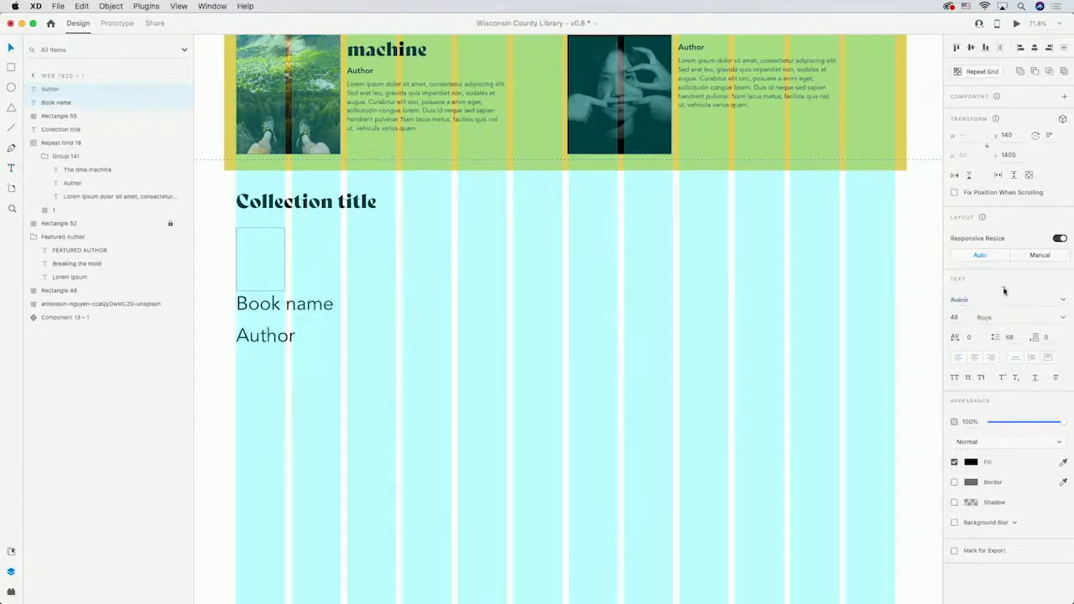
pyautogui.click(957, 317)
pyautogui.write('14')
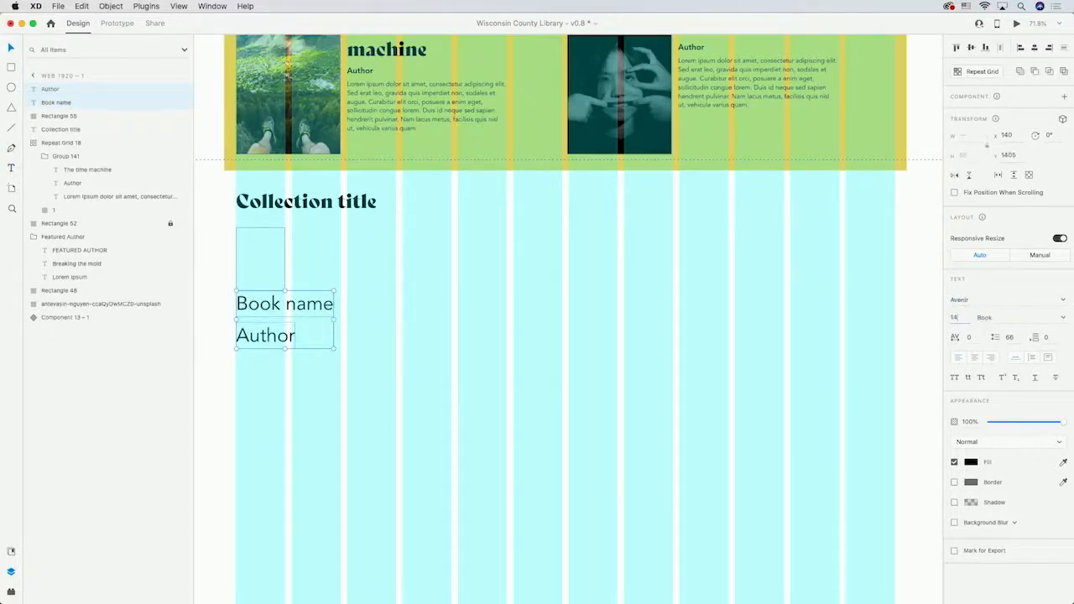
pyautogui.press('Return')
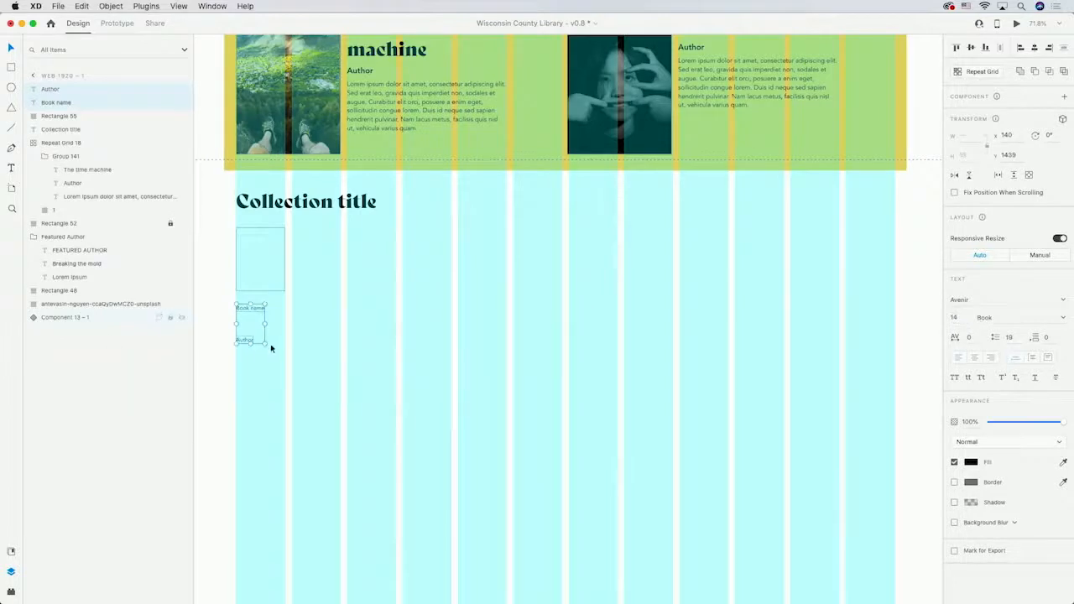
pyautogui.scroll(8, 264, 320)
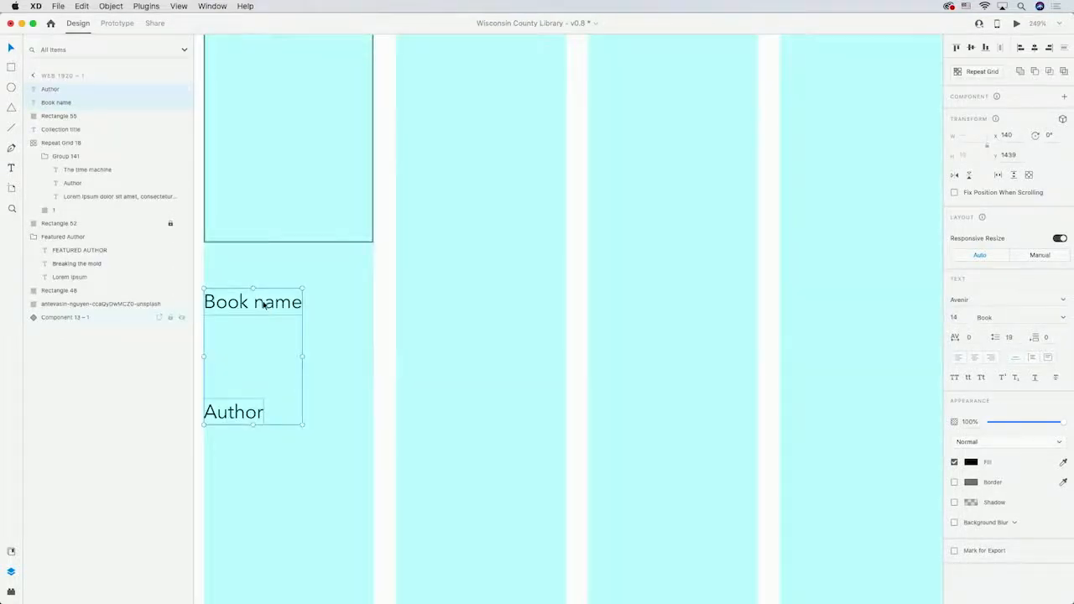
# - Set the "Book name" text below the cover placeholder to the Heavy weight
pyautogui.click(326, 305)
pyautogui.click(257, 303)
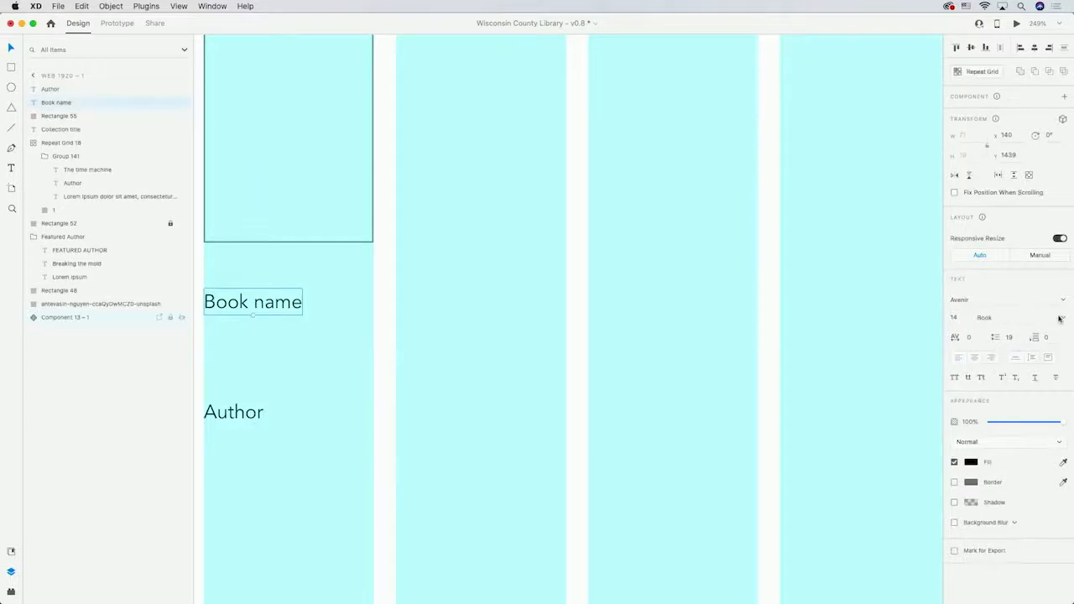
pyautogui.click(1063, 318)
pyautogui.click(1002, 411)
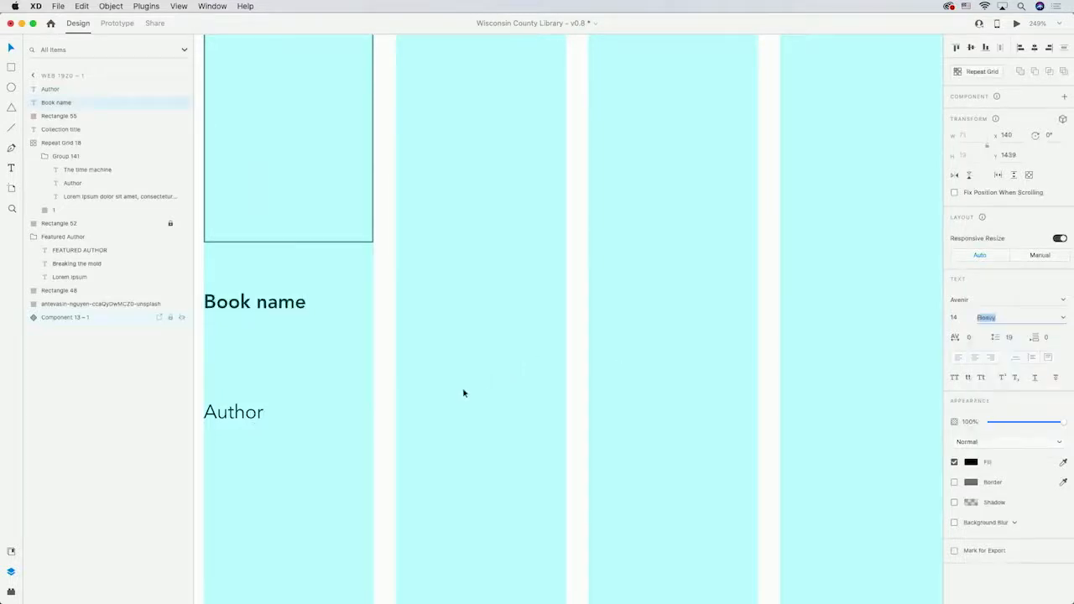
# - Move the "Book name" and "Author" texts up beneath the cover and stack them as a group with 6 spacing
pyautogui.click(305, 368)
pyautogui.moveTo(265, 308); pyautogui.dragTo(264, 267)
pyautogui.moveTo(249, 412); pyautogui.dragTo(237, 301)
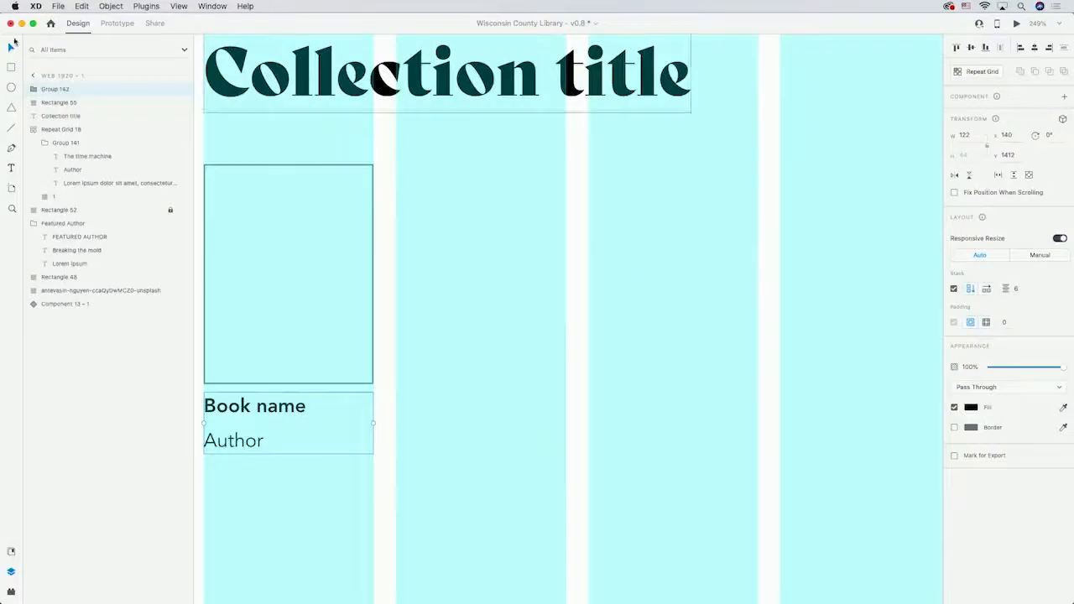
# - Repeat the cover and its text group across three books in a repeat grid, and narrow the gap to match the column gutters
pyautogui.click(92, 103)
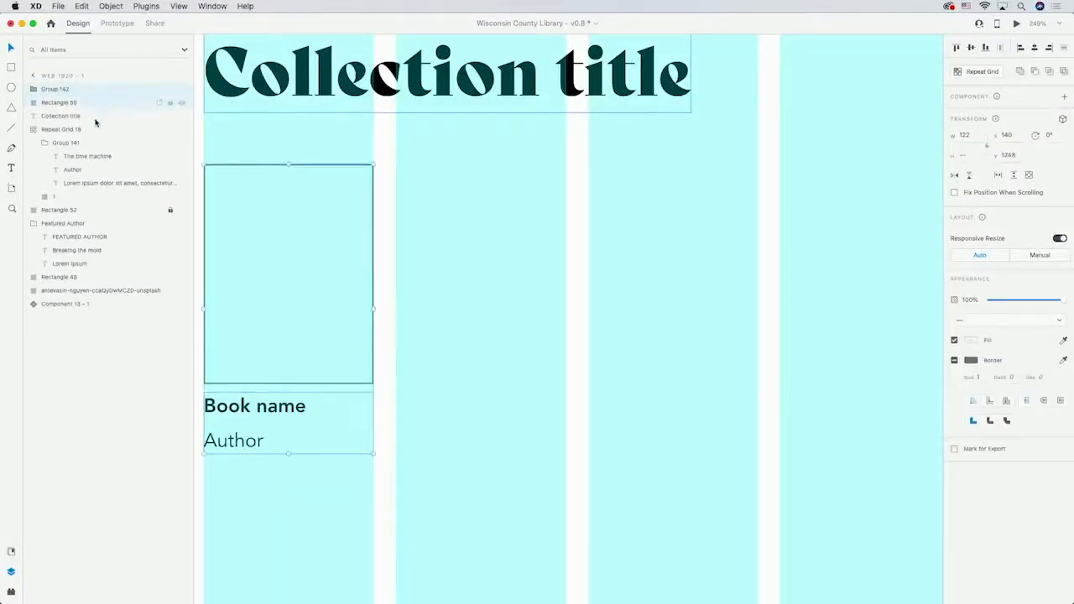
pyautogui.click(984, 74)
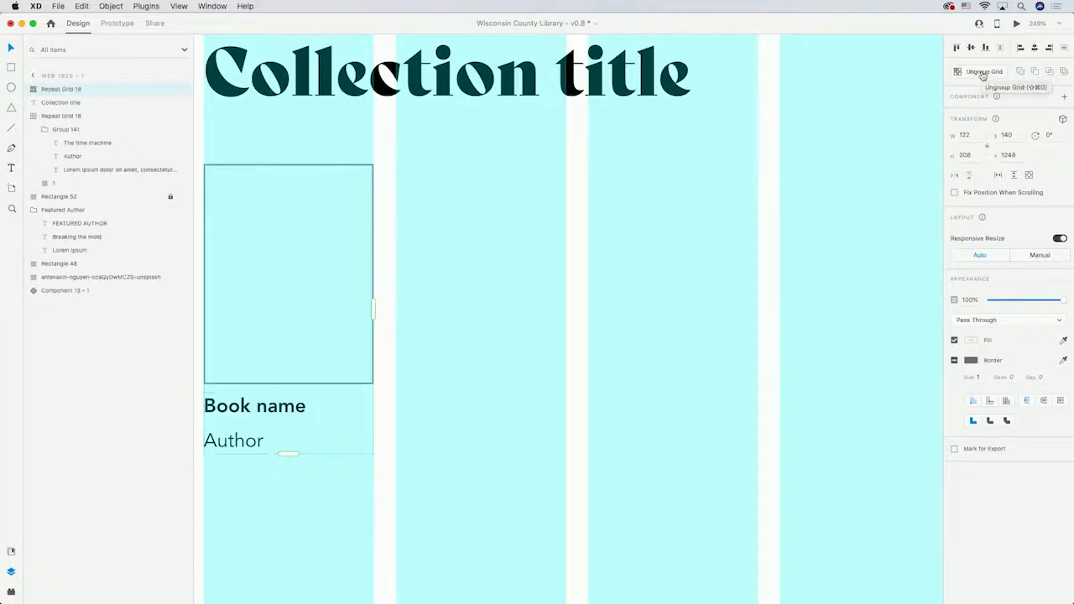
pyautogui.moveTo(373, 309); pyautogui.dragTo(772, 285)
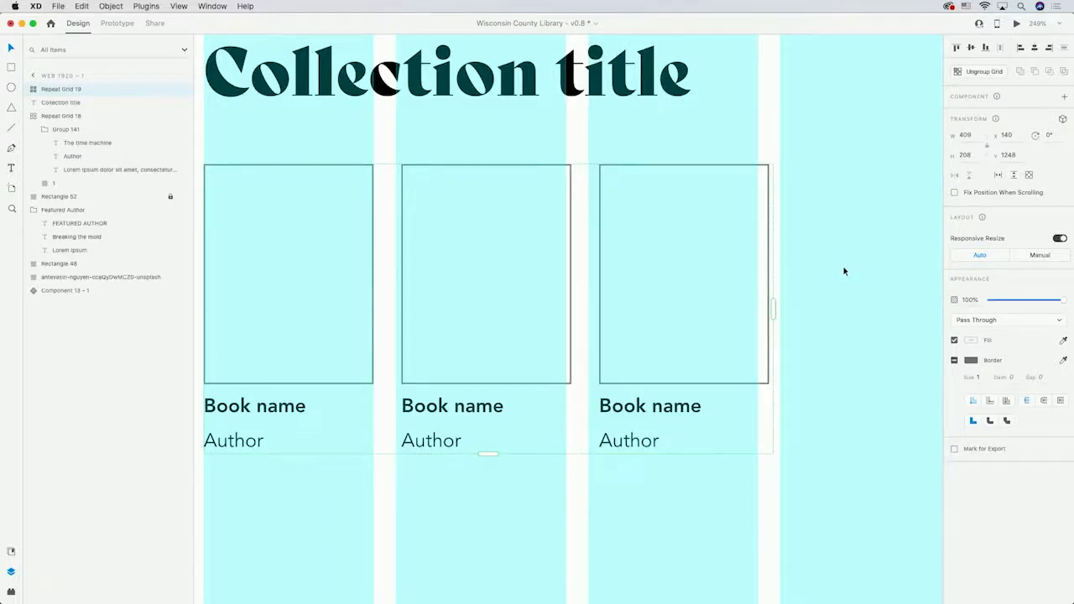
pyautogui.moveTo(379, 246)
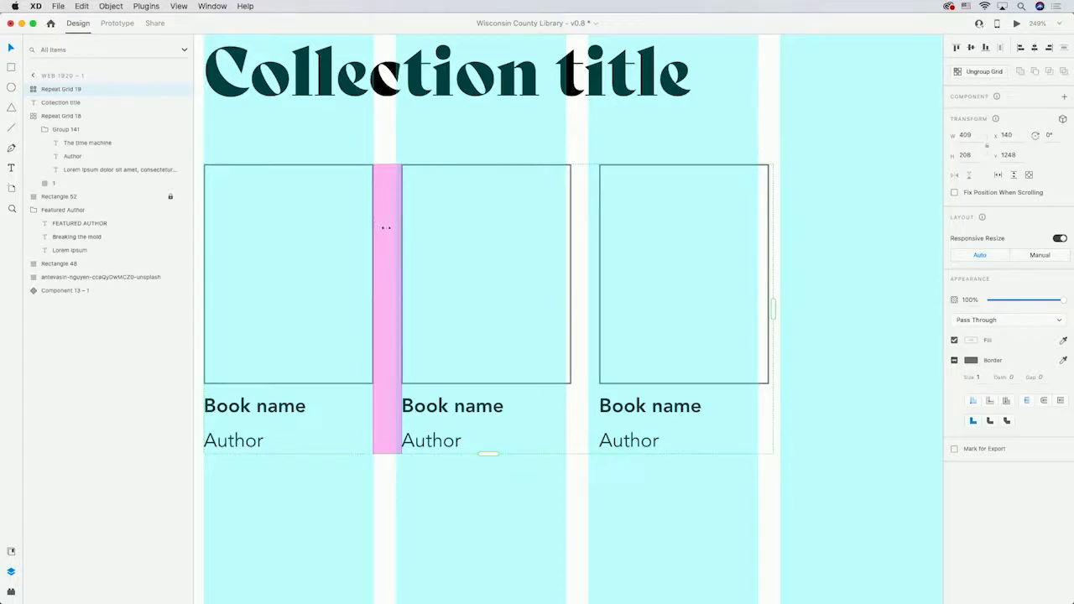
pyautogui.moveTo(384, 229); pyautogui.dragTo(380, 229)
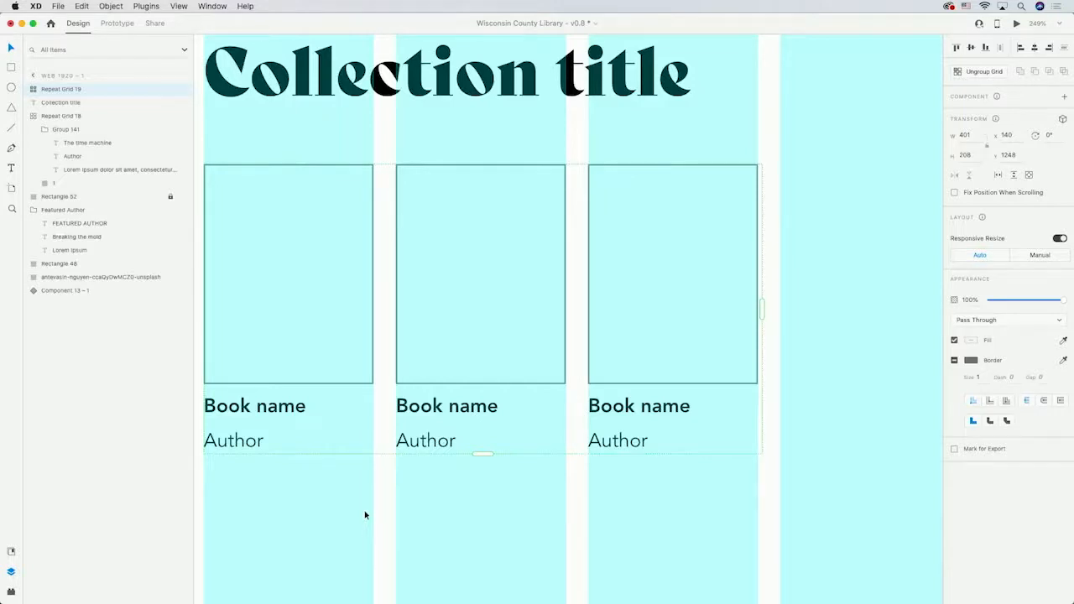
# - Fill the grid's three covers with animal 1.jpg, animal 2.png and animal 3.png from the Combined collections folder
pyautogui.moveTo(401, 597)
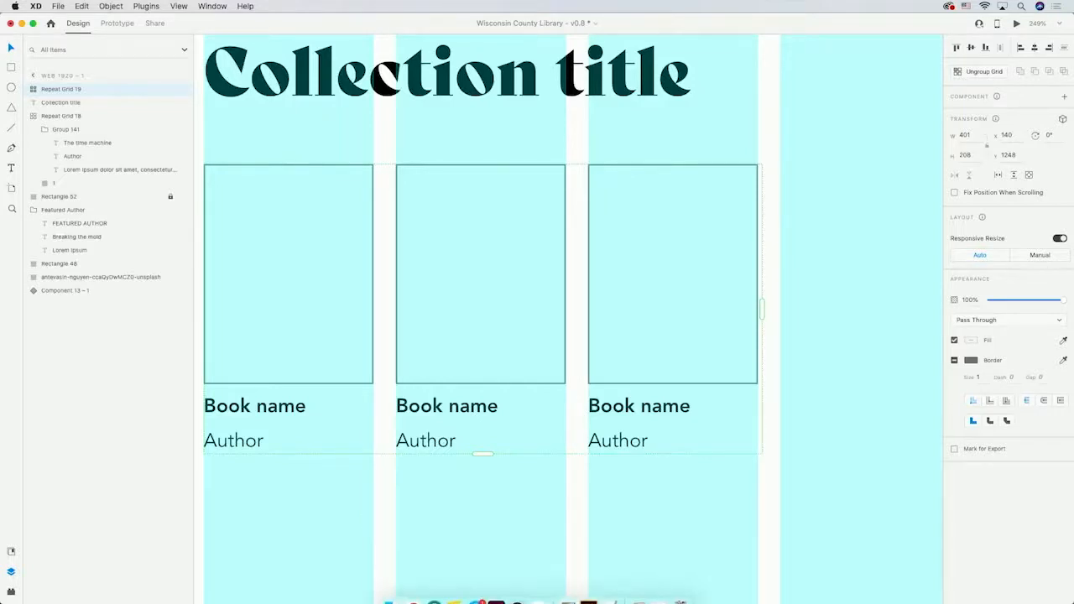
pyautogui.click(402, 596)
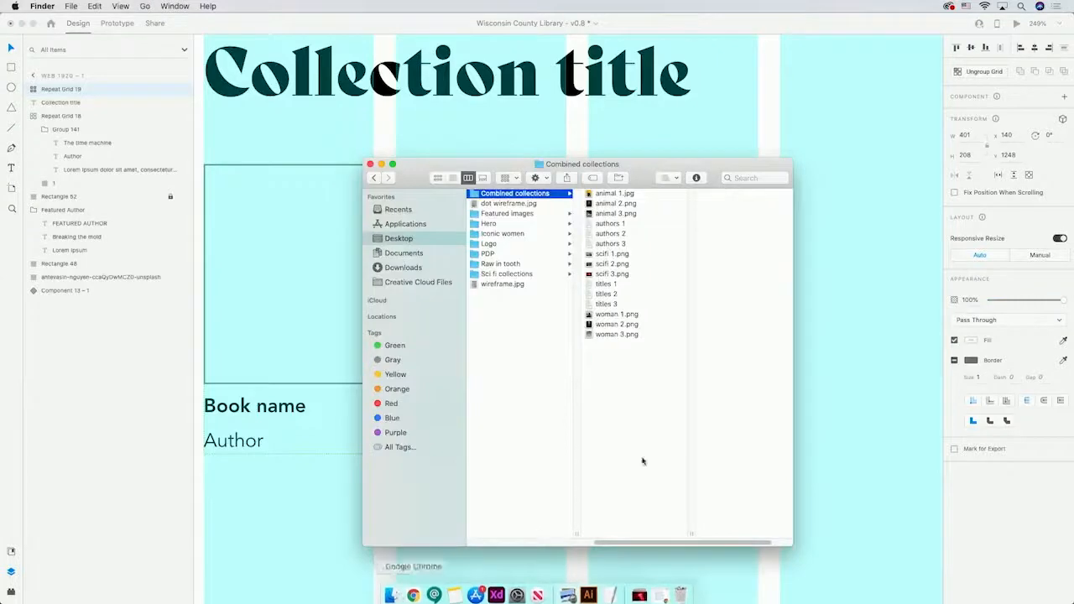
pyautogui.click(611, 193)
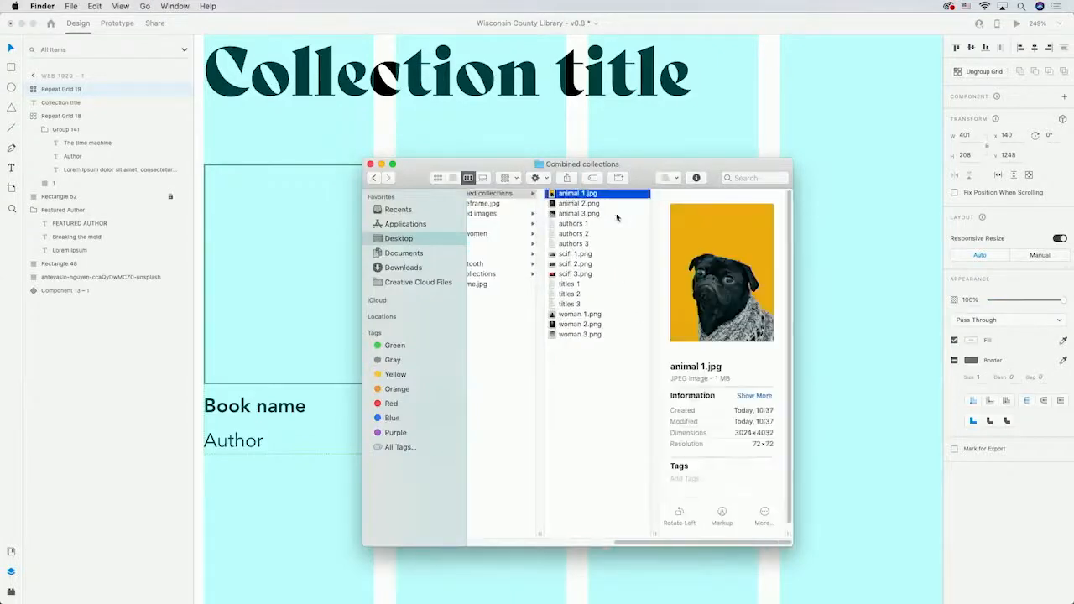
pyautogui.keyDown('shift'); pyautogui.click(586, 214); pyautogui.keyUp('shift')
pyautogui.moveTo(567, 198); pyautogui.dragTo(309, 267)
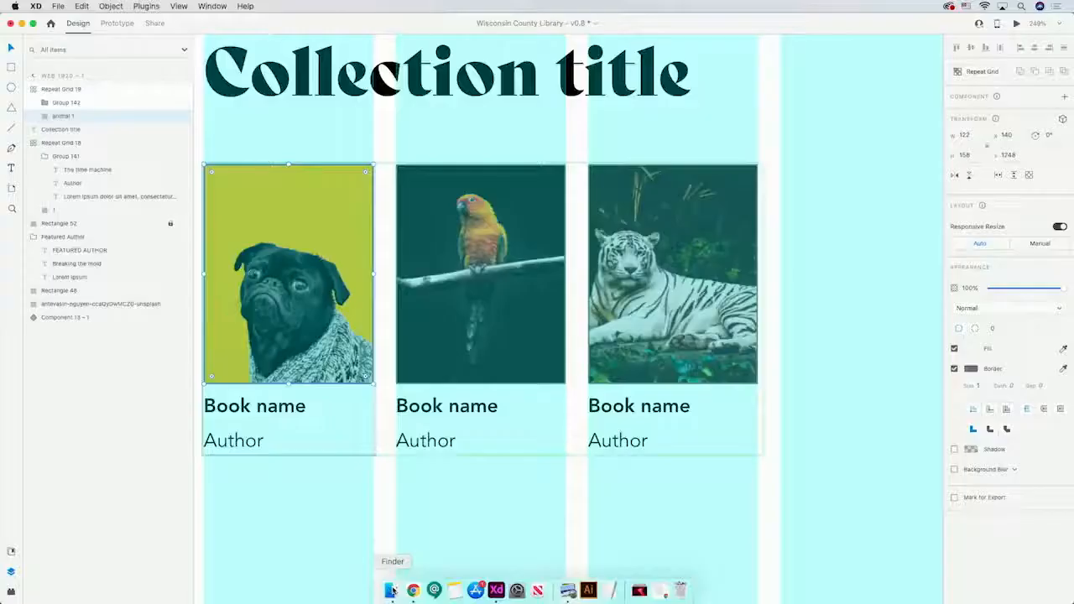
# - Preview the titles 1 text file in the Combined collections folder and fill the grid's "Book name" texts with it
pyautogui.click(389, 588)
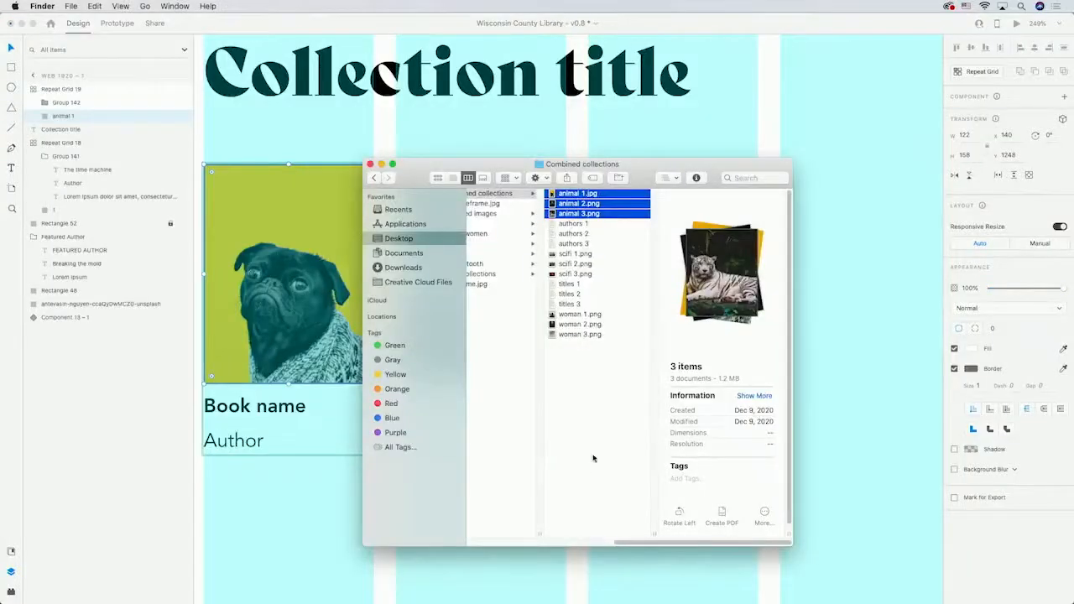
pyautogui.click(608, 285)
pyautogui.press('space')
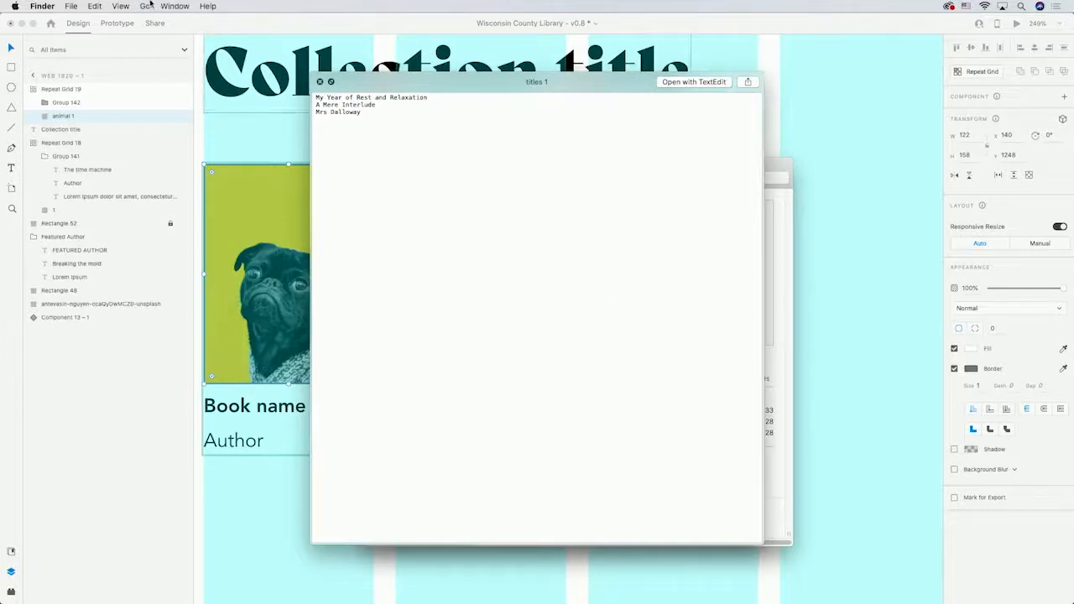
pyautogui.press('space')
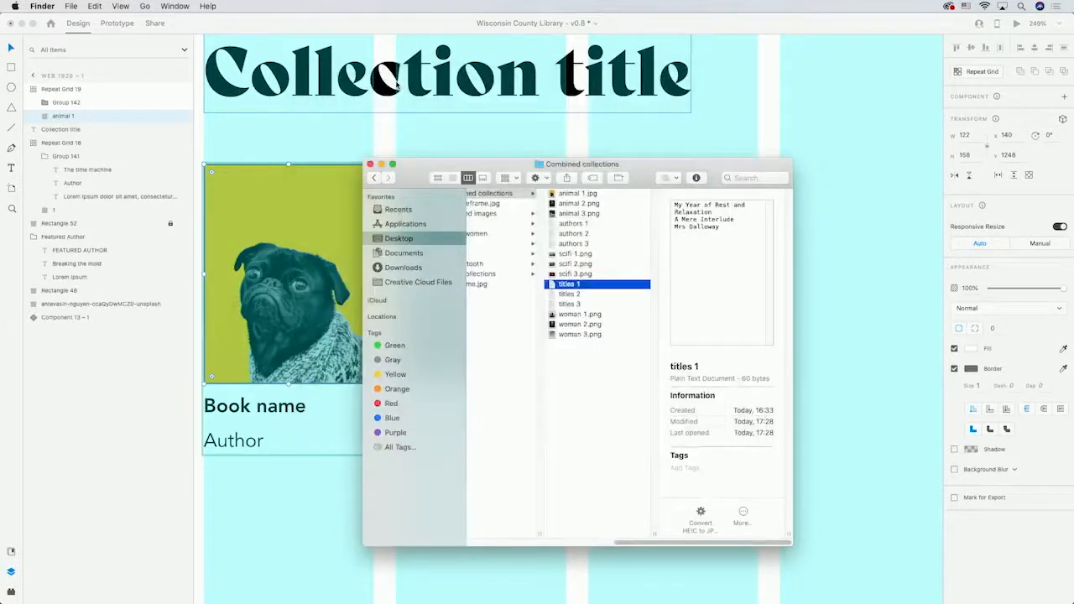
pyautogui.moveTo(571, 286); pyautogui.dragTo(260, 411)
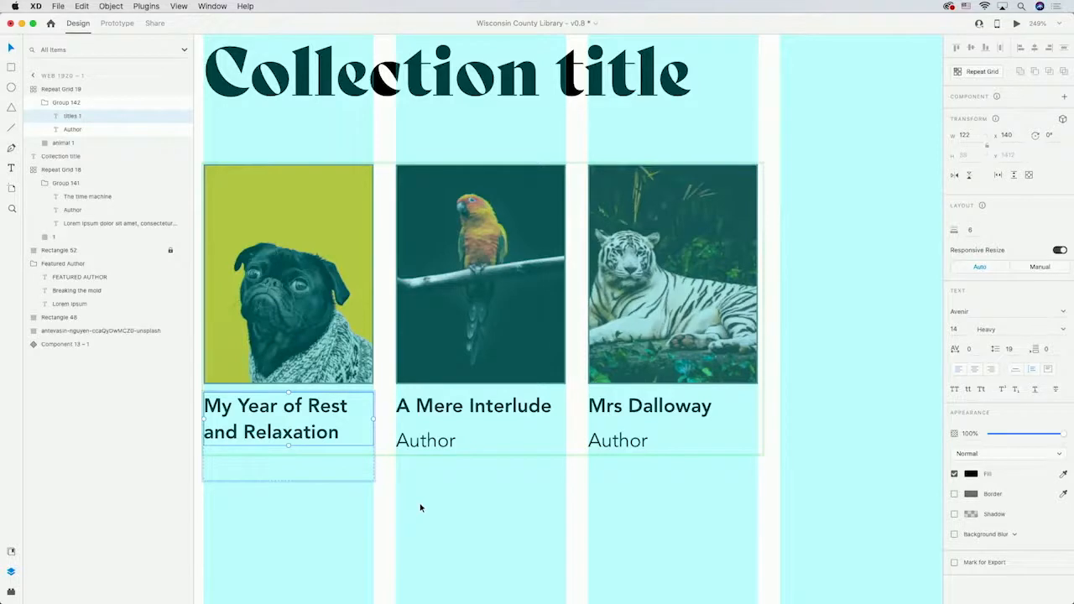
# - Fill the grid's "Author" texts with the authors 1 file, and extend the grid downward to fit the first book's author line
pyautogui.press('super+Tab')
pyautogui.moveTo(737, 137); pyautogui.dragTo(415, 448)
pyautogui.click(505, 486)
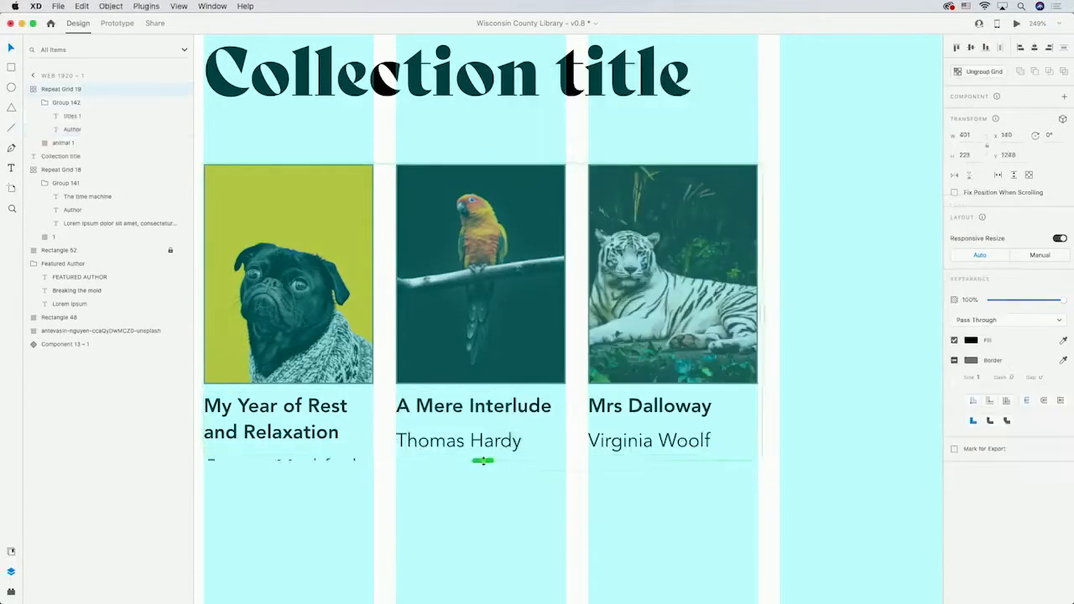
pyautogui.moveTo(483, 484); pyautogui.dragTo(486, 482)
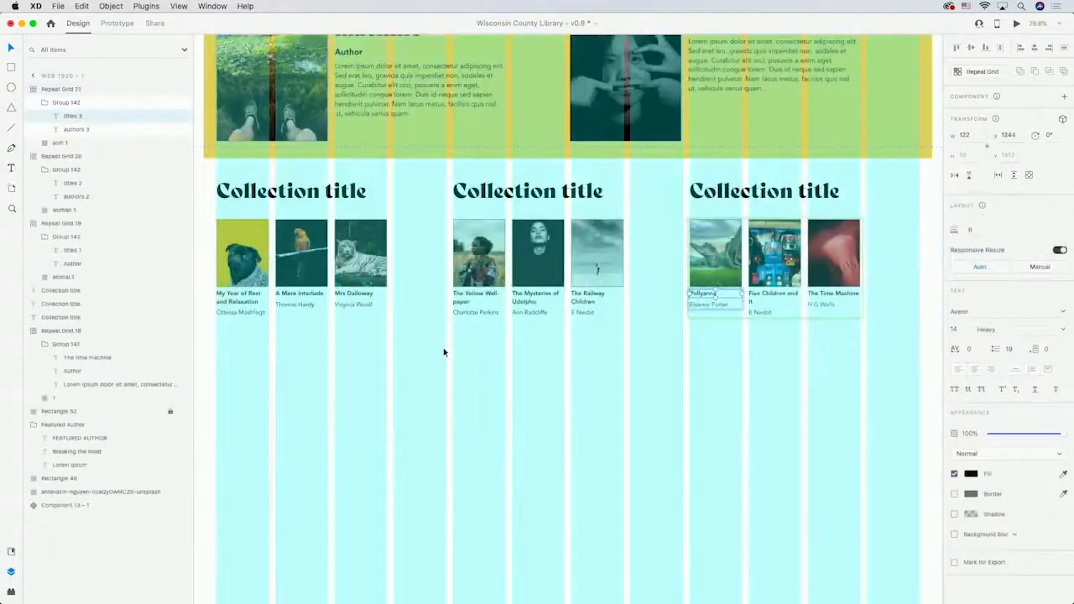
# - Draw a borderless 1700 × 443 footer rectangle below the three collections and fill it with the black document color
pyautogui.scroll(-3, 444, 353)
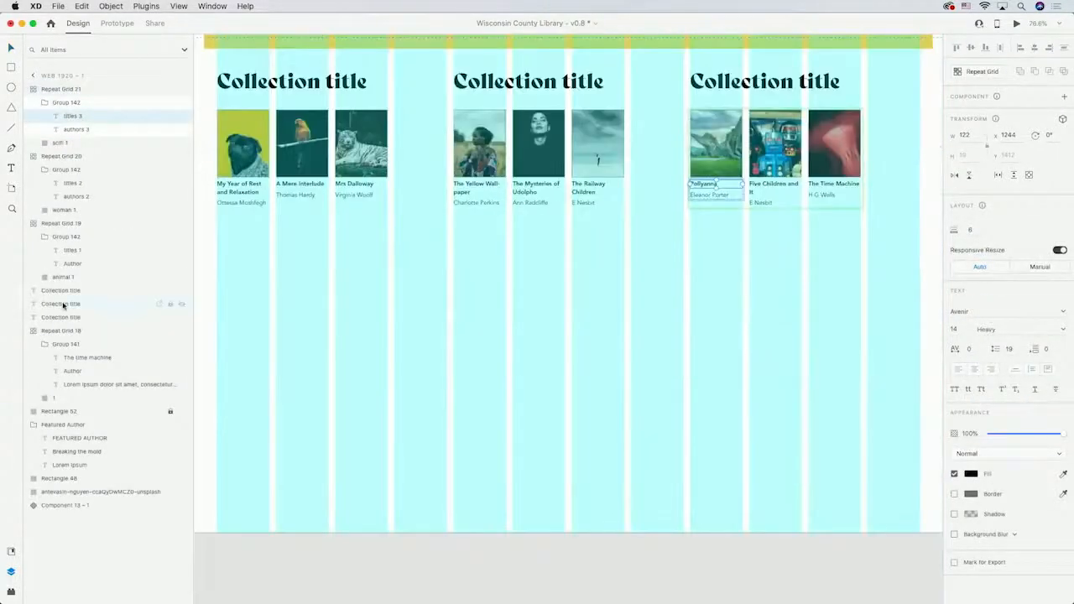
pyautogui.click(60, 304)
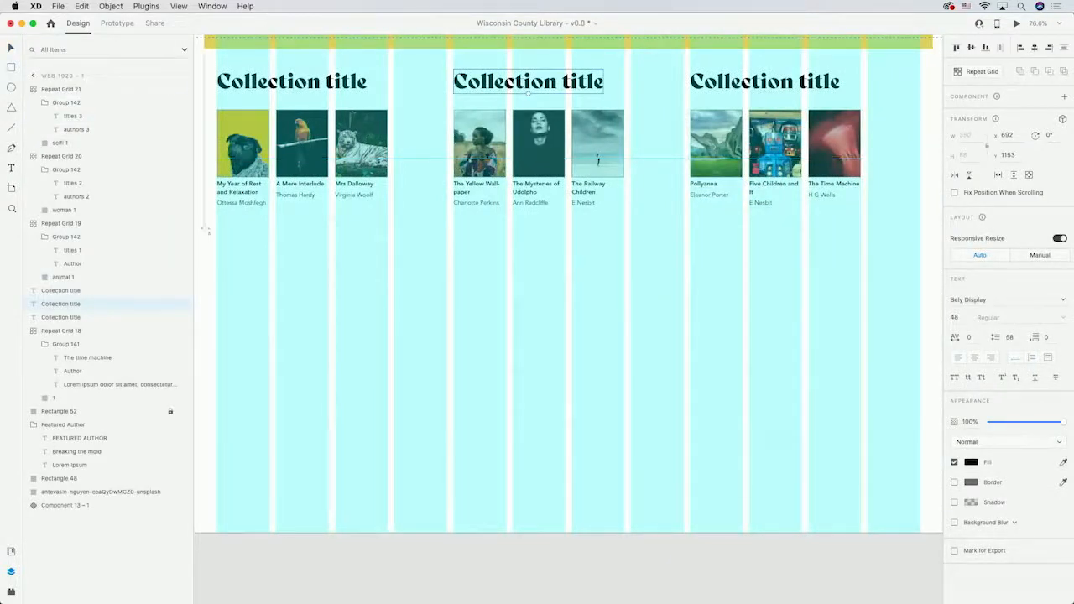
pyautogui.moveTo(205, 222)
pyautogui.mouseDown()
pyautogui.moveTo(252, 266)
pyautogui.moveTo(401, 335)
pyautogui.moveTo(688, 411)
pyautogui.moveTo(915, 428)
pyautogui.moveTo(935, 385)
pyautogui.moveTo(935, 405)
pyautogui.moveTo(918, 411)
pyautogui.mouseUp()
pyautogui.click(955, 381)
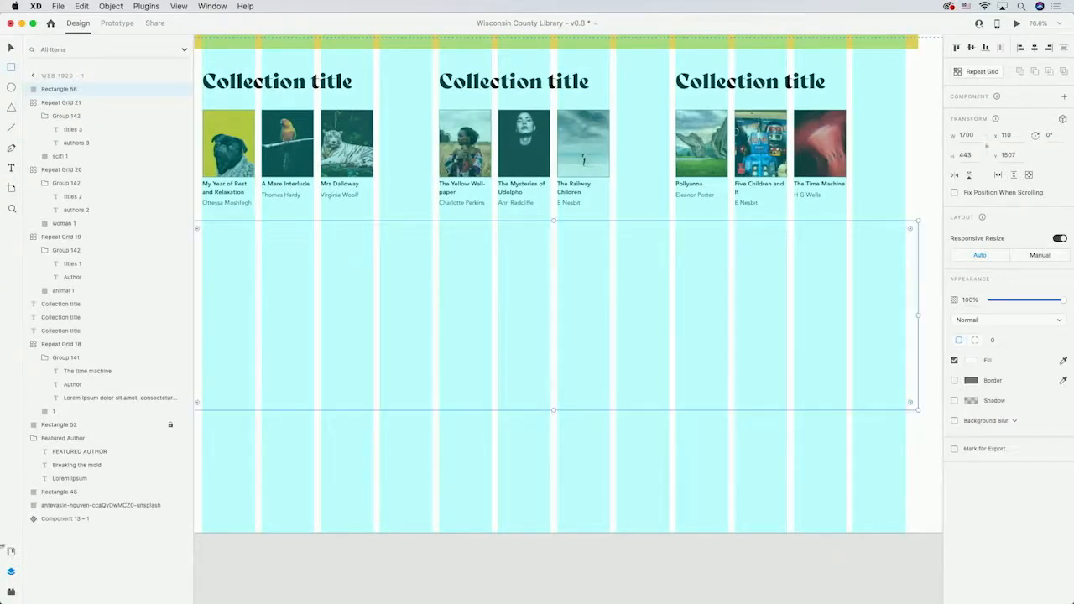
pyautogui.click(10, 552)
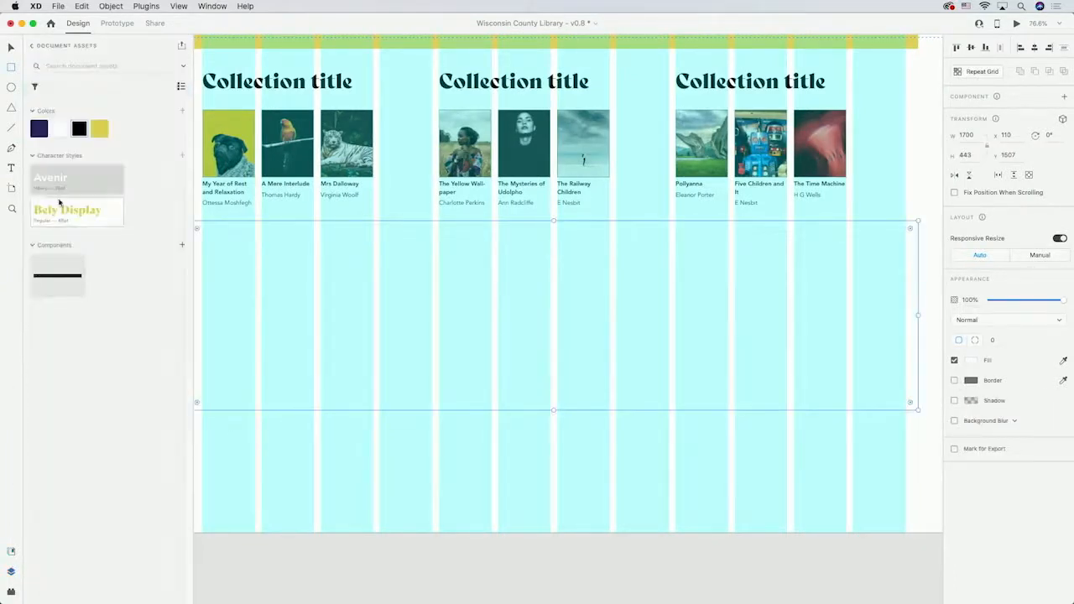
pyautogui.click(79, 128)
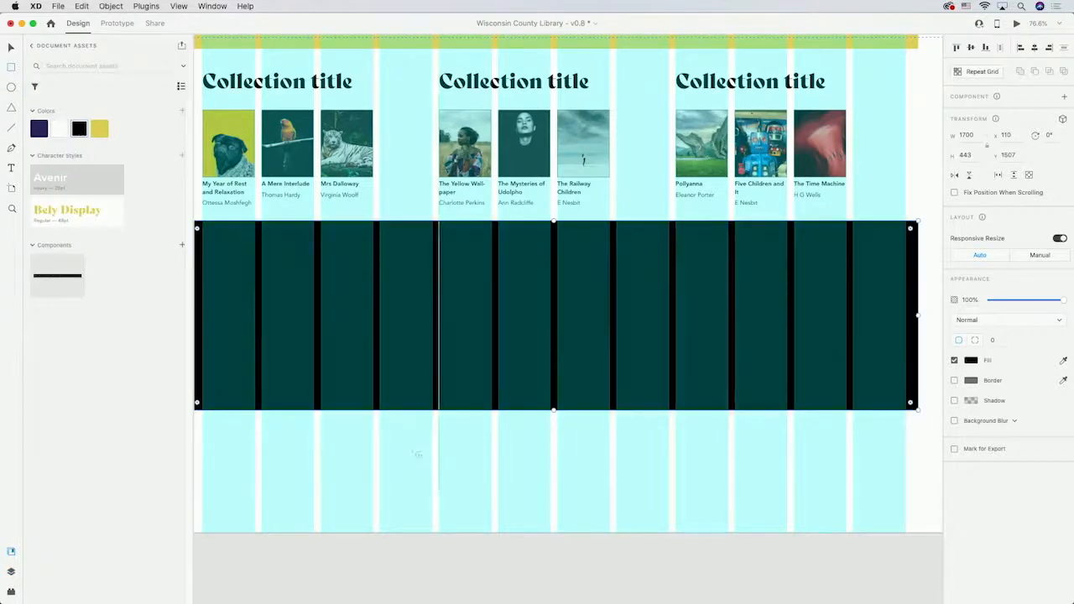
pyautogui.moveTo(399, 461); pyautogui.dragTo(412, 472)
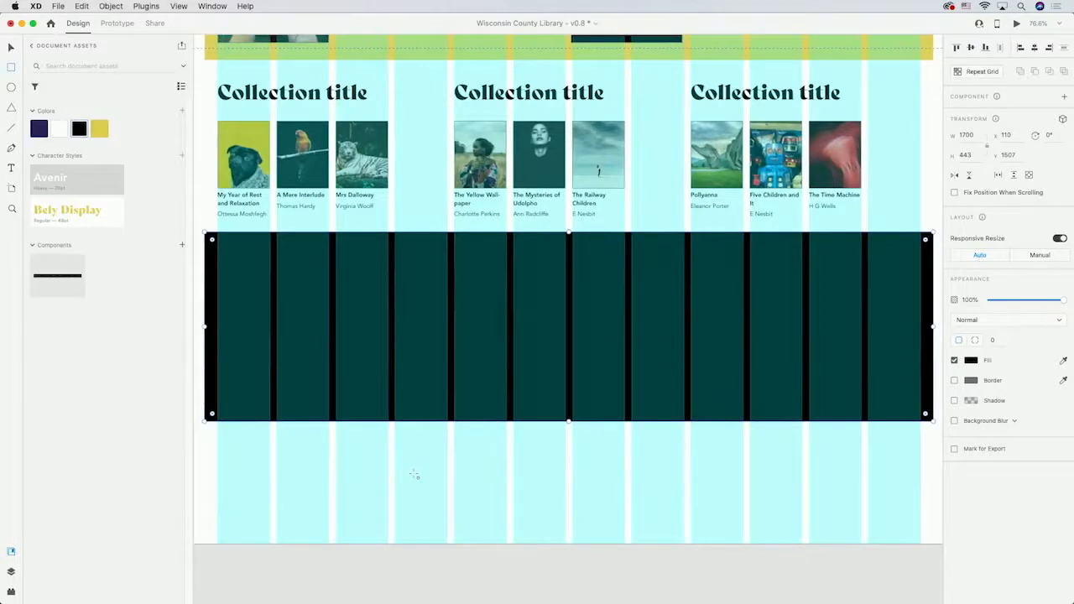
# - Copy the "wcl" logo text from the header into the first column of the black footer
pyautogui.scroll(-10, 336, 458)
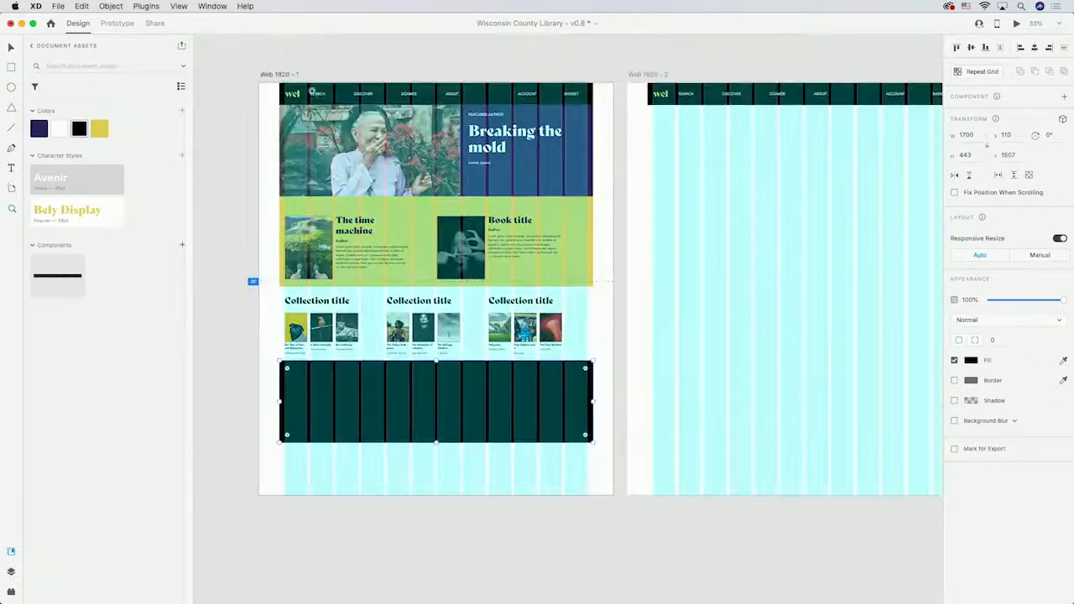
pyautogui.keyDown('super'); pyautogui.click(293, 95); pyautogui.keyUp('super')
pyautogui.click(302, 387)
pyautogui.scroll(10, 300, 387)
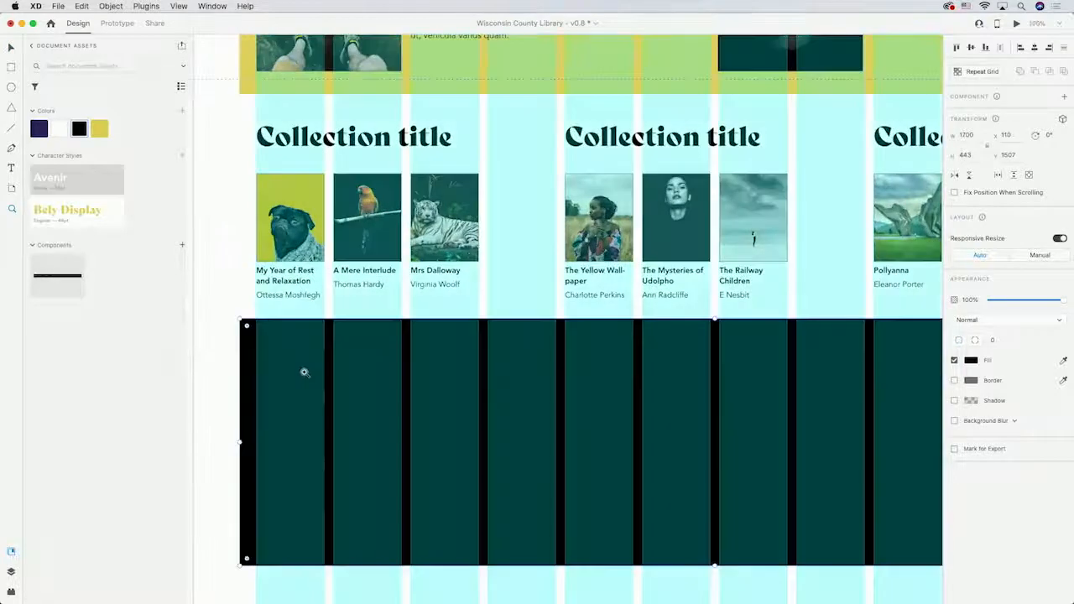
pyautogui.press('super+v')
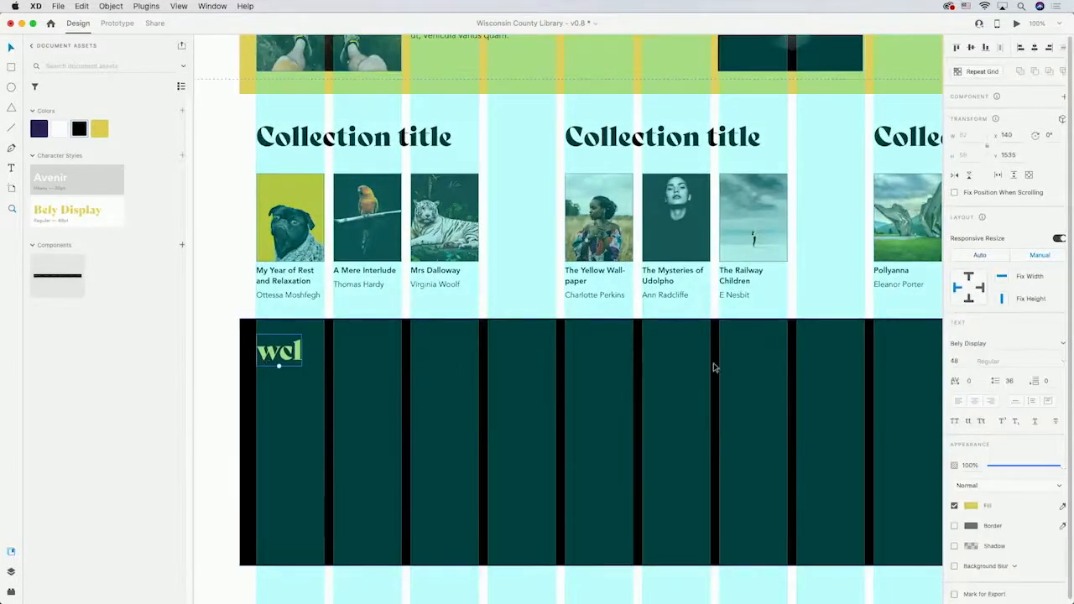
# - Add a three-line "WISCONSIN COUNTY LIBRARY" text in Avenir, size 20, beside the footer logo, with line spacing 26
pyautogui.click(11, 168)
pyautogui.click(334, 343)
pyautogui.write('WISCONSIN')
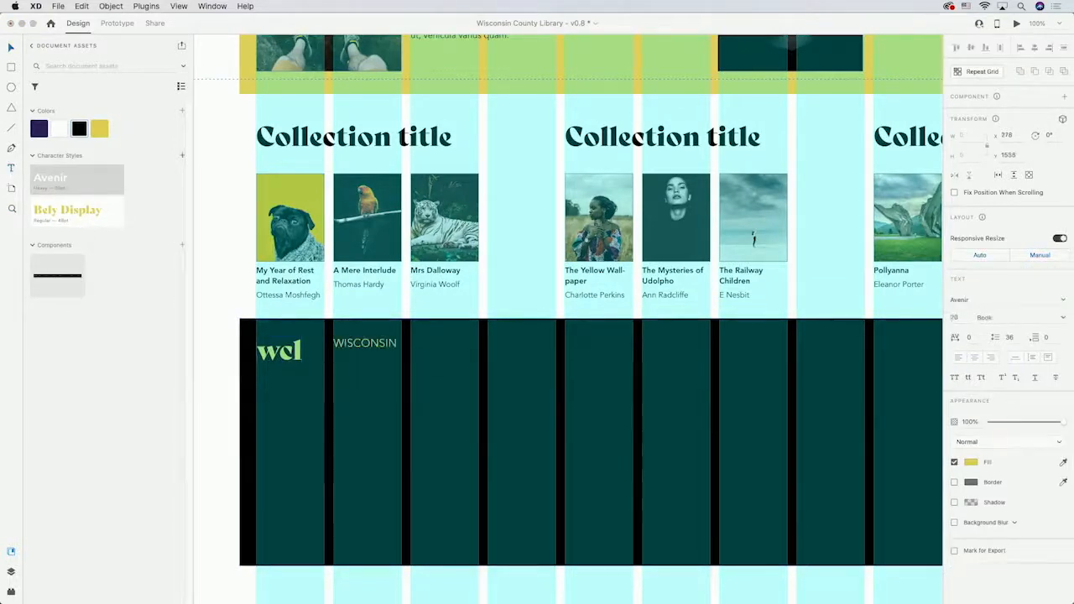
pyautogui.write(' COUNTY LIBRARY')
pyautogui.press('Escape')
pyautogui.click(975, 298)
pyautogui.press('Tab')
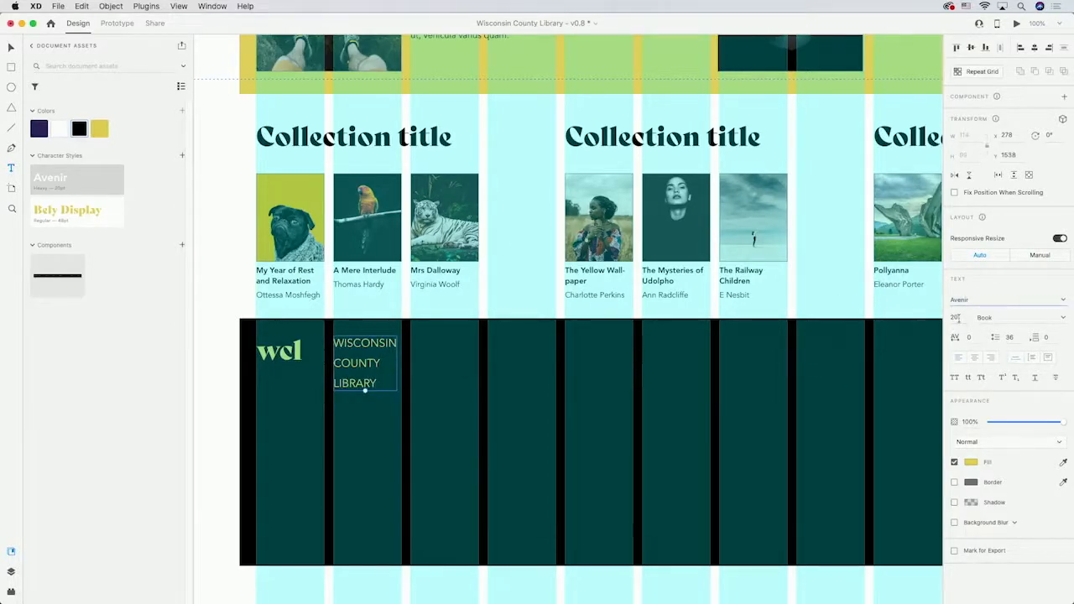
pyautogui.press('Tab')
pyautogui.press('Tab')
pyautogui.press('Tab')
pyautogui.hotkey('shift', 'Down')
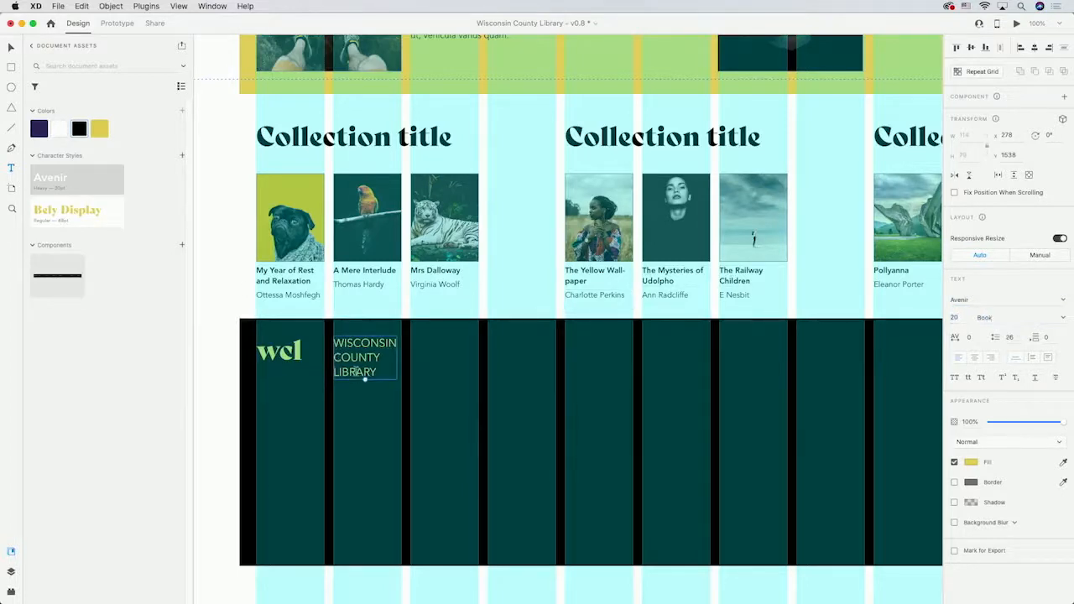
# - Enlarge the footer's "wcl" logo until it nearly meets the library name, and group the two texts
pyautogui.click(280, 353)
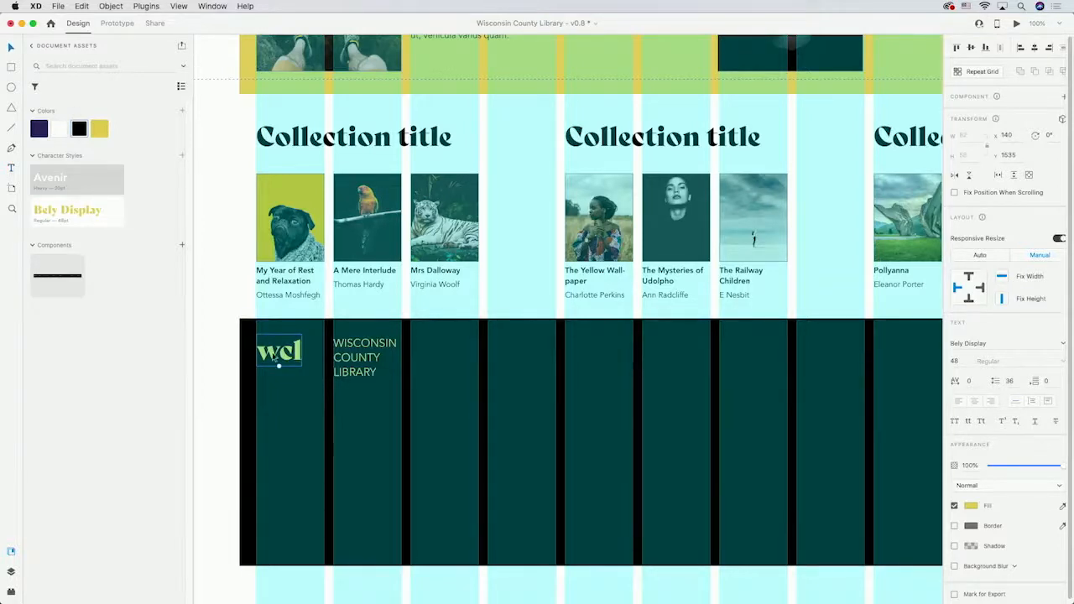
pyautogui.moveTo(280, 366); pyautogui.dragTo(373, 358)
pyautogui.click(434, 433)
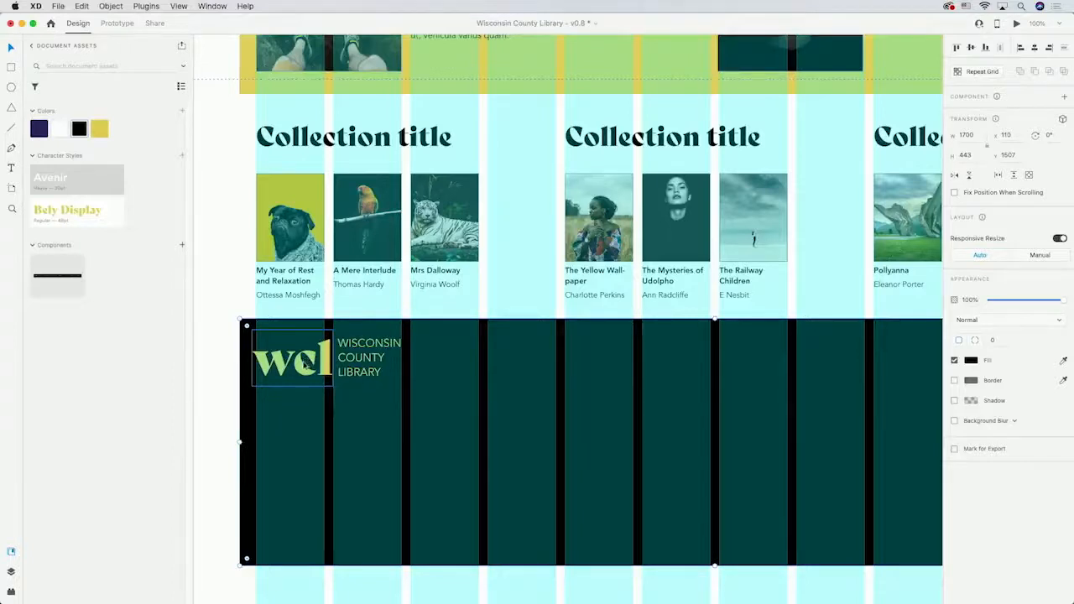
pyautogui.click(307, 361)
pyautogui.keyDown('shift'); pyautogui.click(366, 361); pyautogui.keyUp('shift')
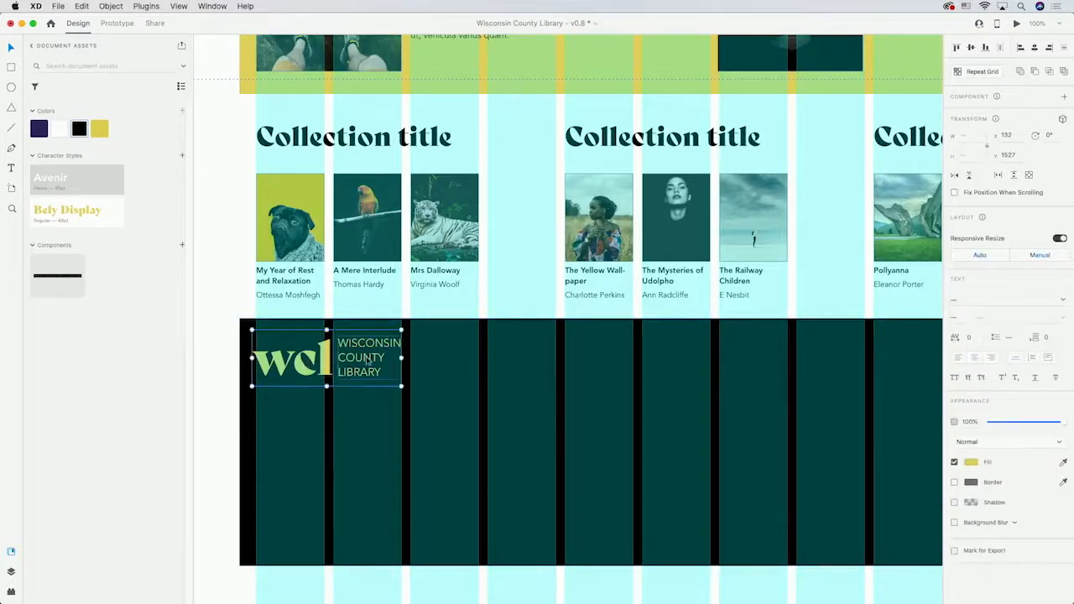
pyautogui.press('super+g')
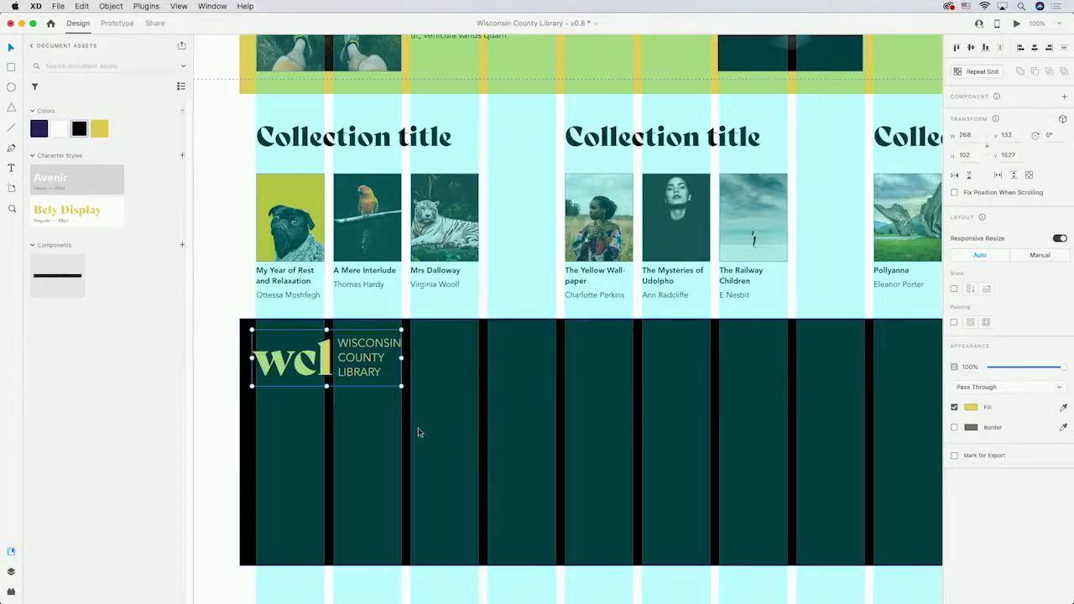
# - Add a "COUNTY" text in the footer's fourth column and an "ADDRESS" text in the fifth column
pyautogui.press('t')
pyautogui.click(488, 347)
pyautogui.write('COUNTY')
pyautogui.press('Escape')
pyautogui.click(565, 347)
pyautogui.write('ADDRESS')
pyautogui.press('Escape')
# - Make the "COUNTY" and "ADDRESS" texts auto height and widen each box to its column's width
pyautogui.press('super+a')
pyautogui.click(1036, 361)
pyautogui.click(611, 356)
pyautogui.click(606, 350)
pyautogui.moveTo(615, 345); pyautogui.dragTo(633, 345)
pyautogui.click(524, 347)
pyautogui.moveTo(534, 345); pyautogui.dragTo(556, 346)
# - Turn the footer's "COUNTY" and "ADDRESS" texts into a repeat grid
pyautogui.click(575, 347)
pyautogui.keyDown('shift'); pyautogui.click(532, 347); pyautogui.keyUp('shift')
pyautogui.click(983, 75)
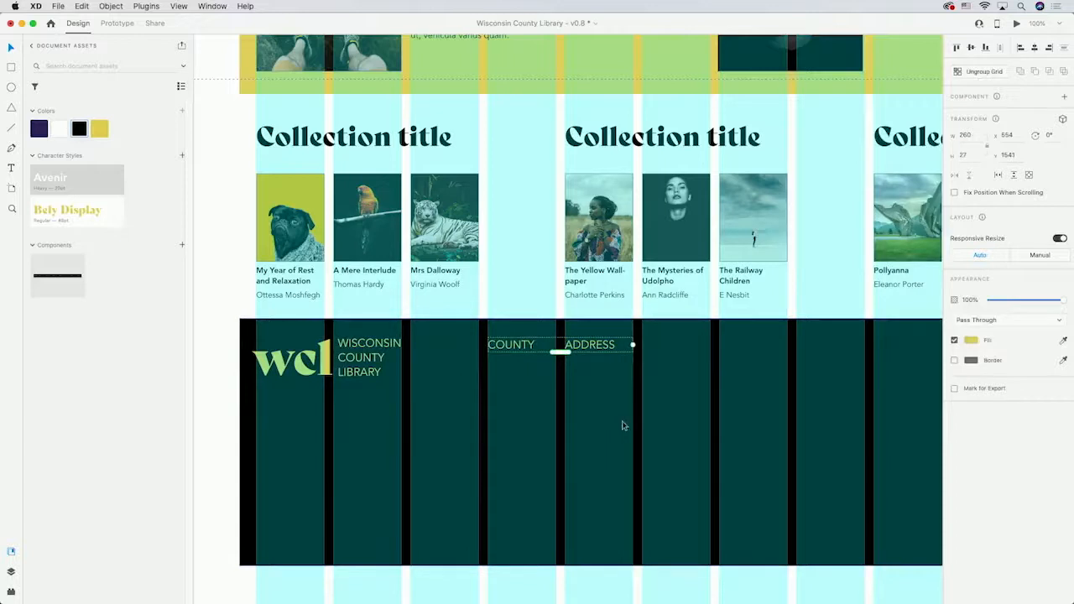
# - Extend the footer's COUNTY and ADDRESS repeat grid to three columns and two rows, and fill the county texts from Counties.txt
pyautogui.moveTo(633, 345); pyautogui.dragTo(619, 436)
pyautogui.click(658, 500)
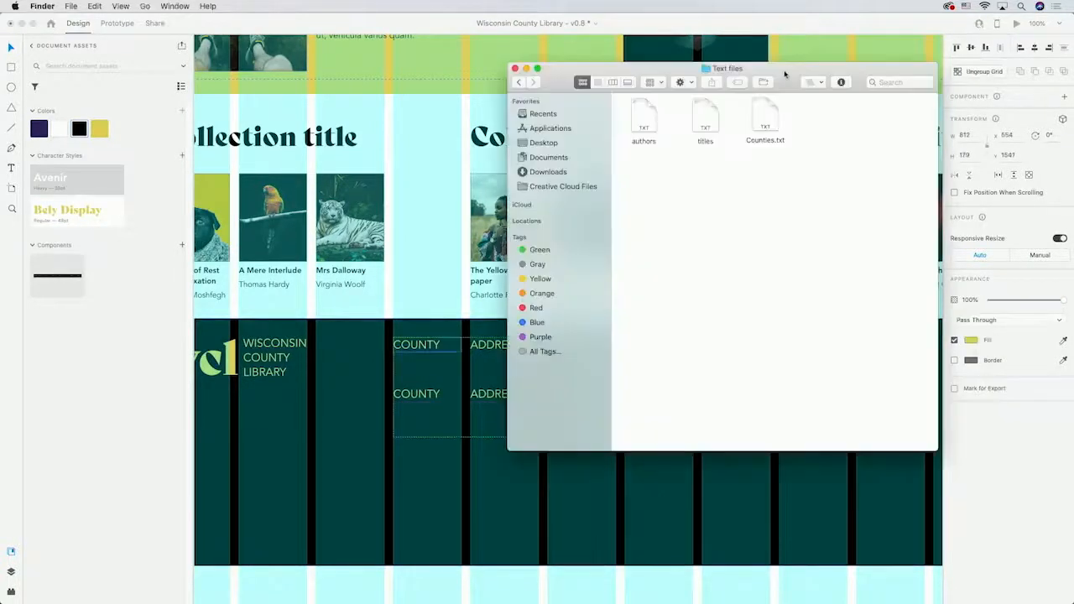
pyautogui.click(768, 123)
pyautogui.moveTo(770, 125); pyautogui.dragTo(425, 351)
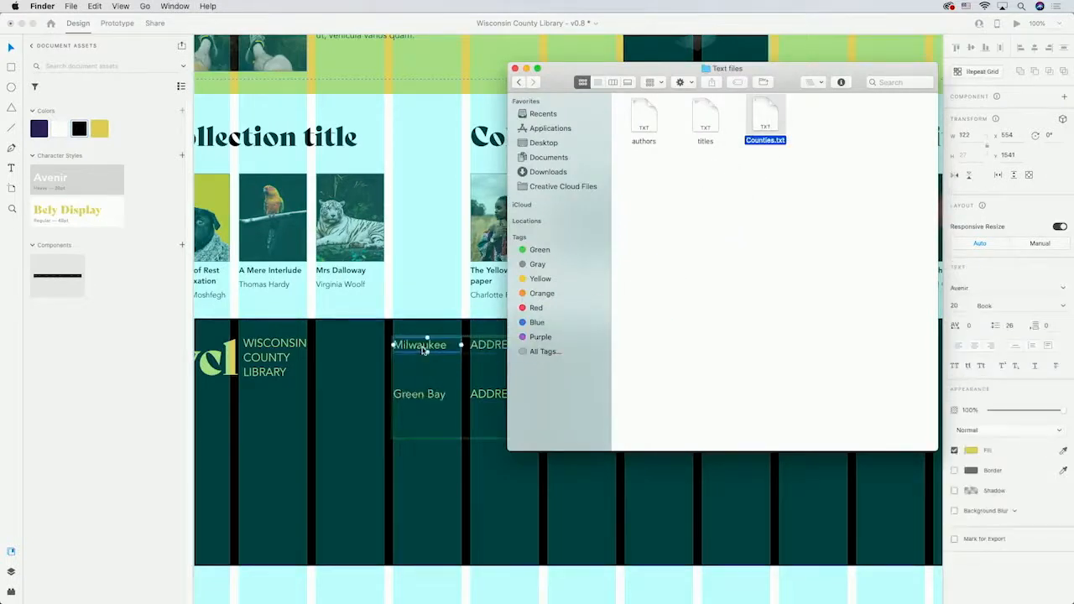
# - Return to the design and give the footer's county names a bolder font weight
pyautogui.click(351, 439)
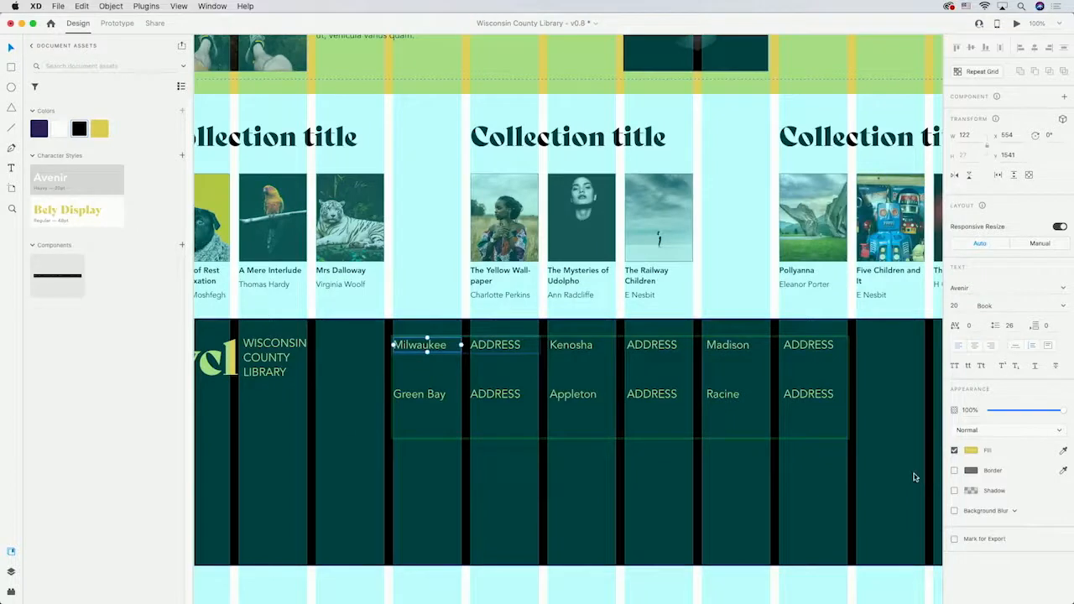
pyautogui.click(1063, 307)
pyautogui.click(990, 399)
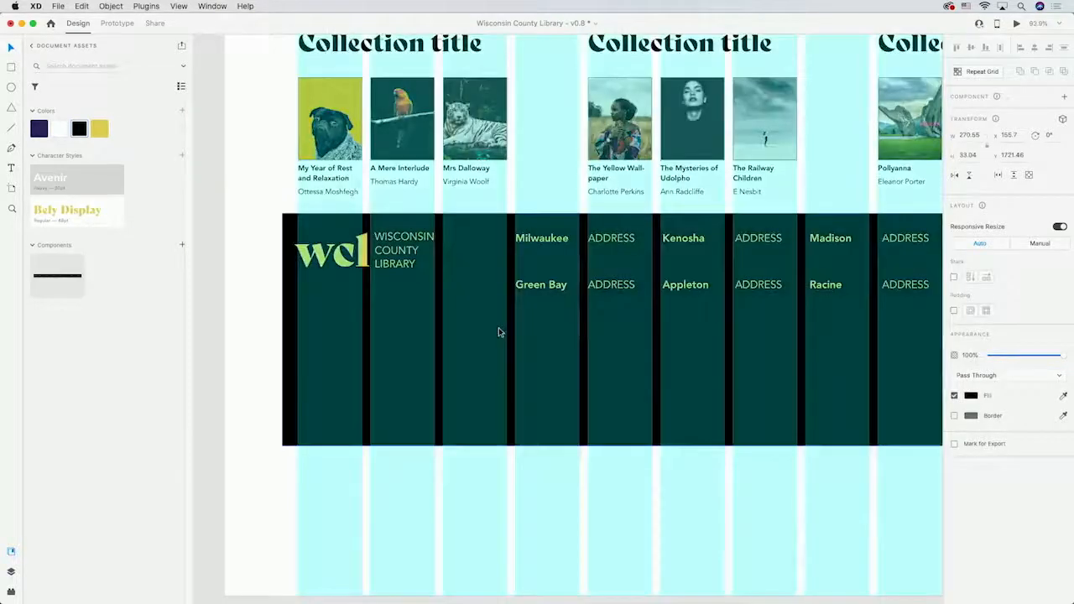
# - Colour the footer's social media icons yellow and align them with the first column near the footer's bottom edge
pyautogui.scroll(-1, 498, 327)
pyautogui.doubleClick(334, 339)
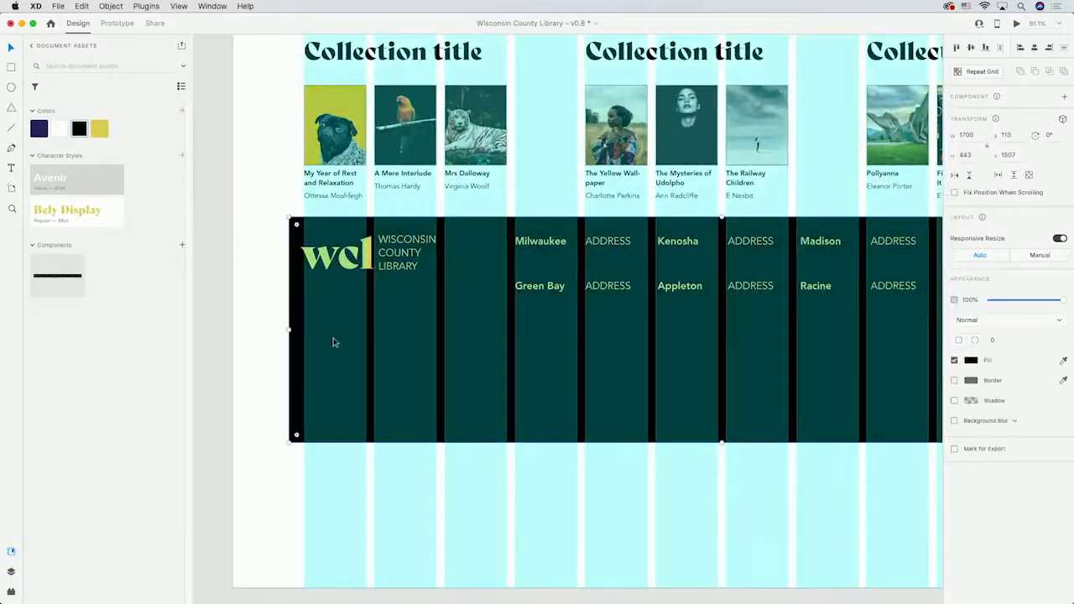
pyautogui.click(336, 351)
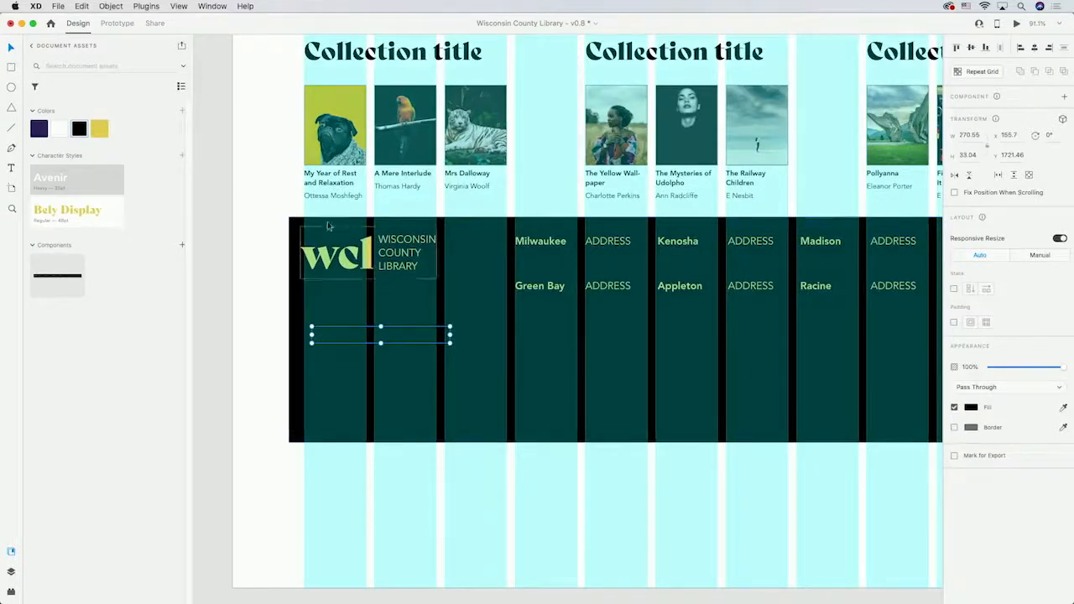
pyautogui.click(98, 131)
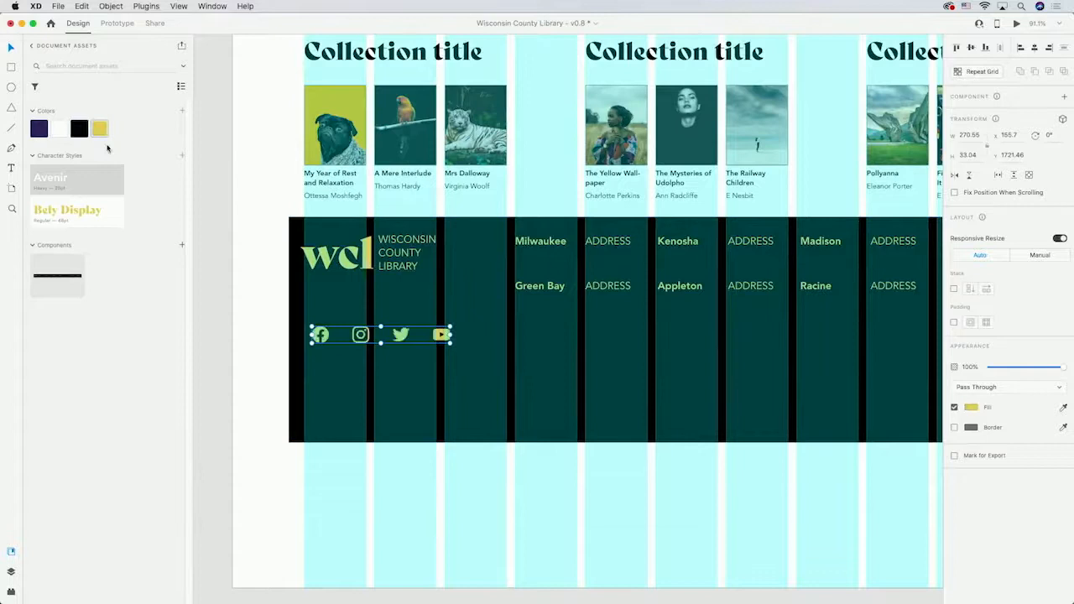
pyautogui.moveTo(324, 338); pyautogui.dragTo(314, 409)
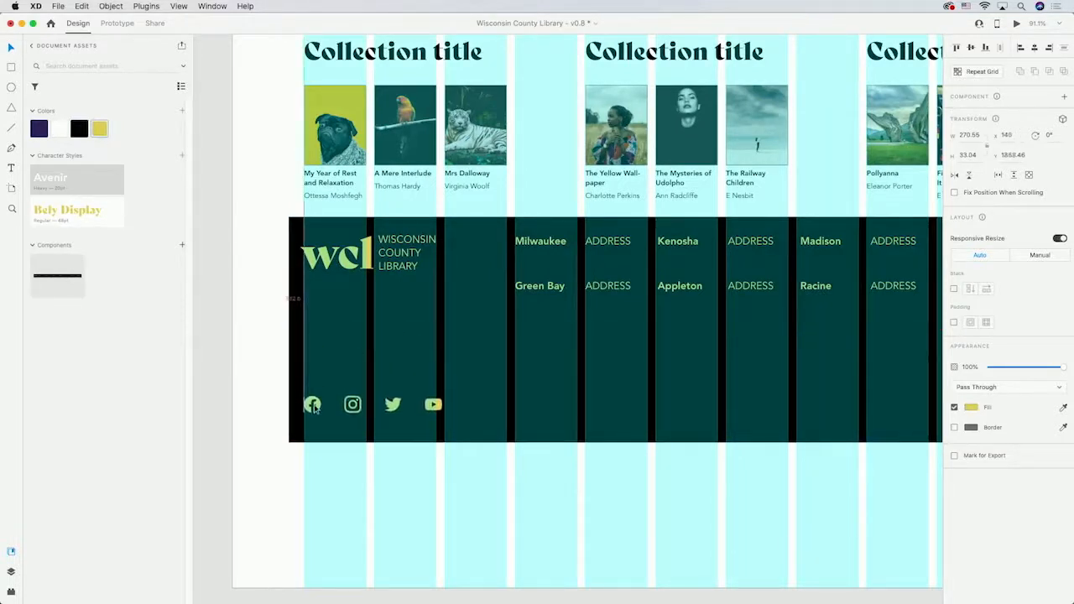
pyautogui.click(238, 353)
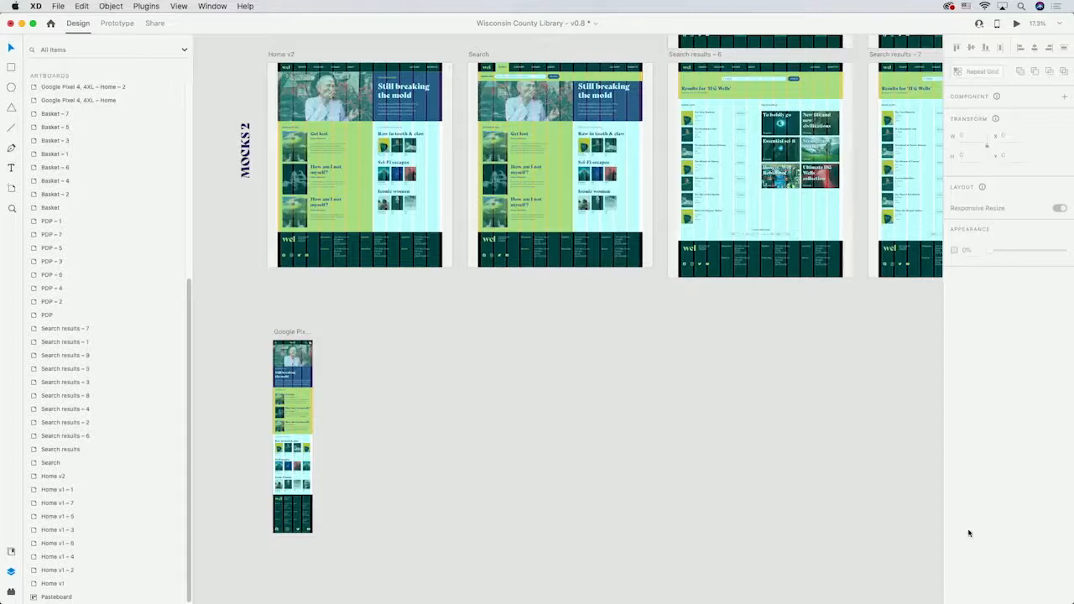
# - Add a Google Pixel 4, 4XL artboard beside the mobile home artboard
pyautogui.scroll(10, 265, 434)
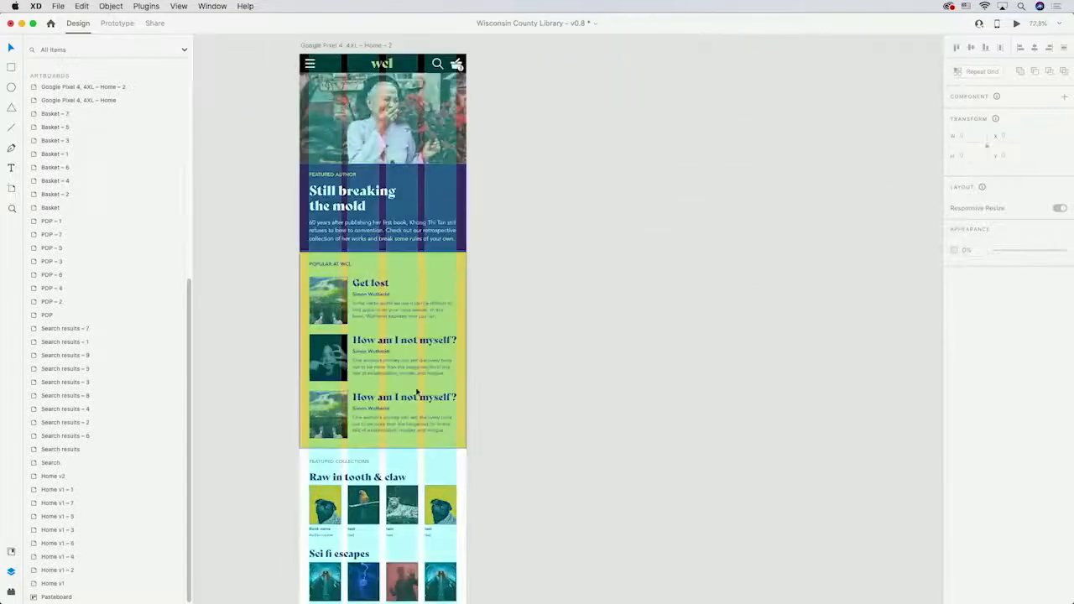
pyautogui.hscroll(-1, 417, 392)
pyautogui.hscroll(-2, 417, 392)
pyautogui.scroll(1, 418, 392)
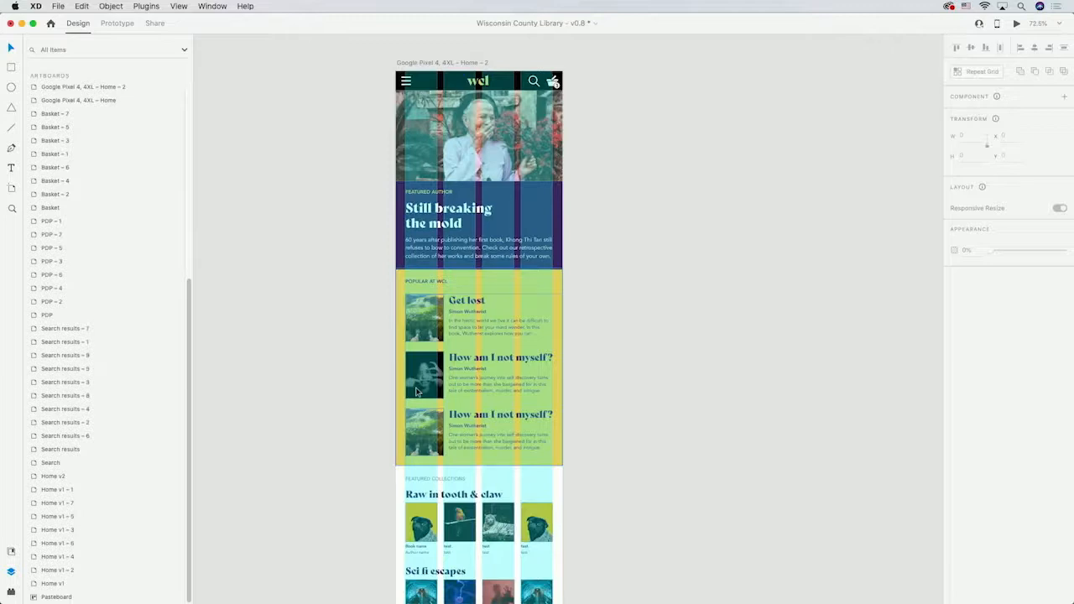
pyautogui.scroll(-10, 583, 359)
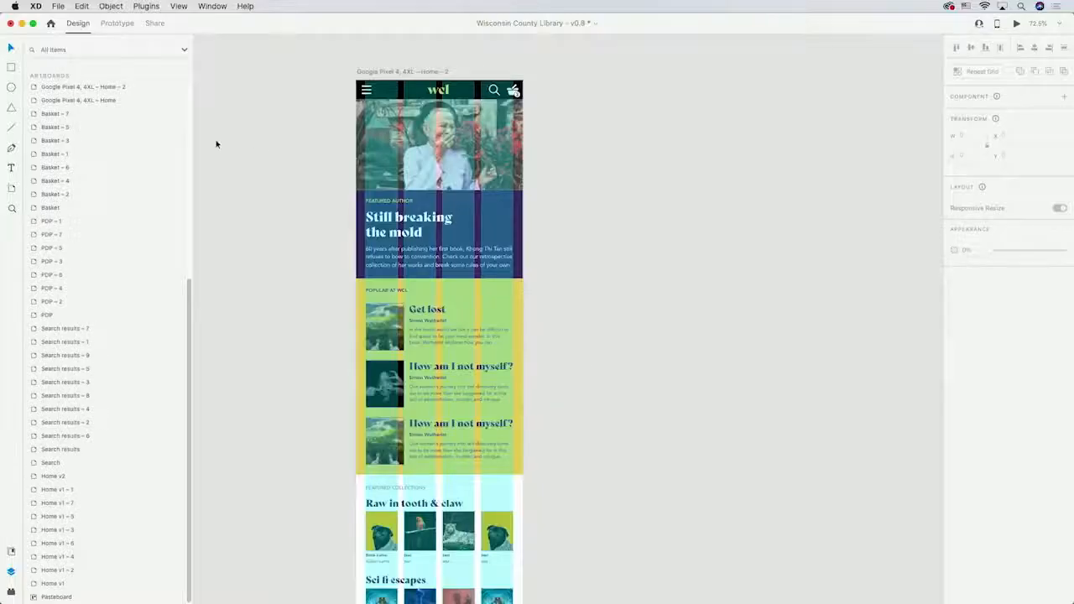
pyautogui.click(12, 188)
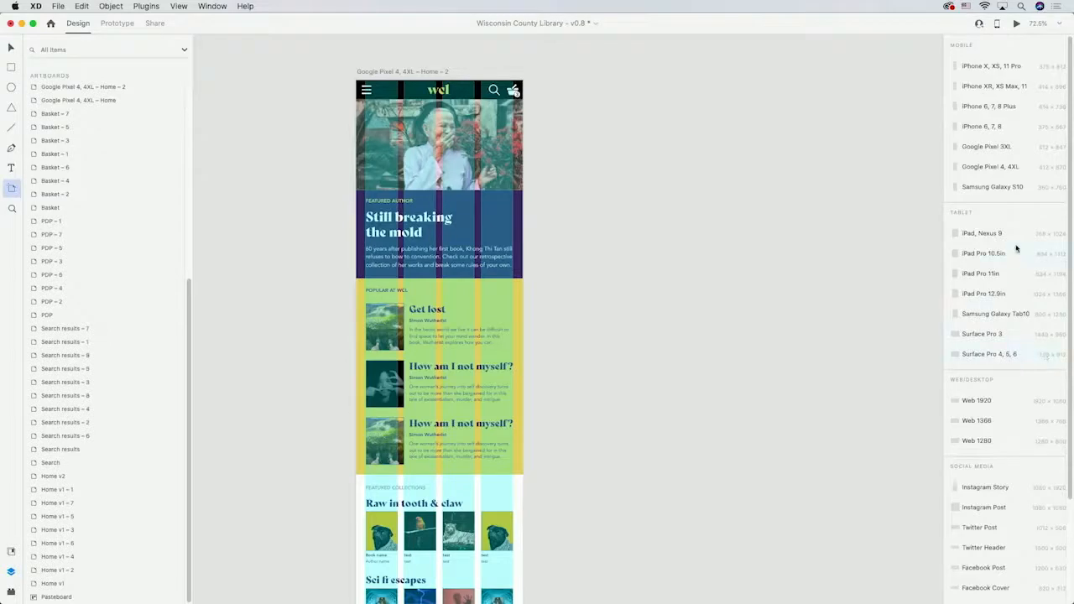
pyautogui.click(991, 167)
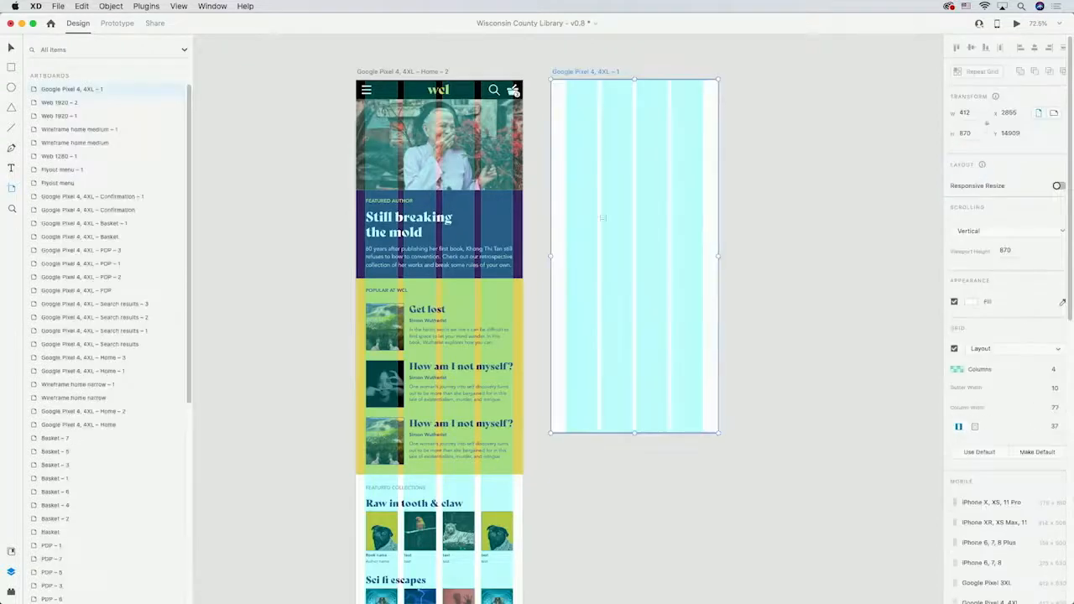
# - Draw a full-height rectangle 298 px wide from the new artboard's left edge and fill it with black
pyautogui.press('r')
pyautogui.moveTo(671, 80)
pyautogui.mouseDown()
pyautogui.moveTo(550, 361)
pyautogui.moveTo(551, 431)
pyautogui.mouseUp()
pyautogui.click(10, 551)
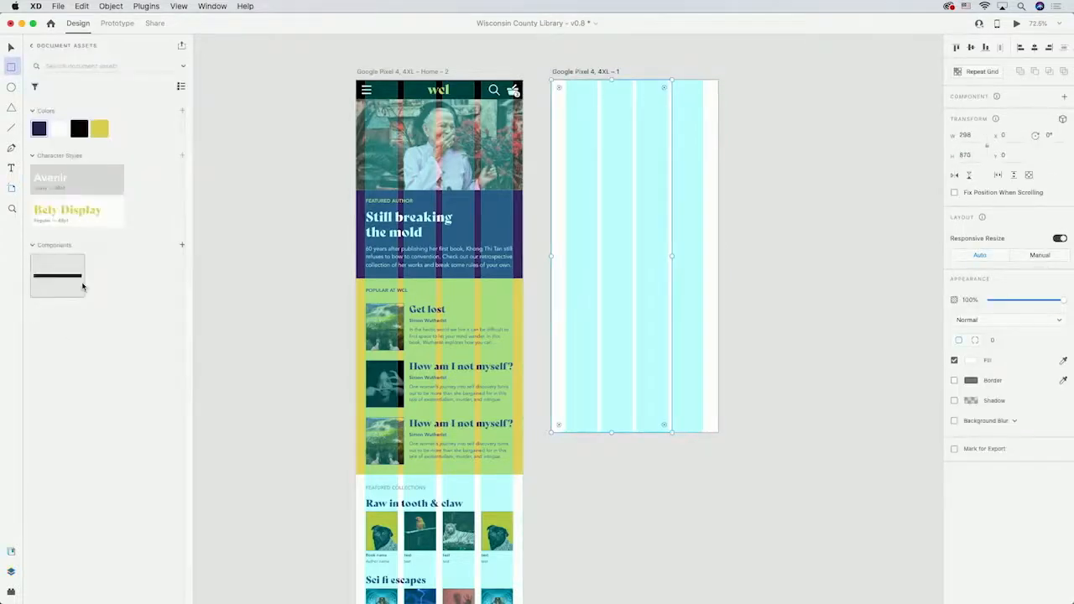
pyautogui.click(80, 130)
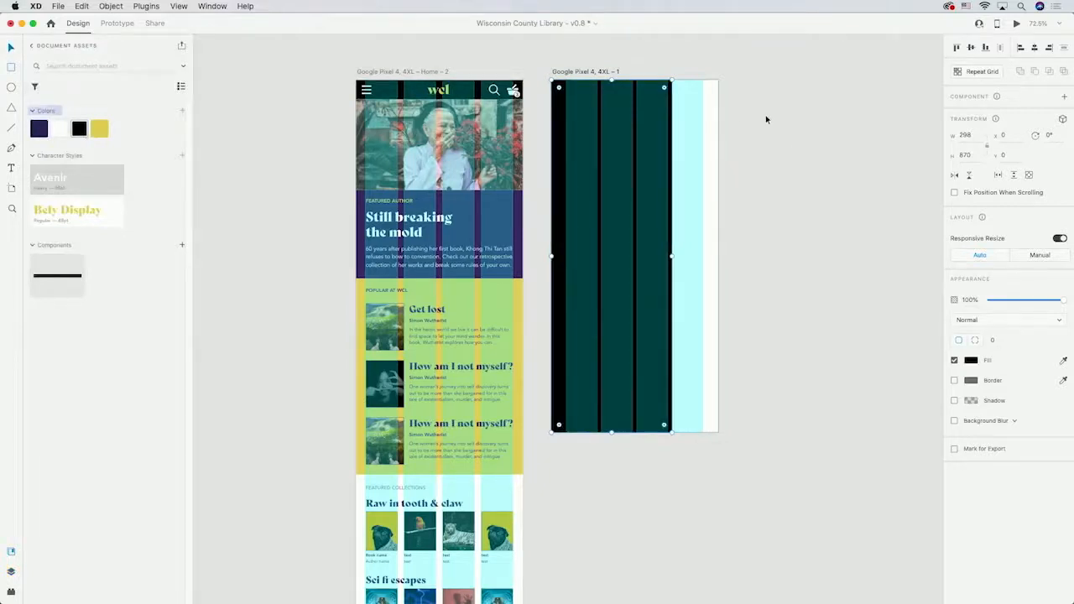
# - Create two crossing white bars, 28 by 4 px, near the black panel's upper corner and centre them vertically on each other
pyautogui.press('l')
pyautogui.scroll(10, 618, 90)
pyautogui.moveTo(415, 86)
pyautogui.mouseDown()
pyautogui.moveTo(454, 87)
pyautogui.moveTo(457, 122)
pyautogui.moveTo(441, 136)
pyautogui.mouseUp()
pyautogui.click(954, 381)
pyautogui.press('v')
pyautogui.keyDown('shift'); pyautogui.click(445, 88); pyautogui.keyUp('shift')
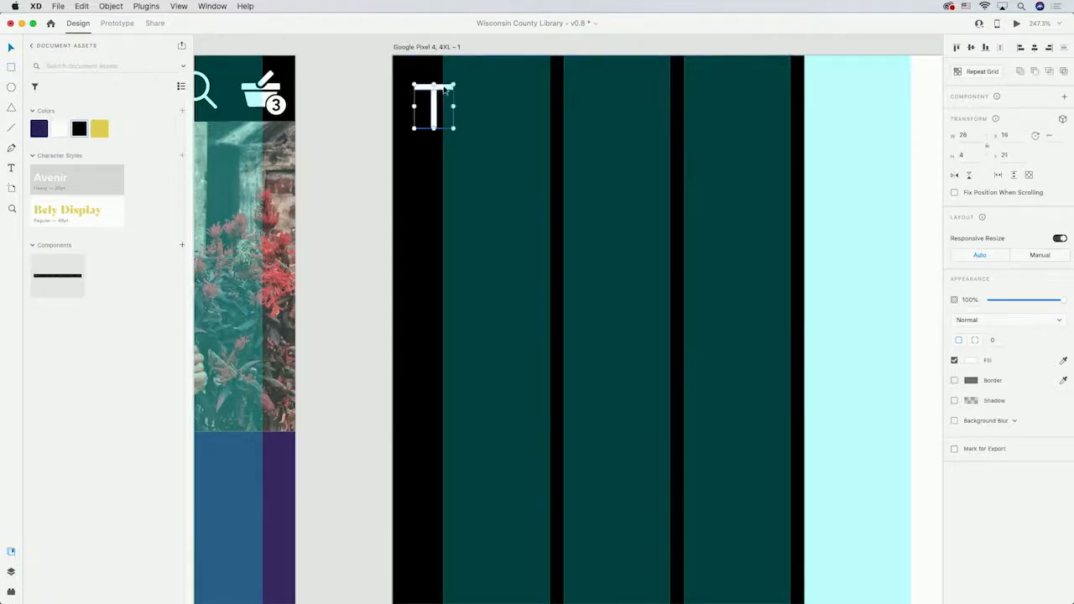
pyautogui.click(970, 47)
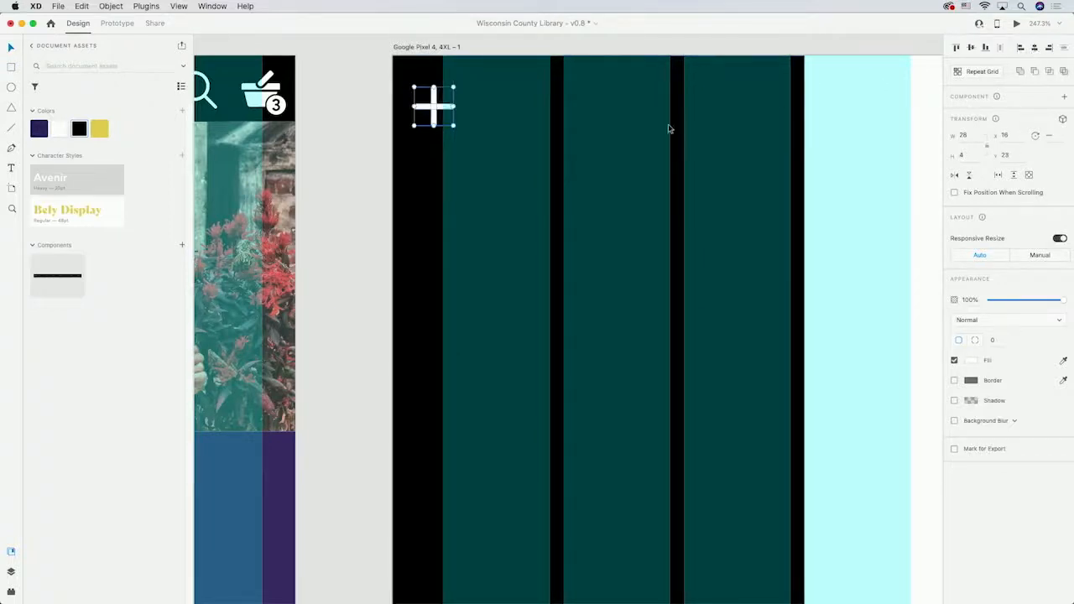
# - Group the two white bars, rotate the group 45° into a close icon and move it towards the panel's upper-left corner
pyautogui.rightClick(445, 112)
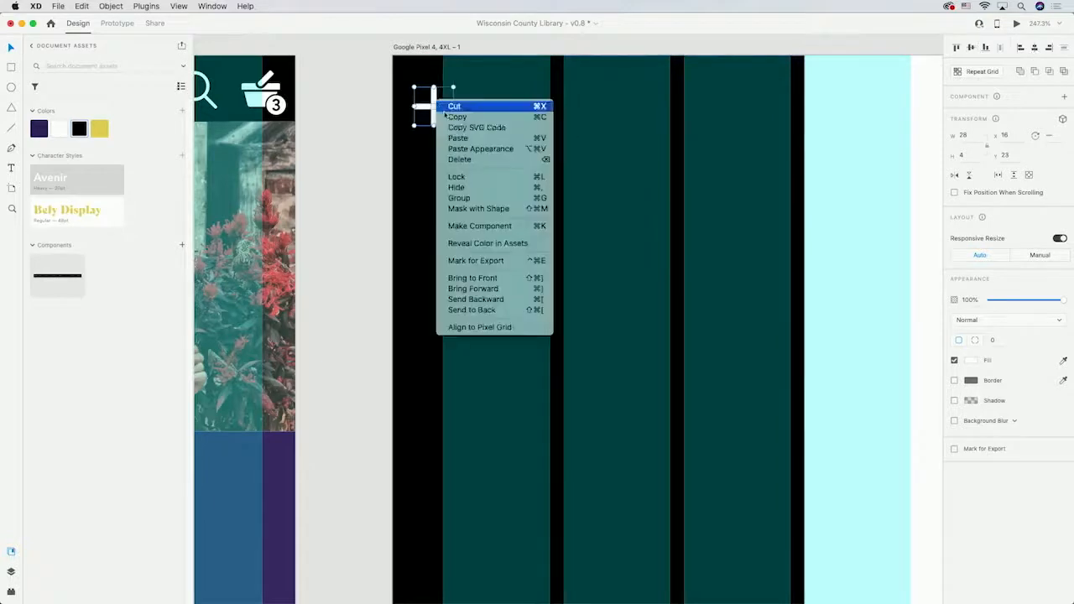
pyautogui.click(460, 198)
pyautogui.moveTo(453, 84); pyautogui.dragTo(434, 75)
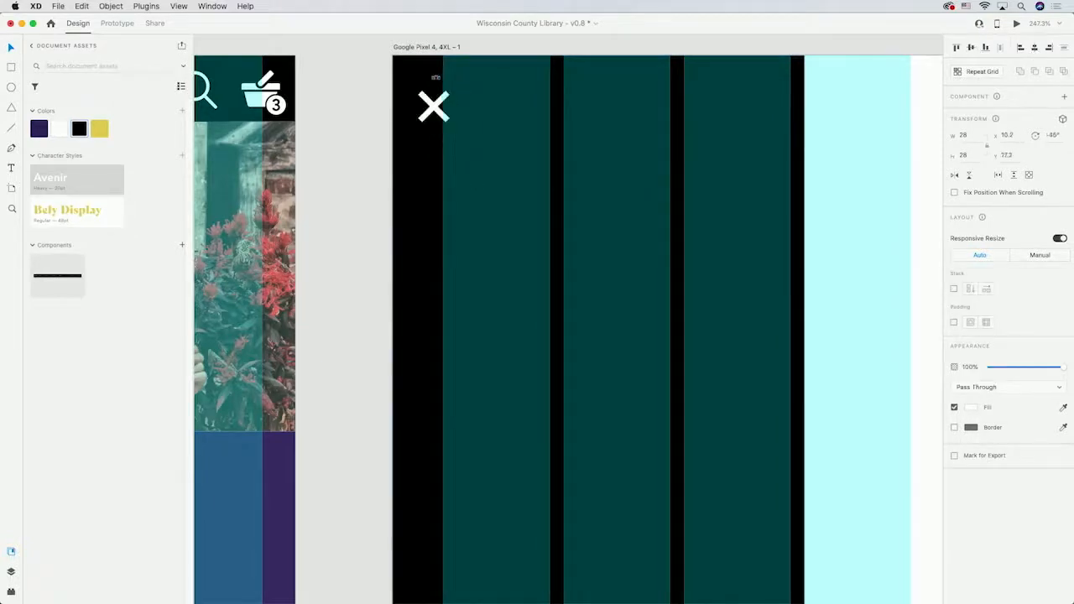
pyautogui.moveTo(436, 112); pyautogui.dragTo(428, 95)
# - Add a white "DISCOVER" text in Avenir Heavy 20 below the close icon
pyautogui.press('t')
pyautogui.click(432, 216)
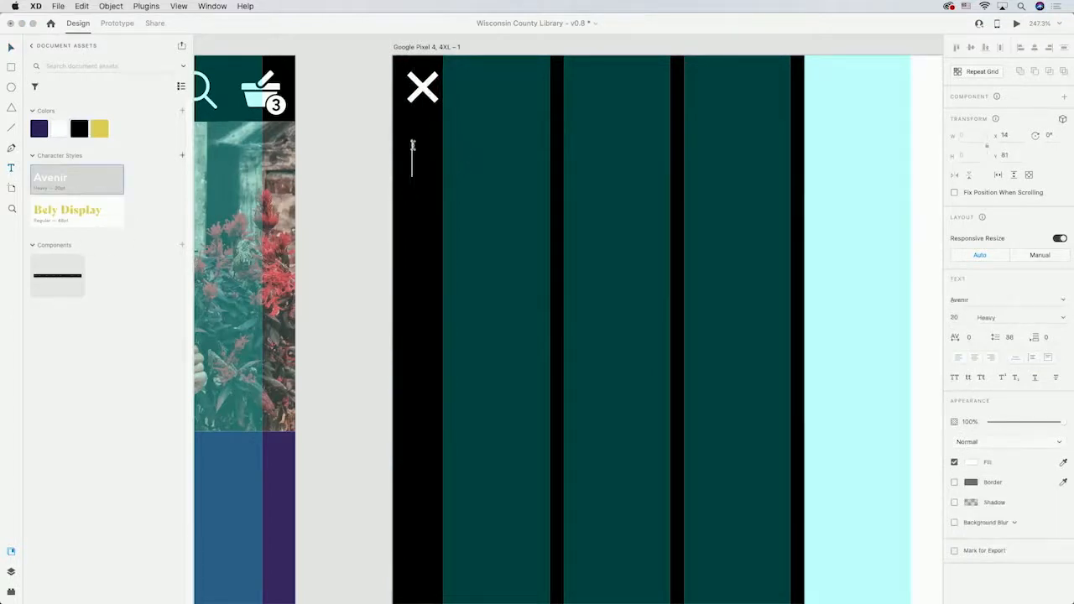
pyautogui.write('DISCOVER')
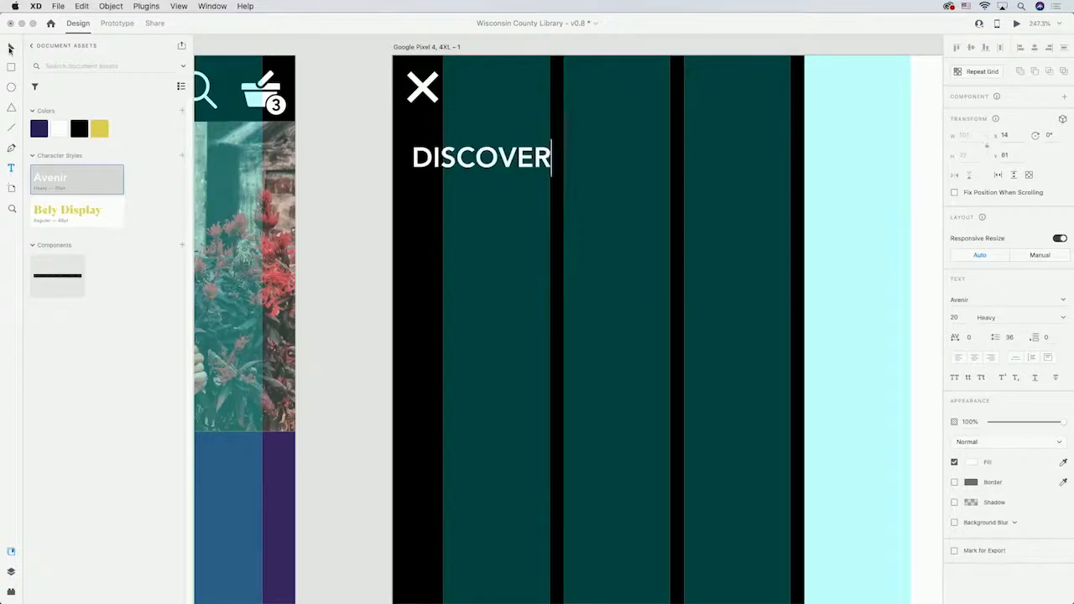
pyautogui.press('Escape')
# - Turn the "DISCOVER" text into a vertical repeat grid of four entries and widen the spacing between them
pyautogui.click(982, 73)
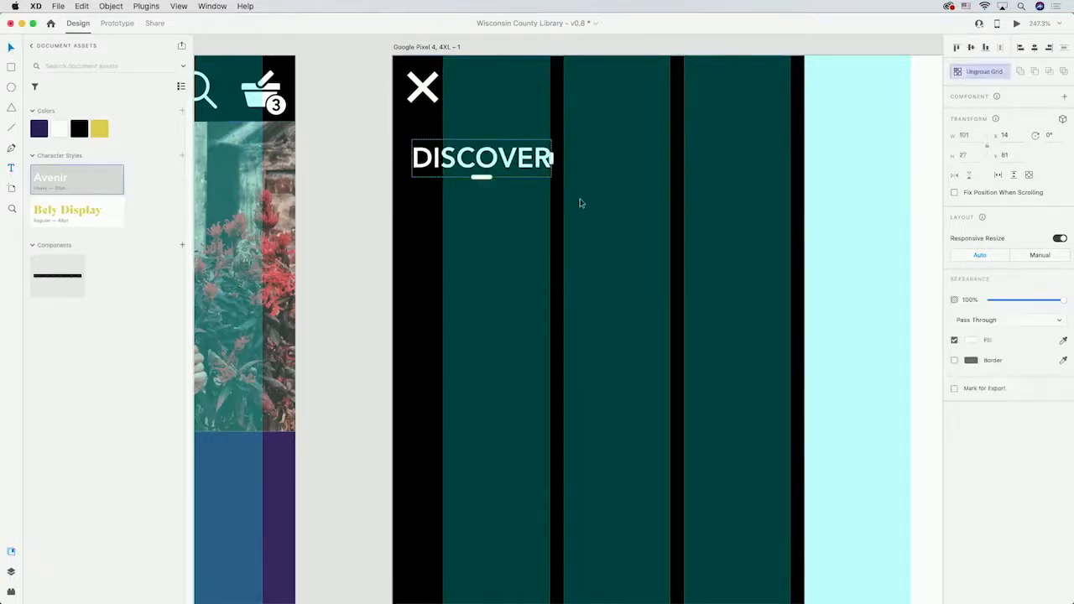
pyautogui.moveTo(481, 178); pyautogui.dragTo(475, 373)
pyautogui.moveTo(456, 179); pyautogui.dragTo(460, 201)
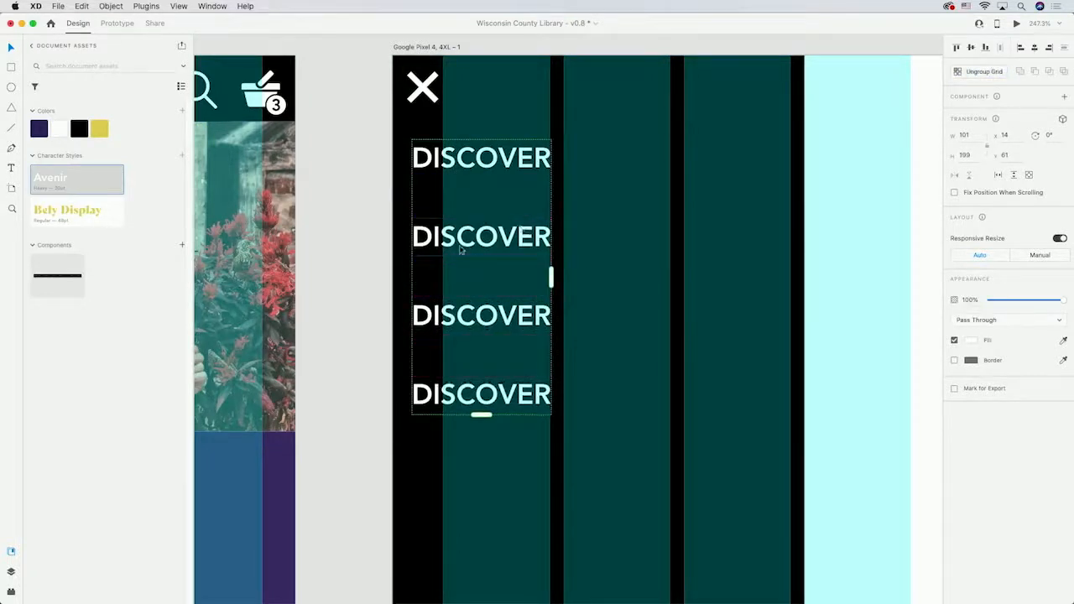
# - Change the second, third and fourth menu entries to "DONATE", "ABOUT" and "ACCOUNT"
pyautogui.doubleClick(458, 238)
pyautogui.write('DONATE')
pyautogui.doubleClick(452, 315)
pyautogui.write('ABOUT')
pyautogui.doubleClick(470, 401)
pyautogui.write('ACCOUNT')
pyautogui.press('Escape')
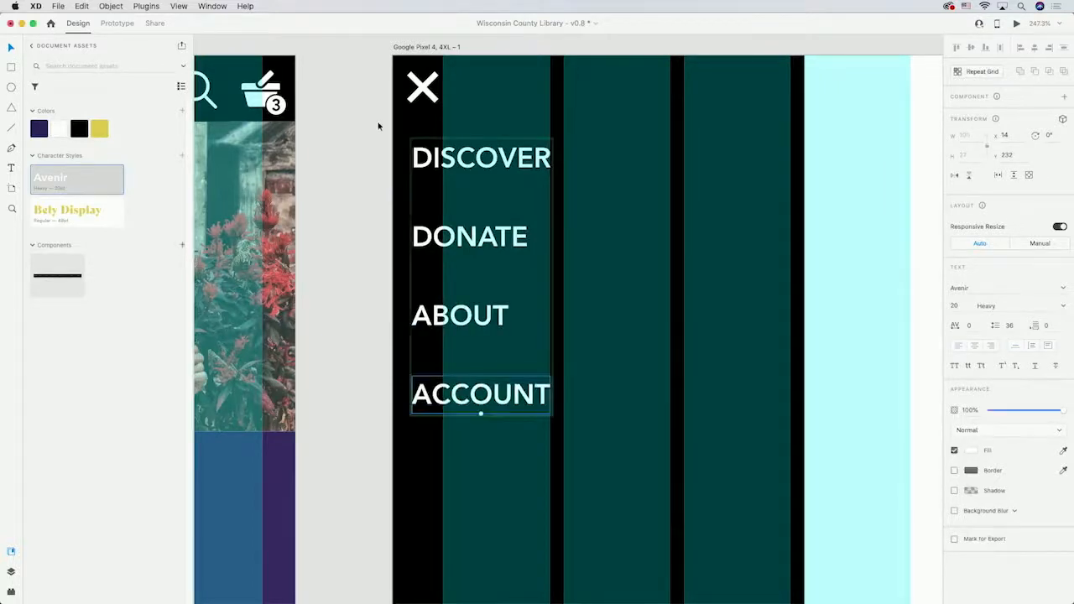
pyautogui.click(379, 126)
# - Copy the "wcl" logo and the library name from the mobile home page's footer
pyautogui.scroll(-15, 360, 223)
pyautogui.scroll(-5, 359, 225)
pyautogui.click(322, 243)
pyautogui.doubleClick(322, 243)
pyautogui.keyDown('shift'); pyautogui.click(369, 241); pyautogui.keyUp('shift')
pyautogui.press('super+c')
# - Paste the logo and library name onto the black menu panel and place them in its lower-left corner
pyautogui.scroll(10, 607, 149)
pyautogui.hscroll(3, 607, 149)
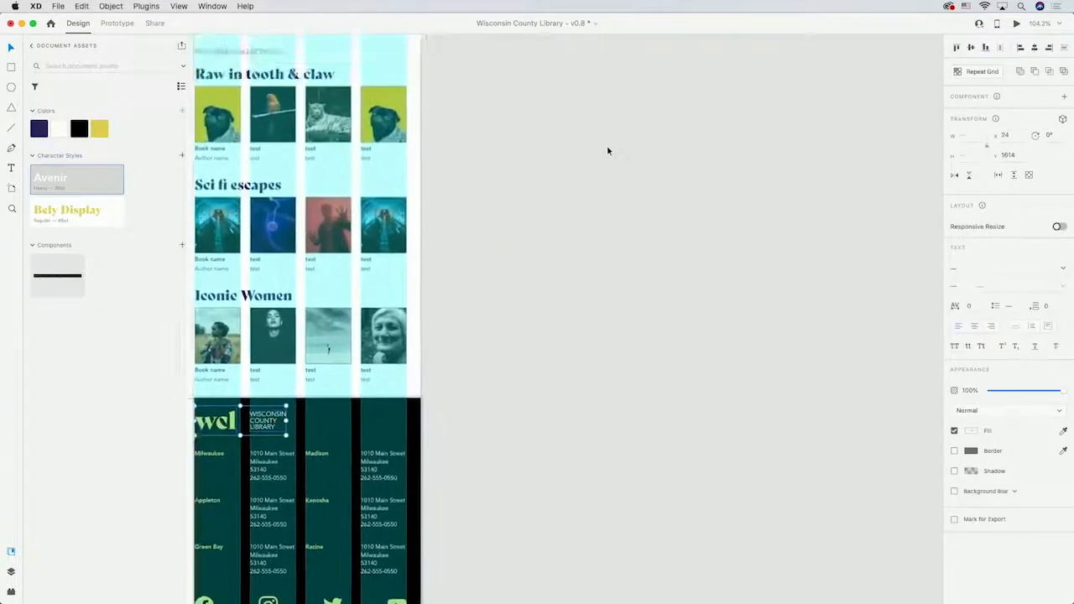
pyautogui.click(491, 321)
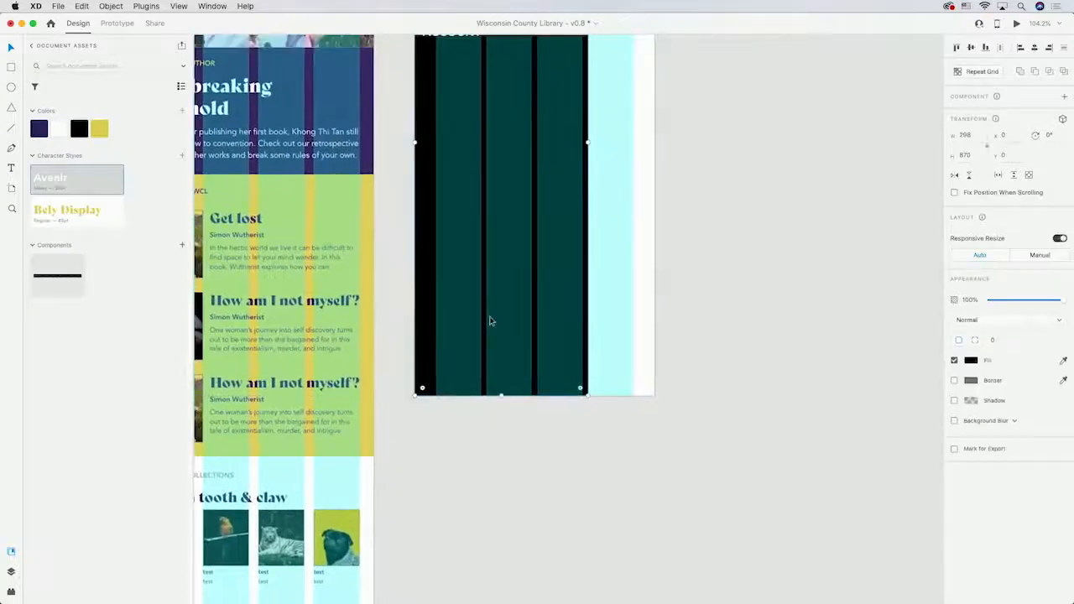
pyautogui.press('super+v')
pyautogui.moveTo(517, 222); pyautogui.dragTo(450, 375)
pyautogui.scroll(4, 474, 431)
pyautogui.hscroll(1, 474, 431)
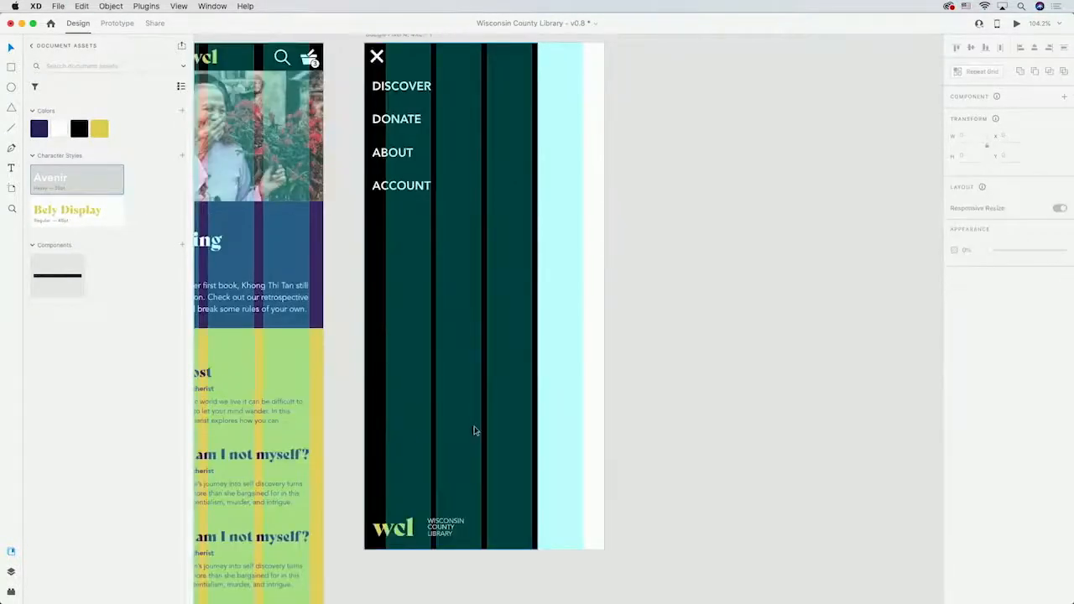